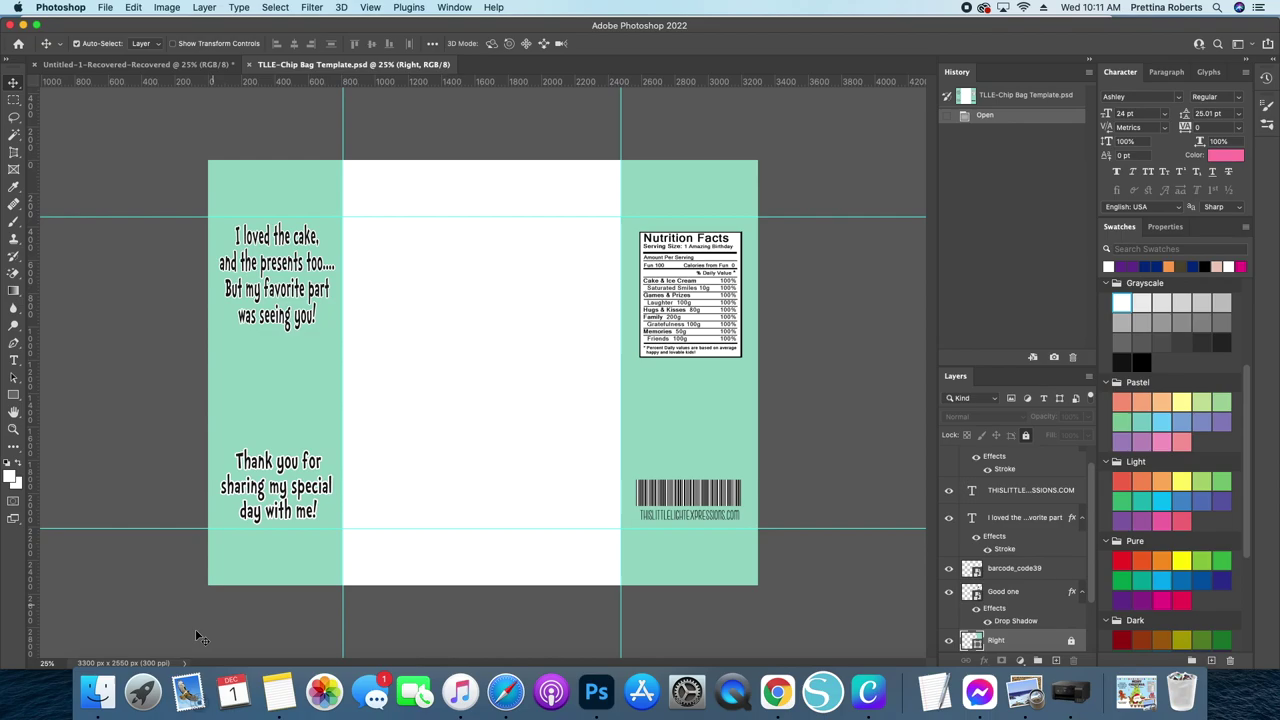
# Step: Switch to Finder and place SWIEJKO_ombrepaper_5_7.jpg from the SWIEJKO_ombrepaper_5 folder into the chip bag template
pyautogui.click(98, 692)
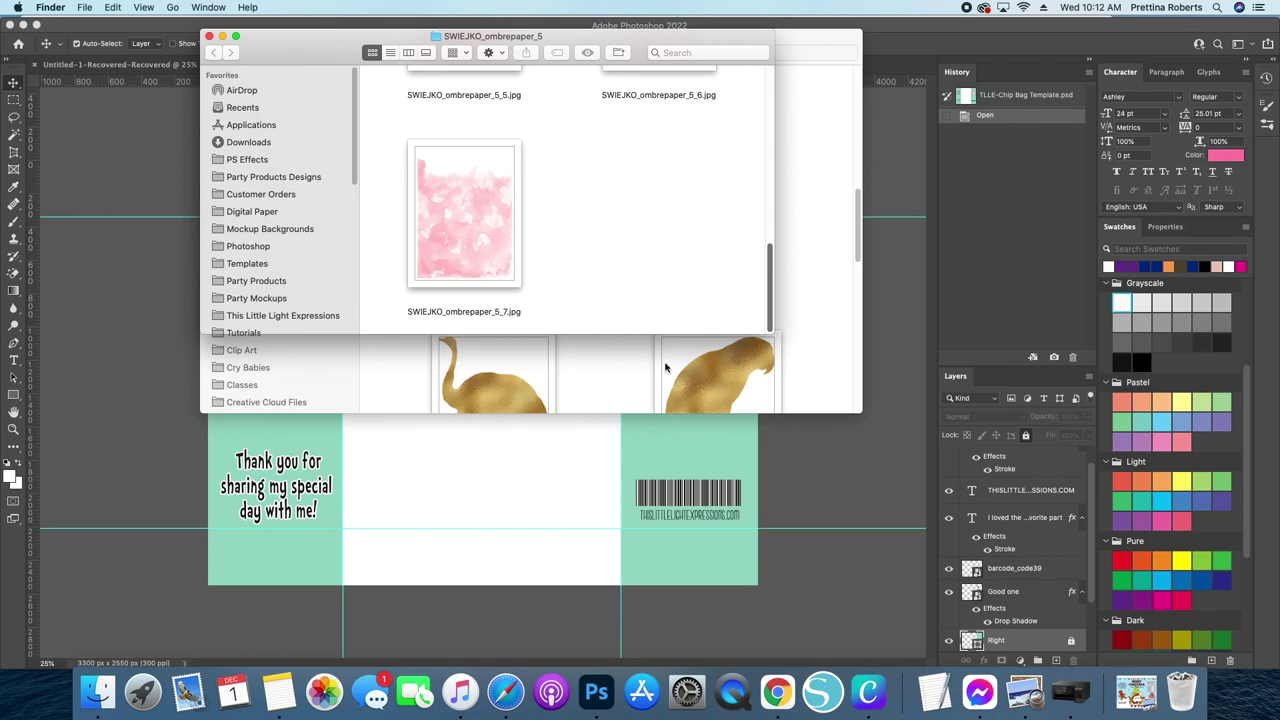
pyautogui.moveTo(772, 334); pyautogui.dragTo(1012, 443)
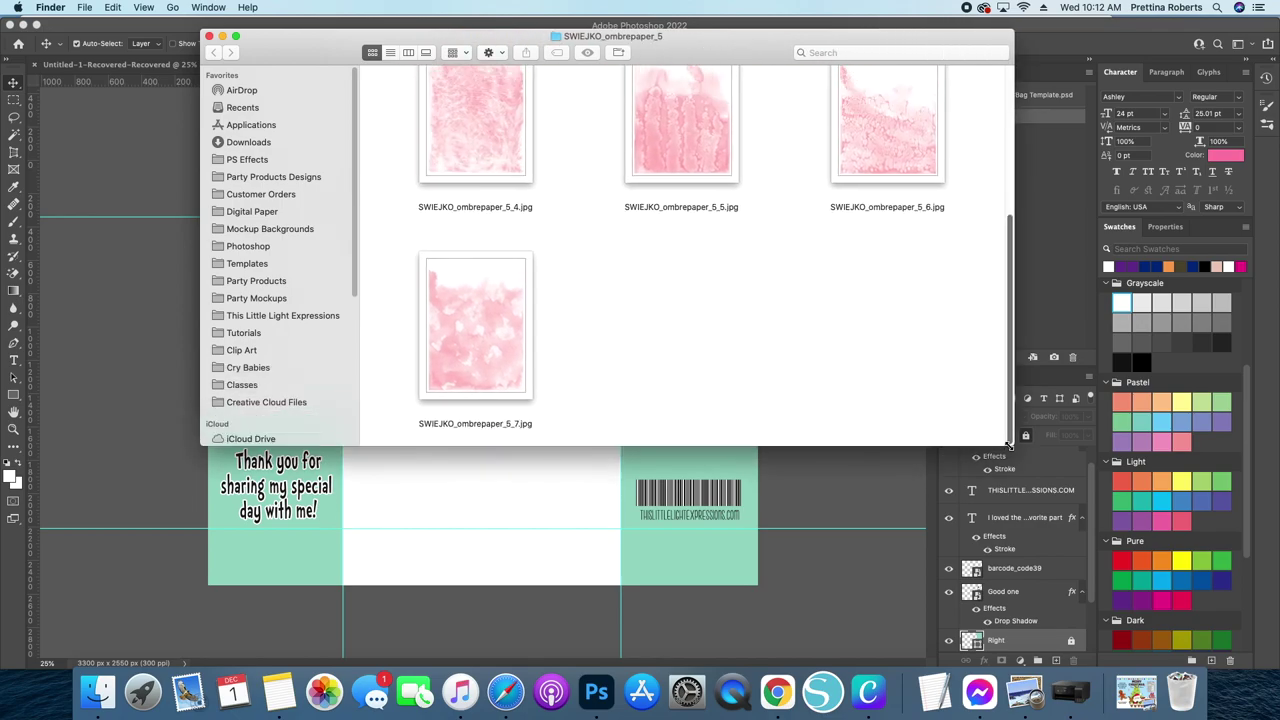
pyautogui.scroll(3, 749, 366)
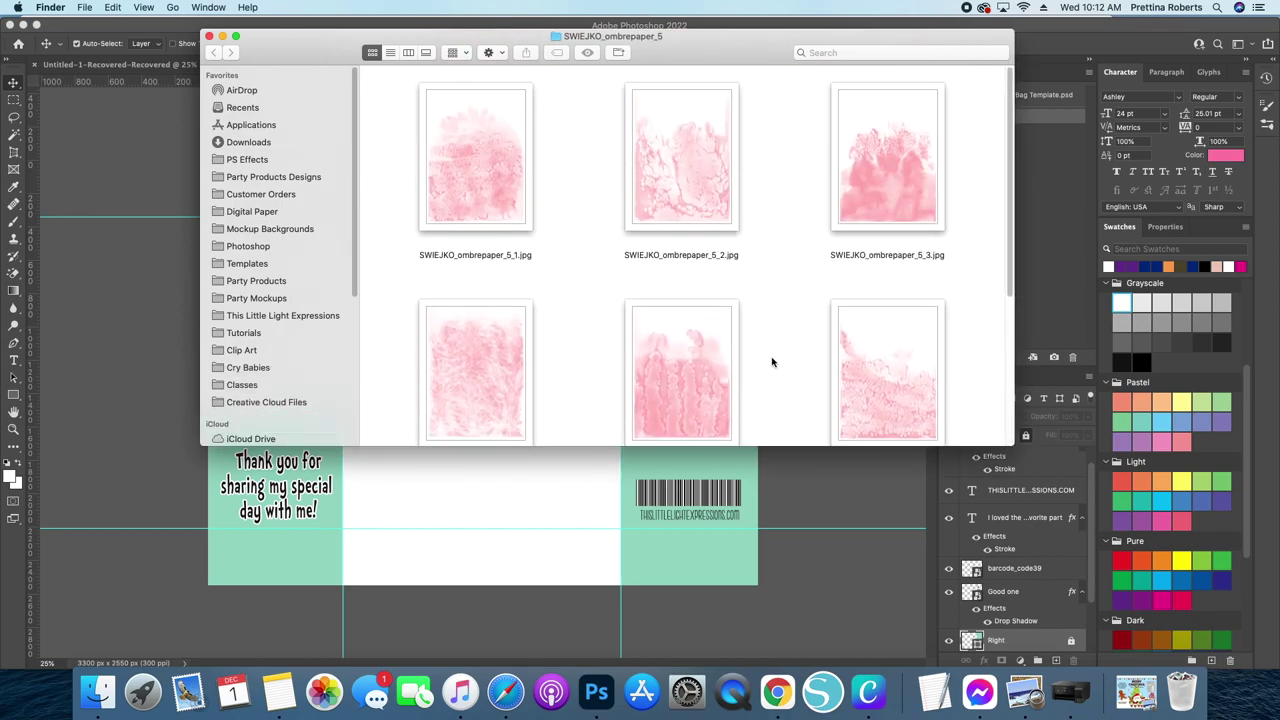
pyautogui.scroll(-2, 749, 328)
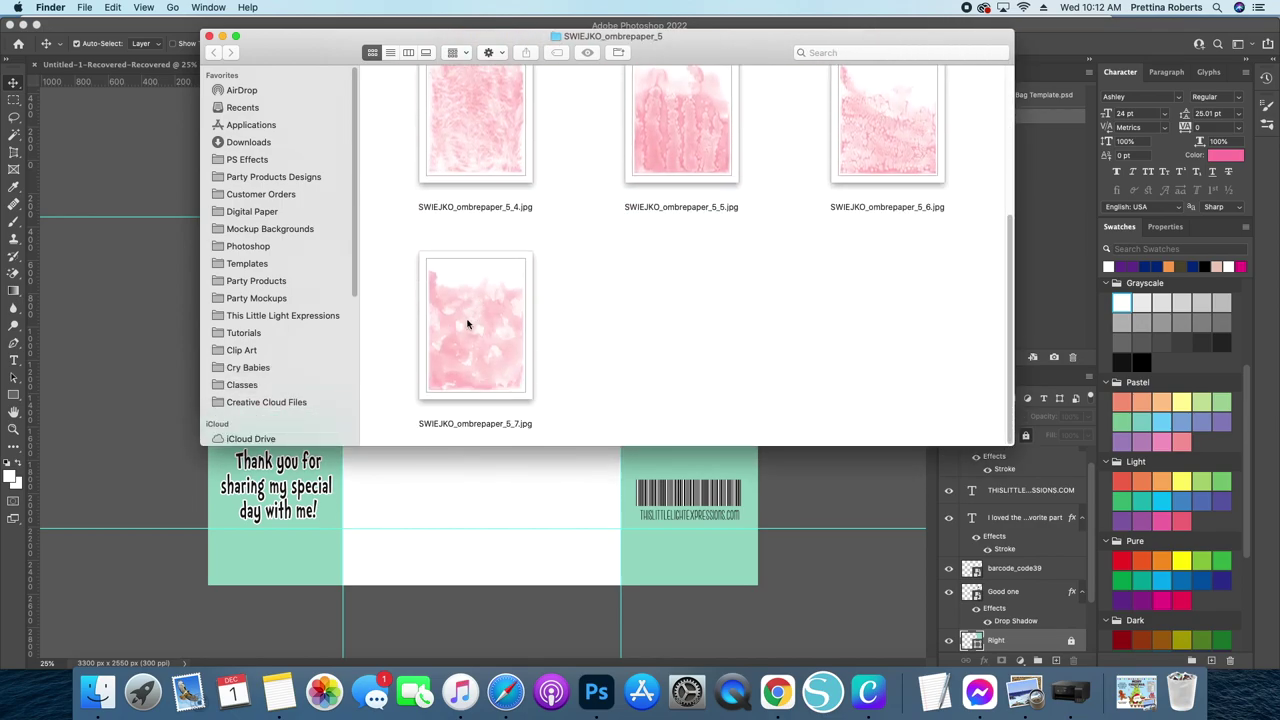
pyautogui.moveTo(479, 323); pyautogui.dragTo(150, 434)
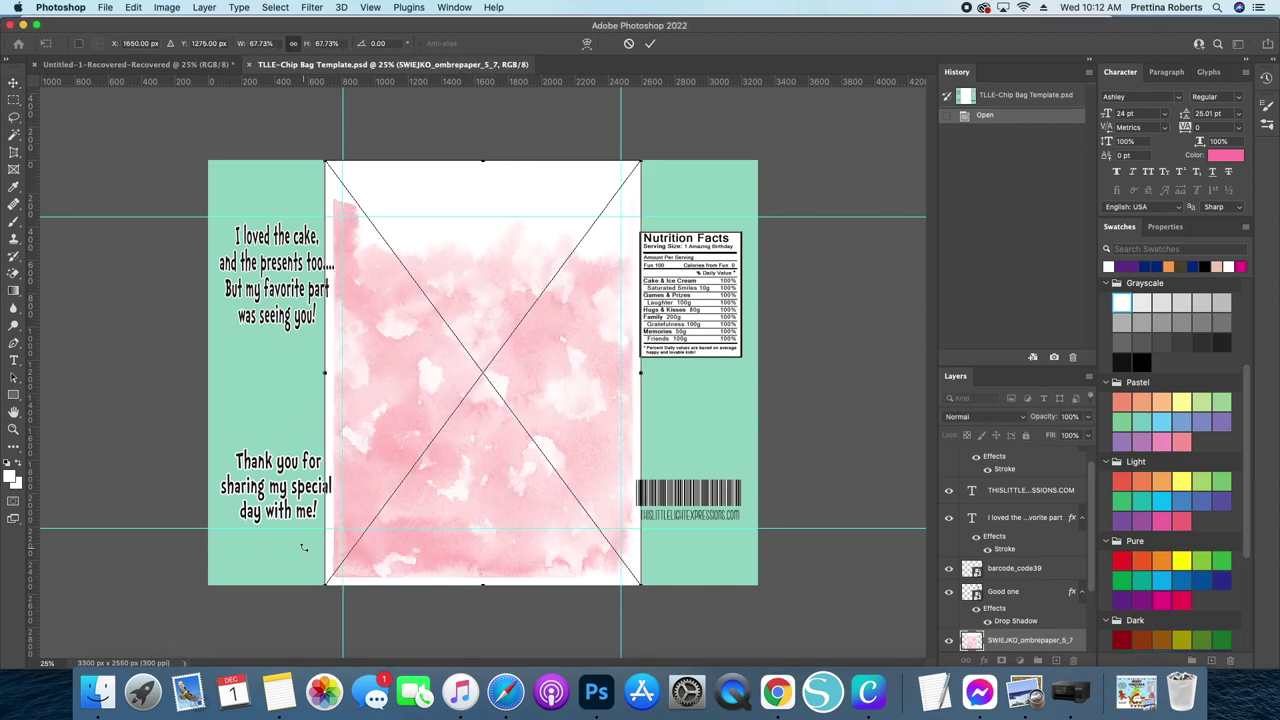
# Step: Enlarge the placed pink ombre paper to about 119% so it spans the template's full width
pyautogui.moveTo(325, 372); pyautogui.dragTo(219, 374)
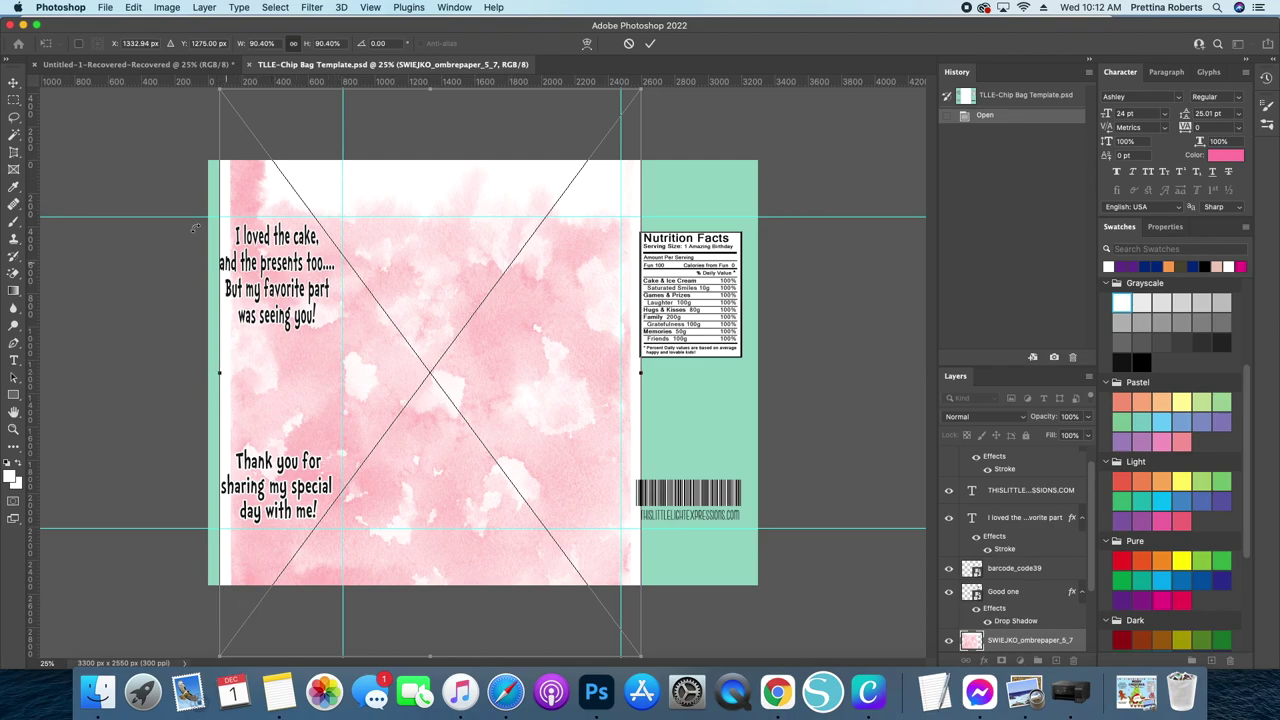
pyautogui.moveTo(364, 320); pyautogui.dragTo(364, 342)
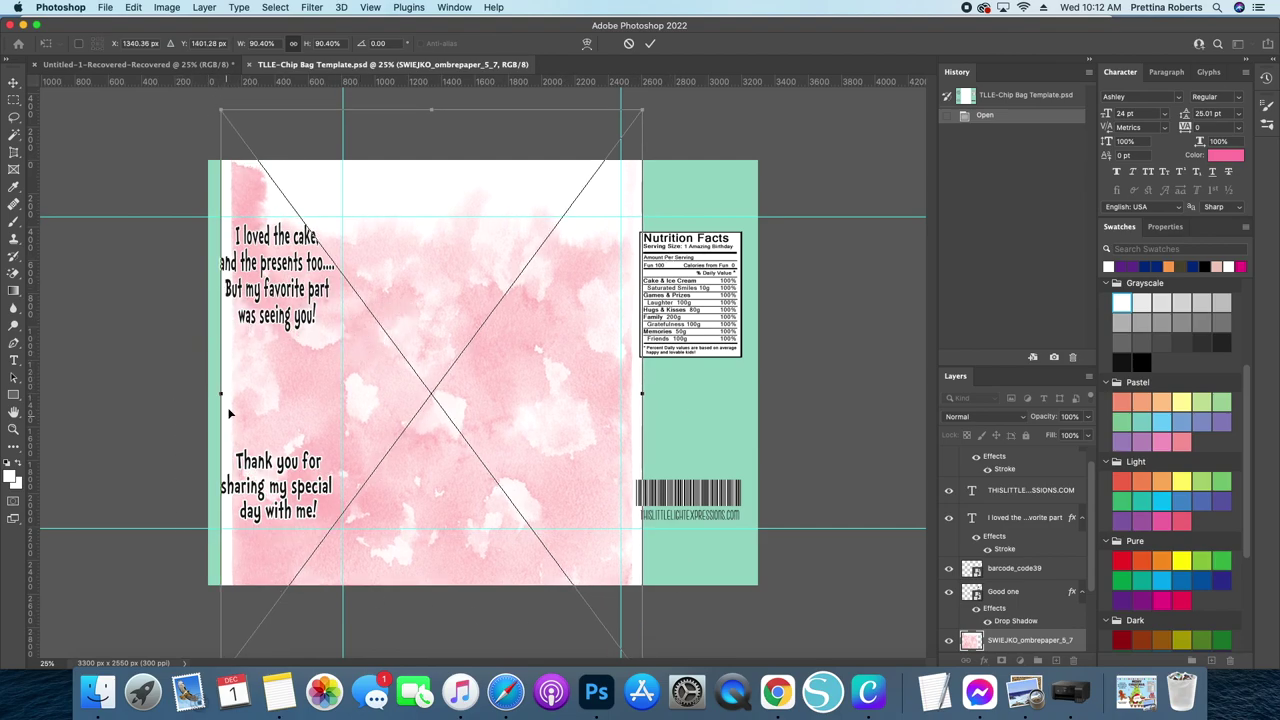
pyautogui.moveTo(222, 393); pyautogui.dragTo(203, 394)
pyautogui.moveTo(641, 392); pyautogui.dragTo(764, 392)
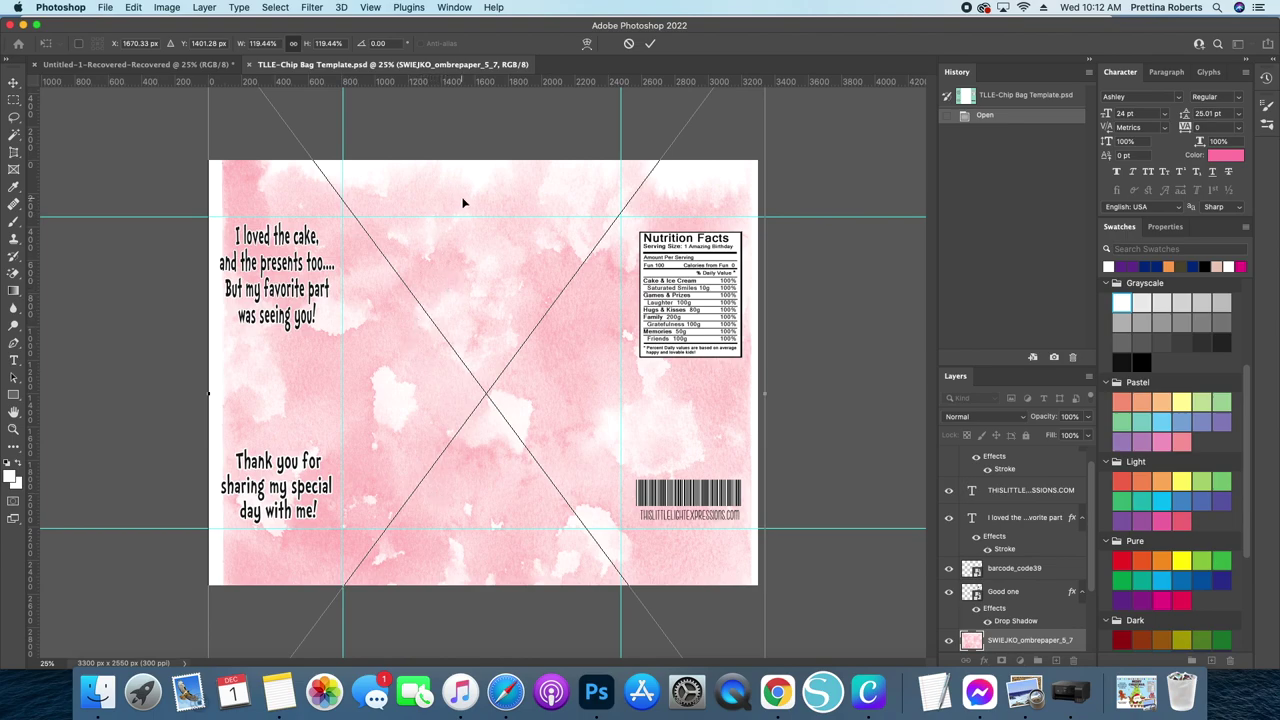
# Step: Scale the pink paper to about 170%, align its upper edge with the canvas top, and commit the placement
pyautogui.moveTo(465, 212); pyautogui.dragTo(461, 551)
pyautogui.moveTo(483, 357); pyautogui.dragTo(491, 292)
pyautogui.moveTo(457, 400); pyautogui.dragTo(460, 289)
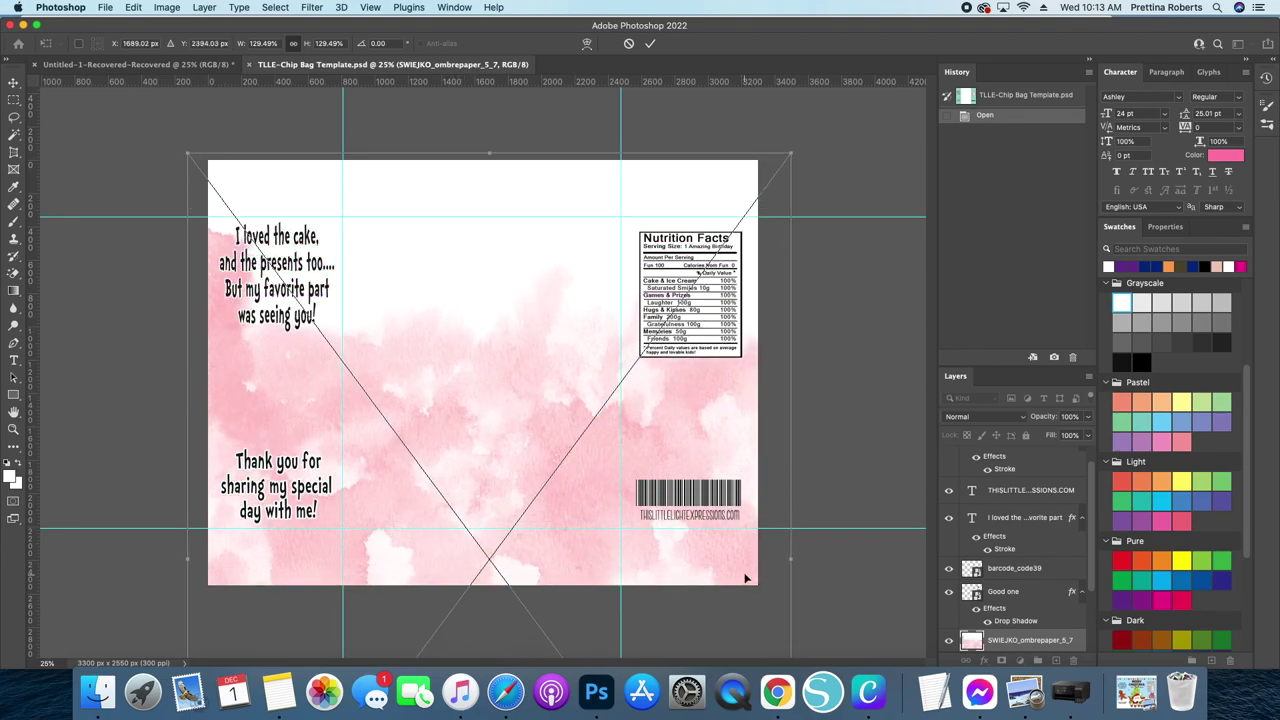
pyautogui.moveTo(537, 443); pyautogui.dragTo(502, 407)
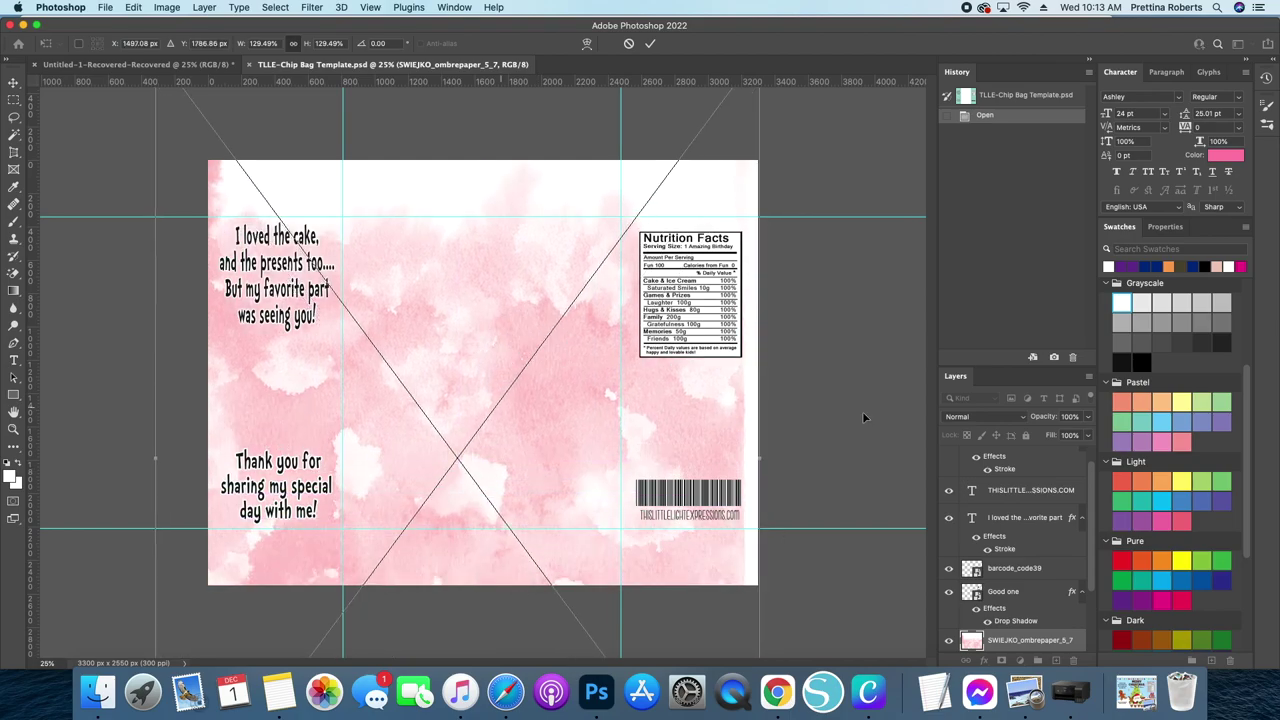
pyautogui.moveTo(757, 466); pyautogui.dragTo(888, 466)
pyautogui.moveTo(509, 331); pyautogui.dragTo(494, 390)
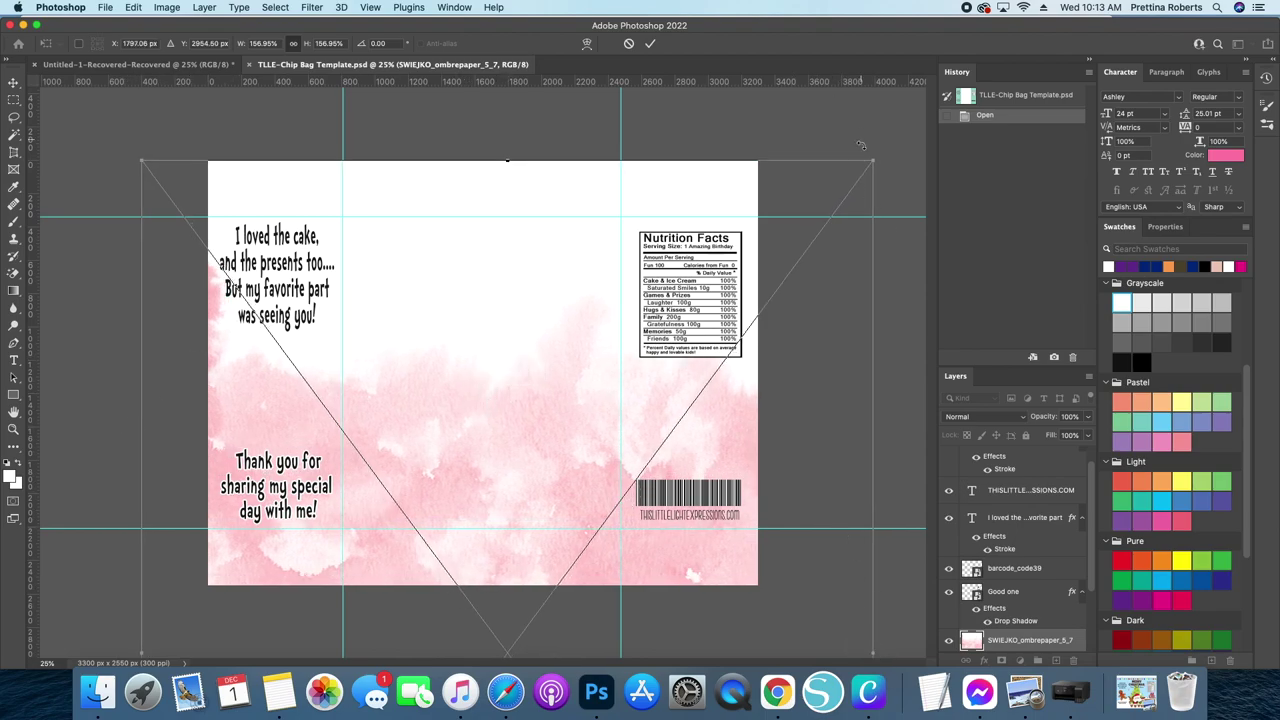
pyautogui.moveTo(875, 160); pyautogui.dragTo(397, 390)
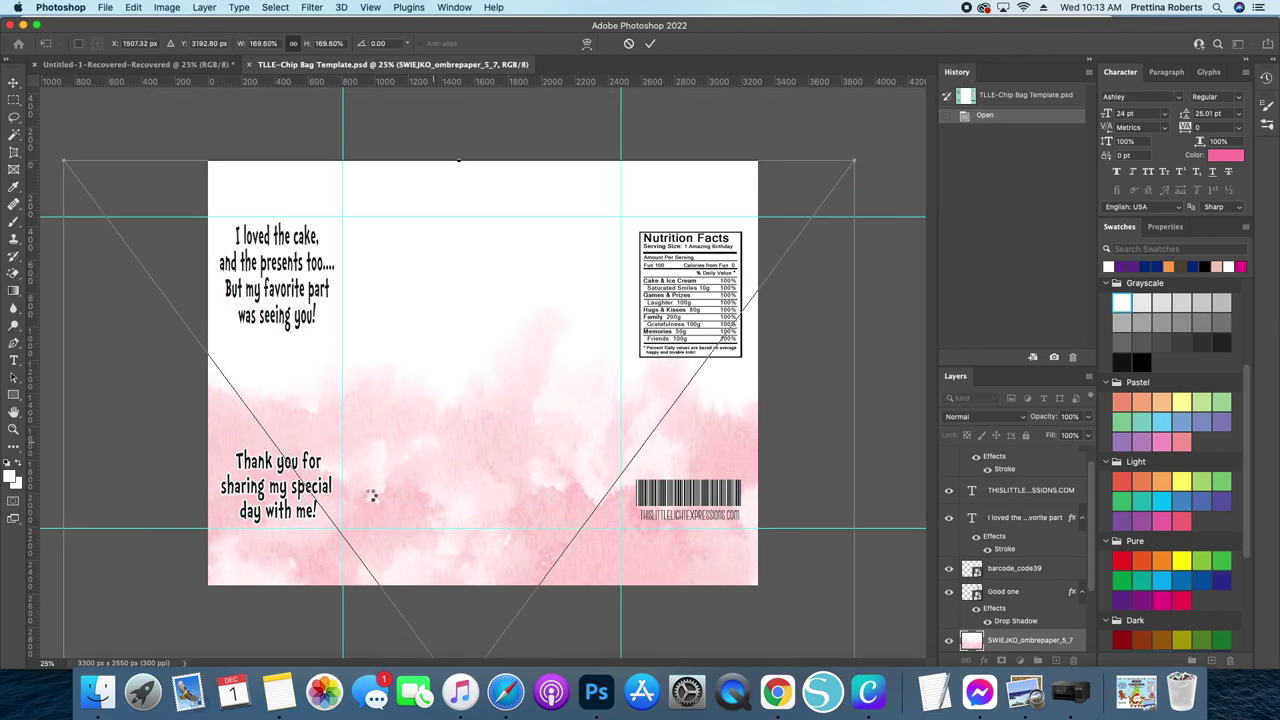
pyautogui.click(650, 43)
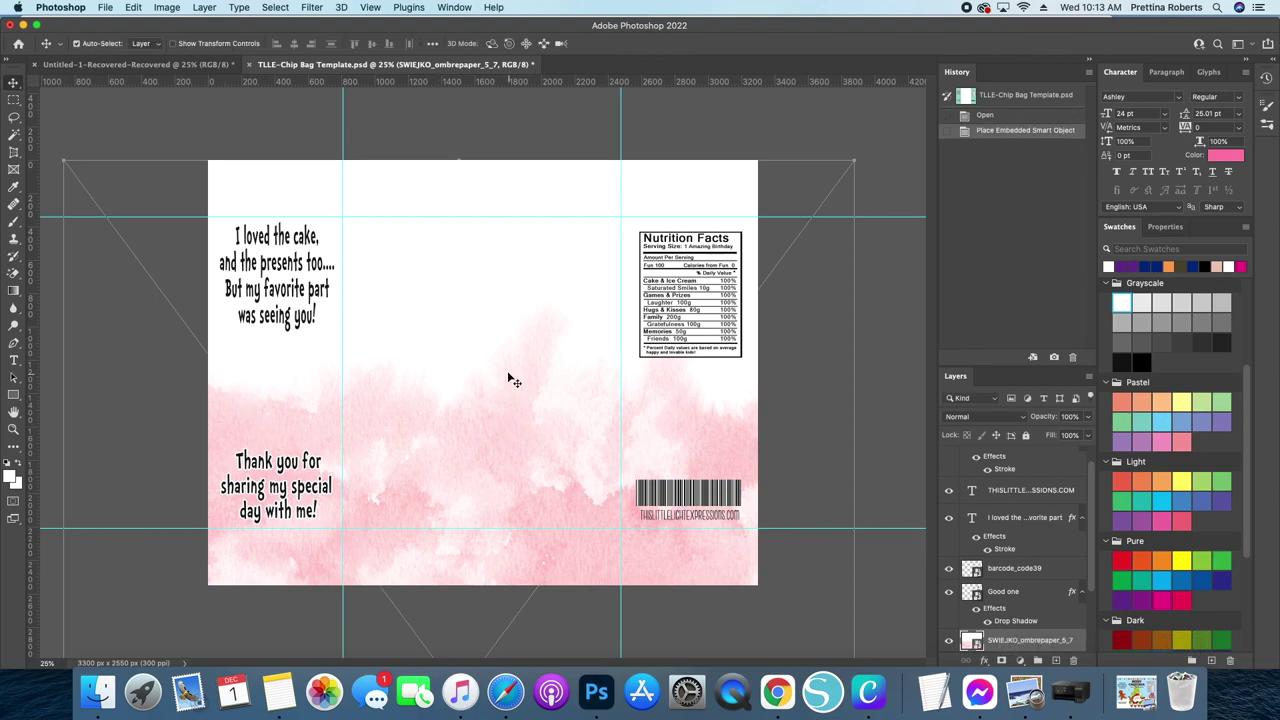
# Step: Lock the SWIEJKO_ombrepaper_5_7 layer
pyautogui.click(792, 380)
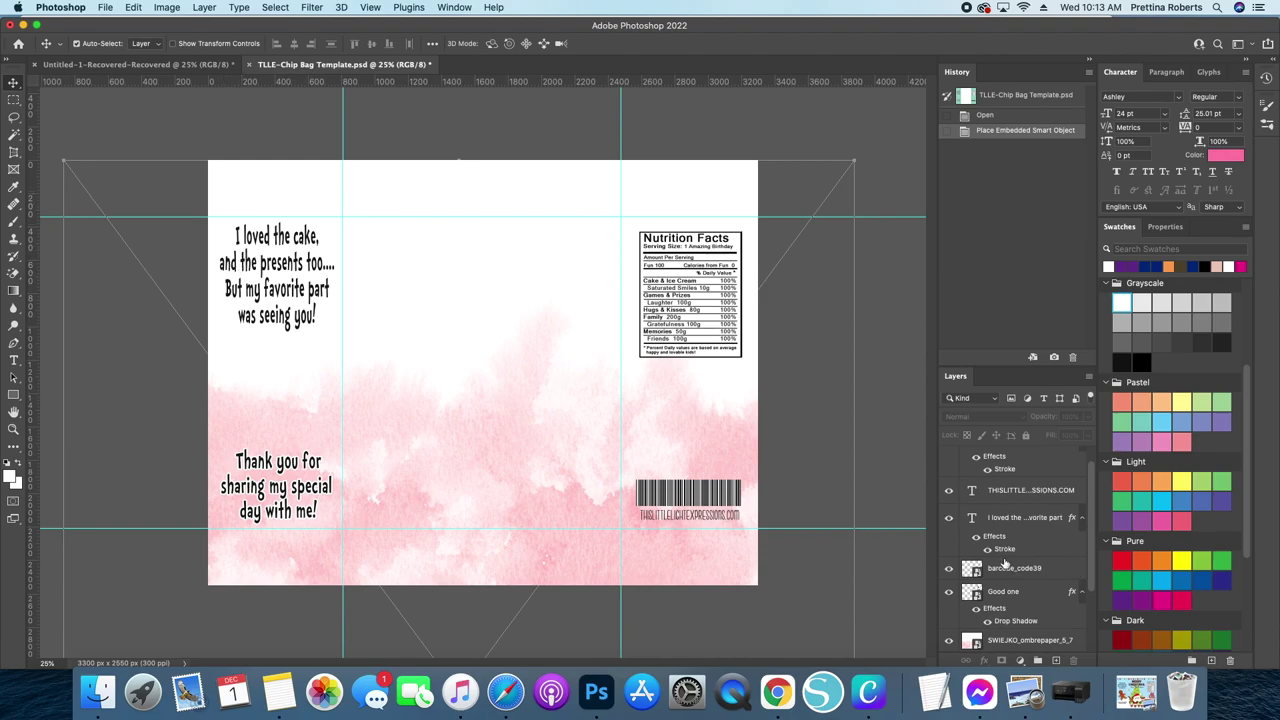
pyautogui.scroll(-3, 1053, 608)
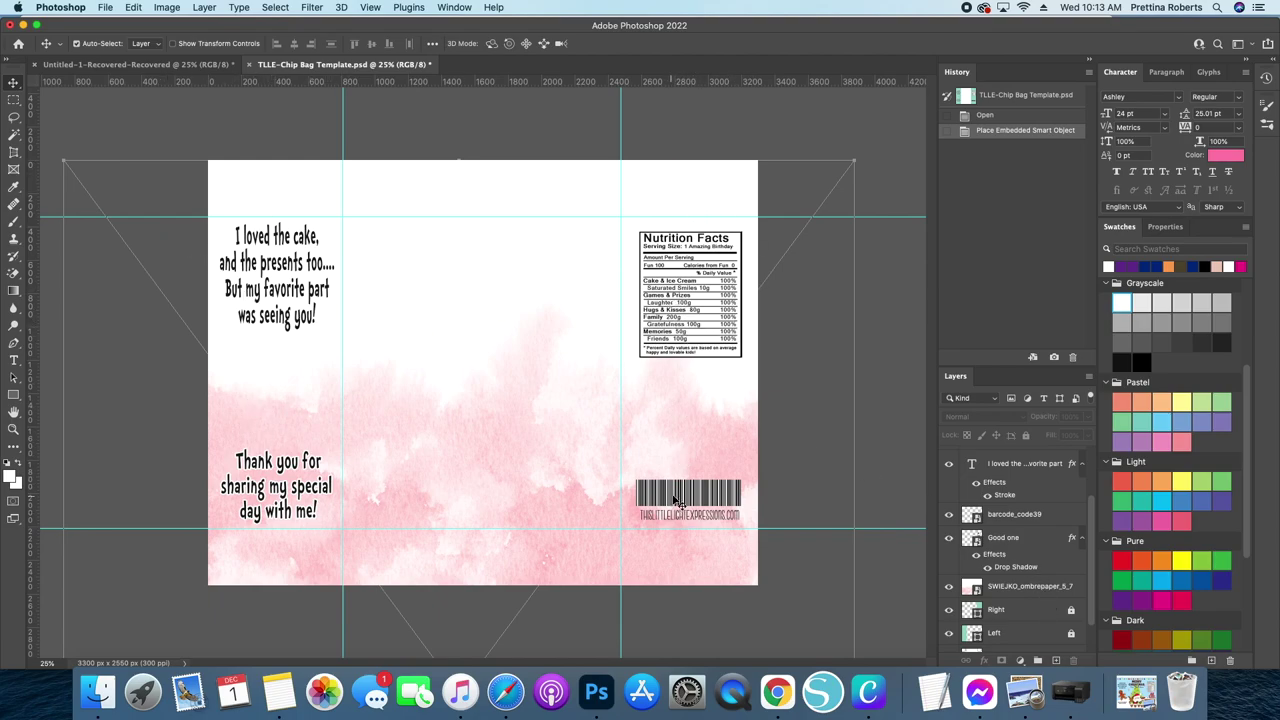
pyautogui.click(1031, 590)
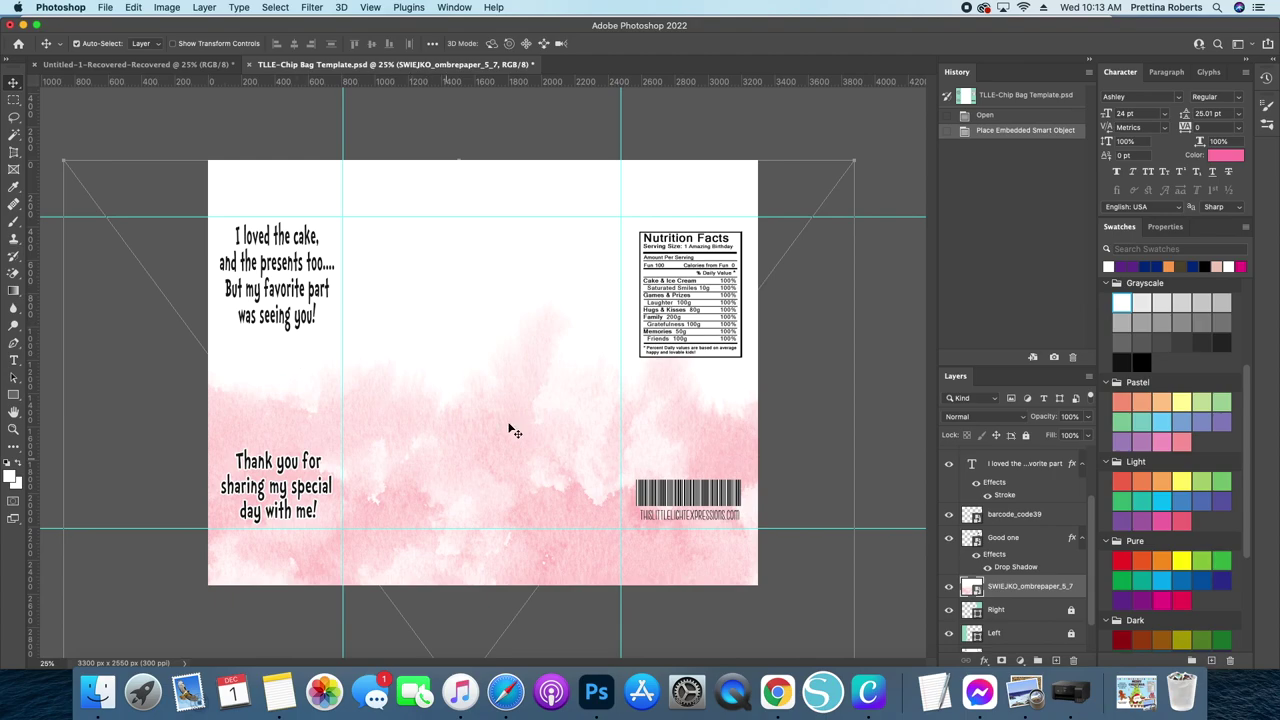
pyautogui.click(1026, 436)
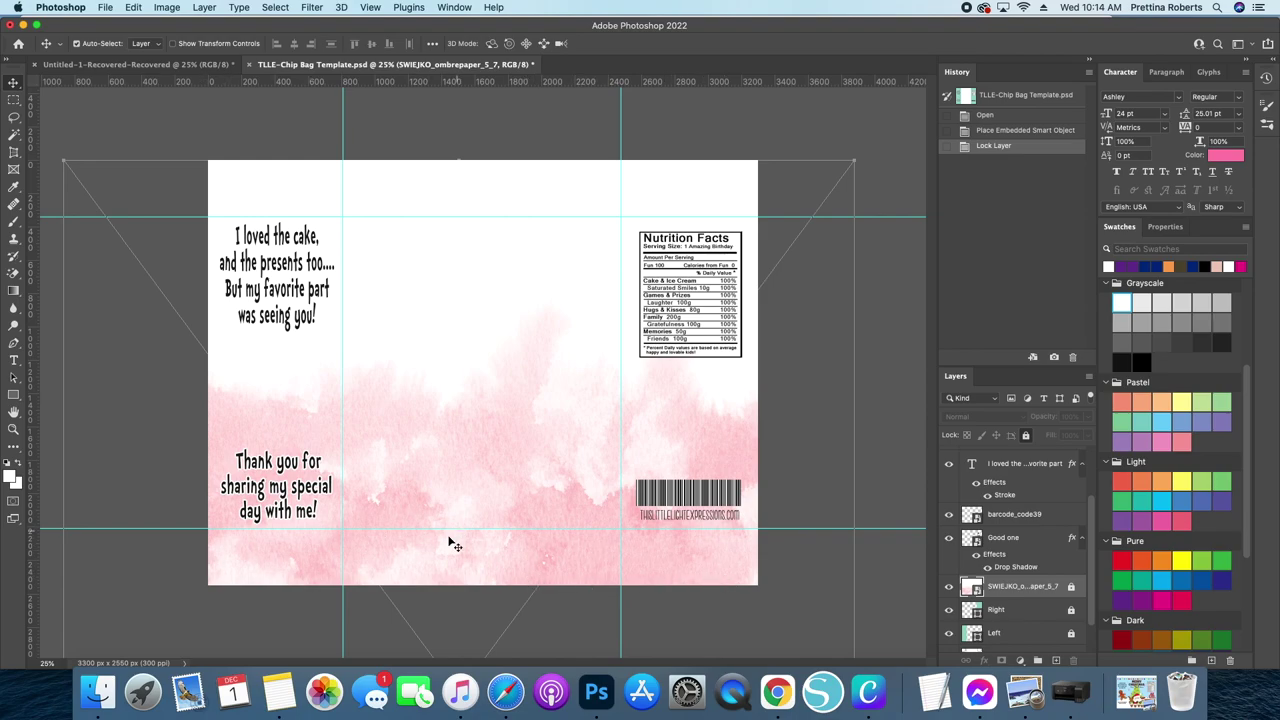
# Step: Switch to Finder and open the Digital Paper folder
pyautogui.click(97, 692)
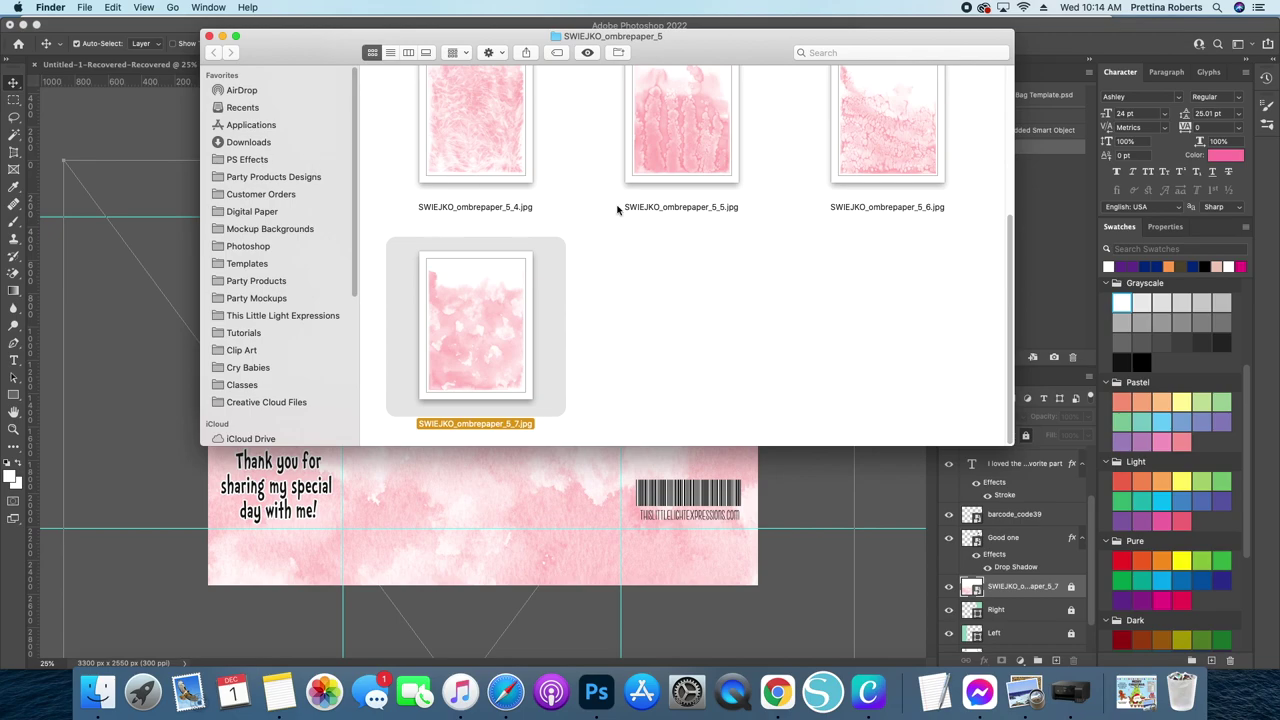
pyautogui.scroll(5, 610, 214)
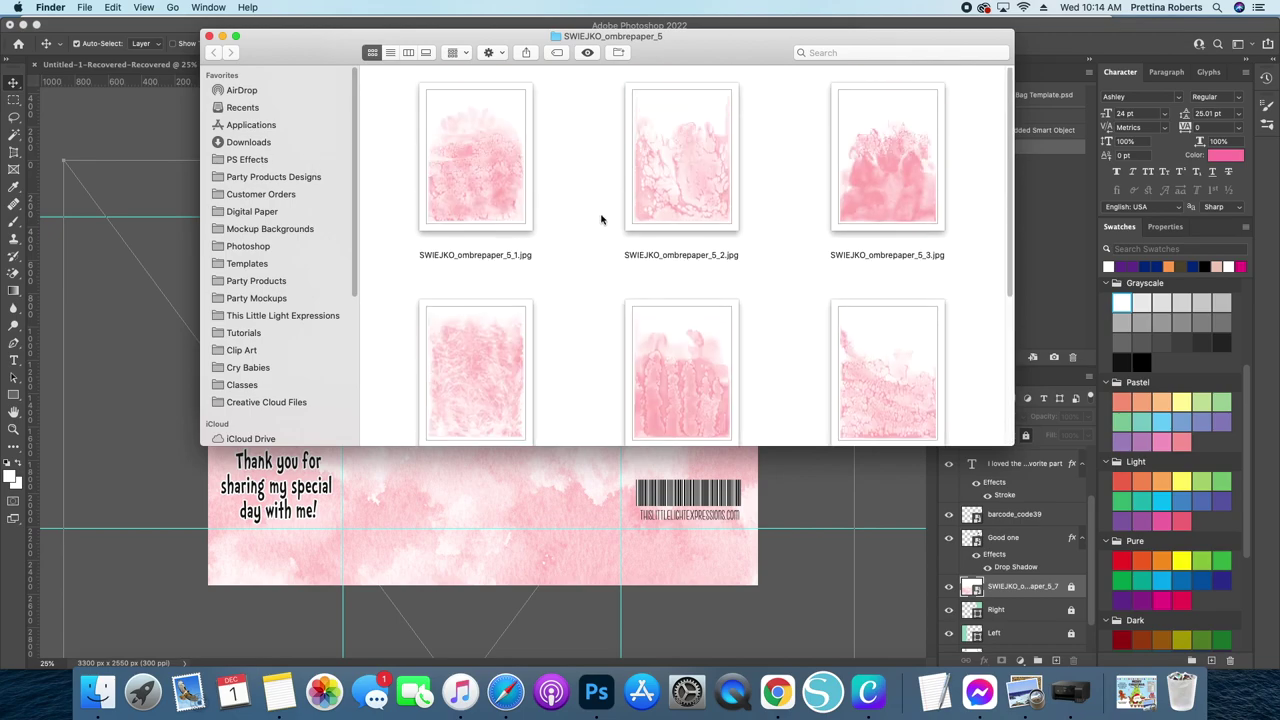
pyautogui.click(250, 215)
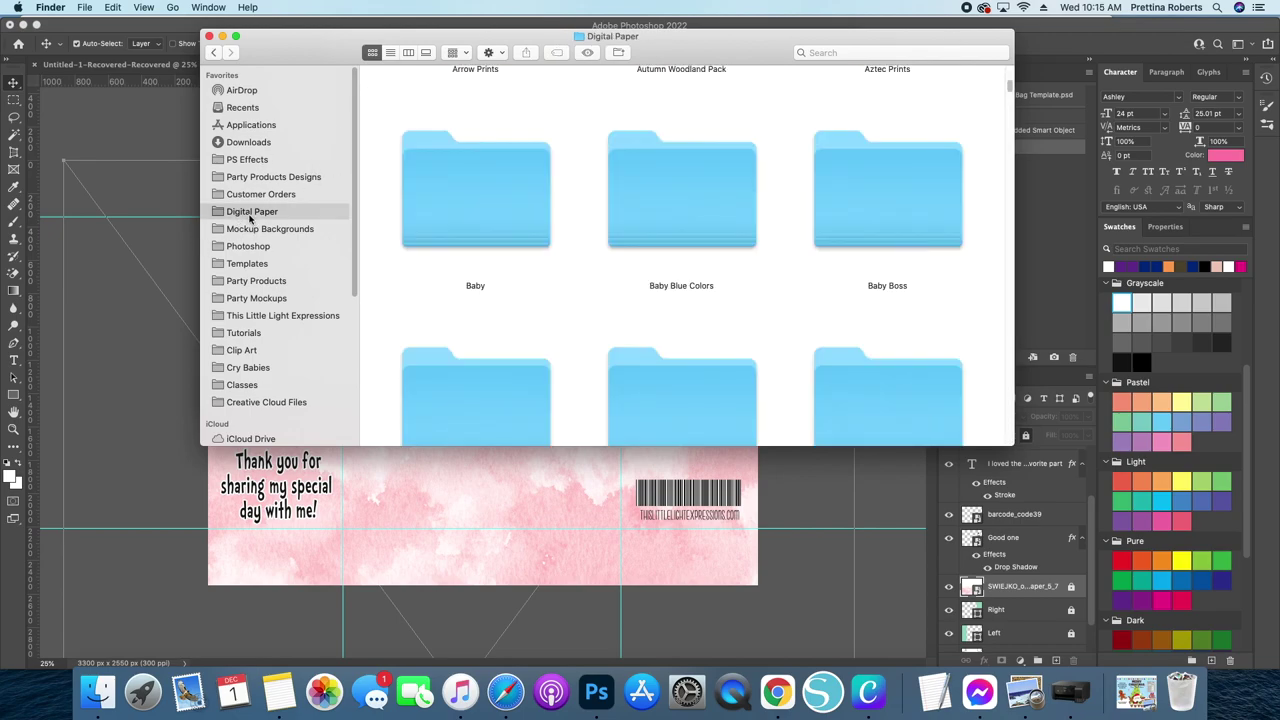
# Step: Enlarge the Finder window, find the Glitter folder within Digital Paper, and open it
pyautogui.scroll(-20, 596, 283)
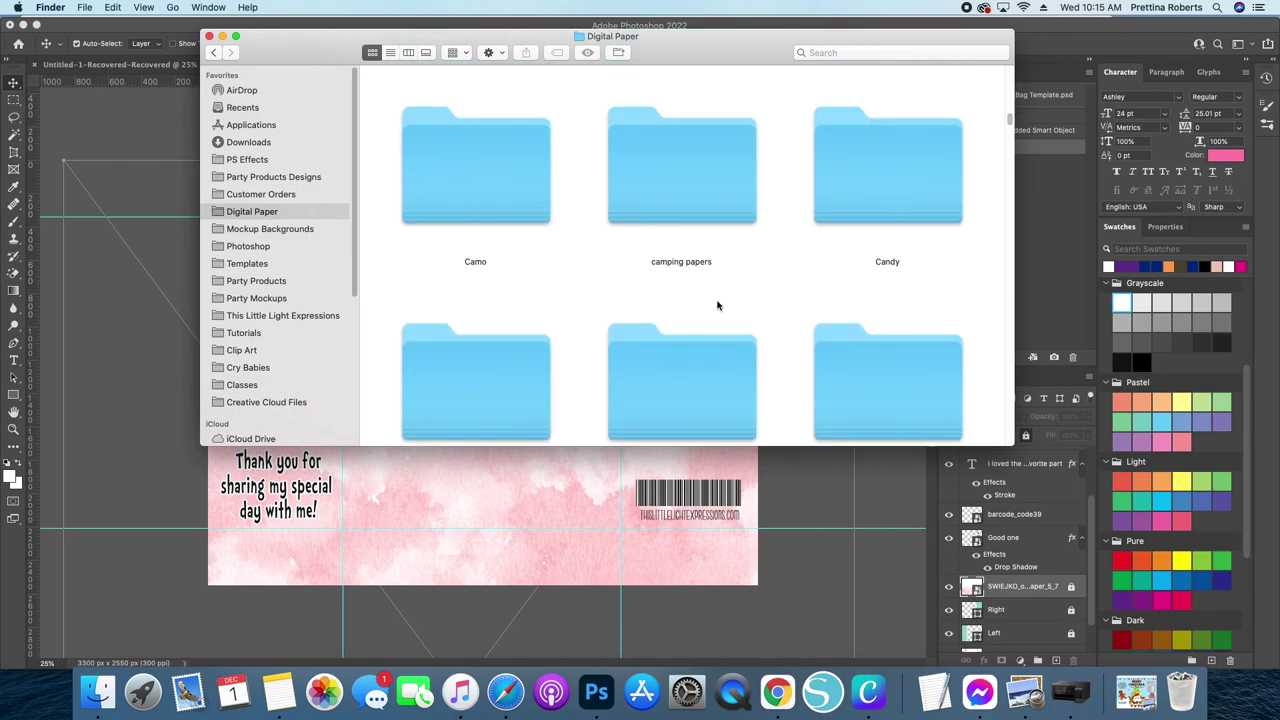
pyautogui.scroll(-20, 712, 305)
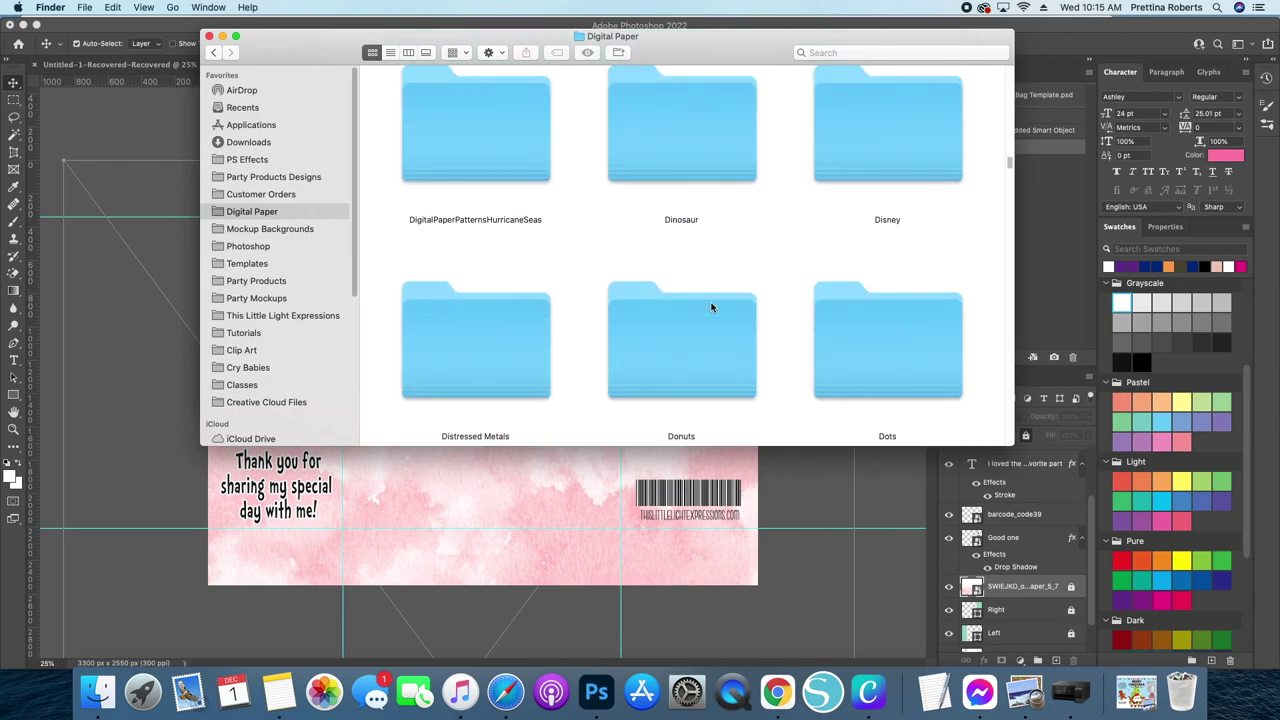
pyautogui.scroll(-15, 710, 307)
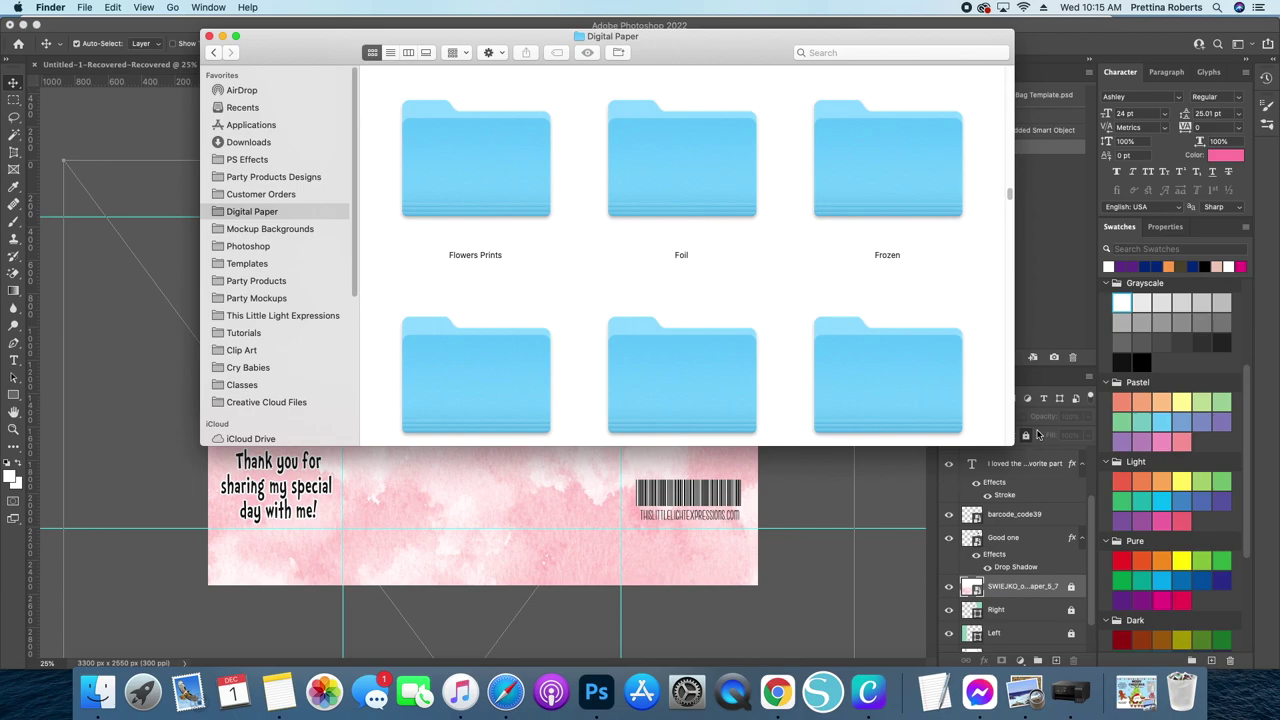
pyautogui.doubleClick(1011, 443)
pyautogui.scroll(-3, 994, 434)
pyautogui.scroll(8, 986, 434)
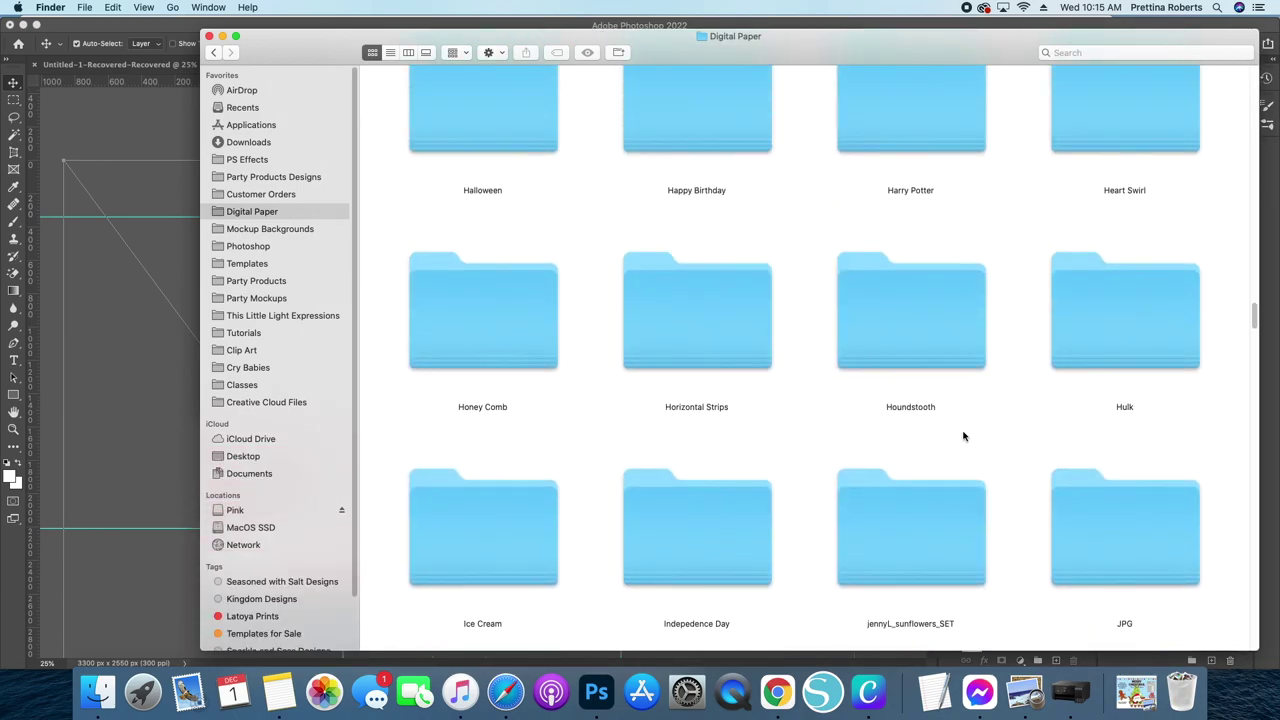
pyautogui.scroll(2, 963, 436)
pyautogui.scroll(5, 964, 436)
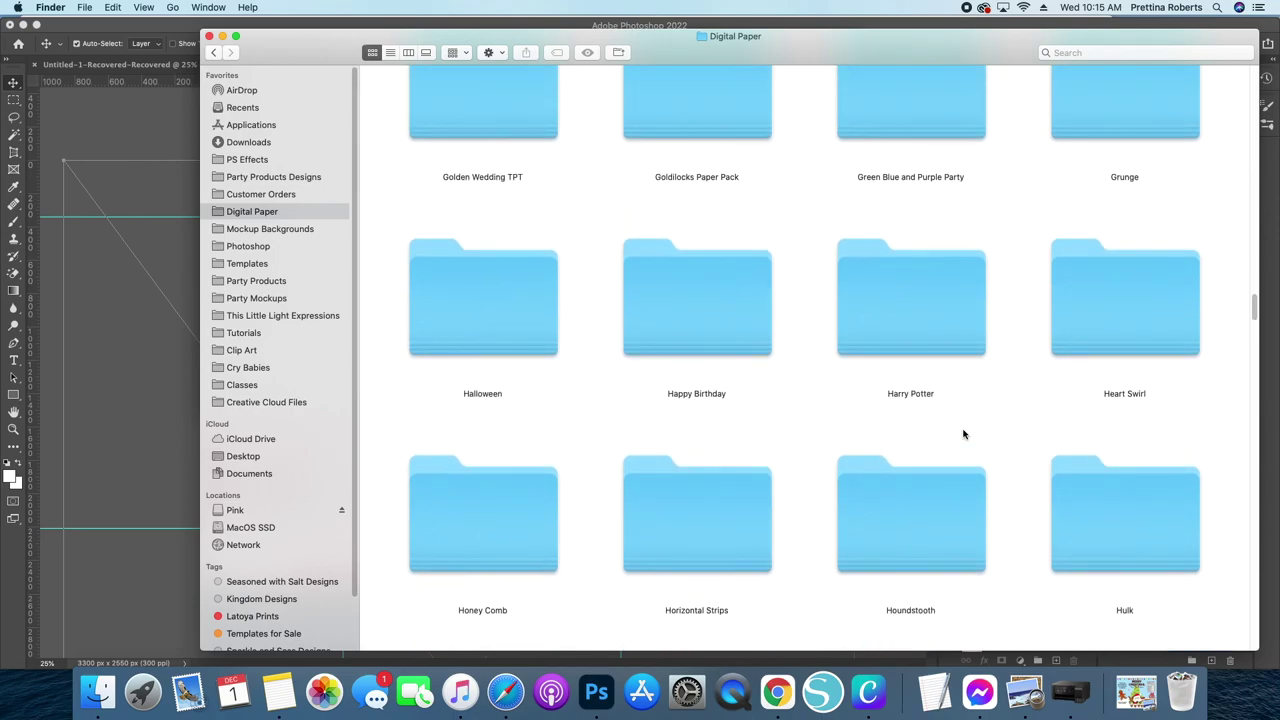
pyautogui.scroll(6, 964, 434)
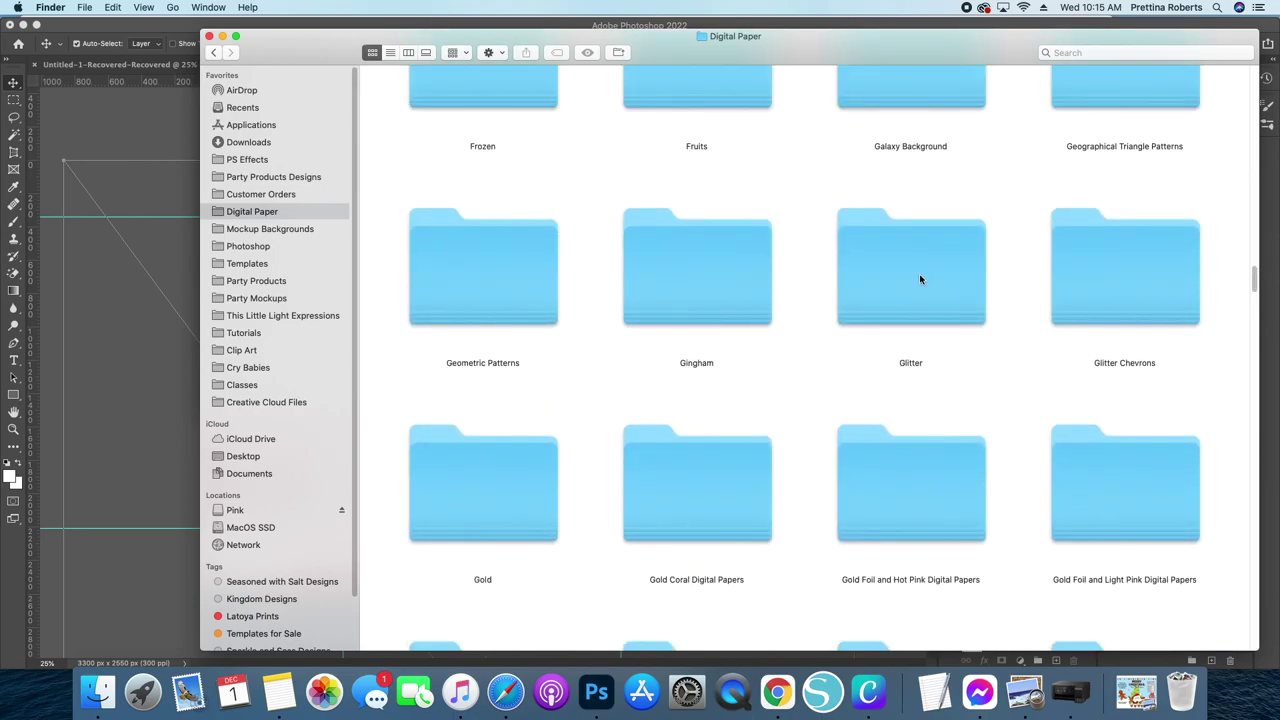
pyautogui.click(913, 276)
pyautogui.doubleClick(914, 276)
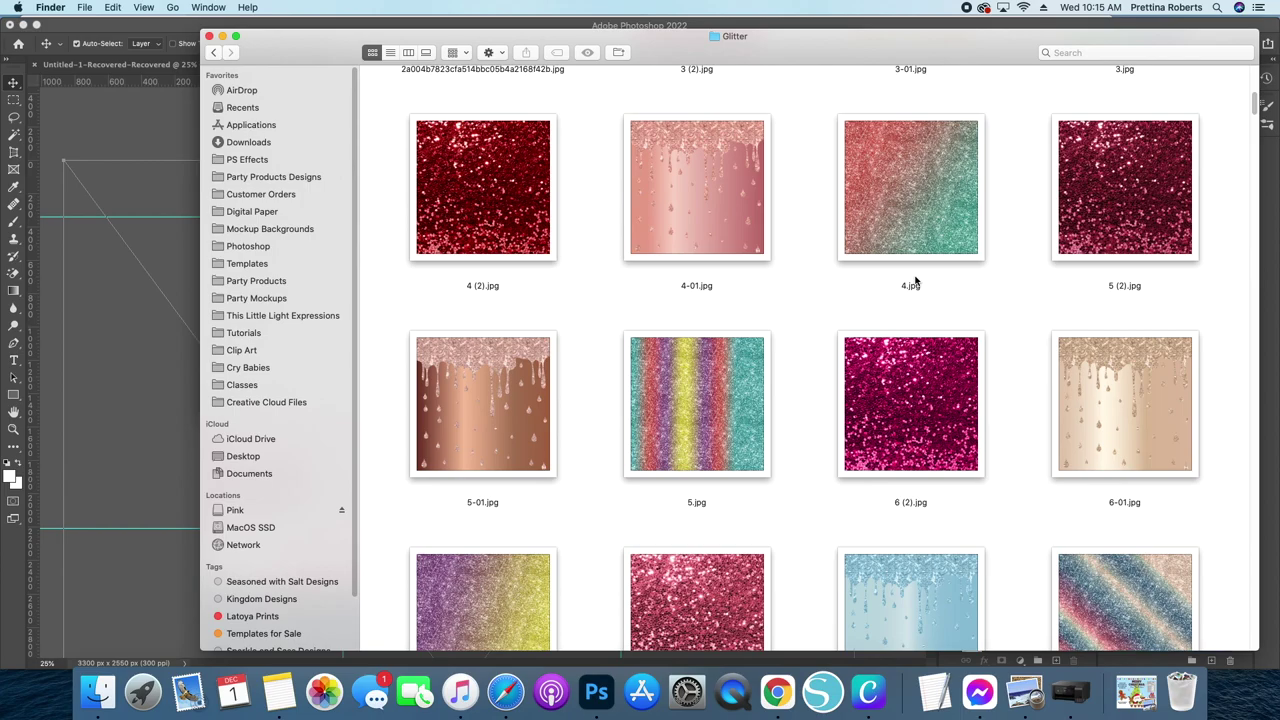
# Step: Find the gold glitter paper G5 (2).jpg in the Glitter folder and place it into the chip bag template
pyautogui.scroll(-3, 911, 321)
pyautogui.scroll(-20, 911, 321)
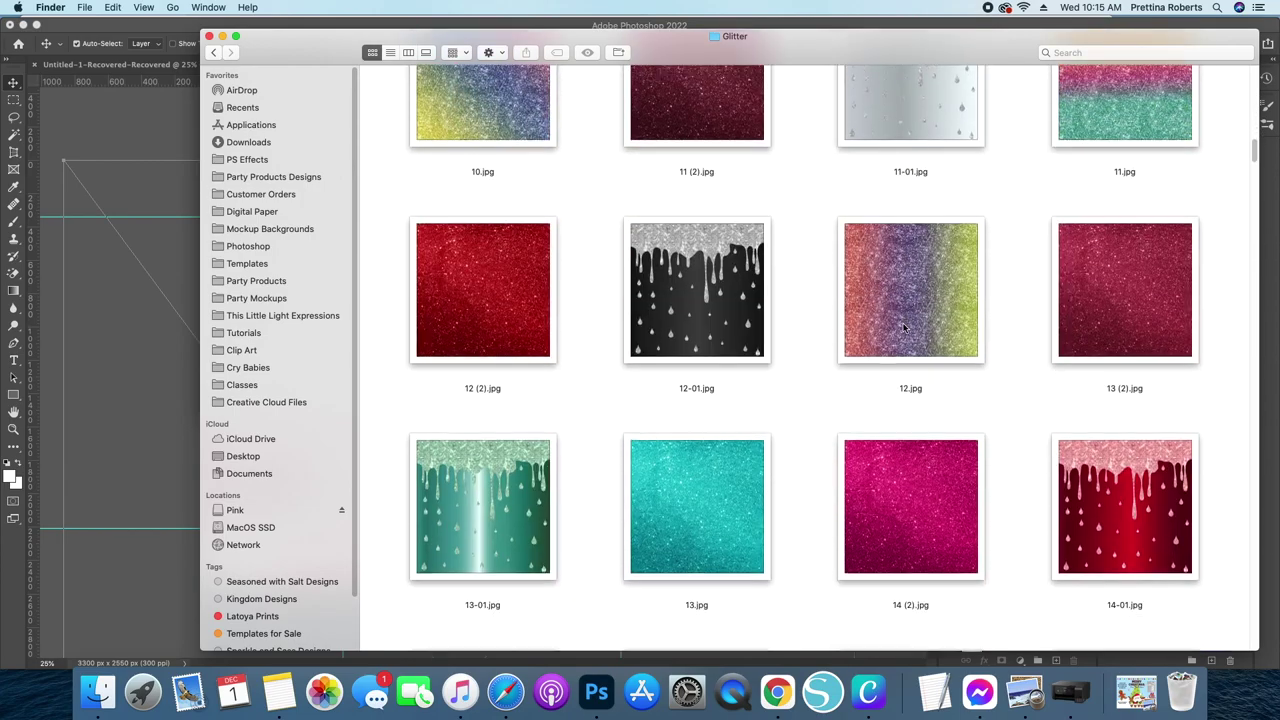
pyautogui.scroll(-15, 901, 331)
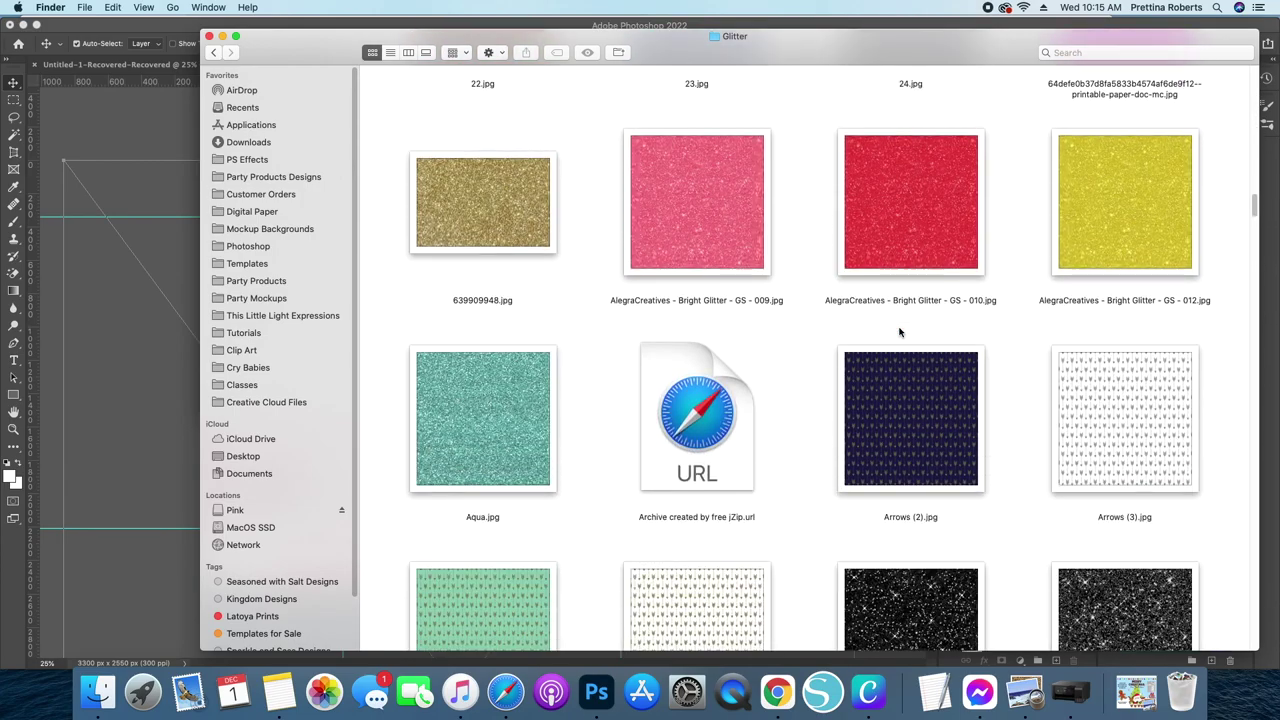
pyautogui.scroll(-15, 894, 335)
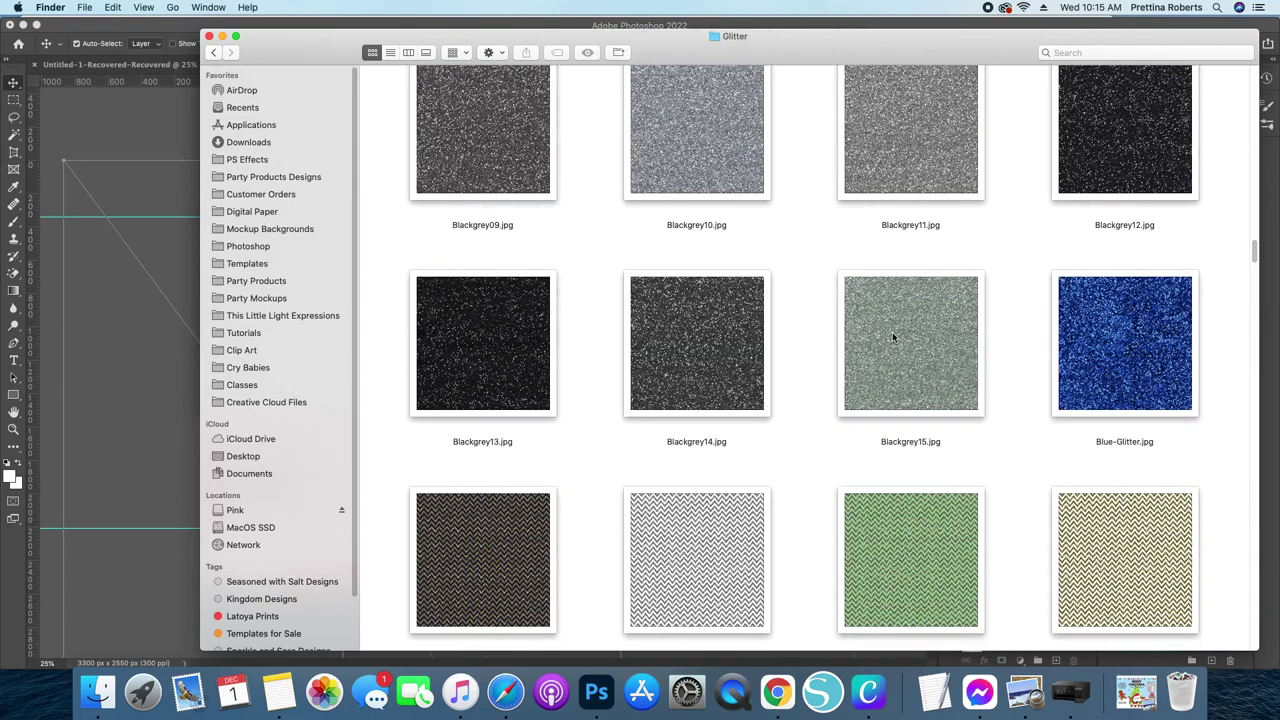
pyautogui.scroll(-5, 893, 336)
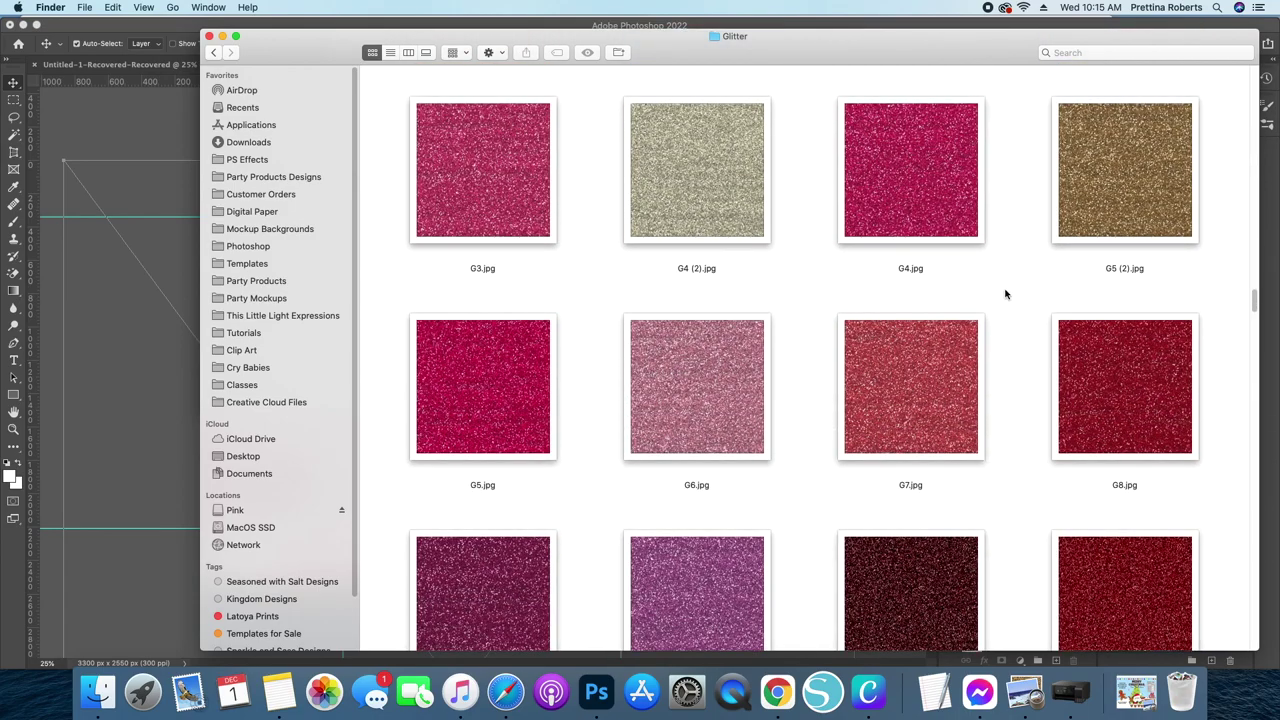
pyautogui.scroll(1, 1005, 293)
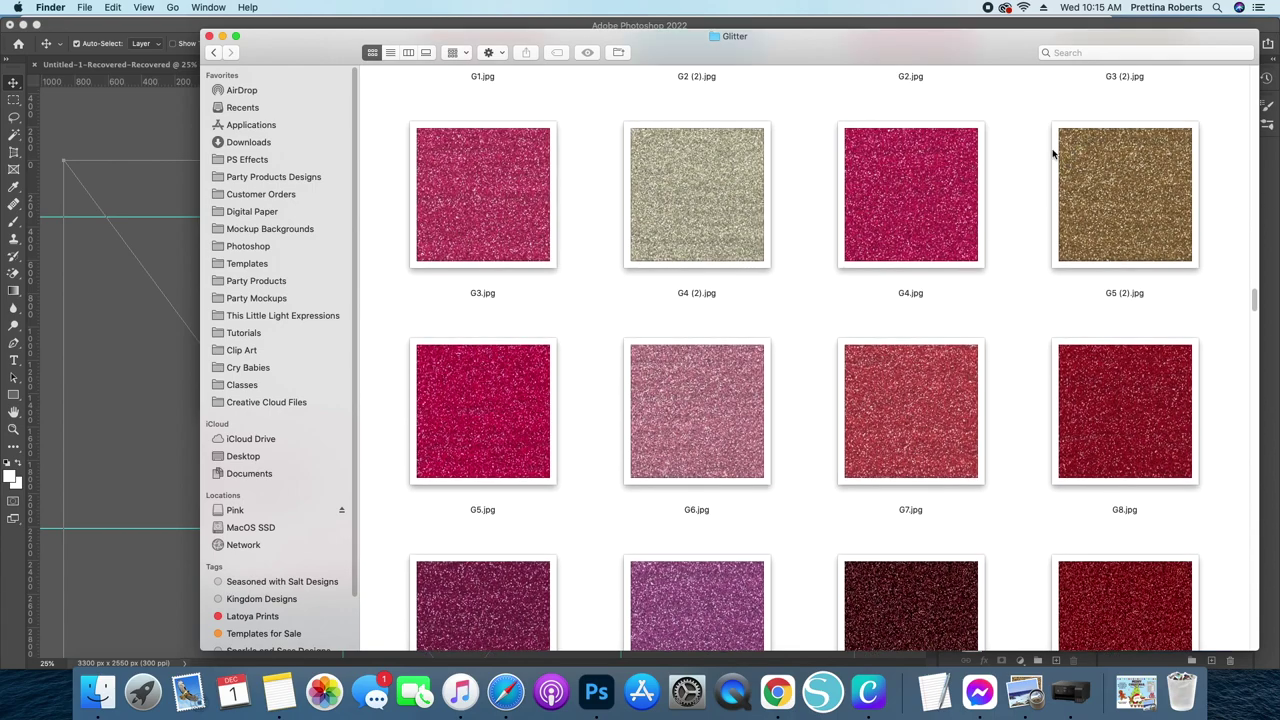
pyautogui.click(1119, 205)
pyautogui.moveTo(1137, 205); pyautogui.dragTo(990, 250)
pyautogui.moveTo(1124, 210); pyautogui.dragTo(118, 360)
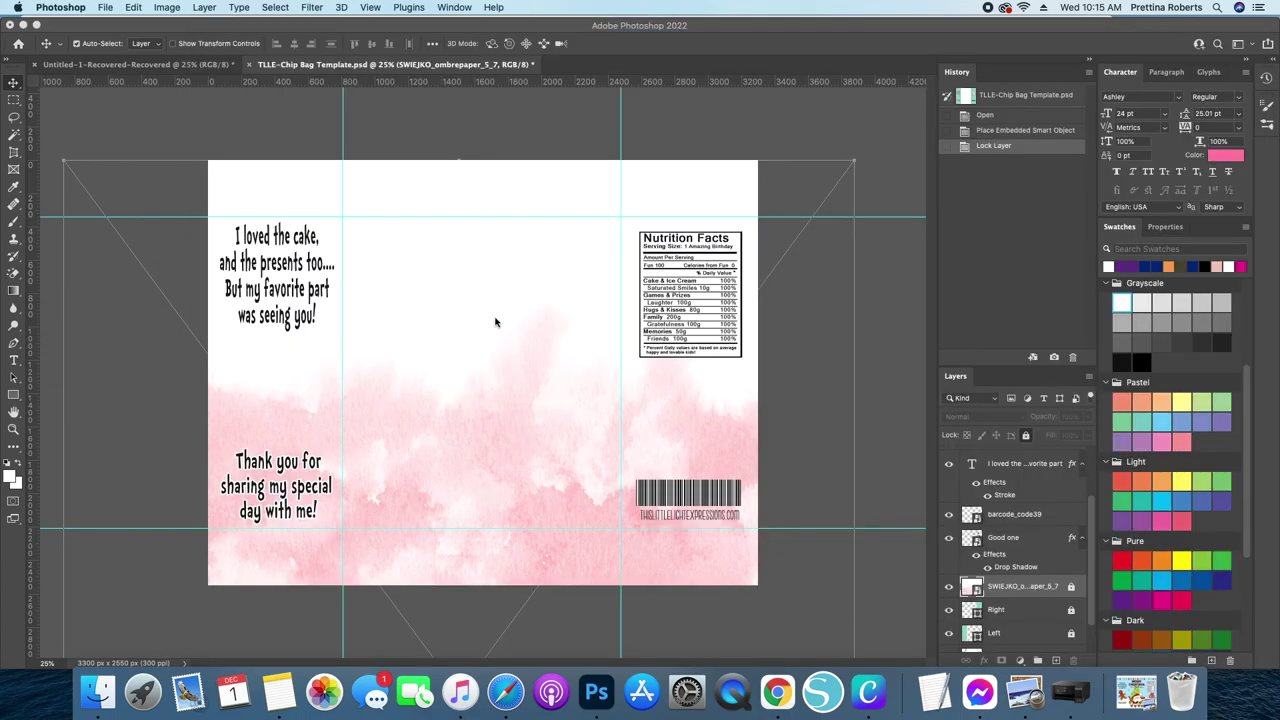
# Step: Scale the gold glitter paper to about 140% and position it across the bag's full width, covering only the strip above the upper horizontal guide
pyautogui.moveTo(512, 496); pyautogui.dragTo(415, 180)
pyautogui.moveTo(591, 213); pyautogui.dragTo(760, 385)
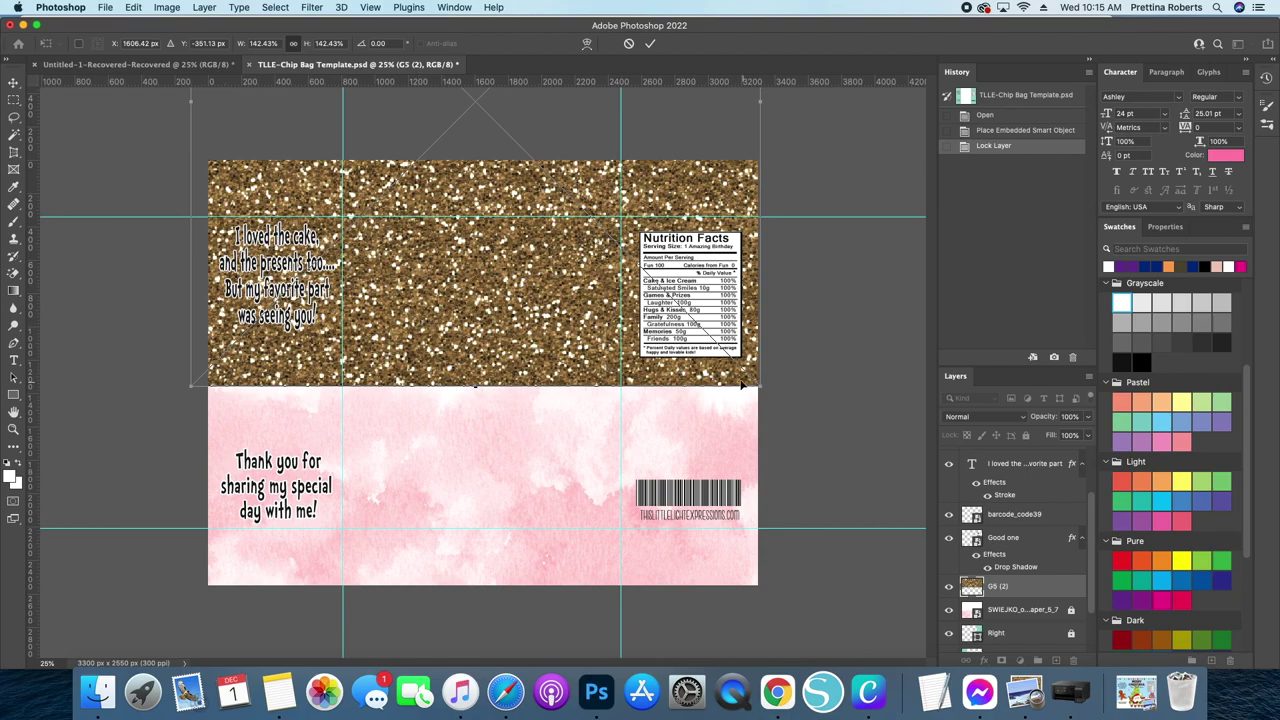
pyautogui.moveTo(500, 318); pyautogui.dragTo(507, 338)
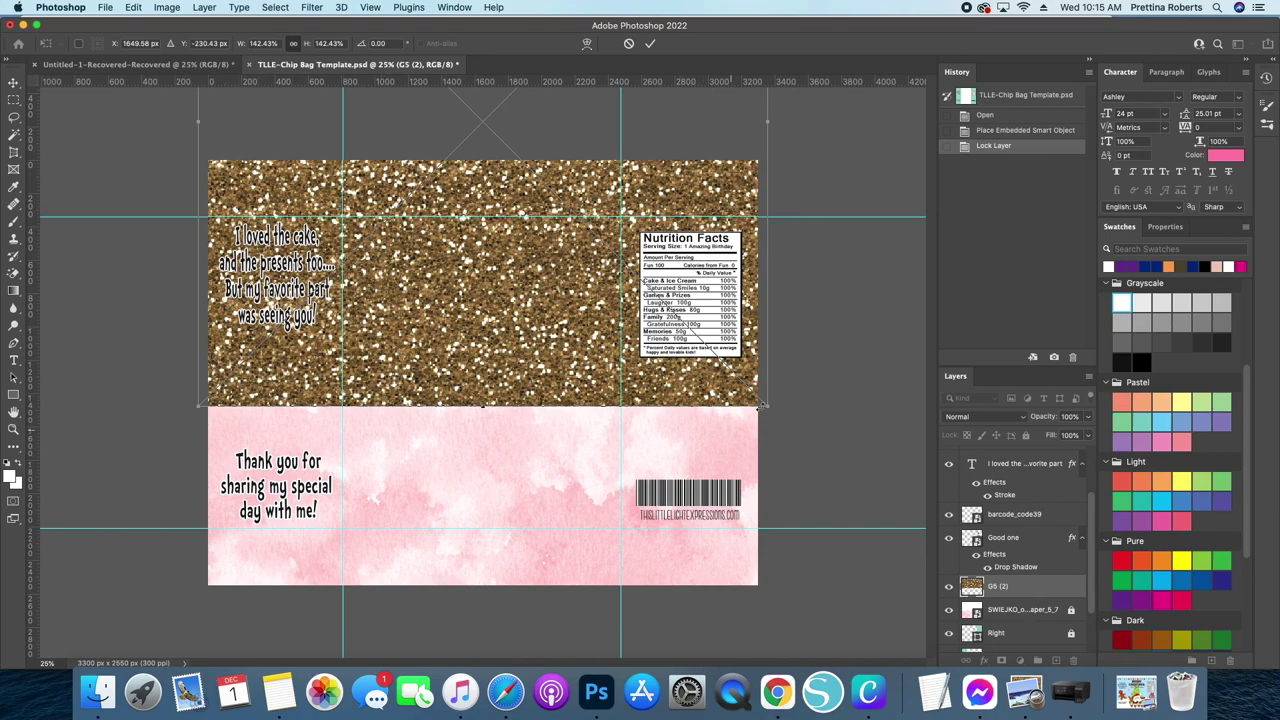
pyautogui.moveTo(766, 407); pyautogui.dragTo(621, 218)
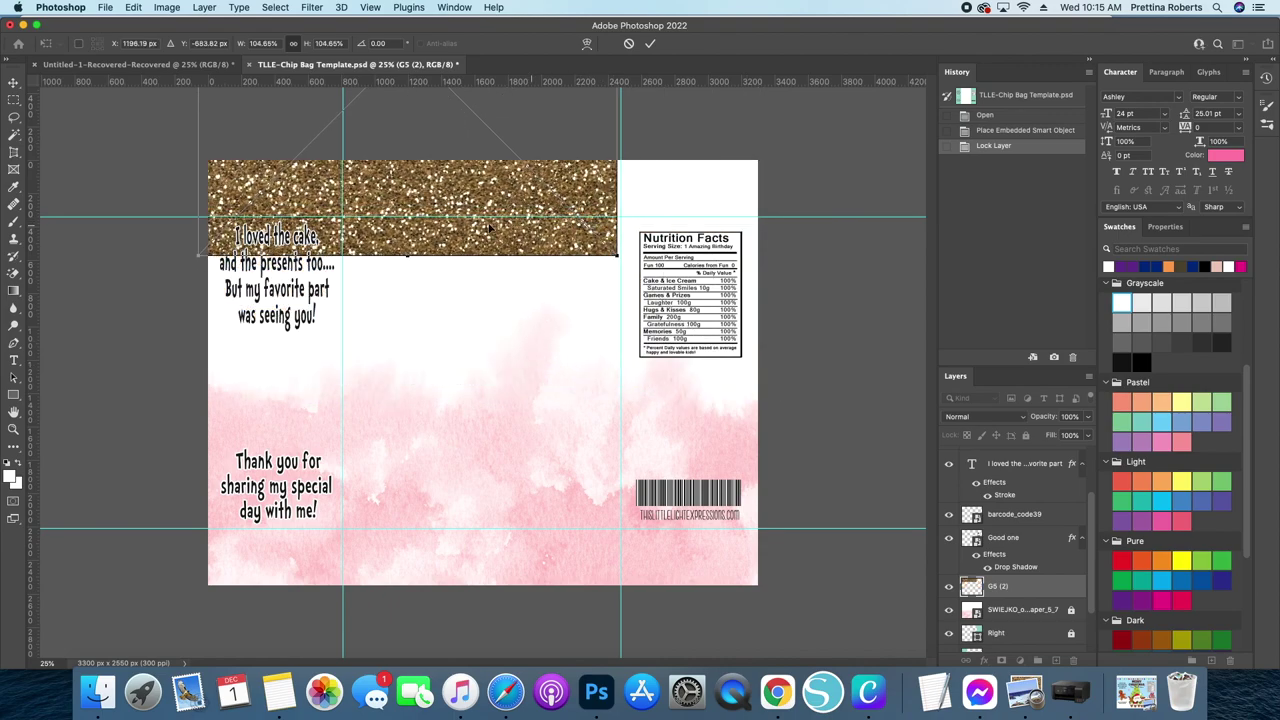
pyautogui.moveTo(396, 178); pyautogui.dragTo(399, 302)
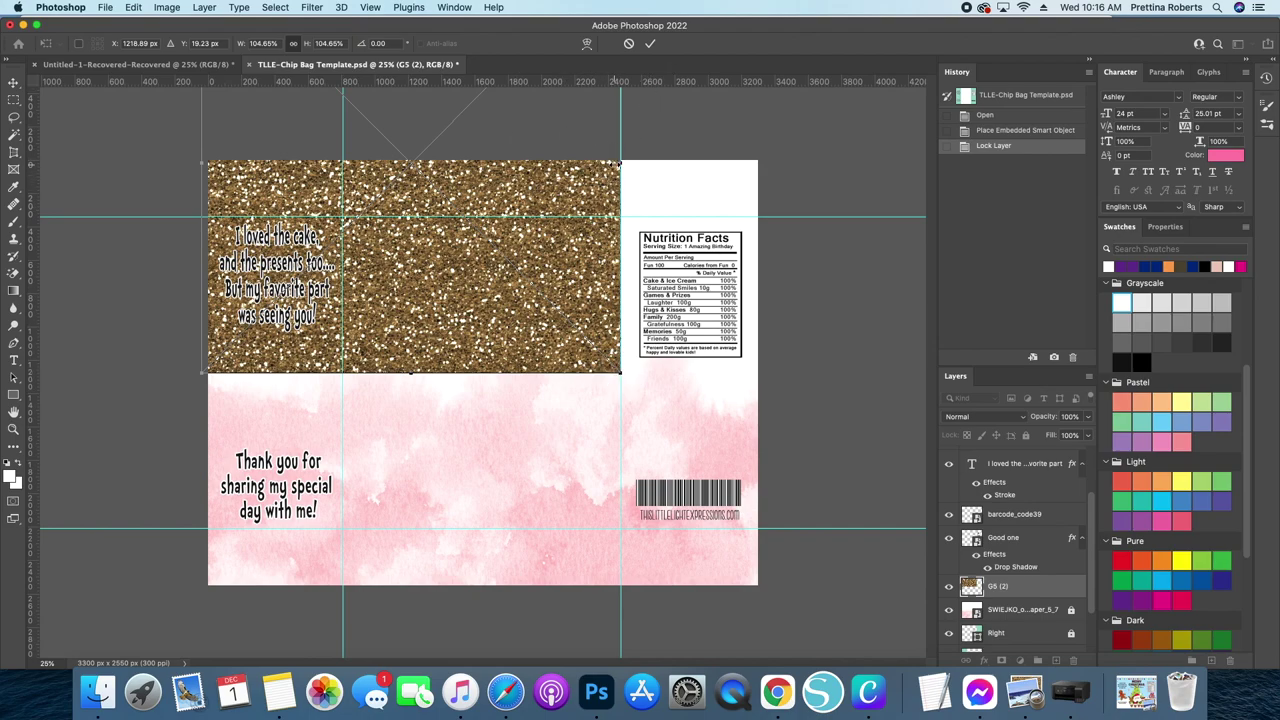
pyautogui.moveTo(622, 163)
pyautogui.mouseDown()
pyautogui.moveTo(677, 167)
pyautogui.moveTo(622, 168)
pyautogui.mouseUp()
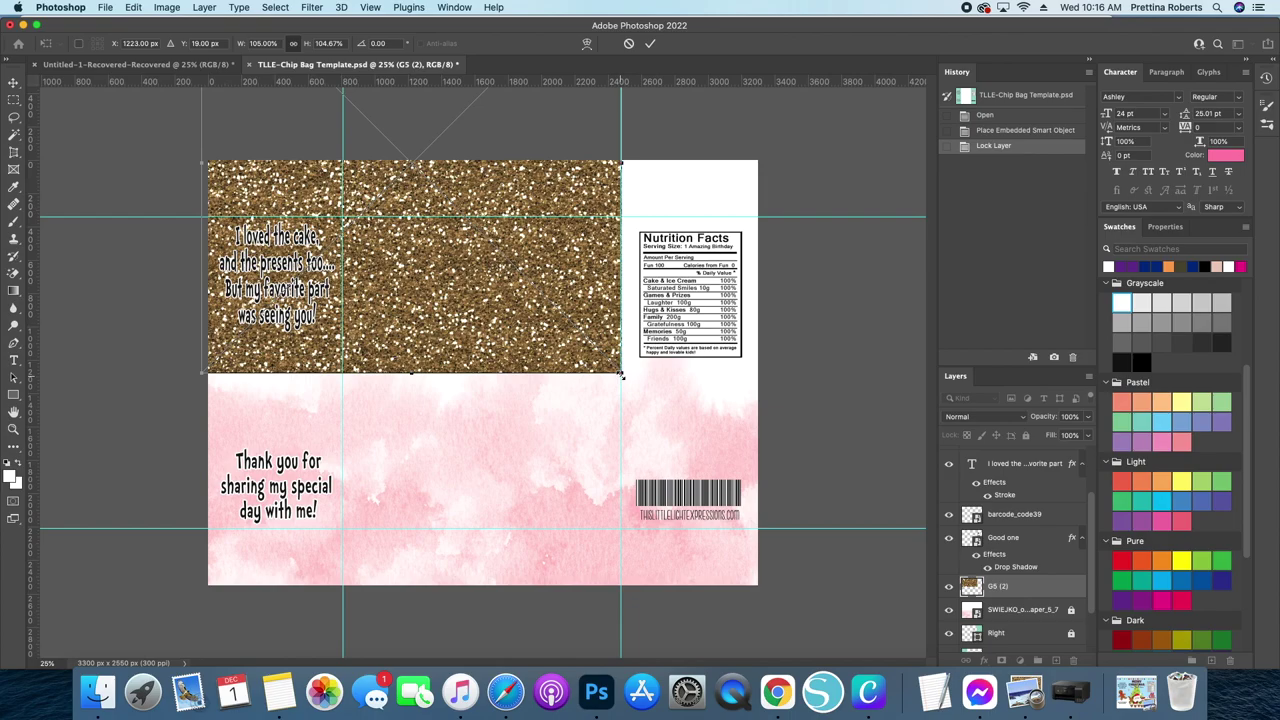
pyautogui.moveTo(620, 374); pyautogui.dragTo(766, 517)
pyautogui.moveTo(480, 331); pyautogui.dragTo(503, 414)
pyautogui.moveTo(493, 355); pyautogui.dragTo(490, 242)
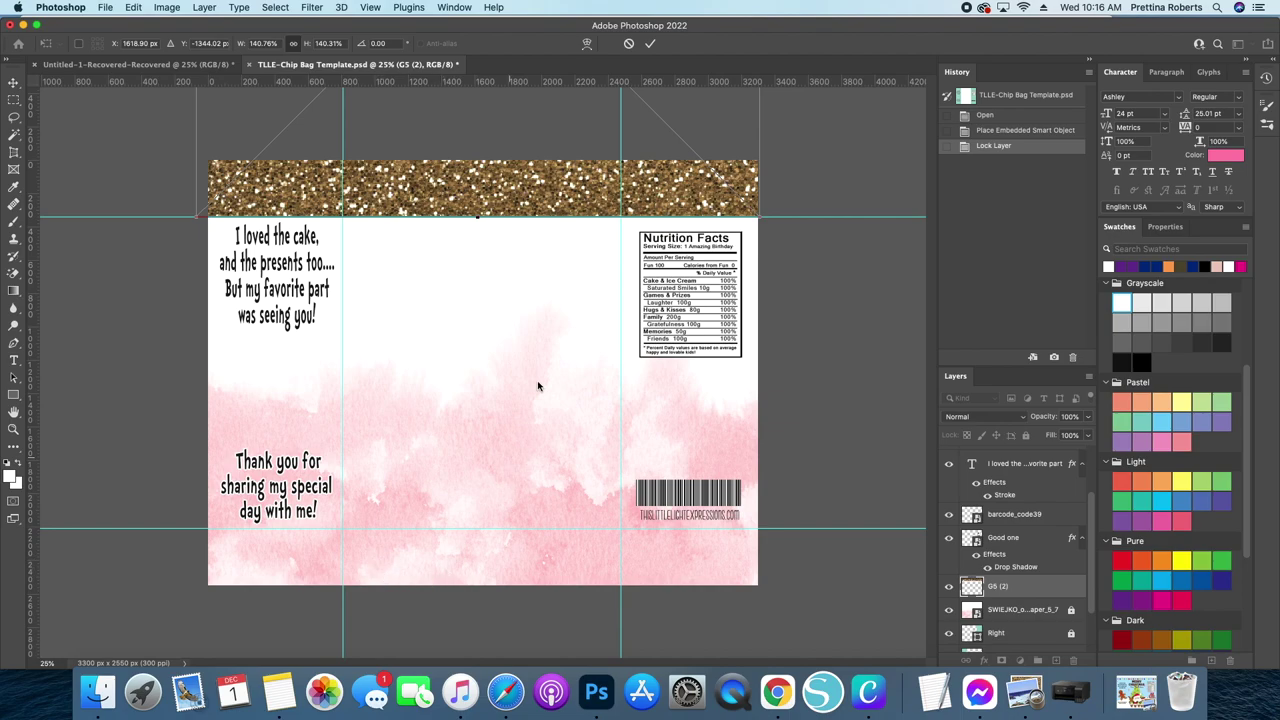
pyautogui.click(650, 43)
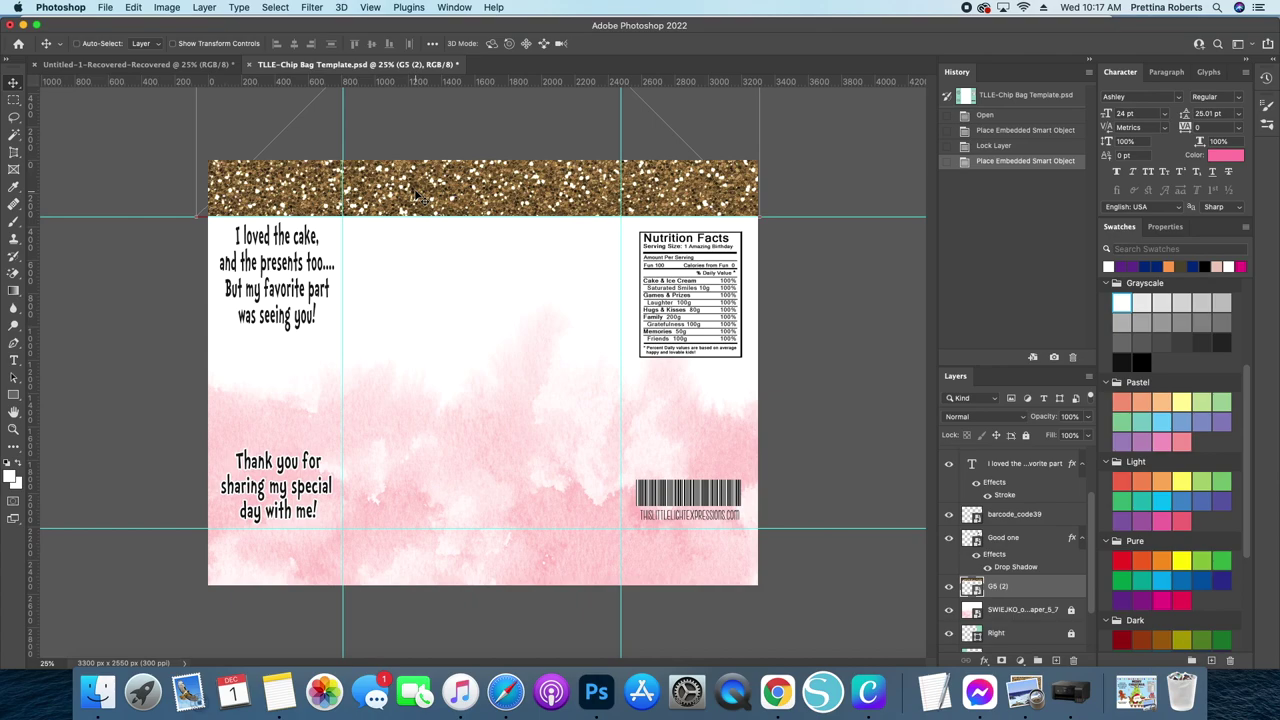
# Step: Duplicate the gold glitter layer and move the copy to cover the strip below the lower horizontal guide
pyautogui.press('super+j')
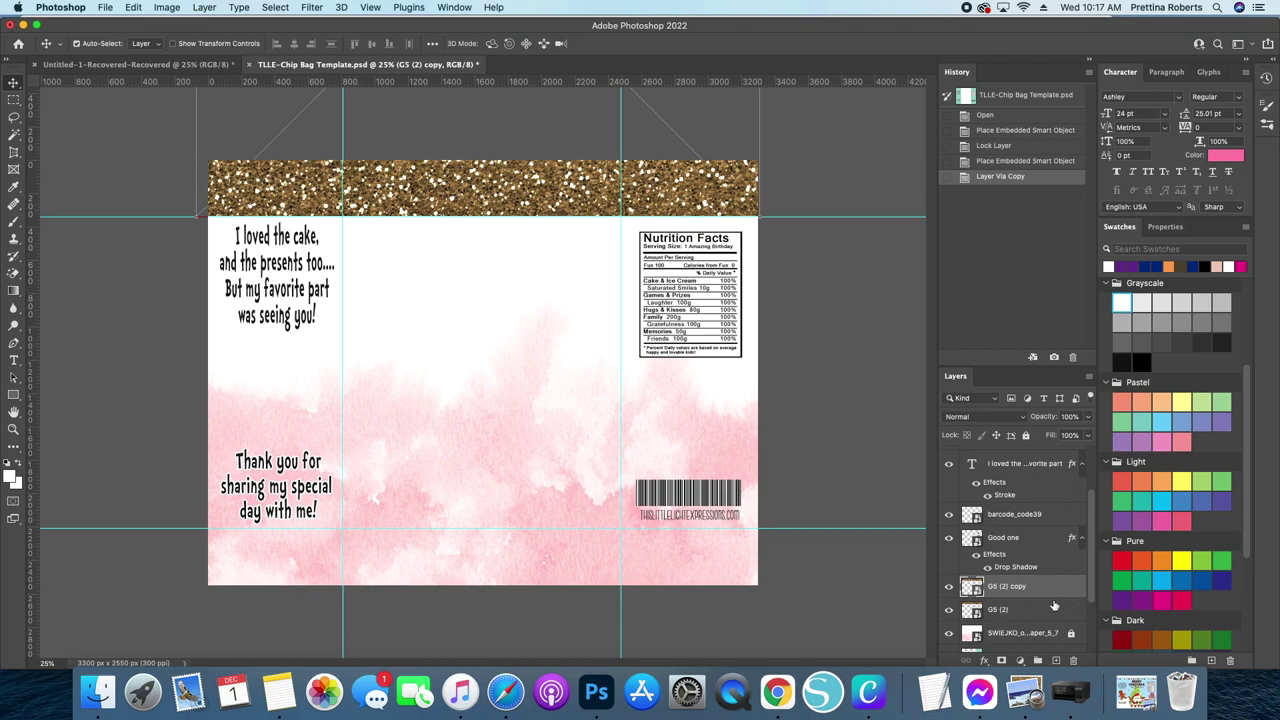
pyautogui.scroll(-1, 1030, 602)
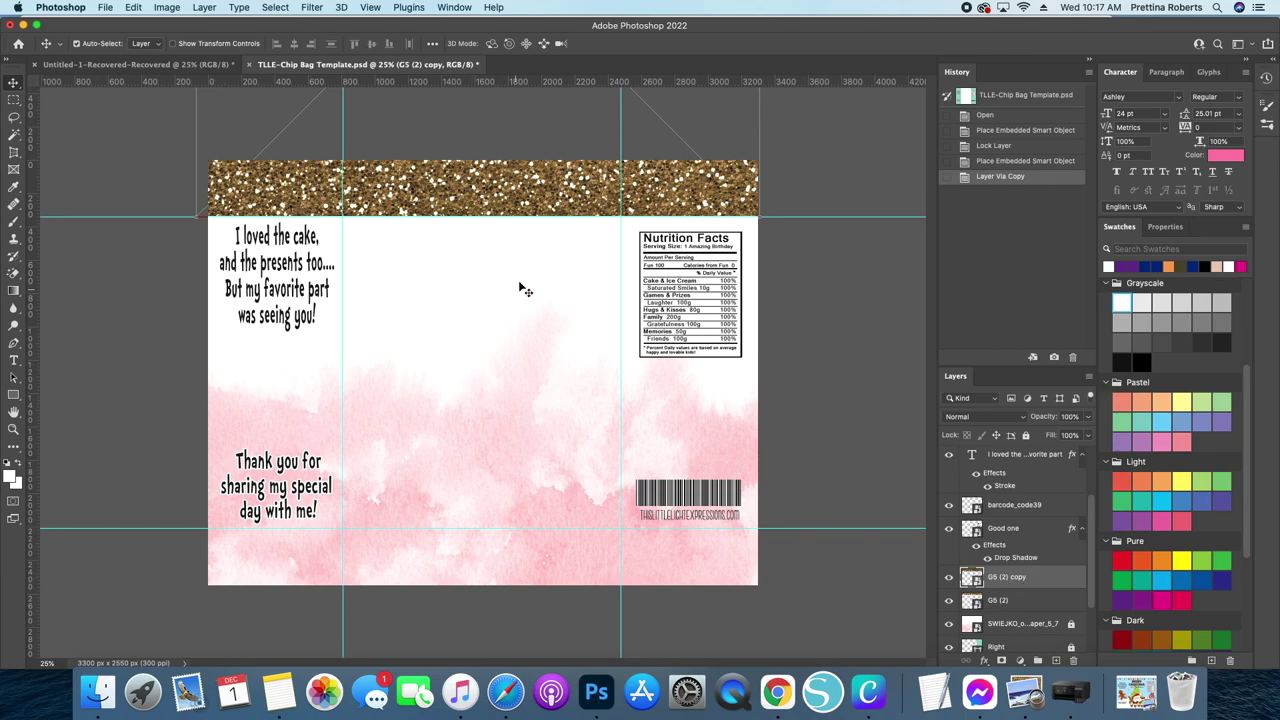
pyautogui.moveTo(488, 190); pyautogui.dragTo(487, 552)
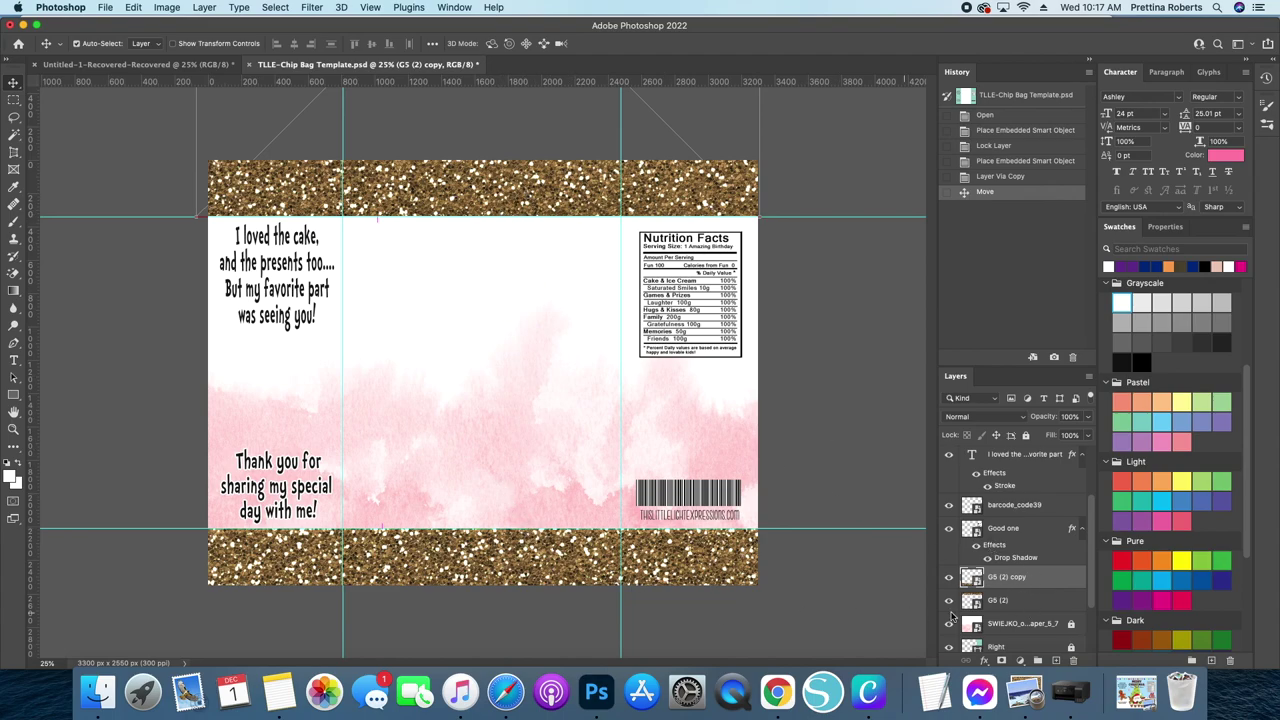
# Step: Lock both gold glitter layers, G5 (2) copy and G5 (2)
pyautogui.click(1025, 435)
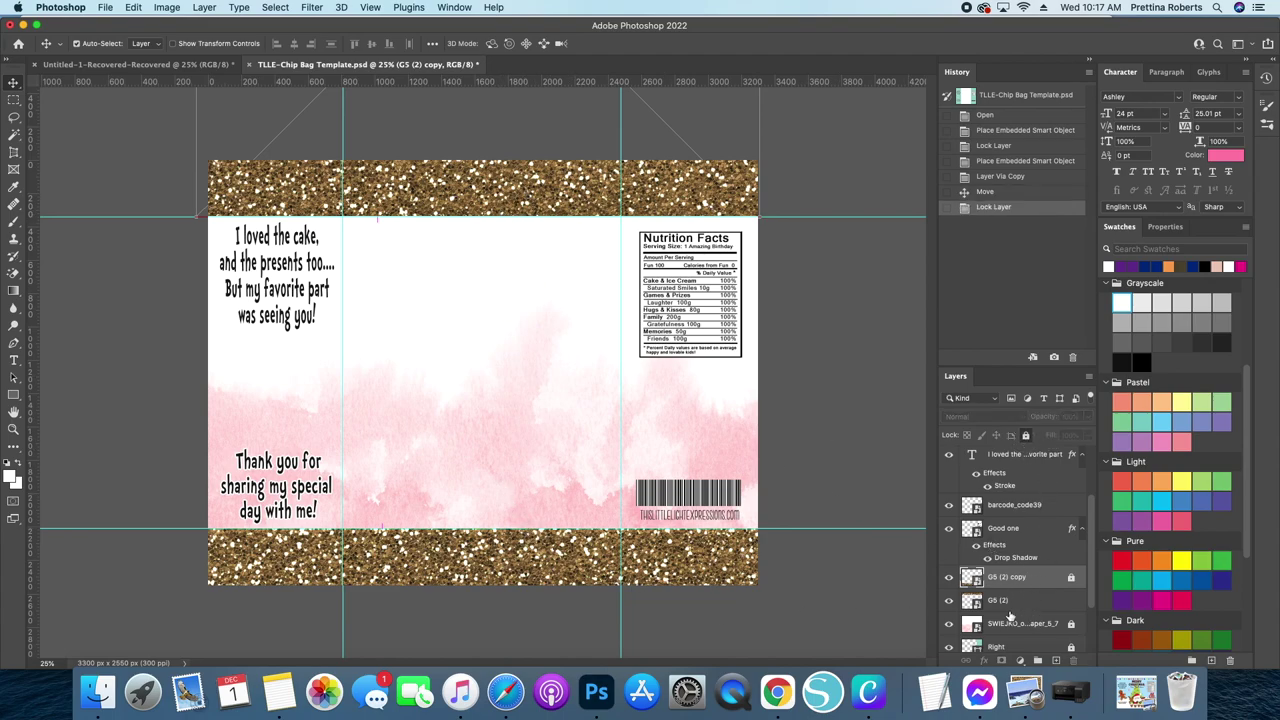
pyautogui.click(1028, 601)
pyautogui.click(1025, 435)
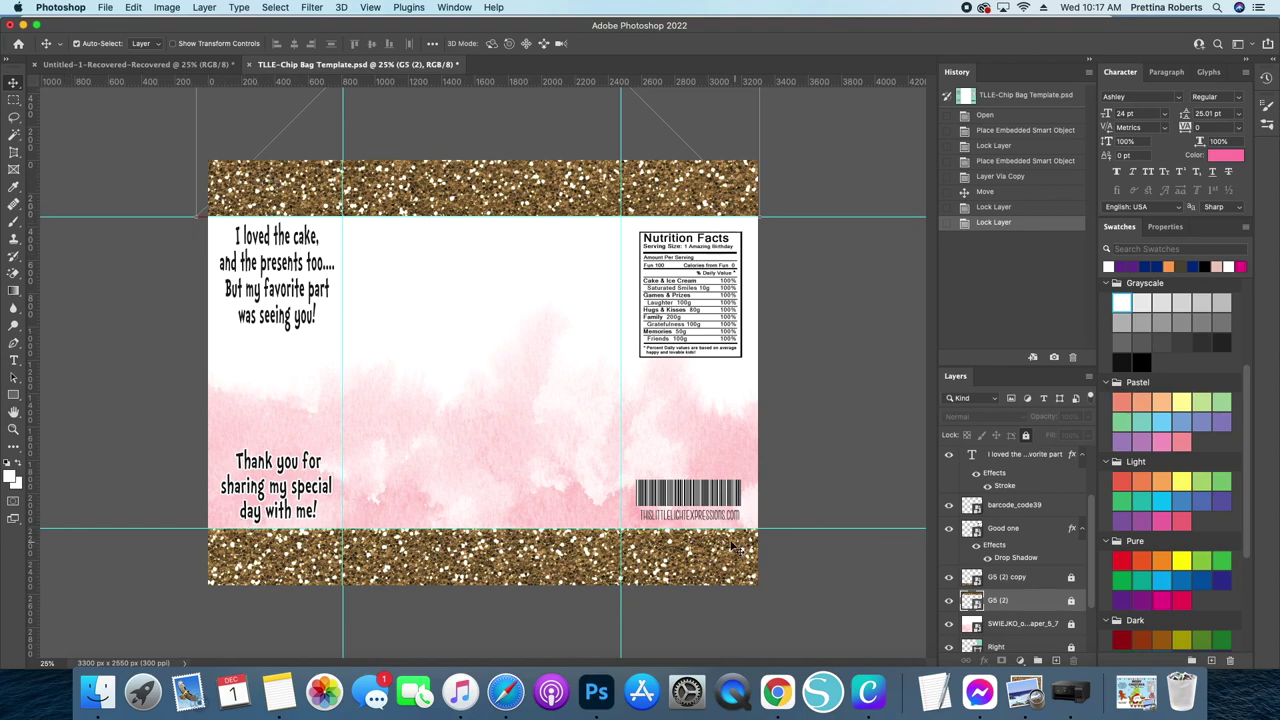
# Step: Switch to Finder, minimize the Glitter window and enlarge the DC Gold Foil African Animals Clipart window
pyautogui.click(97, 692)
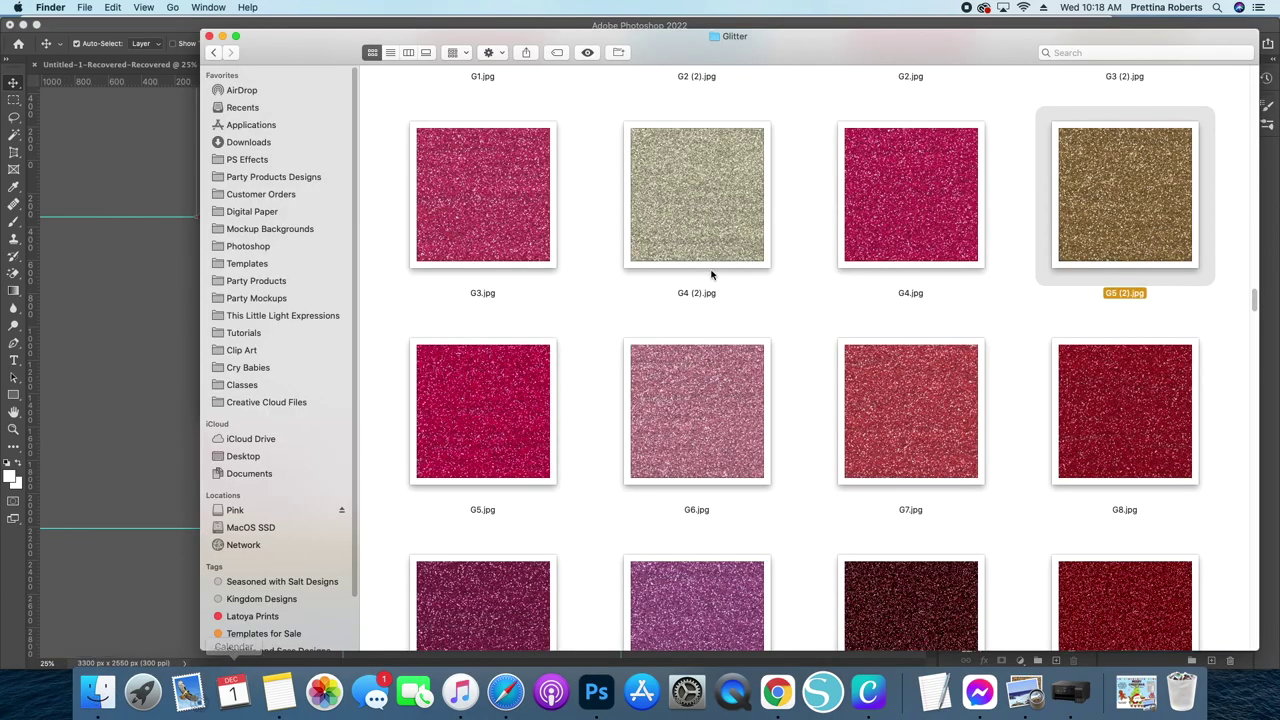
pyautogui.click(222, 37)
pyautogui.scroll(-3, 481, 275)
pyautogui.scroll(5, 481, 275)
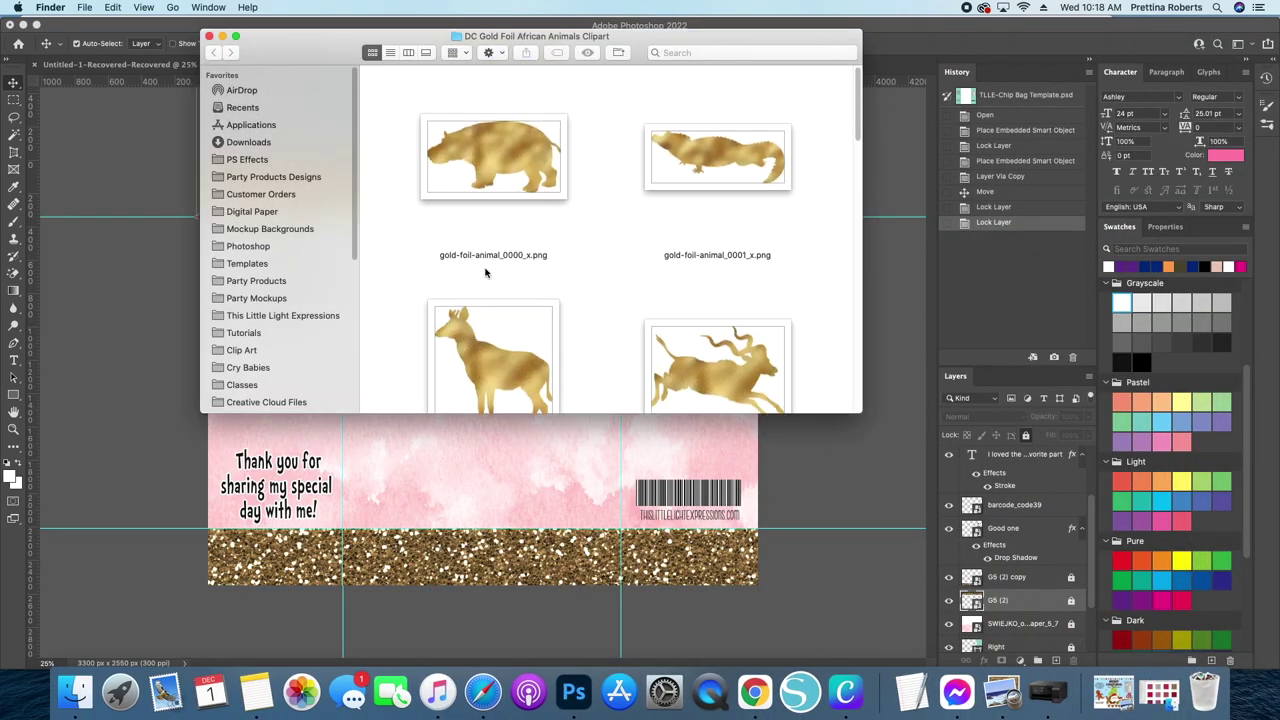
pyautogui.moveTo(860, 411); pyautogui.dragTo(1108, 557)
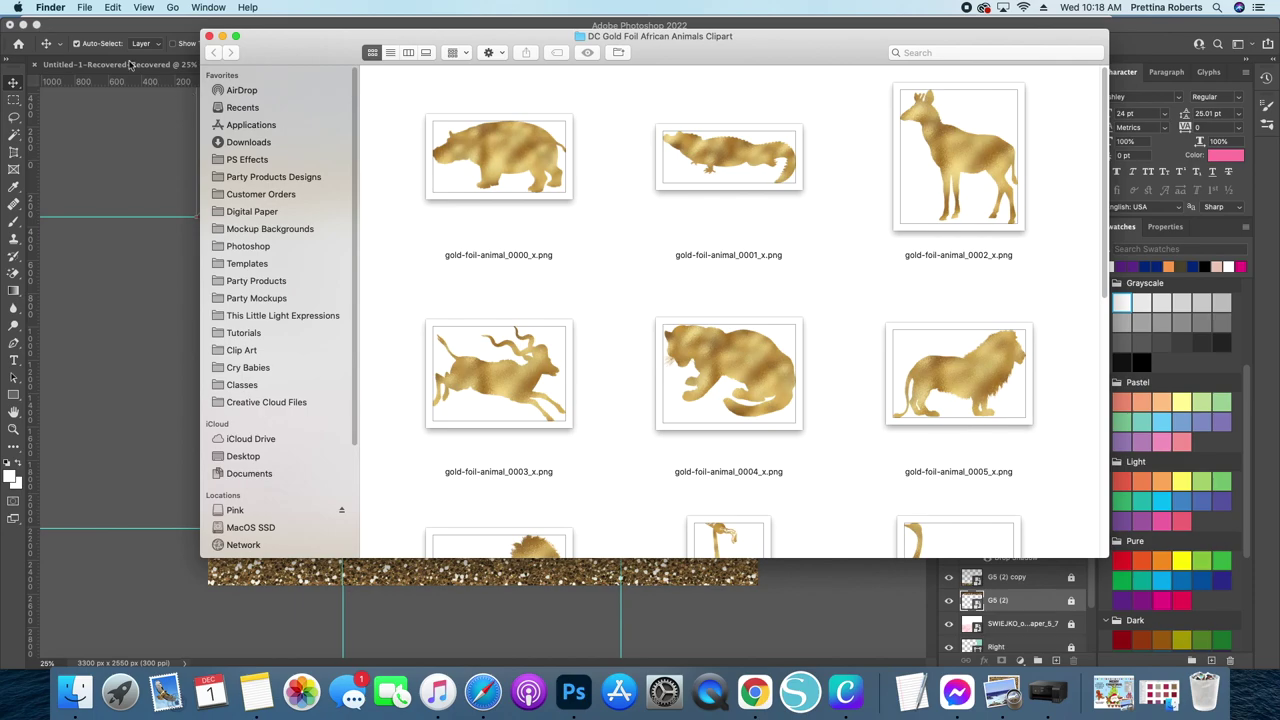
# Step: Add a new Finder tab and open the Clip Art folder in it
pyautogui.click(86, 8)
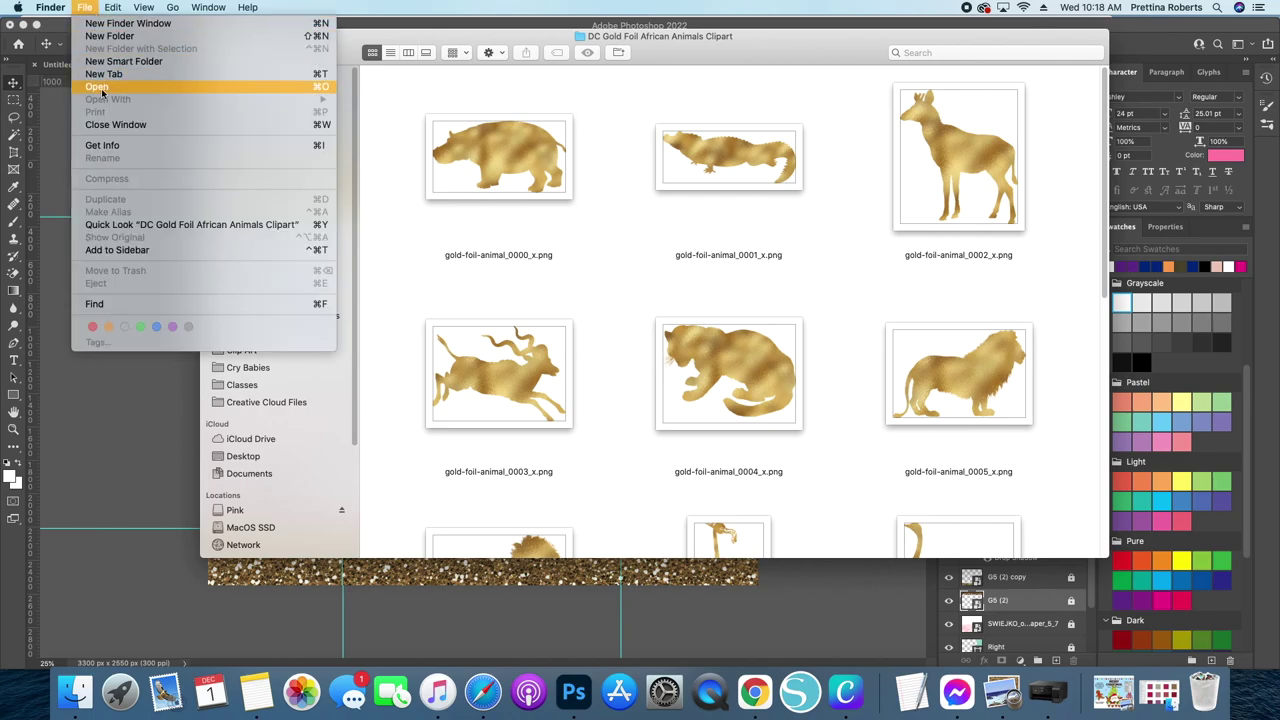
pyautogui.press('Escape')
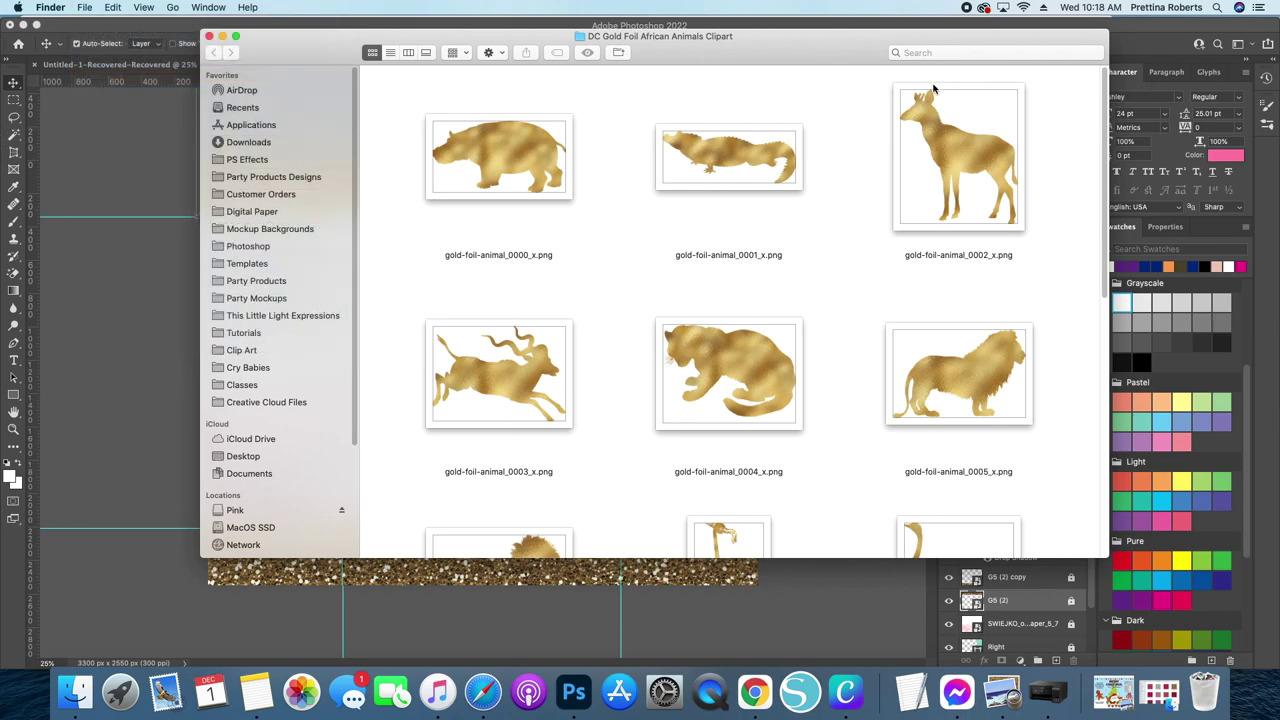
pyautogui.press('super+t')
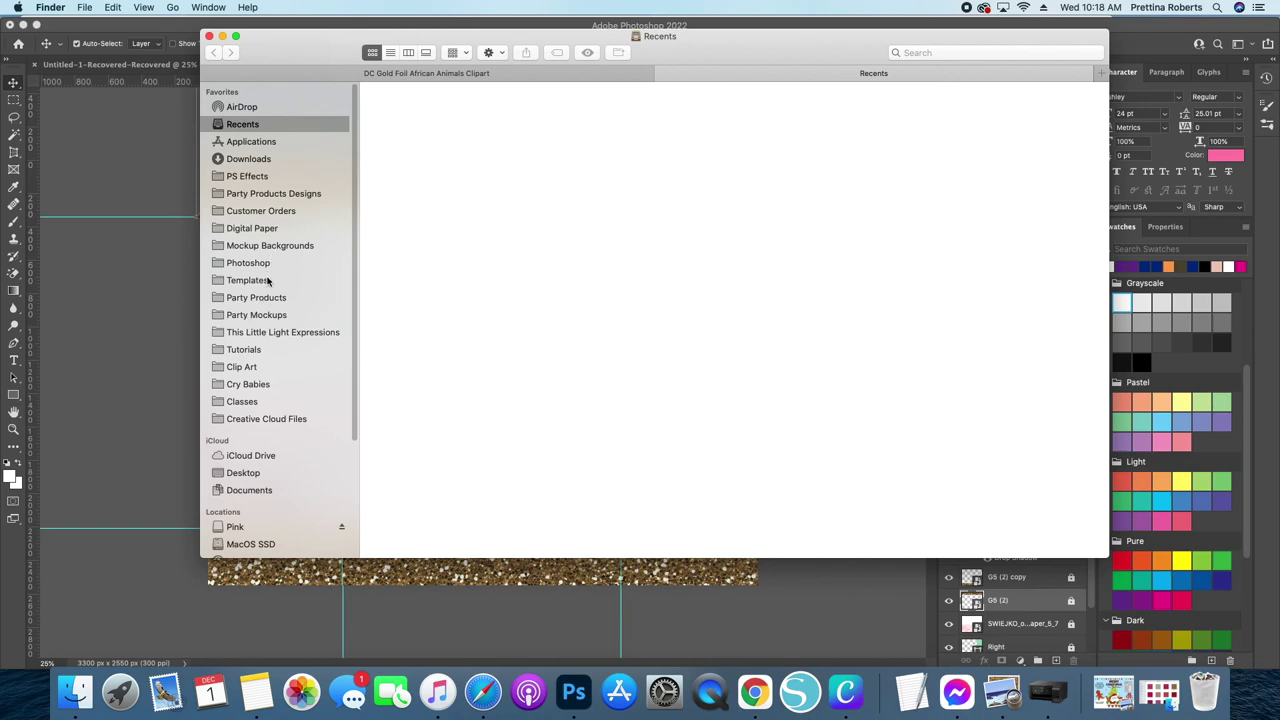
pyautogui.click(244, 367)
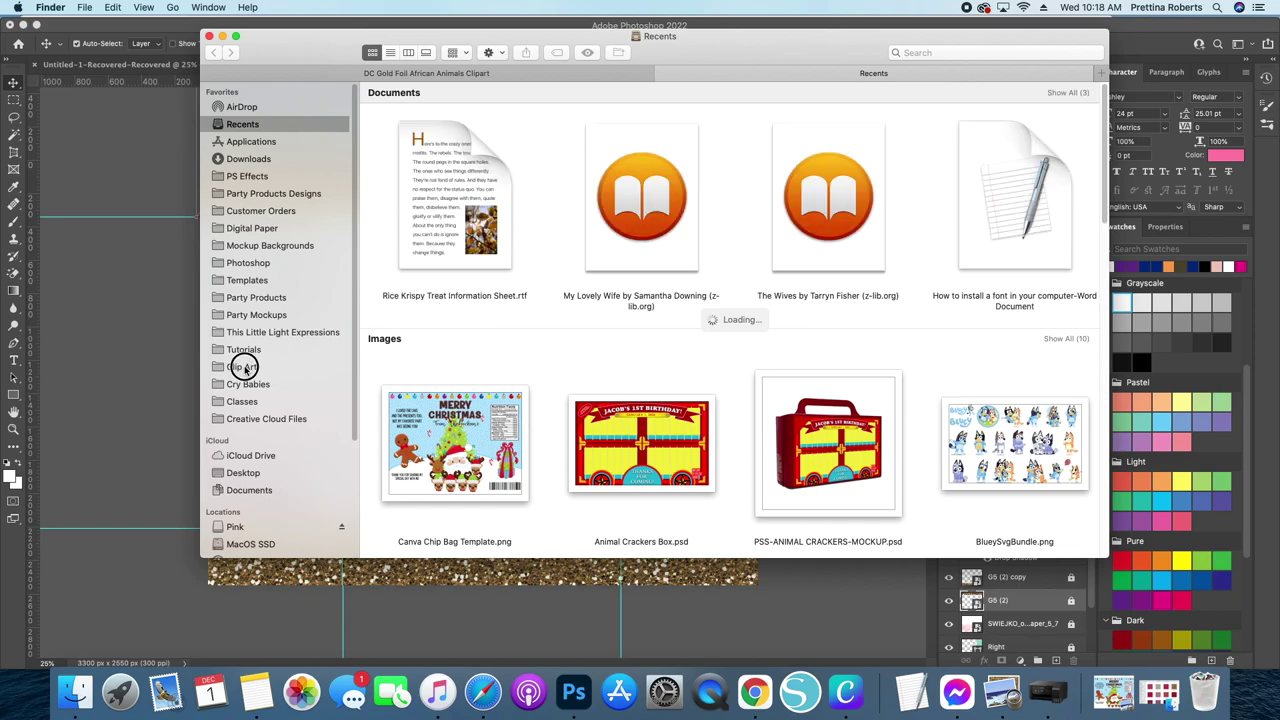
# Step: Find the Flowers folder within Clip Art and open it
pyautogui.scroll(-10, 895, 369)
pyautogui.moveTo(1108, 106); pyautogui.dragTo(1108, 312)
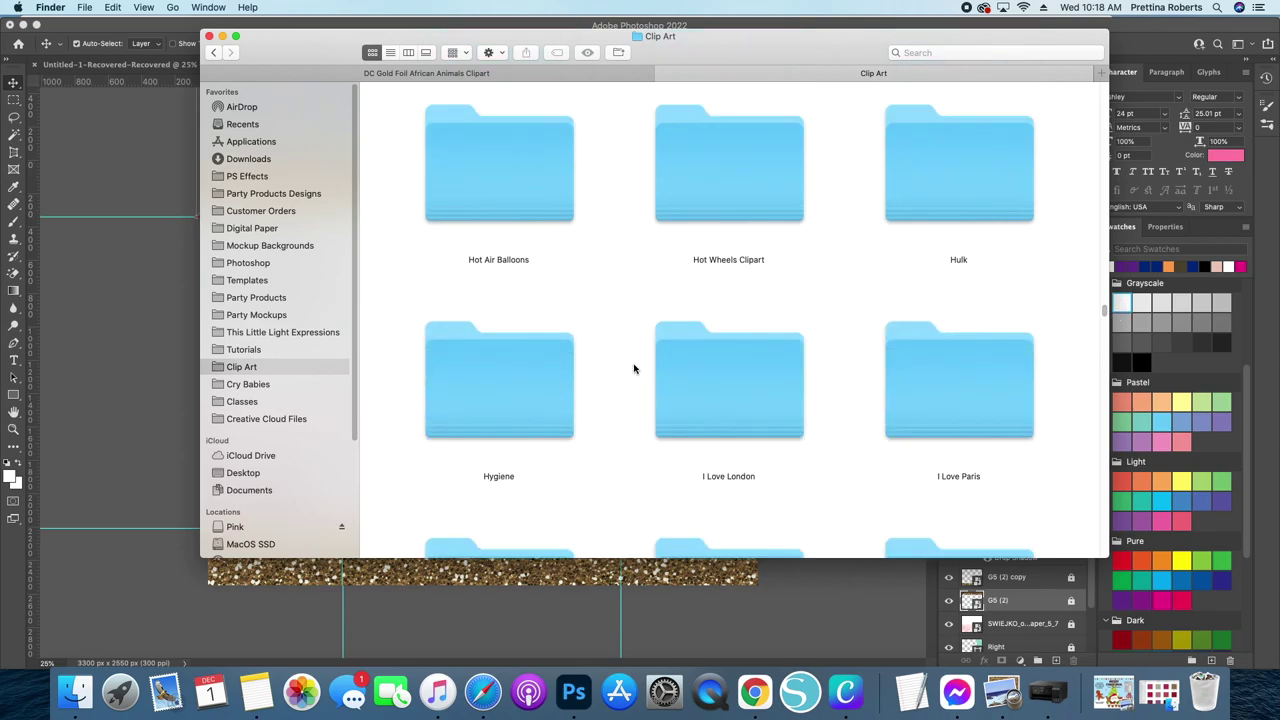
pyautogui.scroll(3, 630, 360)
pyautogui.scroll(15, 625, 337)
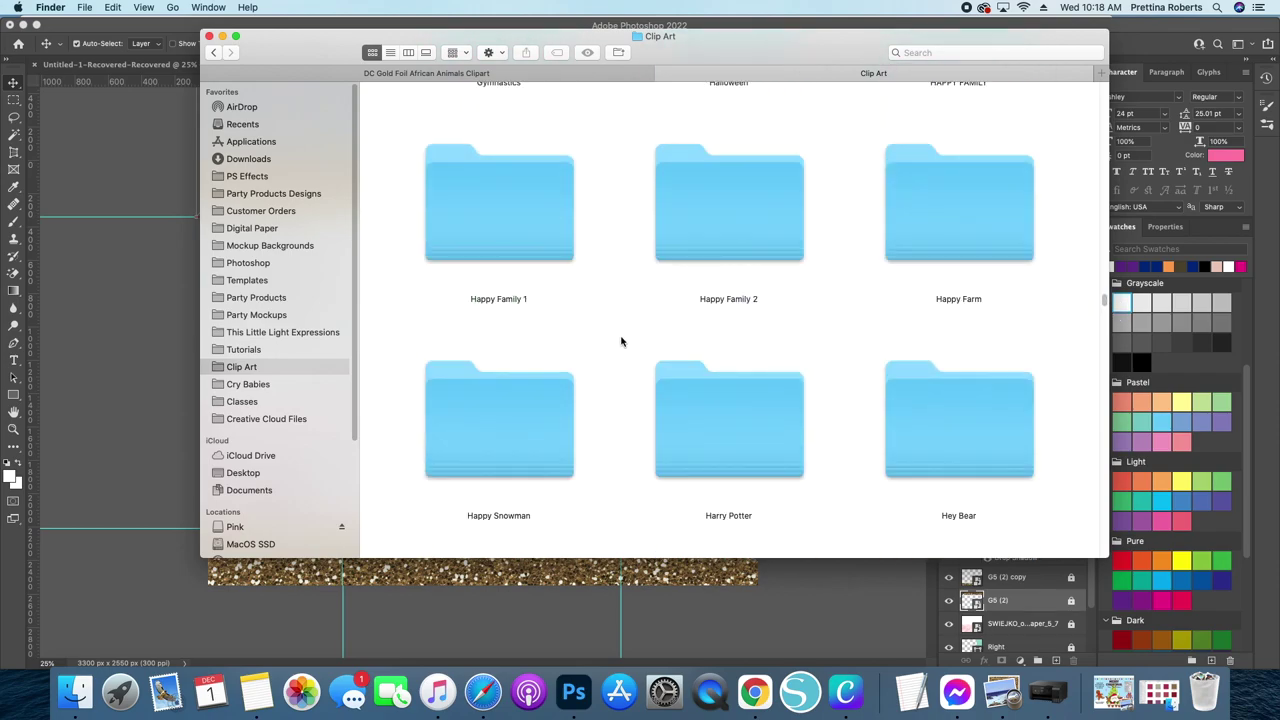
pyautogui.scroll(-3, 625, 355)
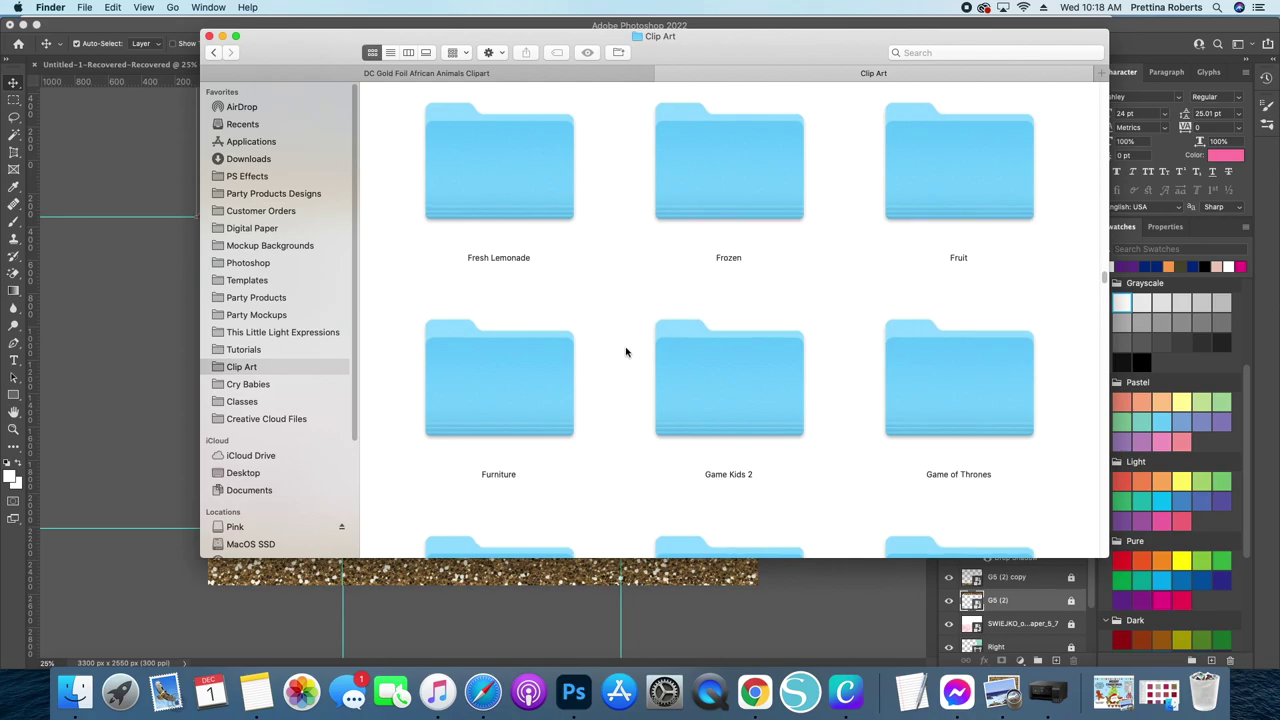
pyautogui.scroll(6, 626, 351)
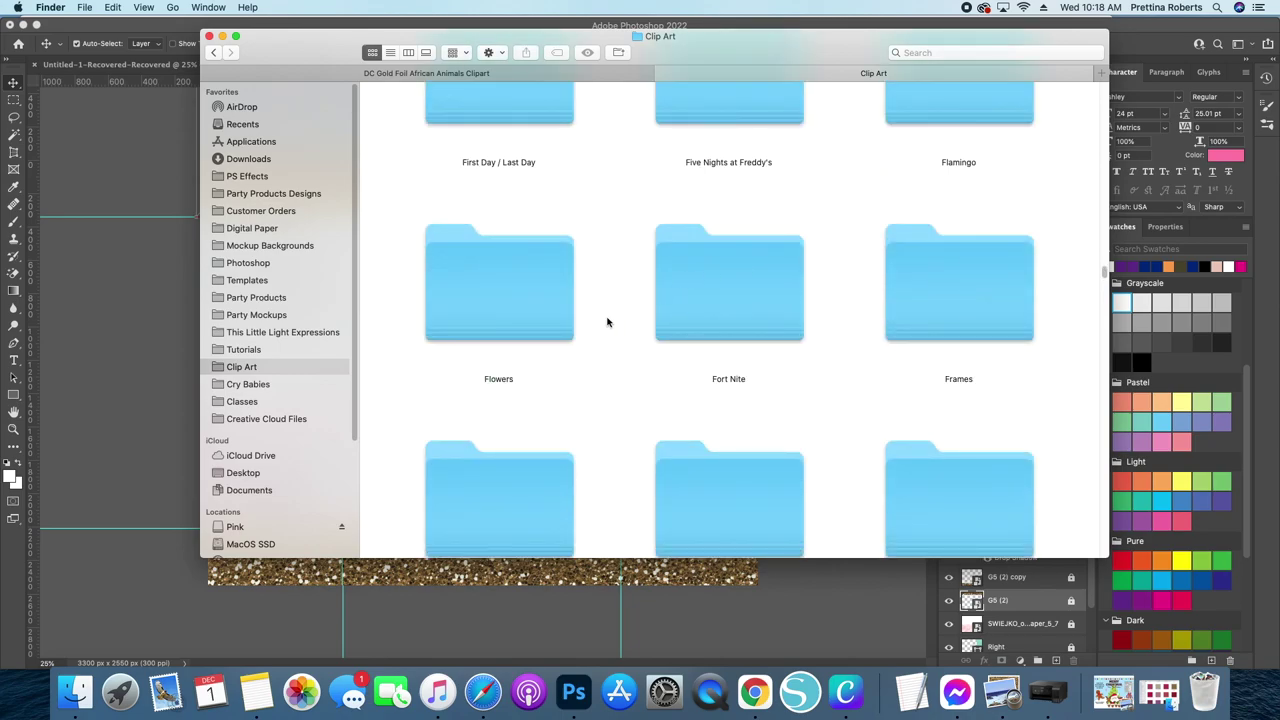
pyautogui.click(487, 288)
pyautogui.doubleClick(488, 288)
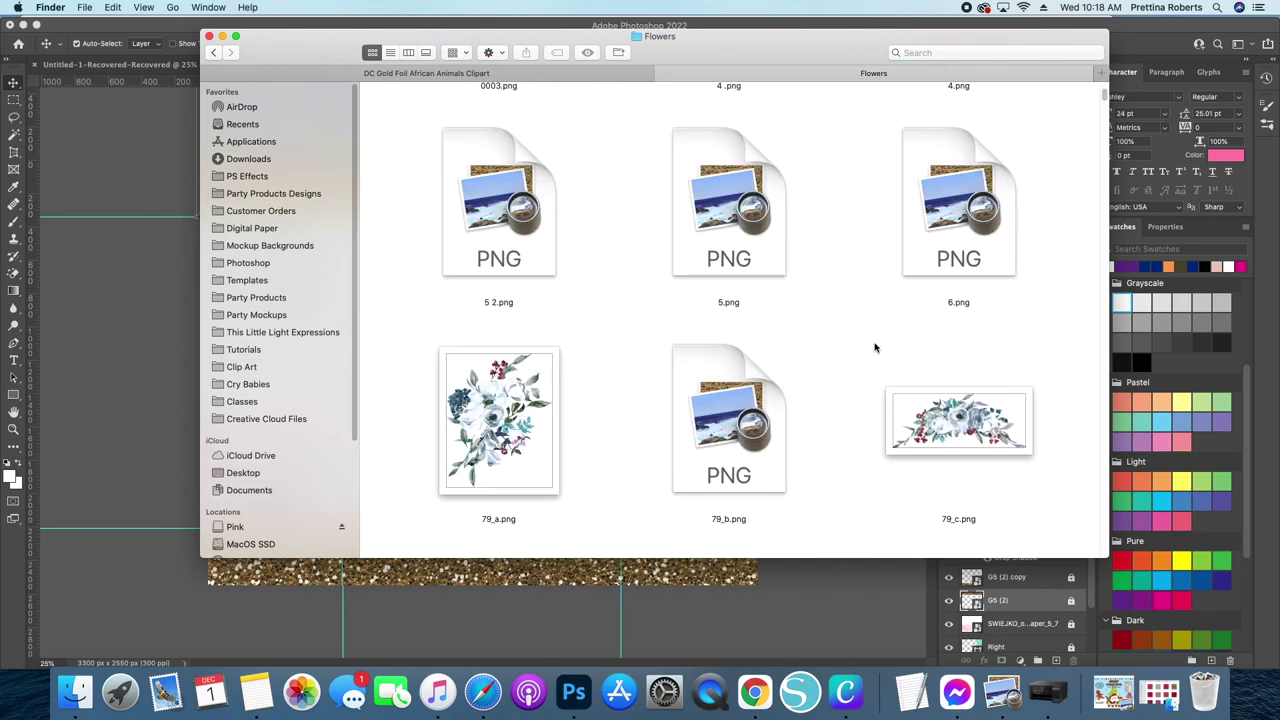
# Step: Look through the flower graphics in the Flowers folder and return to the Clip Art folder
pyautogui.scroll(-4, 880, 345)
pyautogui.scroll(5, 890, 340)
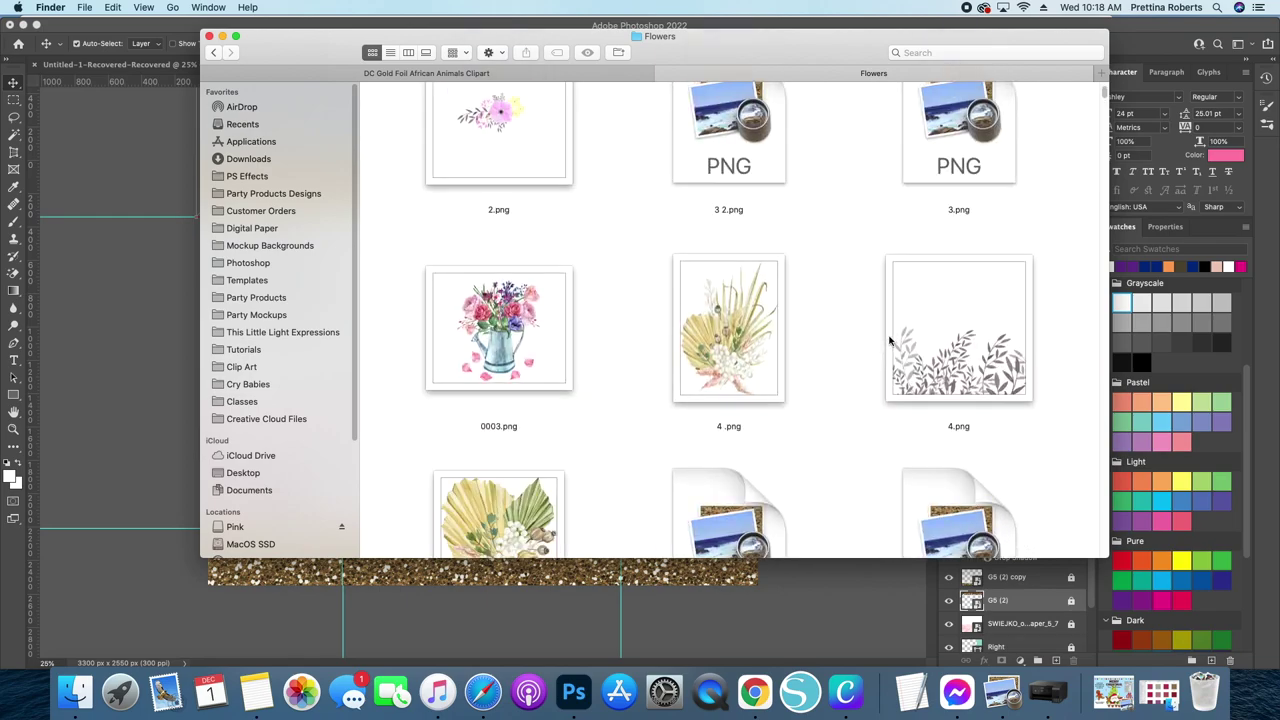
pyautogui.scroll(-3, 894, 331)
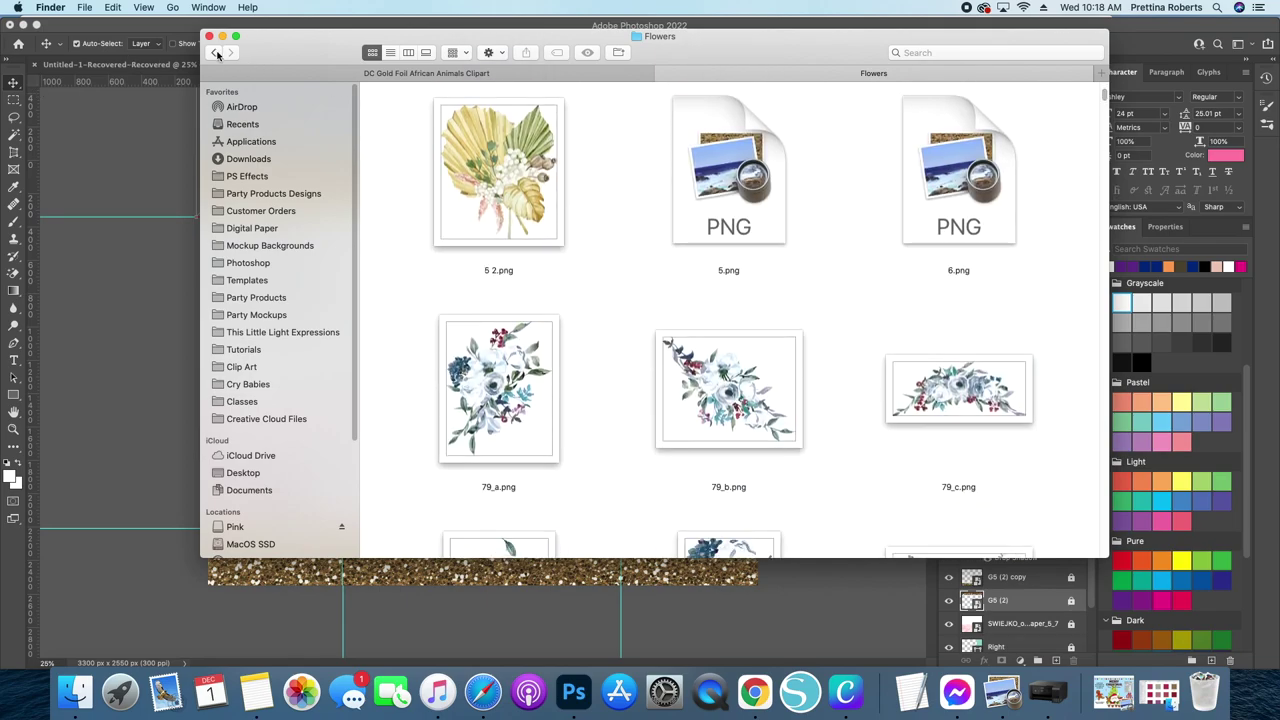
pyautogui.click(214, 53)
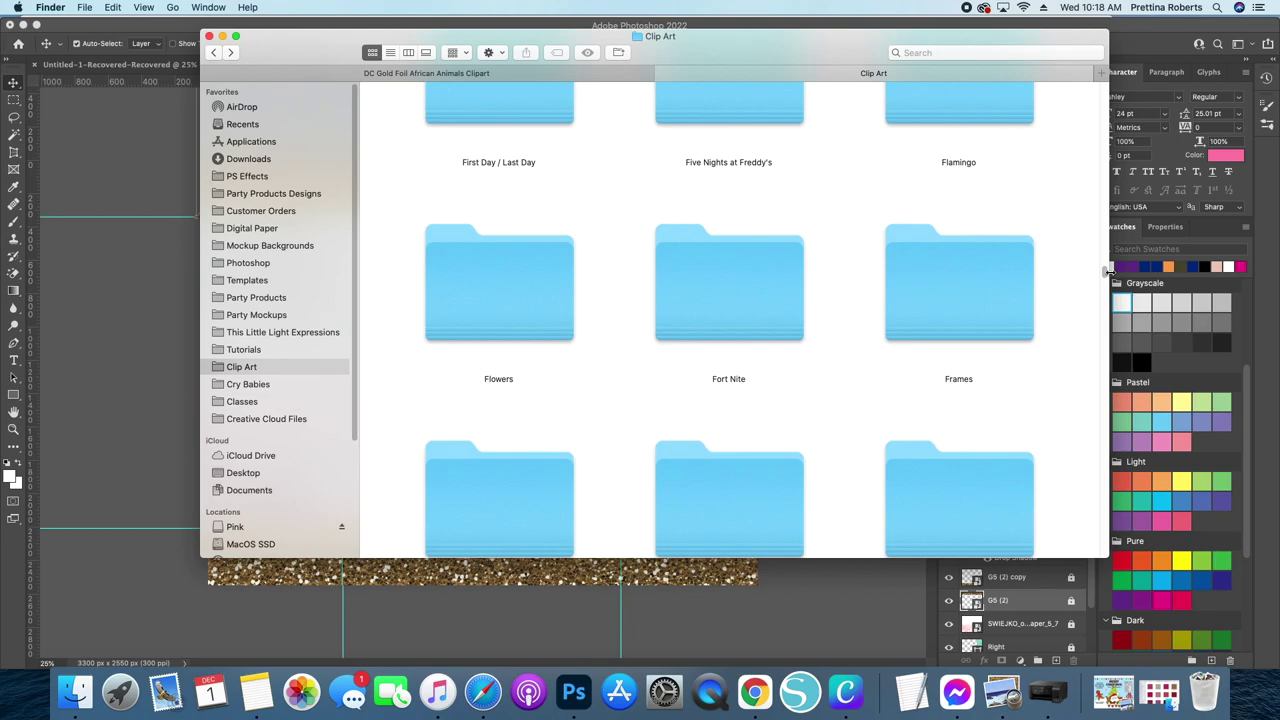
# Step: Find the Tropical folder within Clip Art and open it
pyautogui.scroll(-15, 1090, 420)
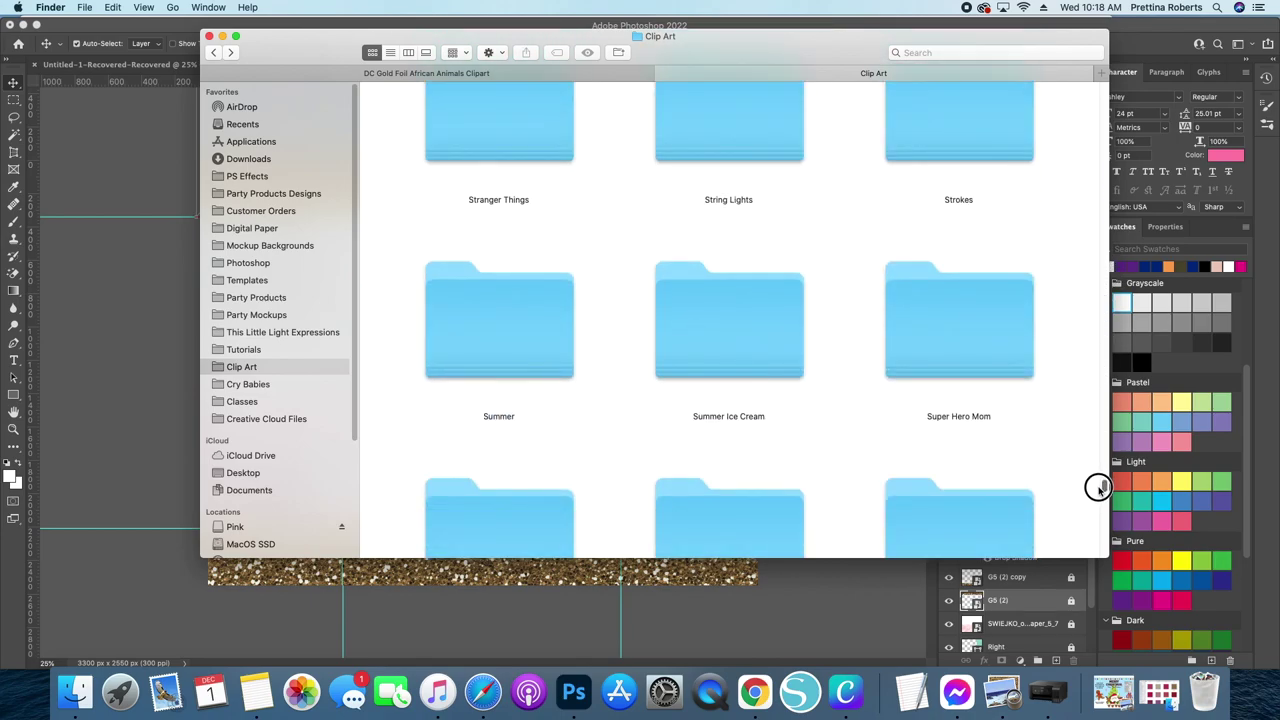
pyautogui.scroll(-10, 1096, 479)
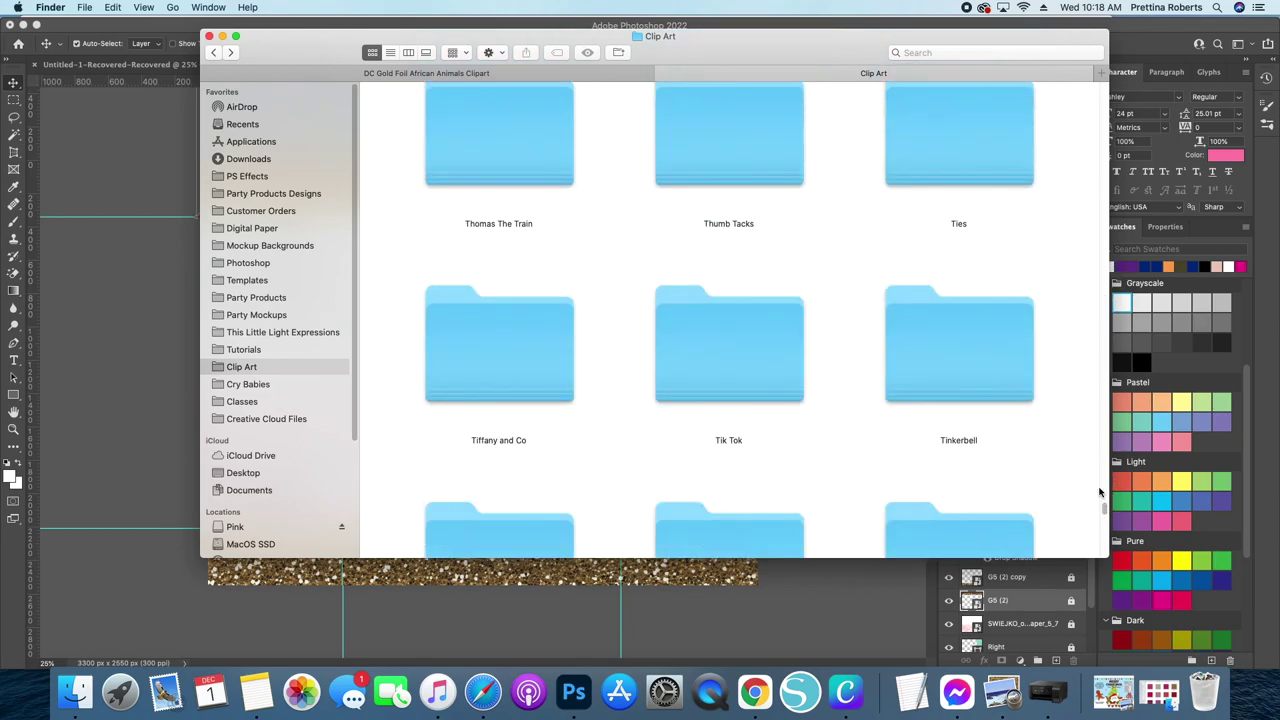
pyautogui.scroll(-5, 647, 405)
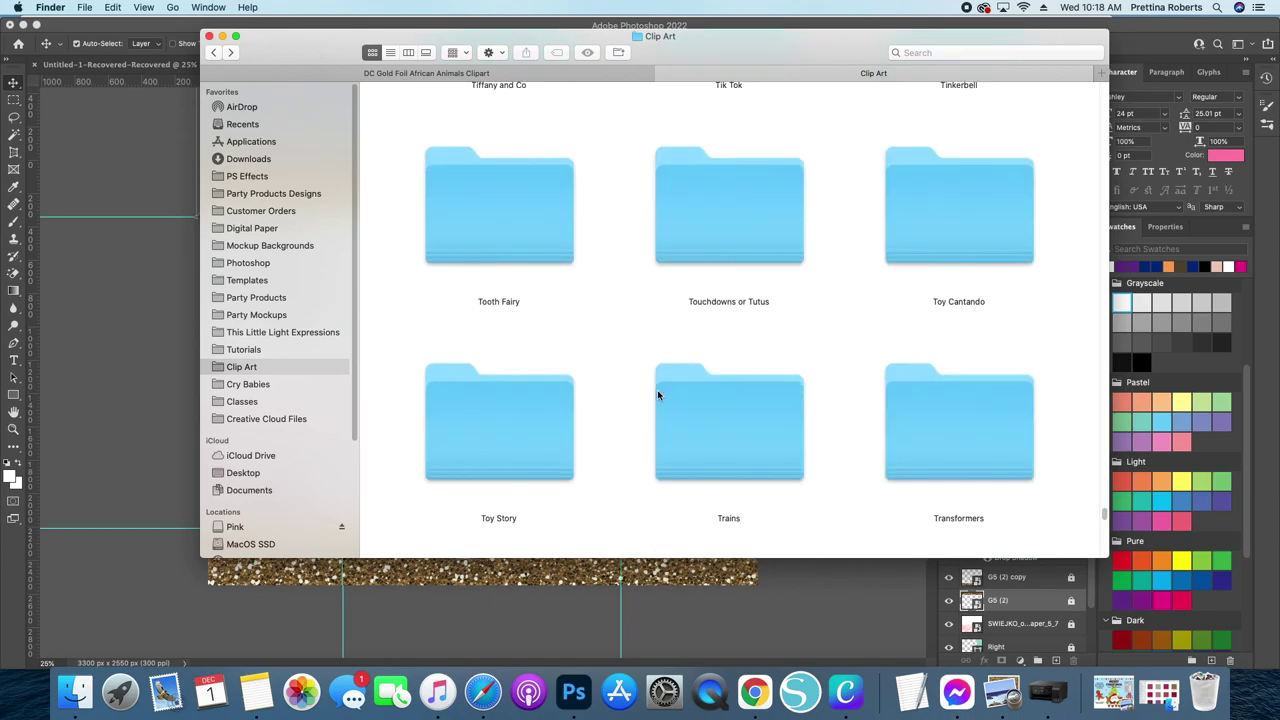
pyautogui.scroll(-5, 665, 390)
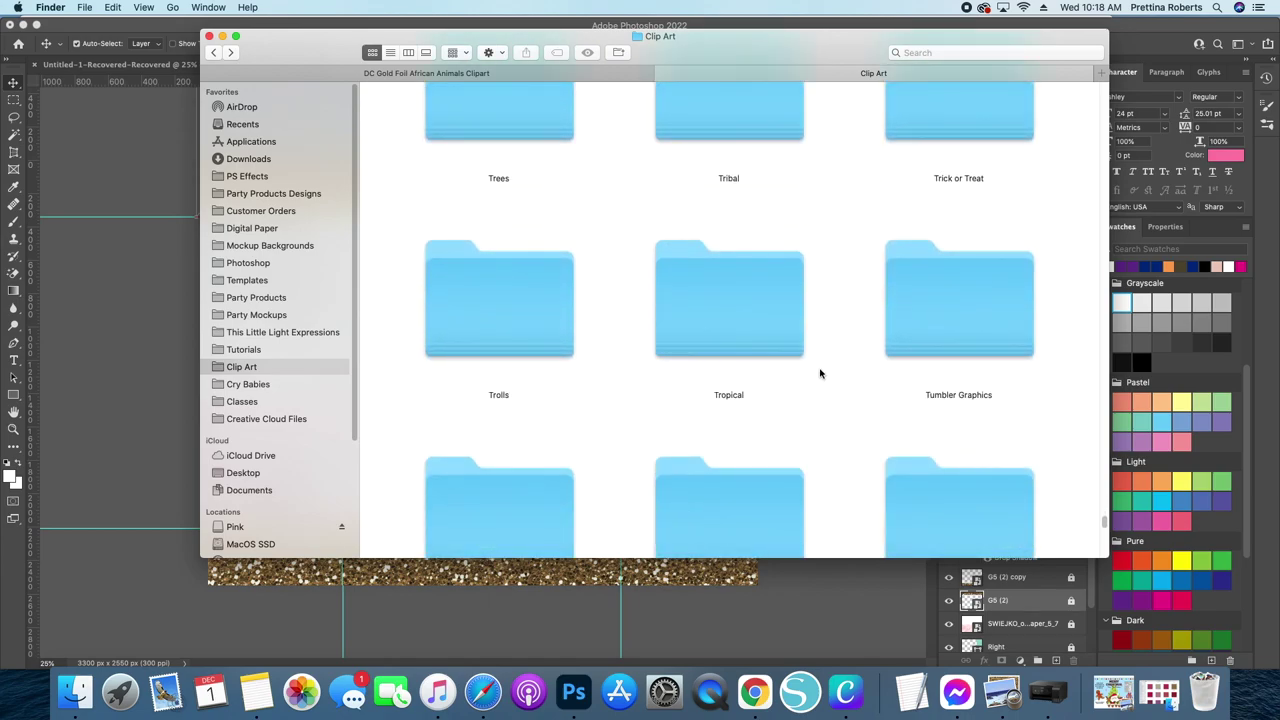
pyautogui.click(697, 309)
pyautogui.doubleClick(697, 309)
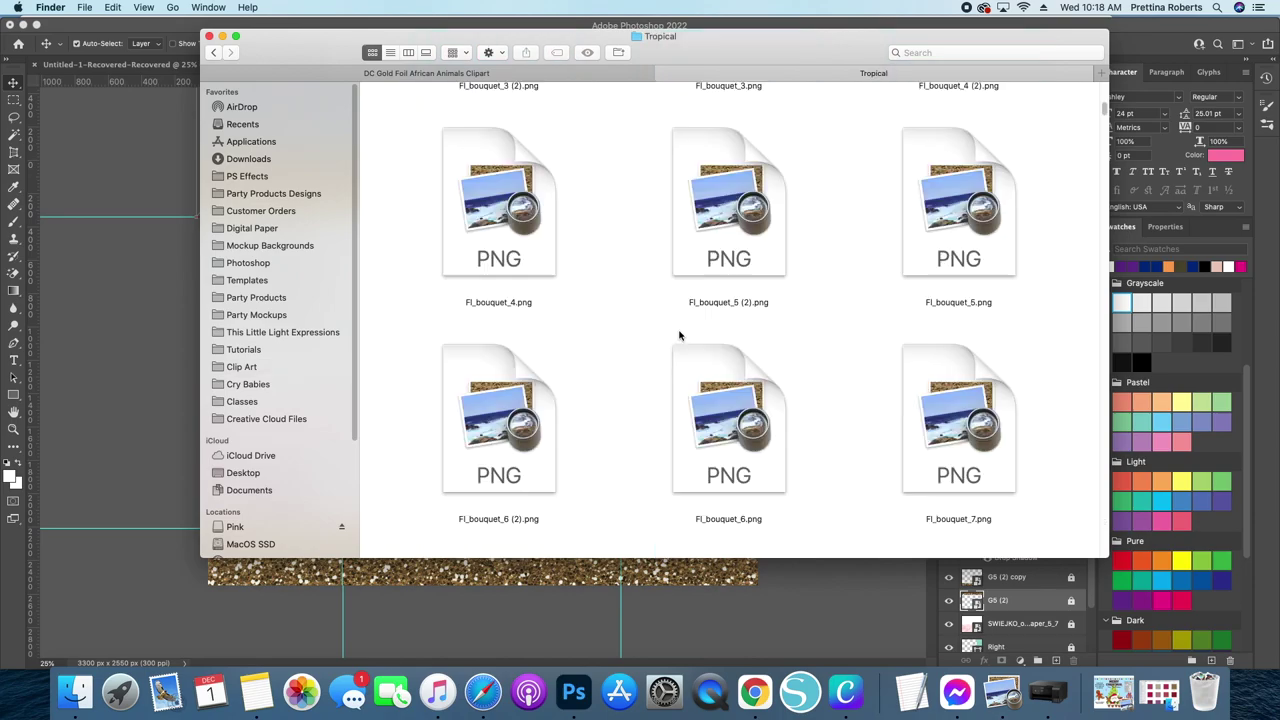
# Step: Browse the bouquet graphics in the Tropical folder and place Fl_bouquet10.png into the chip bag template
pyautogui.scroll(6, 1000, 310)
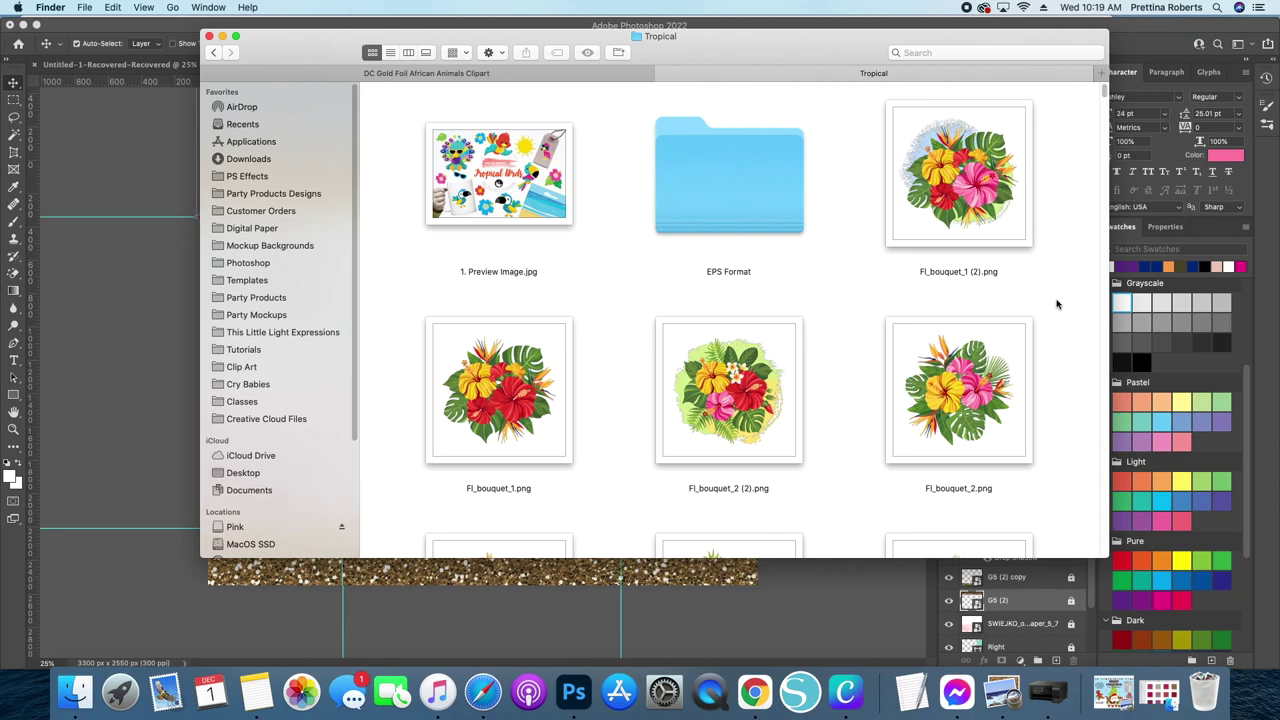
pyautogui.scroll(-10, 1057, 304)
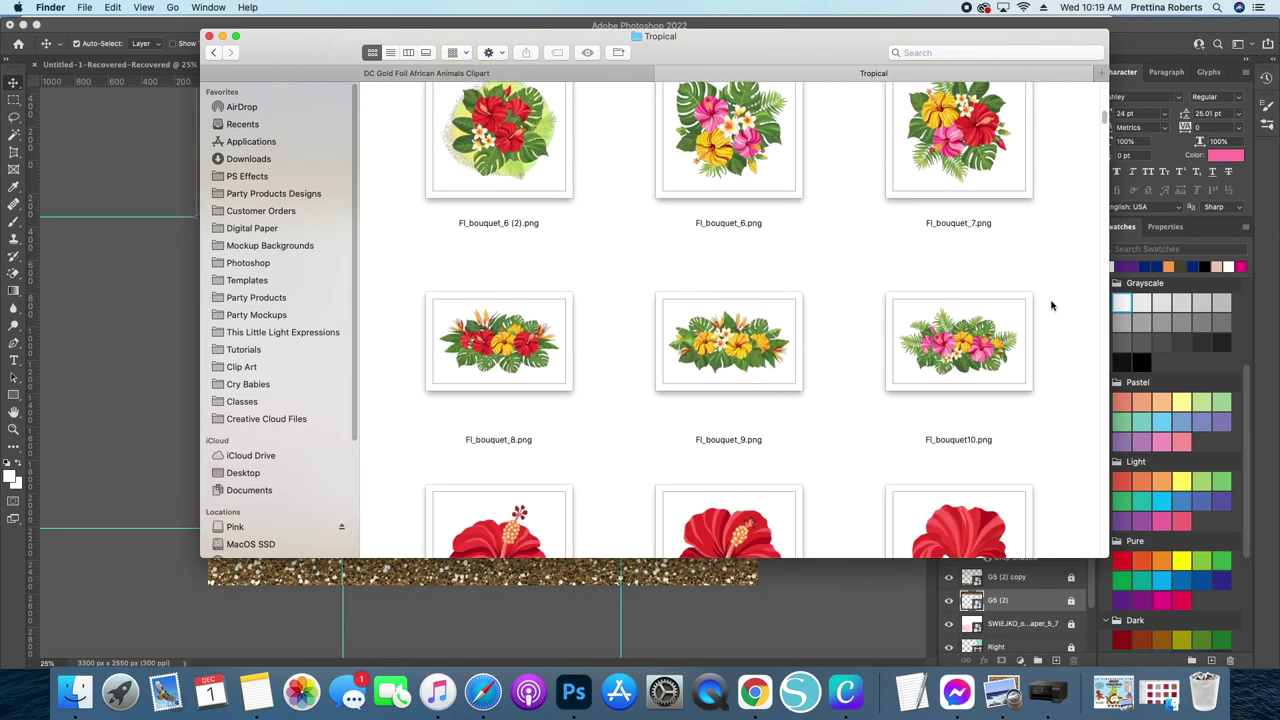
pyautogui.scroll(-3, 1051, 305)
pyautogui.scroll(2, 1049, 304)
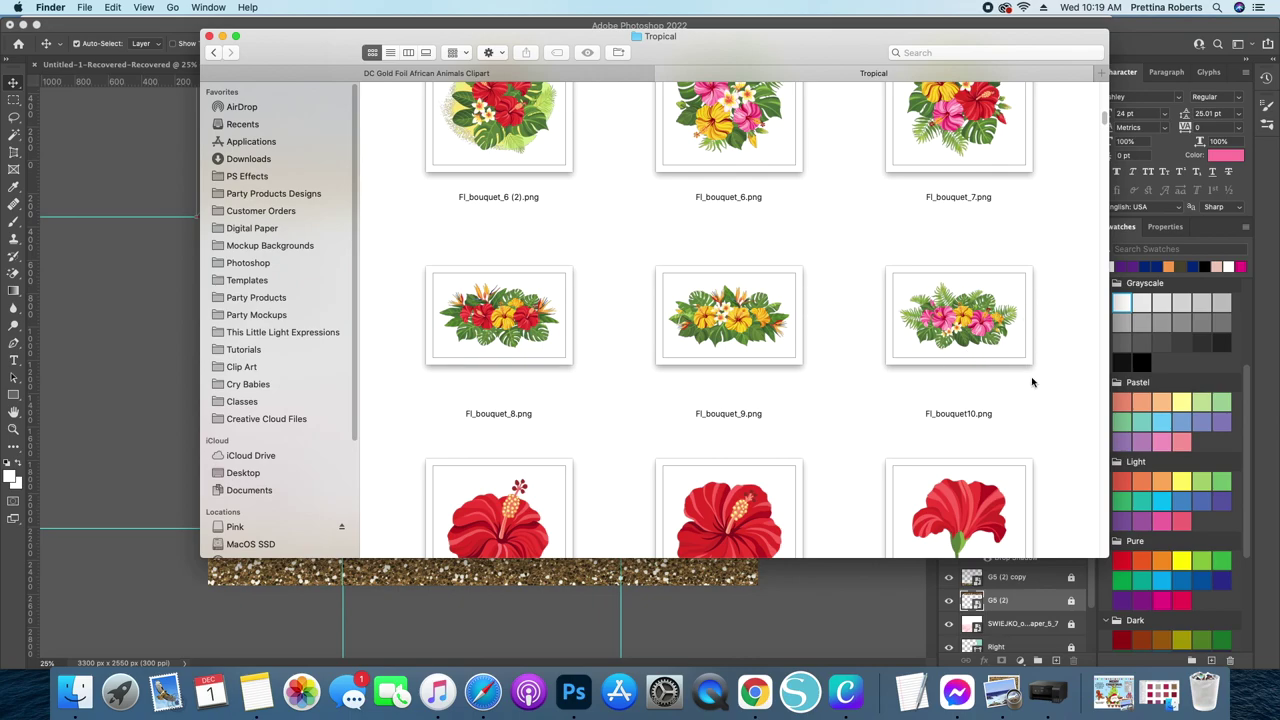
pyautogui.scroll(3, 984, 346)
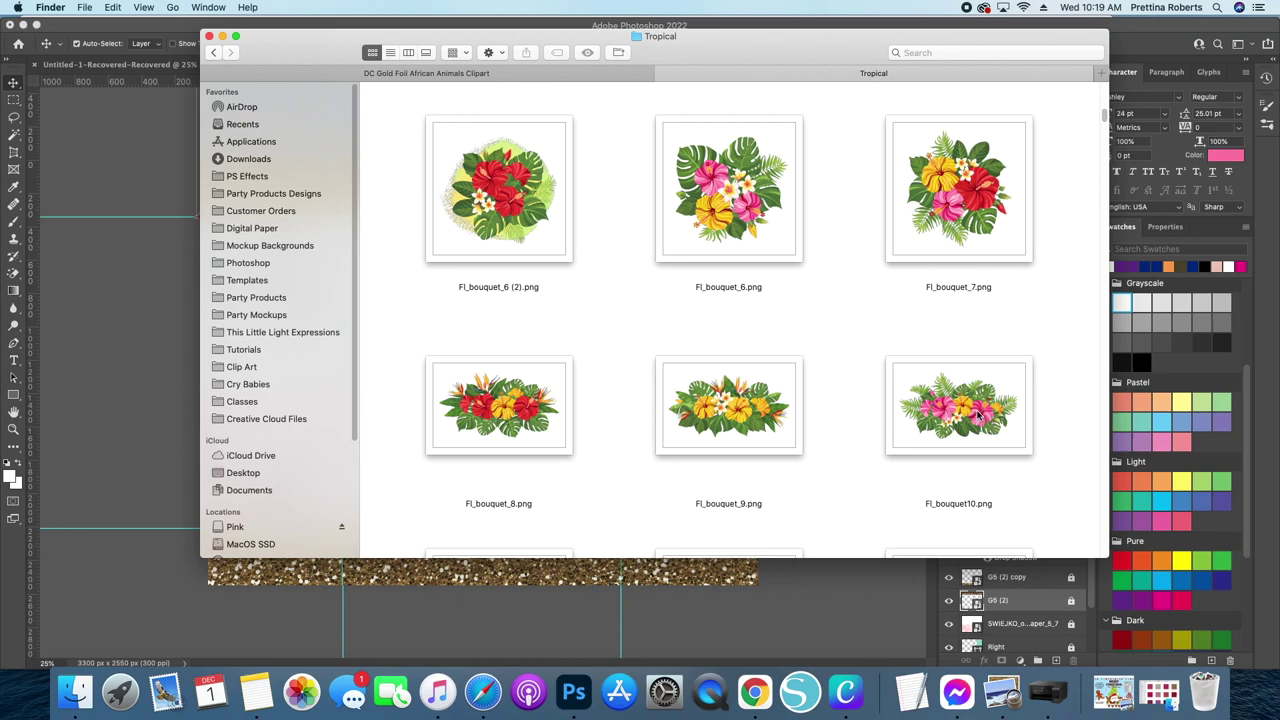
pyautogui.moveTo(976, 416); pyautogui.dragTo(96, 331)
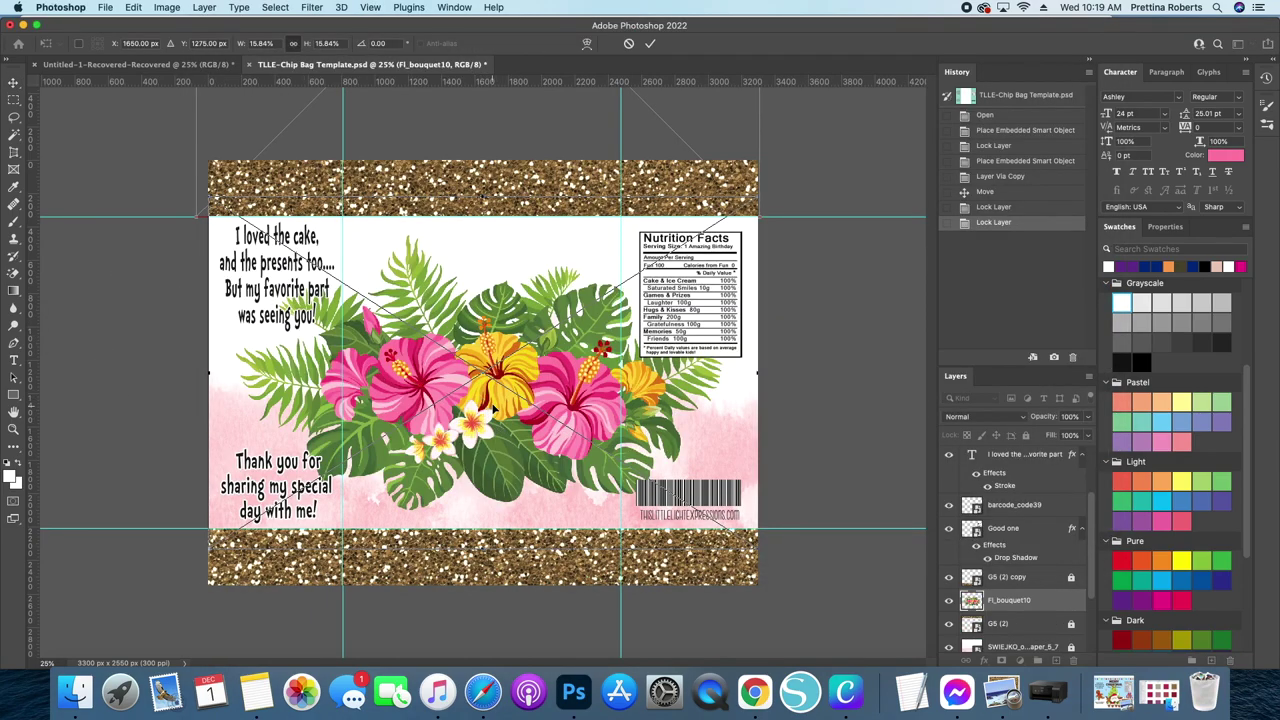
# Step: Scale the placed bouquet to about 5.3% and place it over the left end of the top glitter strip
pyautogui.moveTo(494, 406); pyautogui.dragTo(512, 352)
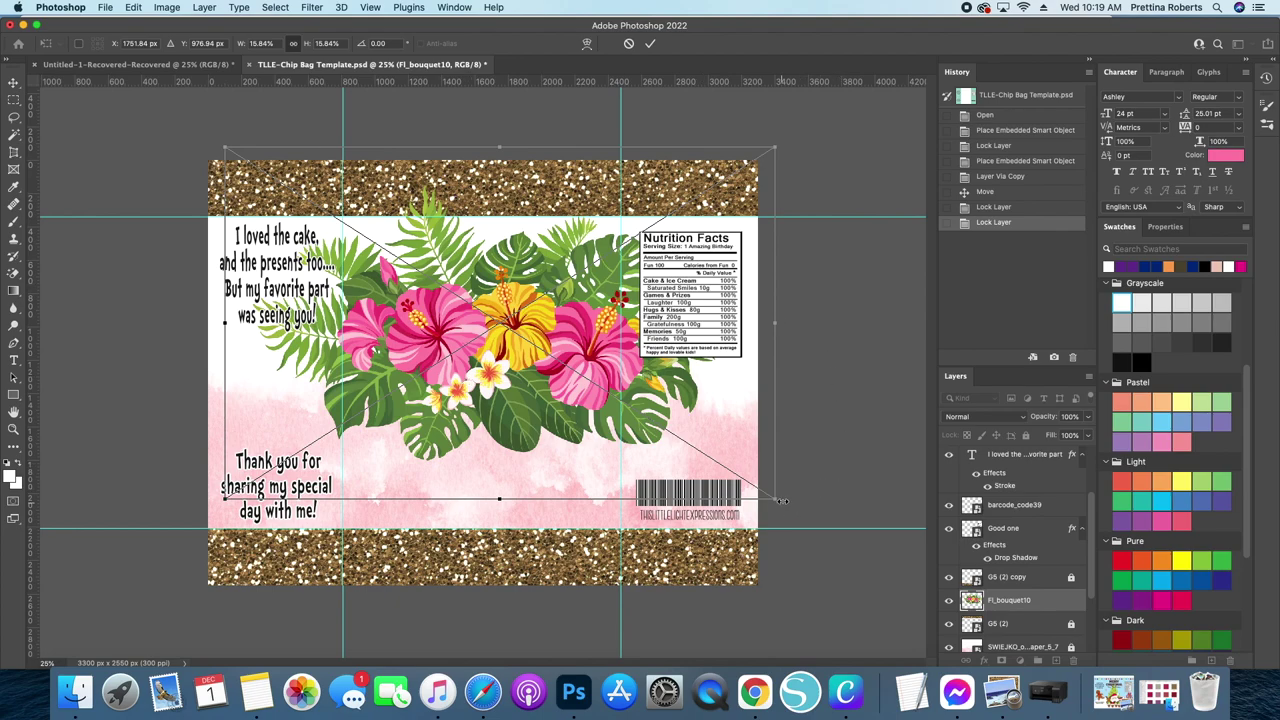
pyautogui.moveTo(778, 497); pyautogui.dragTo(396, 262)
pyautogui.moveTo(318, 197); pyautogui.dragTo(266, 200)
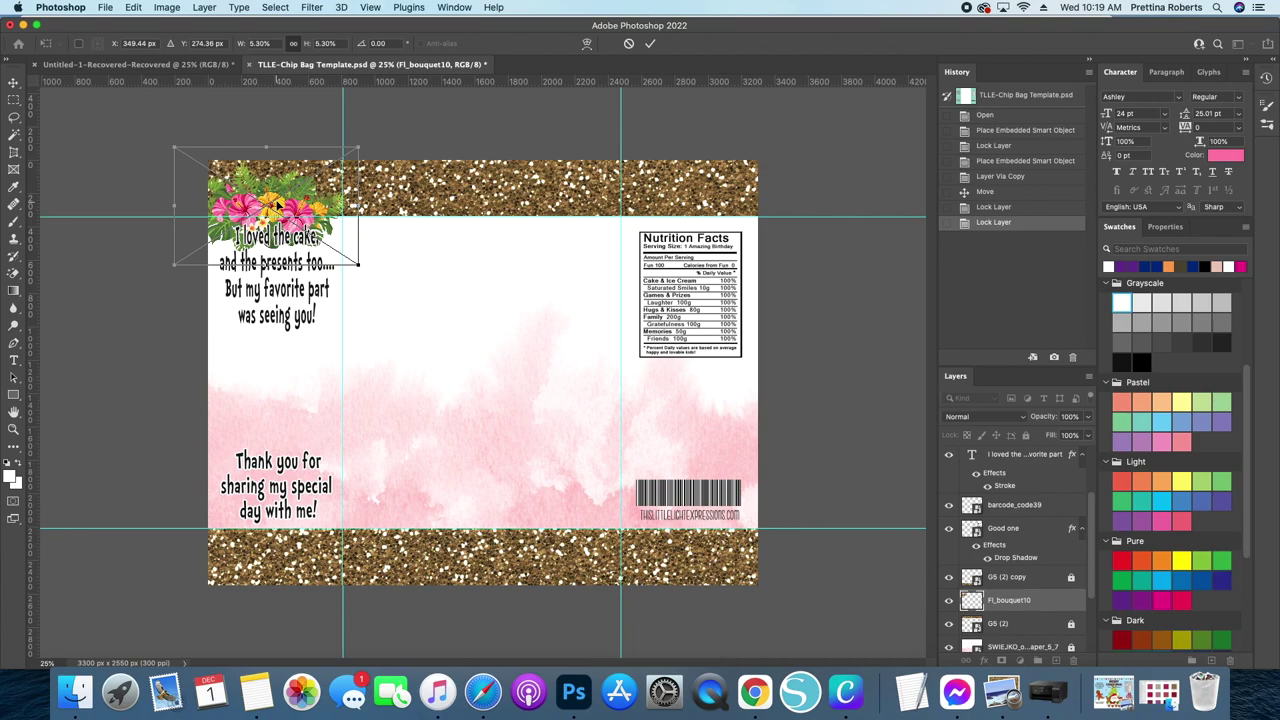
pyautogui.press('Return')
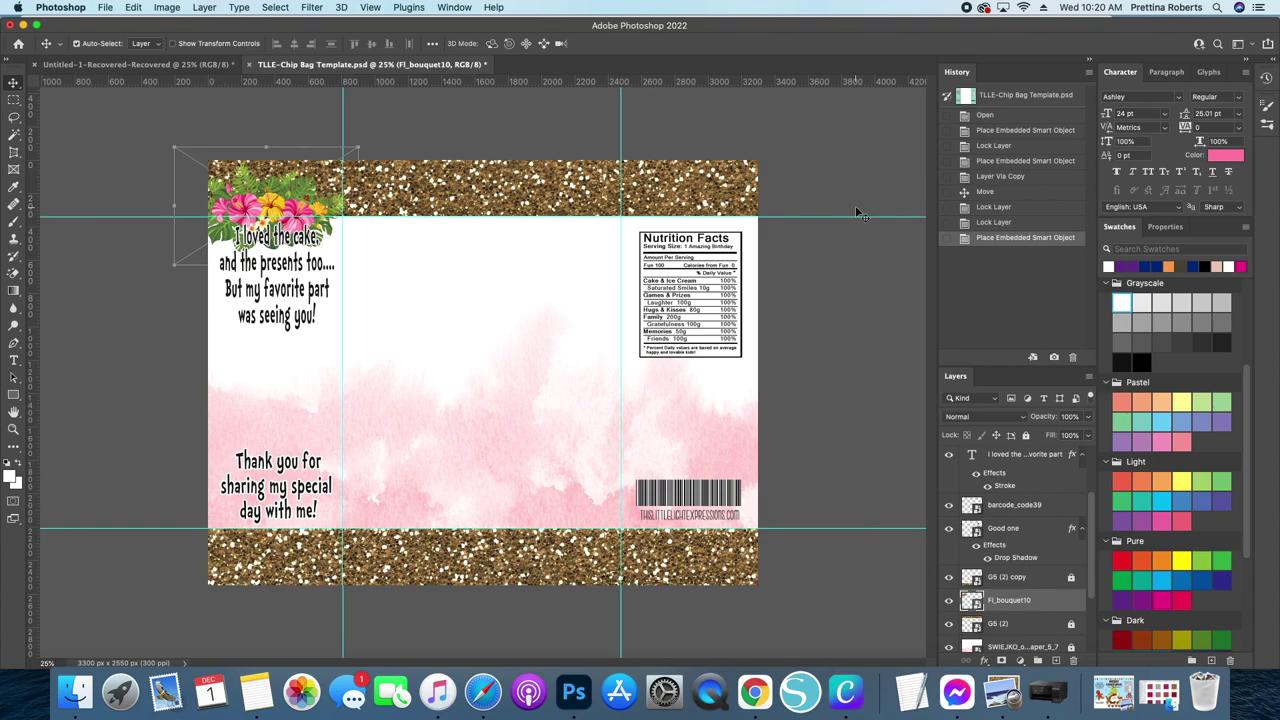
# Step: Duplicate the Fl_bouquet10 layer four times
pyautogui.press('super+j')
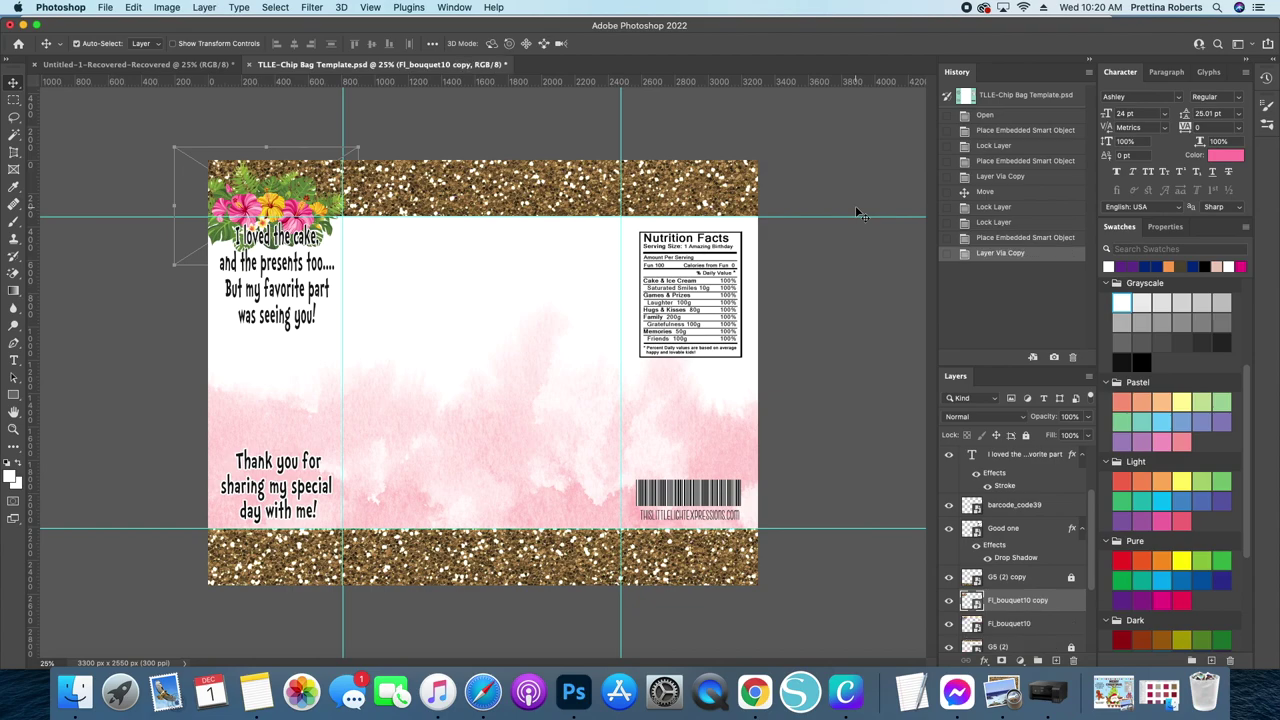
pyautogui.press('super+j')
pyautogui.press('super+j')
pyautogui.press('super+j')
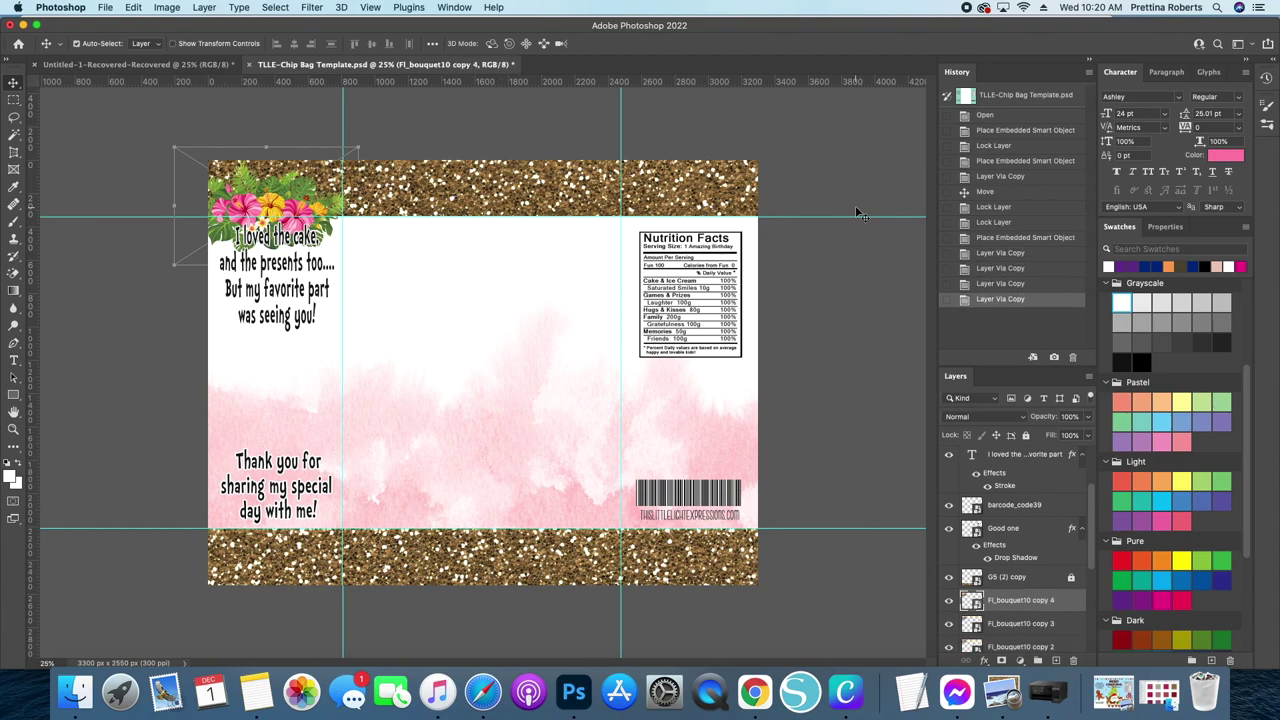
# Step: Spread the bouquet copies side by side into a continuous flower row across the full width of the top edge
pyautogui.moveTo(265, 206)
pyautogui.mouseDown()
pyautogui.moveTo(283, 205)
pyautogui.moveTo(272, 205)
pyautogui.mouseUp()
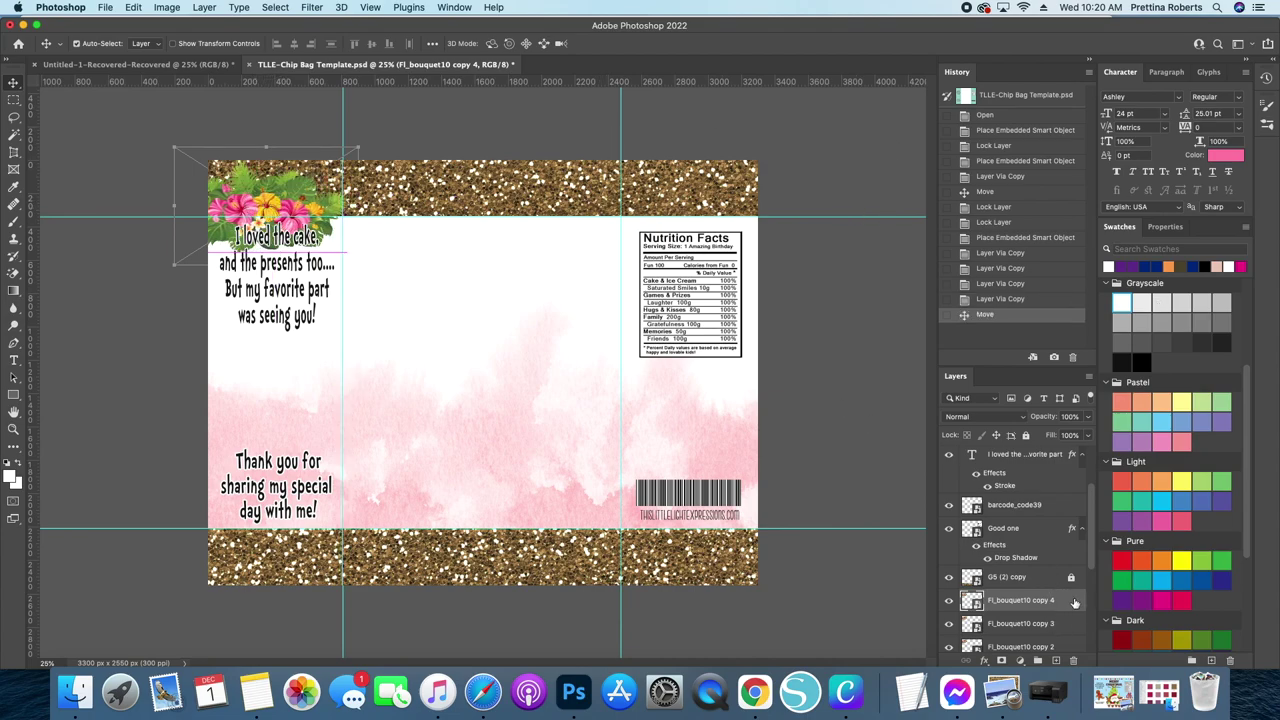
pyautogui.scroll(-1, 1010, 572)
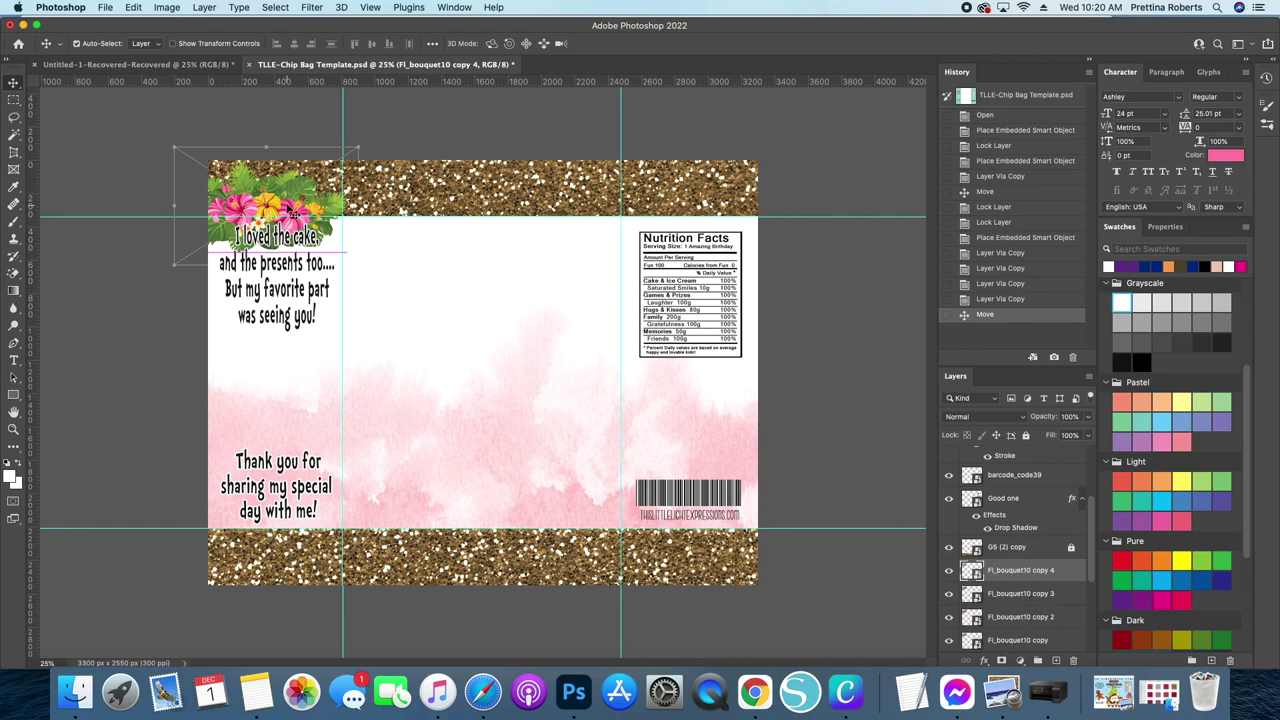
pyautogui.moveTo(245, 205); pyautogui.dragTo(380, 197)
pyautogui.moveTo(234, 205); pyautogui.dragTo(463, 205)
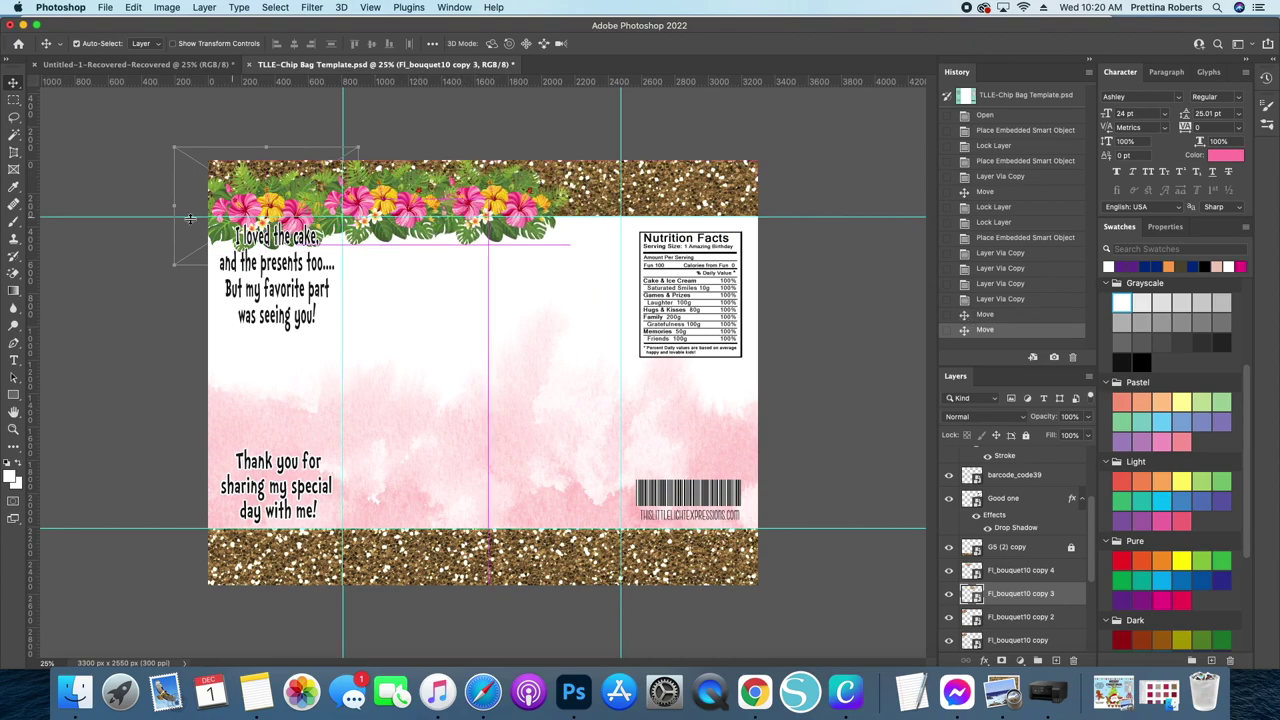
pyautogui.moveTo(243, 210)
pyautogui.mouseDown()
pyautogui.moveTo(685, 197)
pyautogui.moveTo(256, 199)
pyautogui.moveTo(266, 207)
pyautogui.mouseUp()
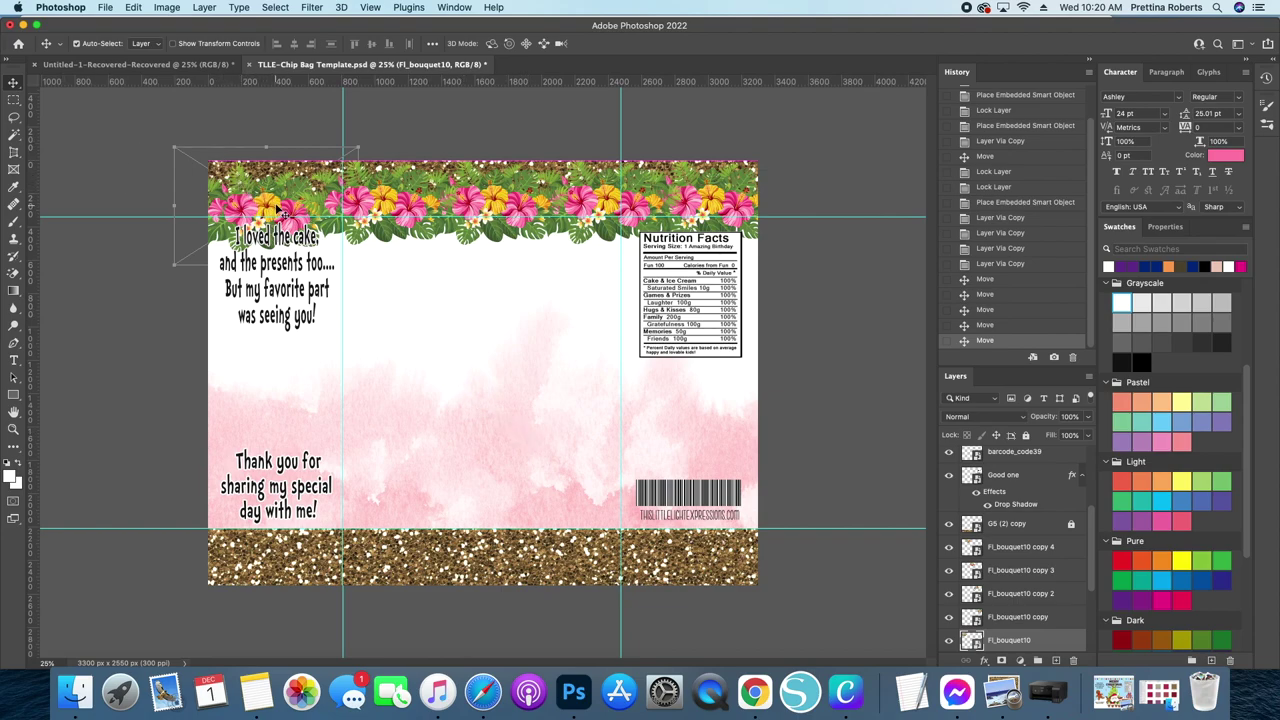
# Step: Select the original bouquet and its four copies and merge them into one layer
pyautogui.click(163, 133)
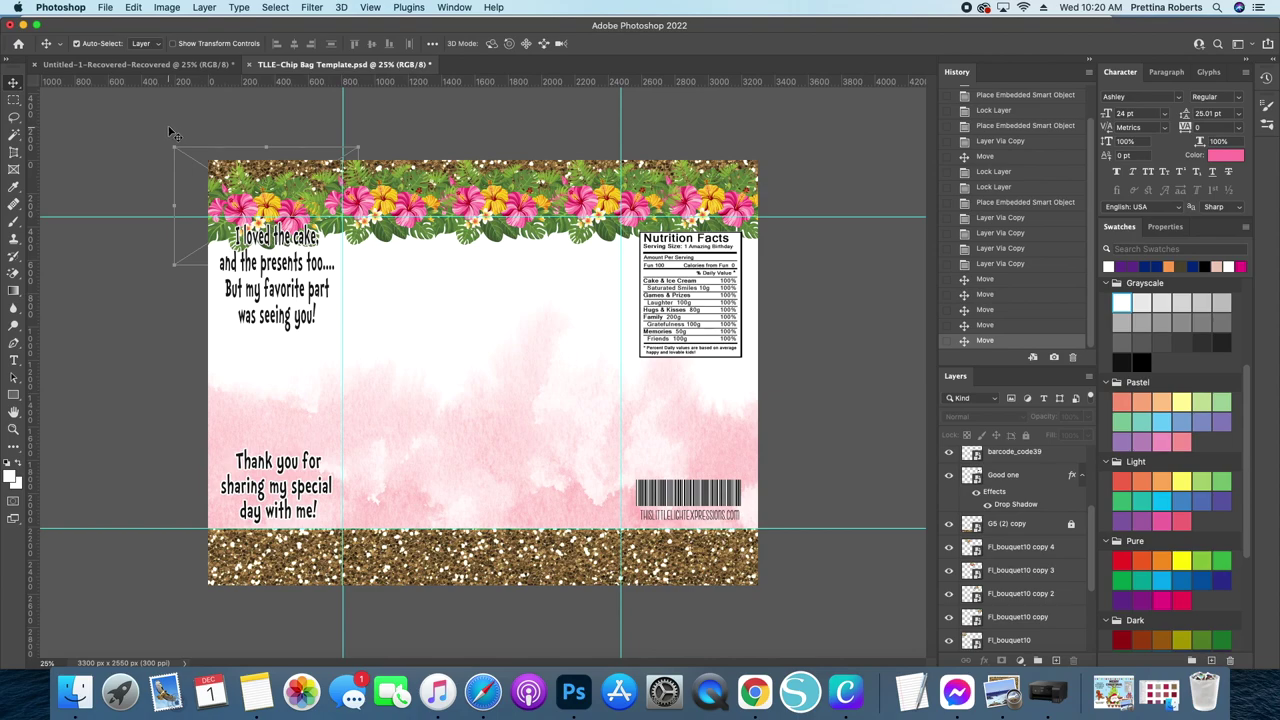
pyautogui.click(180, 129)
pyautogui.moveTo(205, 131); pyautogui.dragTo(760, 215)
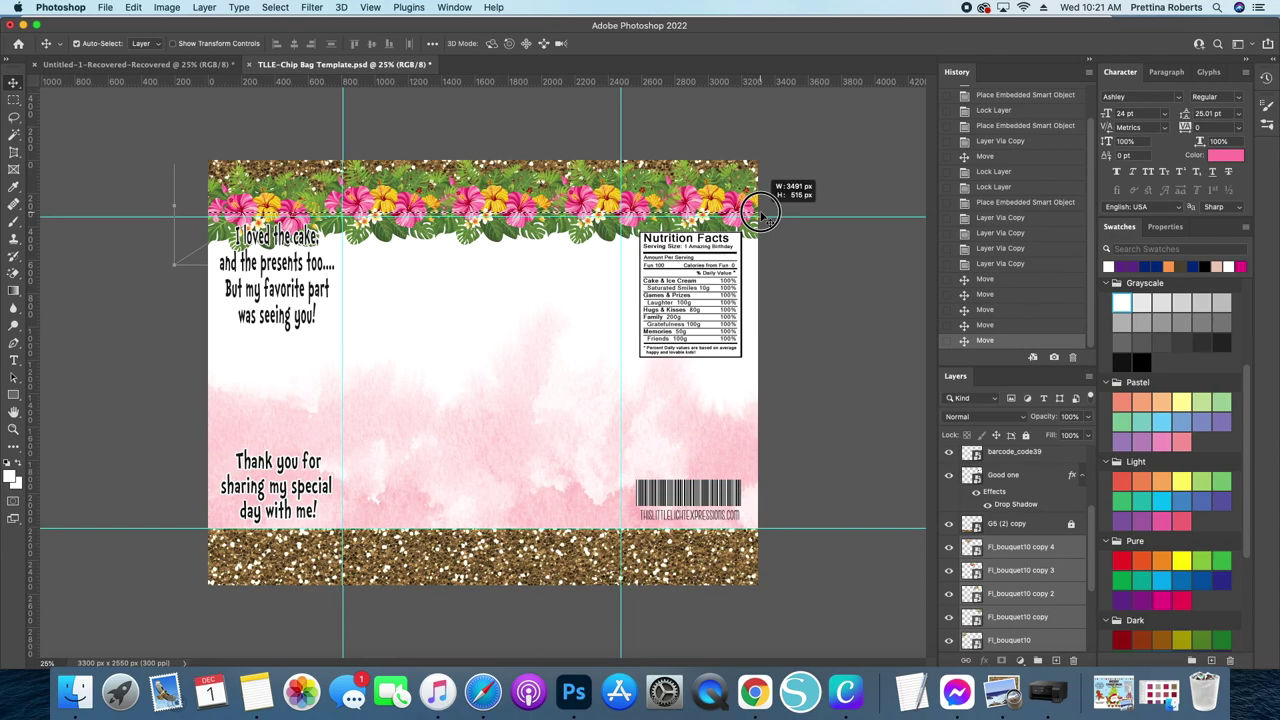
pyautogui.moveTo(760, 215); pyautogui.dragTo(761, 214)
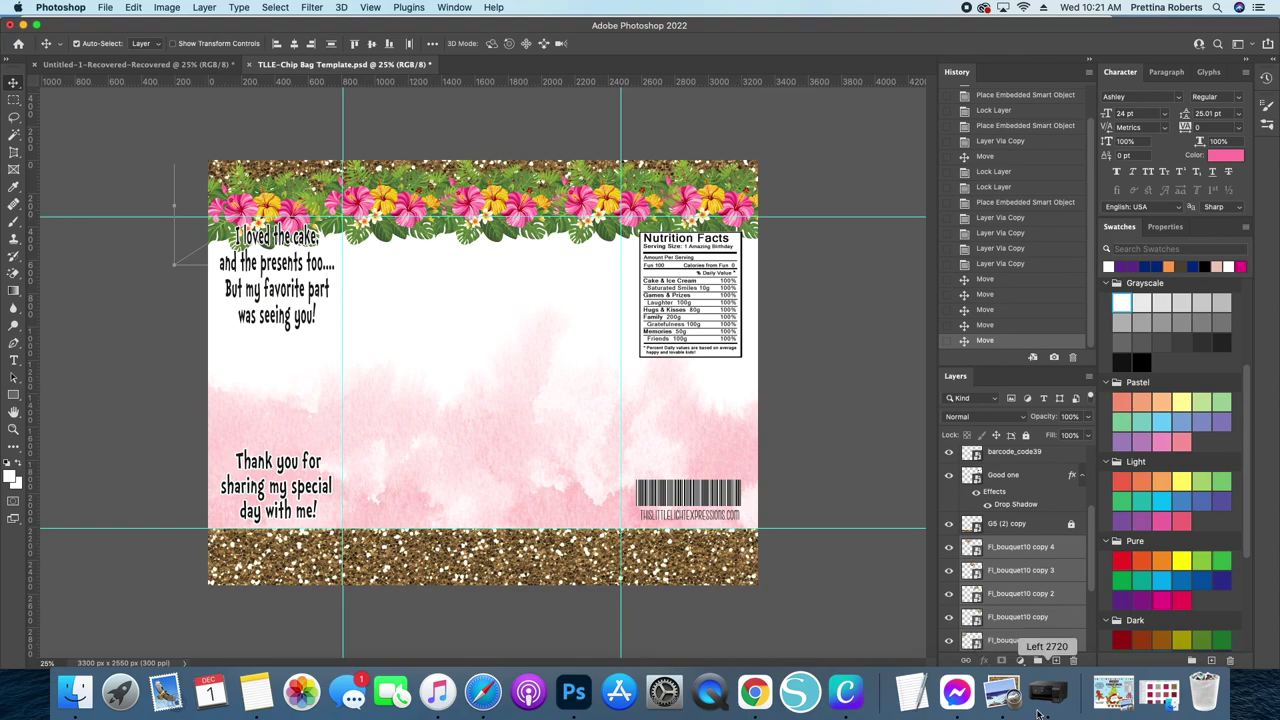
pyautogui.scroll(-1, 988, 578)
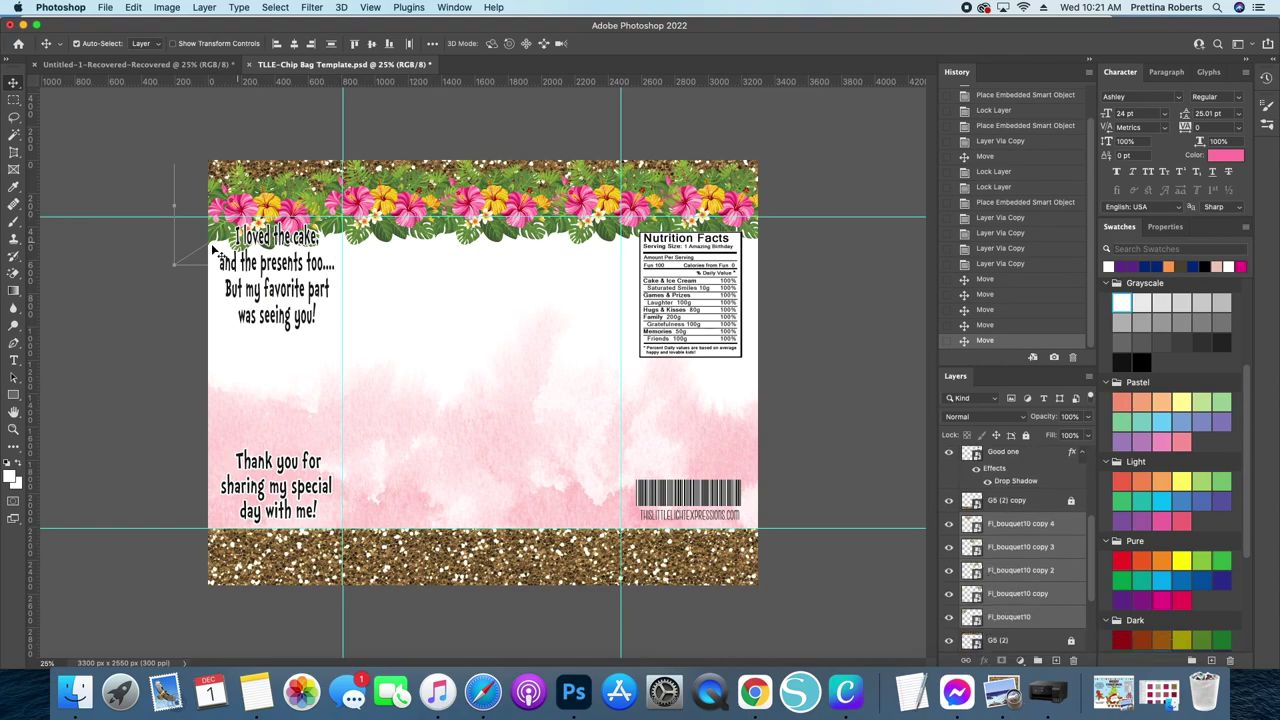
pyautogui.scroll(-5, 1008, 582)
pyautogui.scroll(5, 1008, 578)
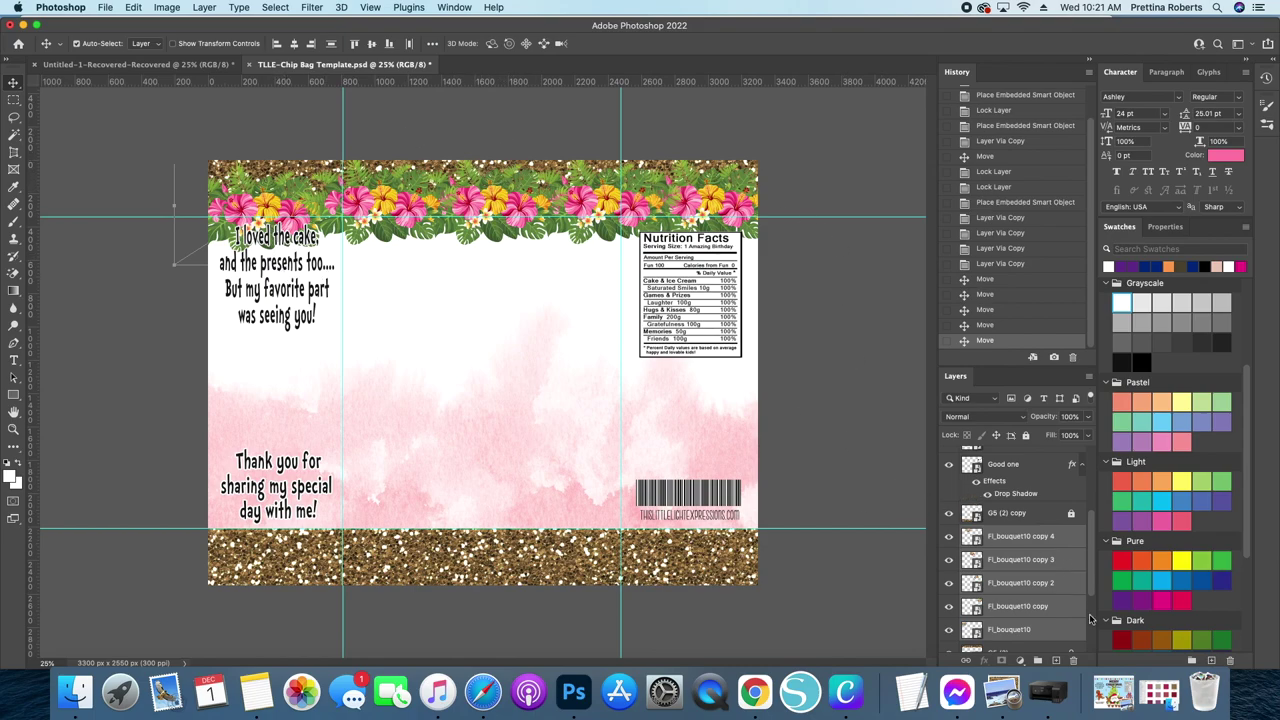
pyautogui.scroll(1, 1024, 600)
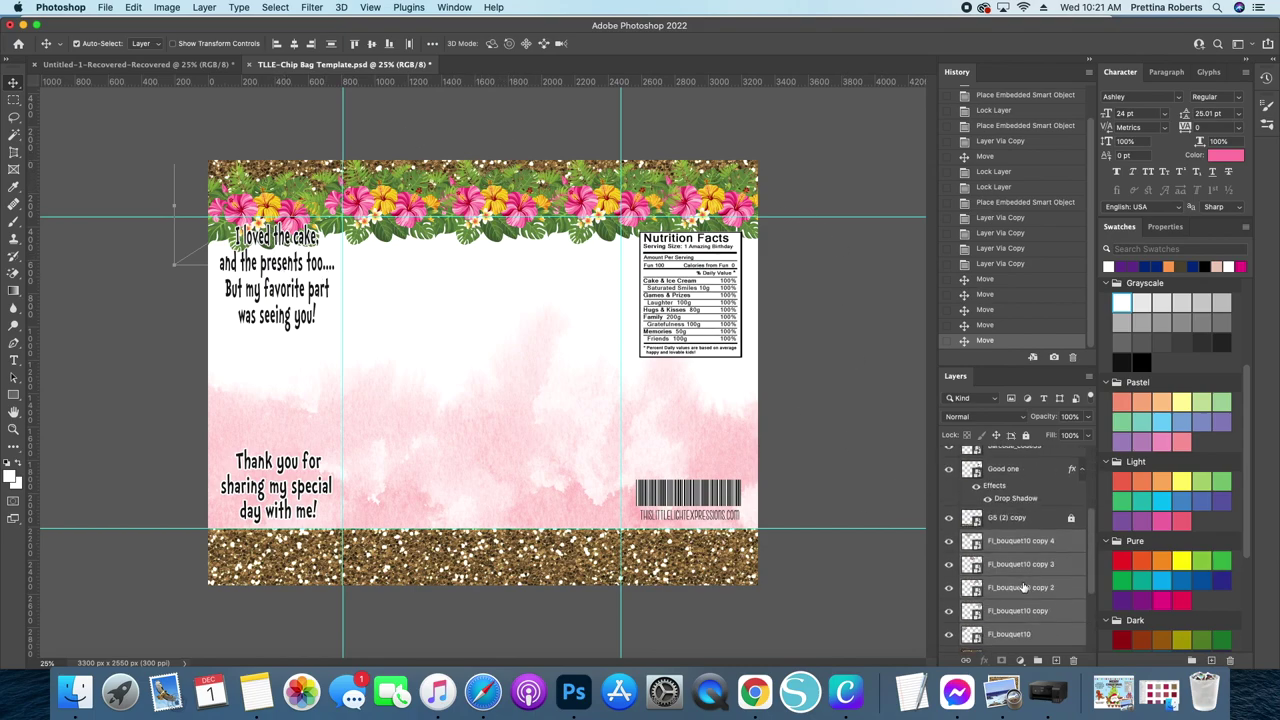
pyautogui.scroll(-3, 1022, 588)
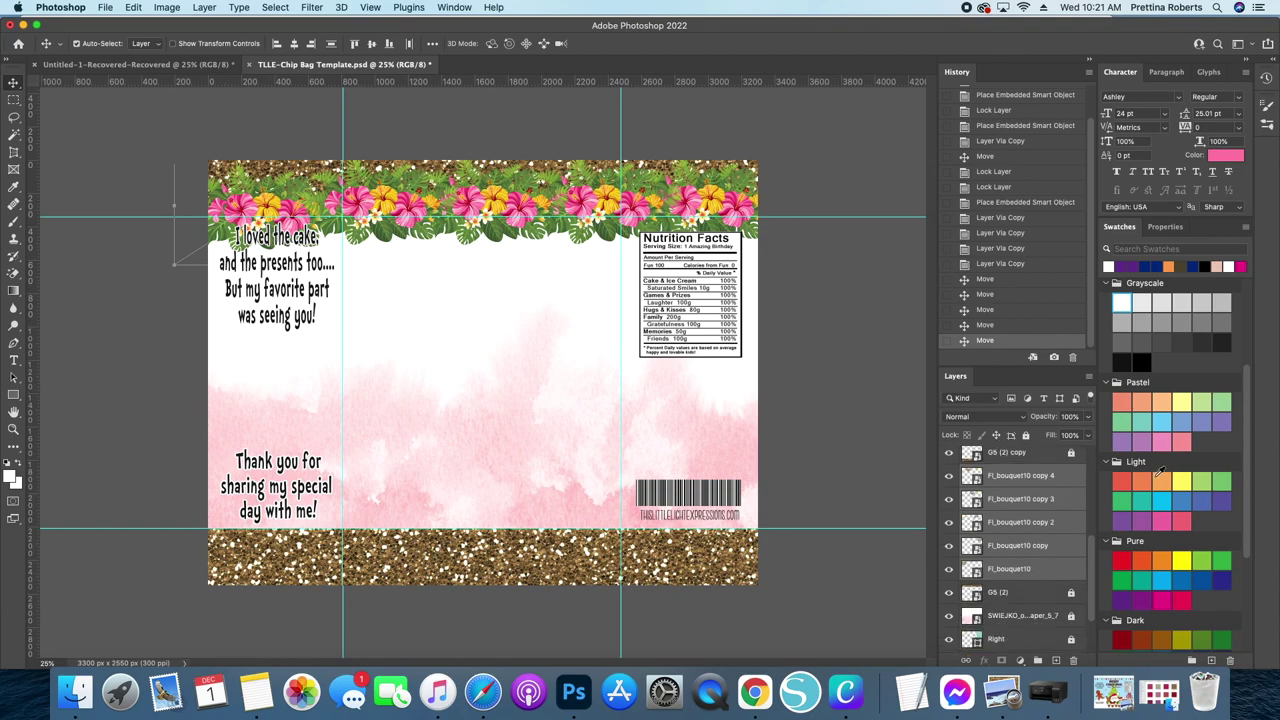
pyautogui.rightClick(1057, 525)
pyautogui.click(1085, 484)
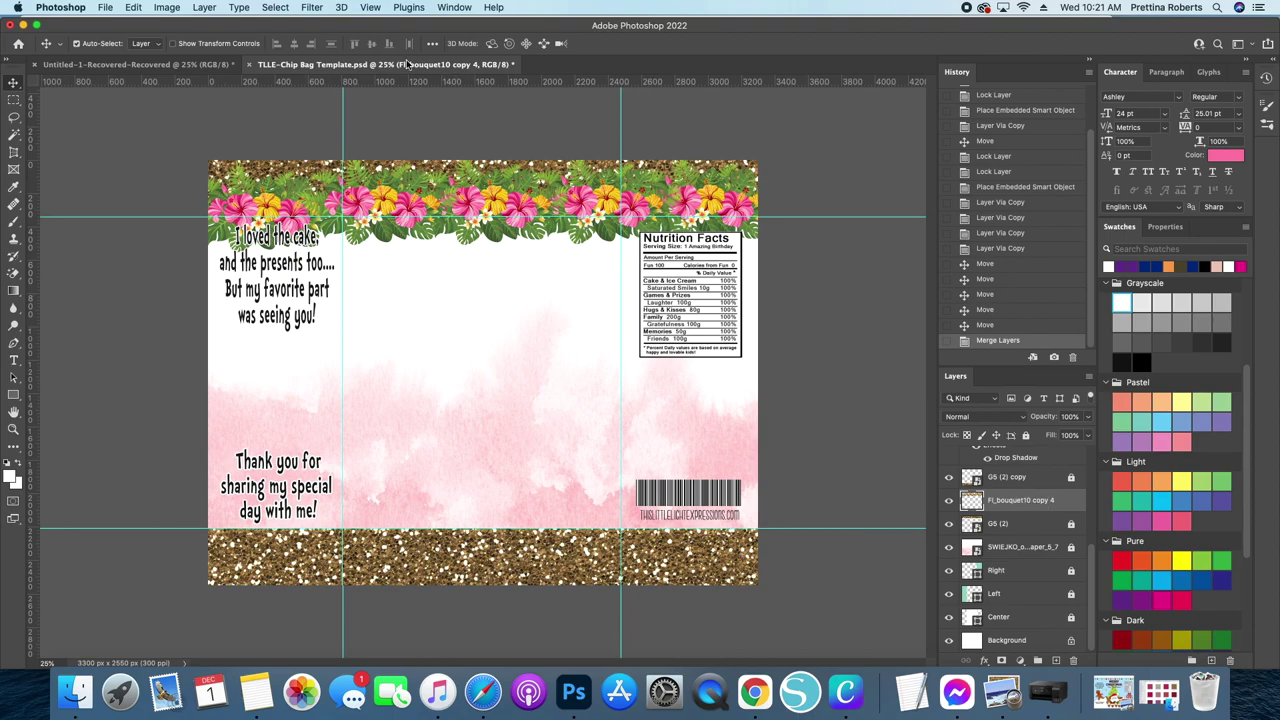
# Step: Try shifting the merged flower row slightly down, and revert the document to its state before the merge
pyautogui.moveTo(407, 202)
pyautogui.mouseDown()
pyautogui.moveTo(412, 270)
pyautogui.moveTo(462, 305)
pyautogui.moveTo(440, 290)
pyautogui.moveTo(400, 420)
pyautogui.moveTo(404, 222)
pyautogui.mouseUp()
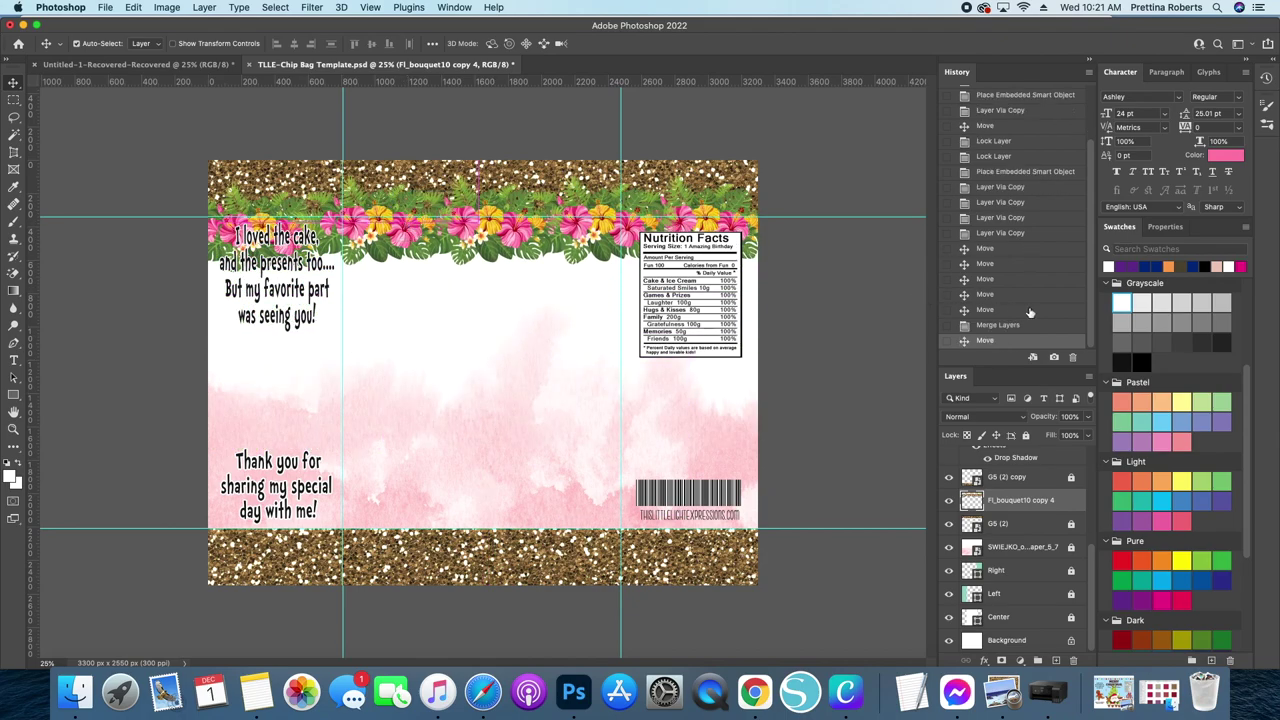
pyautogui.click(992, 325)
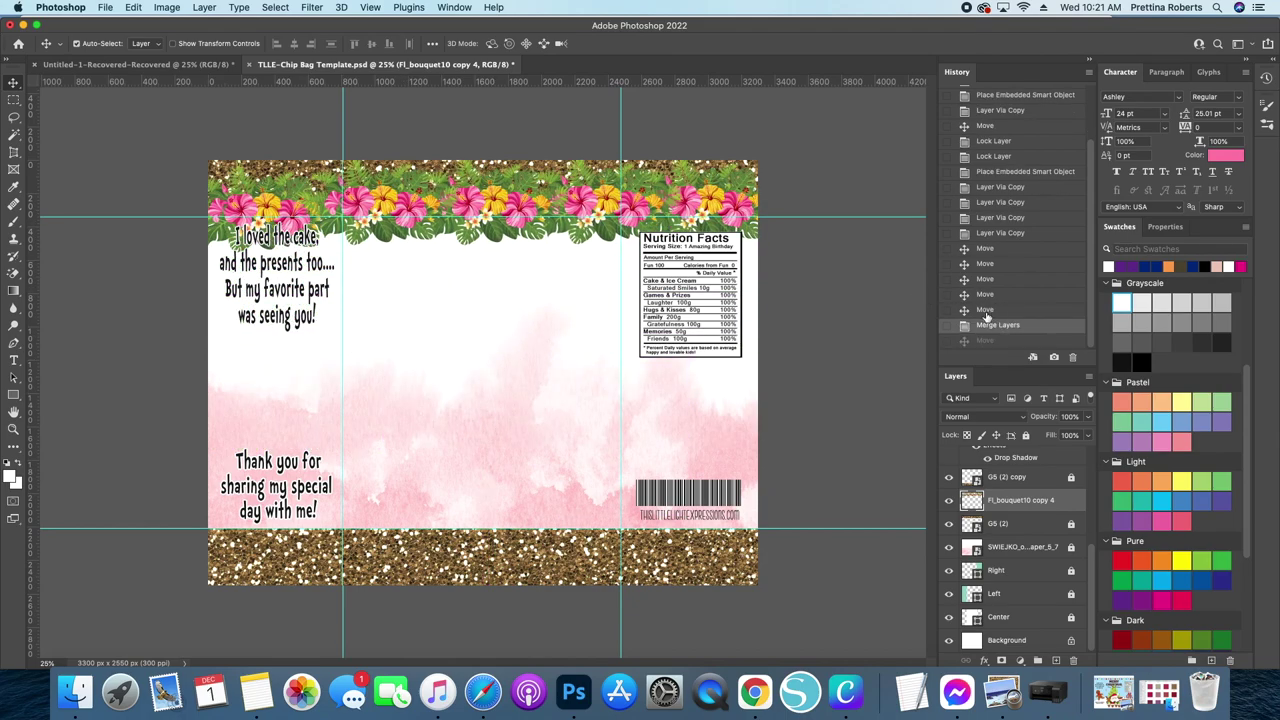
pyautogui.click(986, 310)
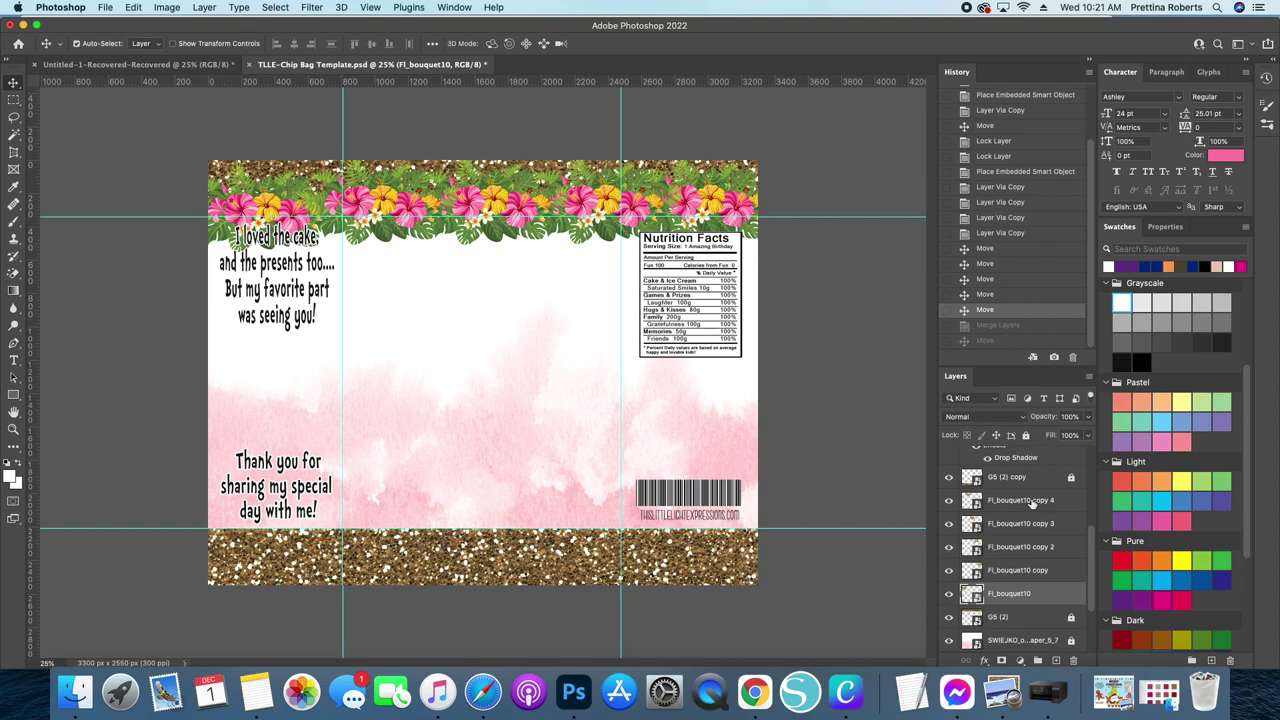
# Step: Merge all five Fl_bouquet10 layers, from the original through copy 4, into a single layer
pyautogui.click(1069, 505)
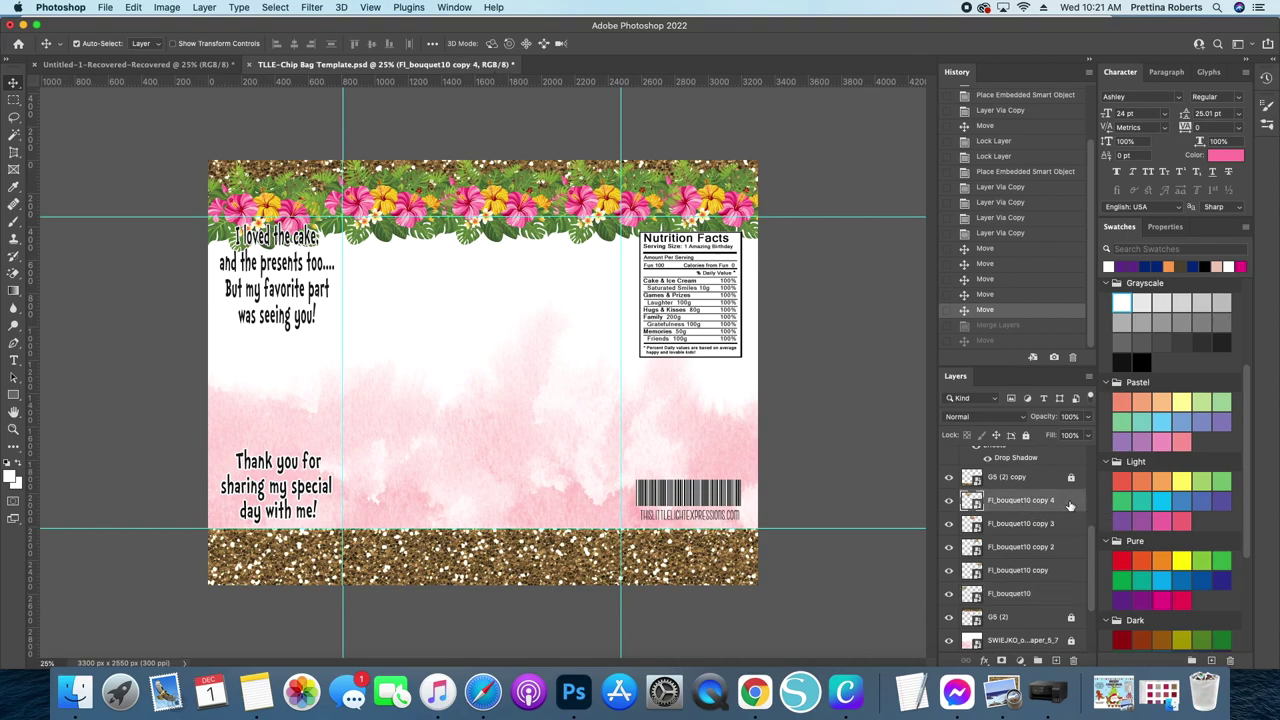
pyautogui.keyDown('shift'); pyautogui.click(1066, 524); pyautogui.keyUp('shift')
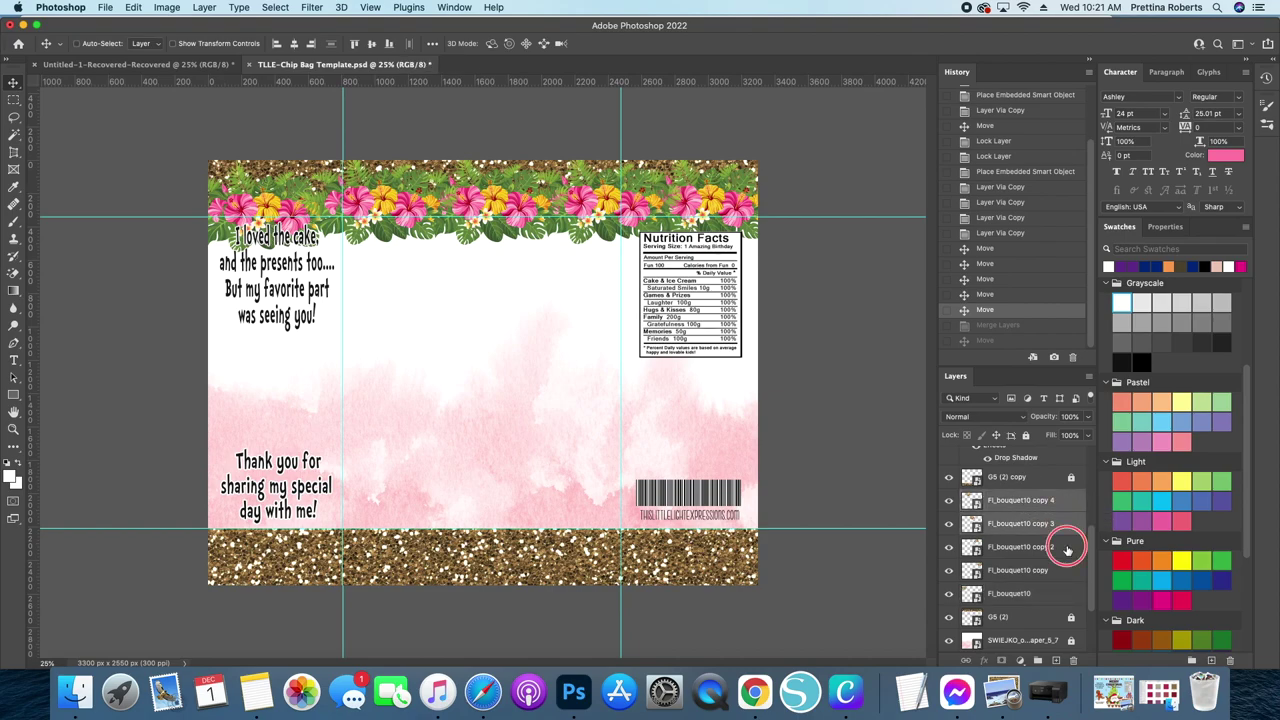
pyautogui.keyDown('shift'); pyautogui.click(1060, 546); pyautogui.keyUp('shift')
pyautogui.keyDown('shift'); pyautogui.click(1058, 570); pyautogui.keyUp('shift')
pyautogui.keyDown('shift'); pyautogui.click(1053, 598); pyautogui.keyUp('shift')
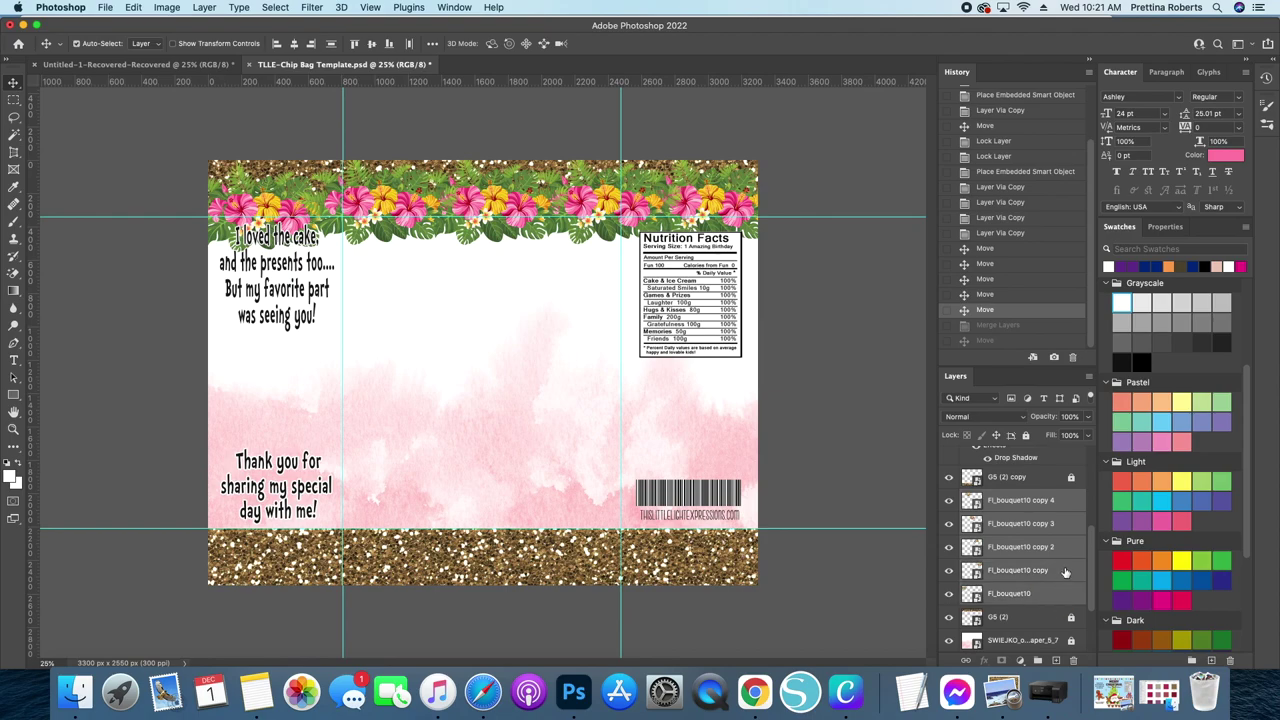
pyautogui.rightClick(1066, 572)
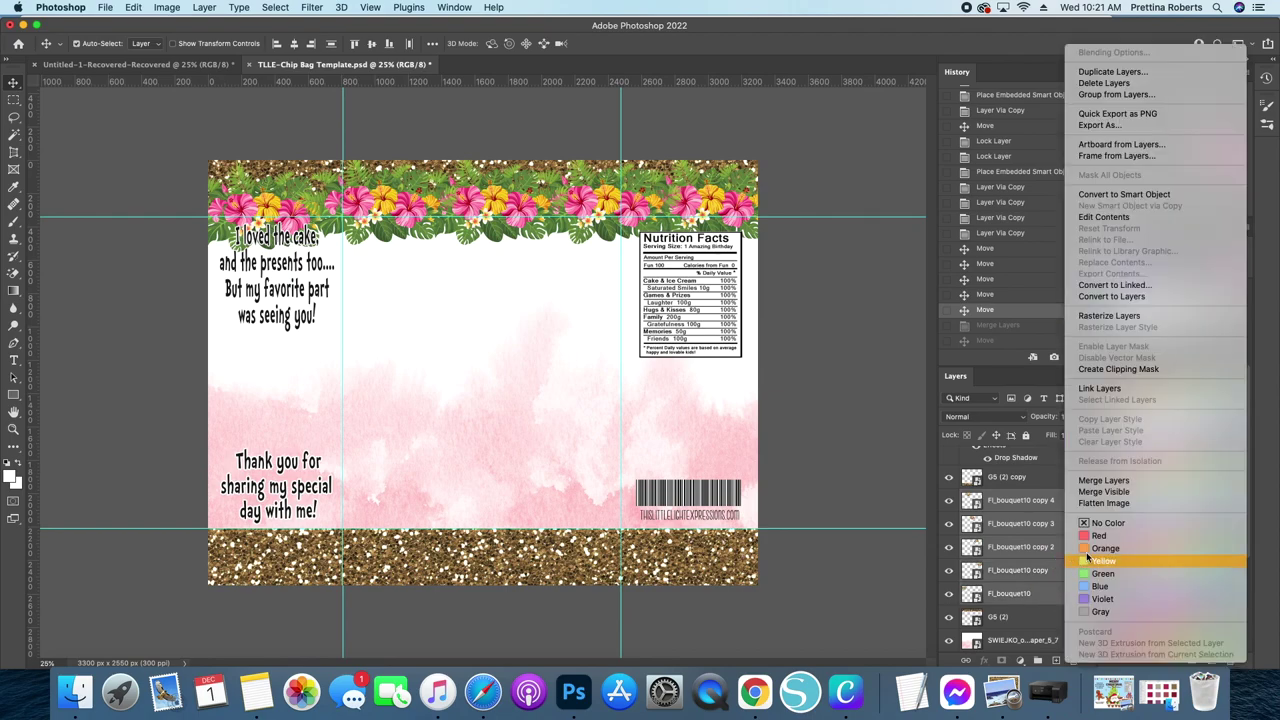
pyautogui.click(1092, 480)
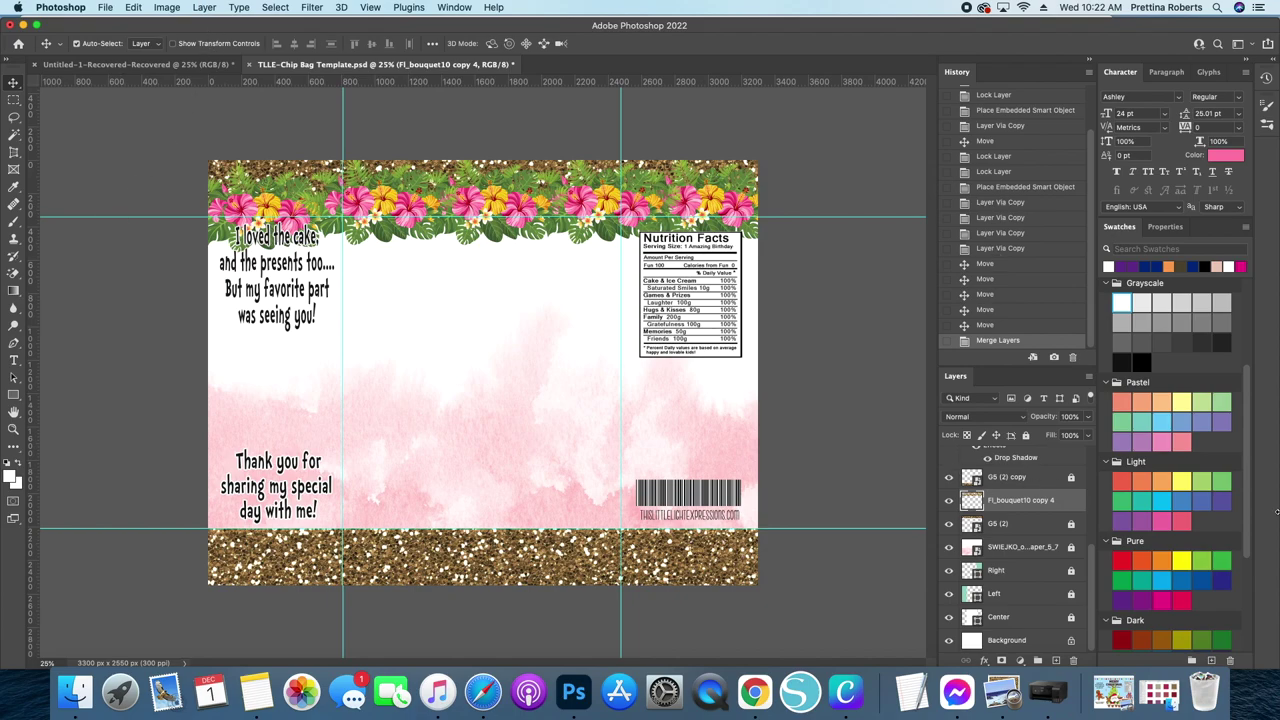
# Step: Put the merged flower layer beneath both glitter layers and lower the row so the blossoms show under the top strip
pyautogui.moveTo(1072, 498); pyautogui.dragTo(1067, 534)
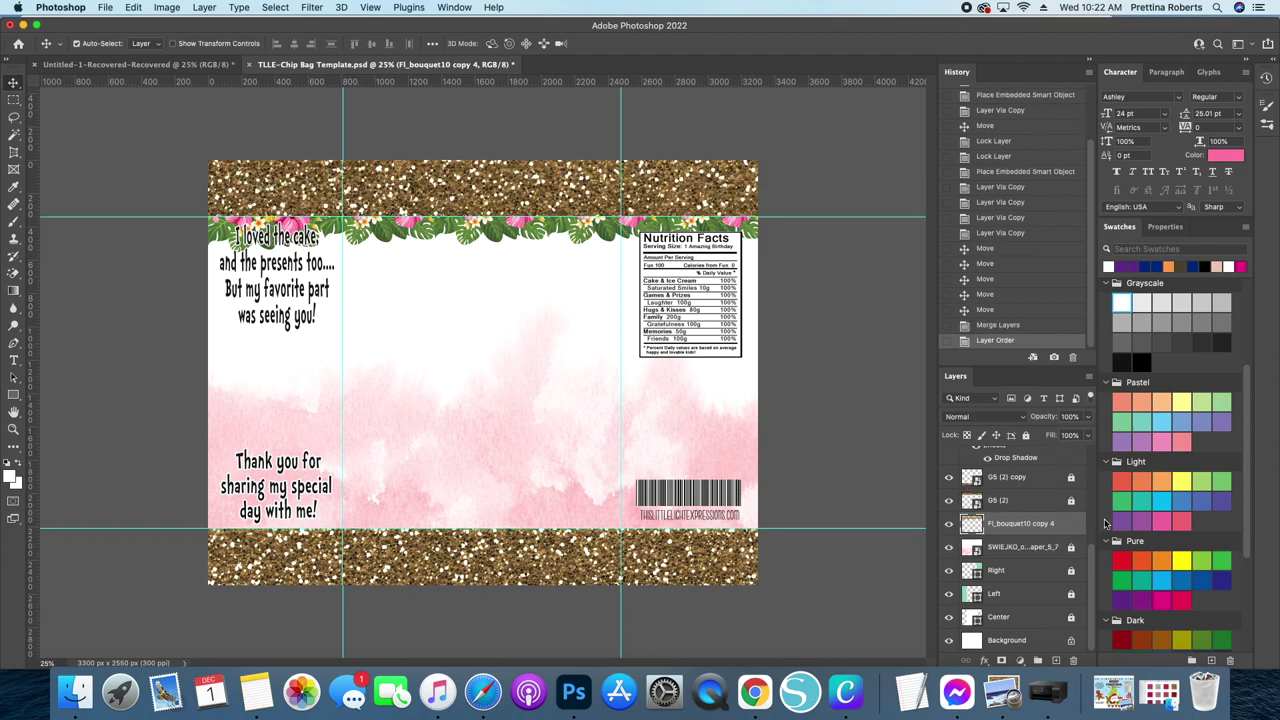
pyautogui.moveTo(421, 216)
pyautogui.mouseDown()
pyautogui.moveTo(422, 243)
pyautogui.moveTo(432, 219)
pyautogui.moveTo(416, 238)
pyautogui.mouseUp()
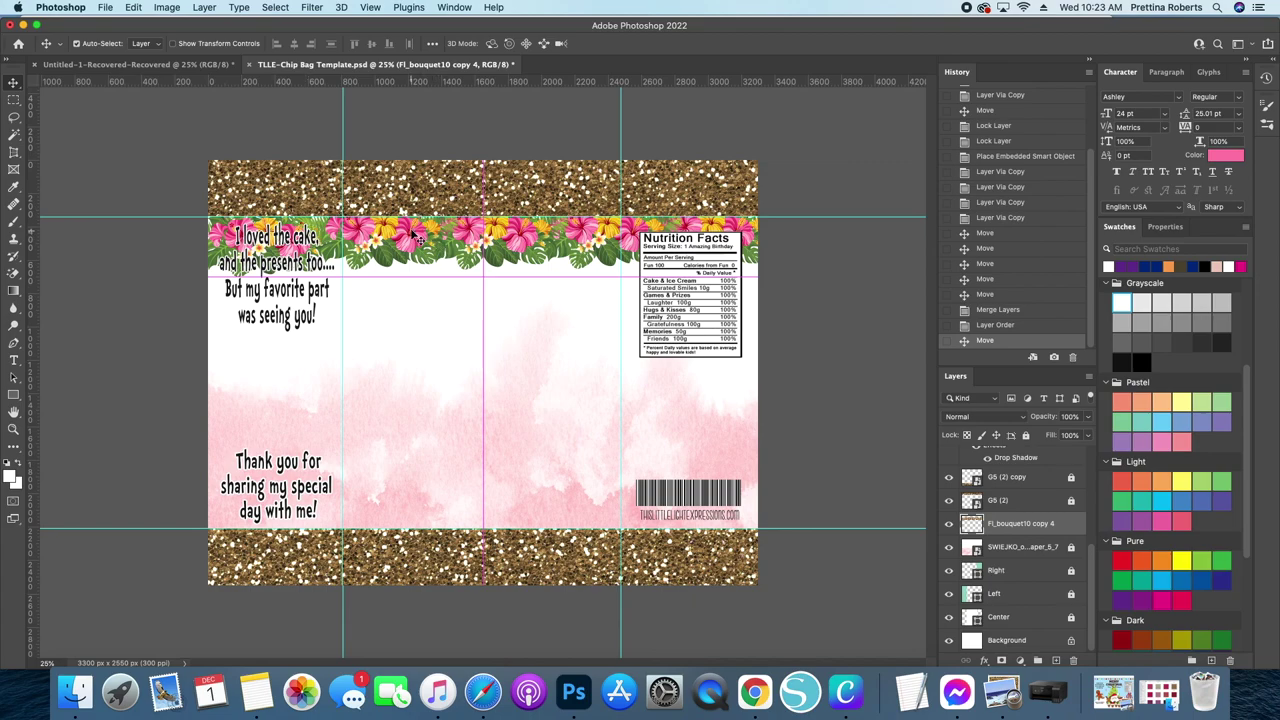
# Step: Duplicate the flower row and move the copy down so it sits just above the bottom glitter strip
pyautogui.press('super')
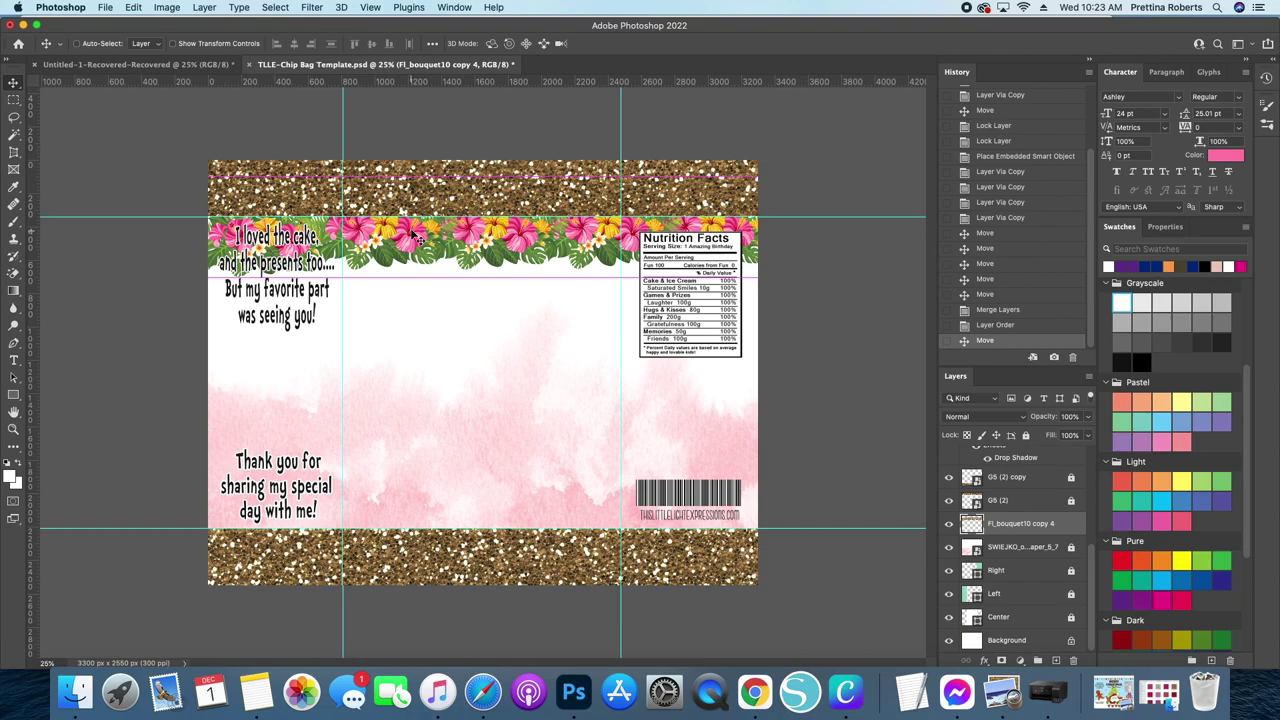
pyautogui.press('super+j')
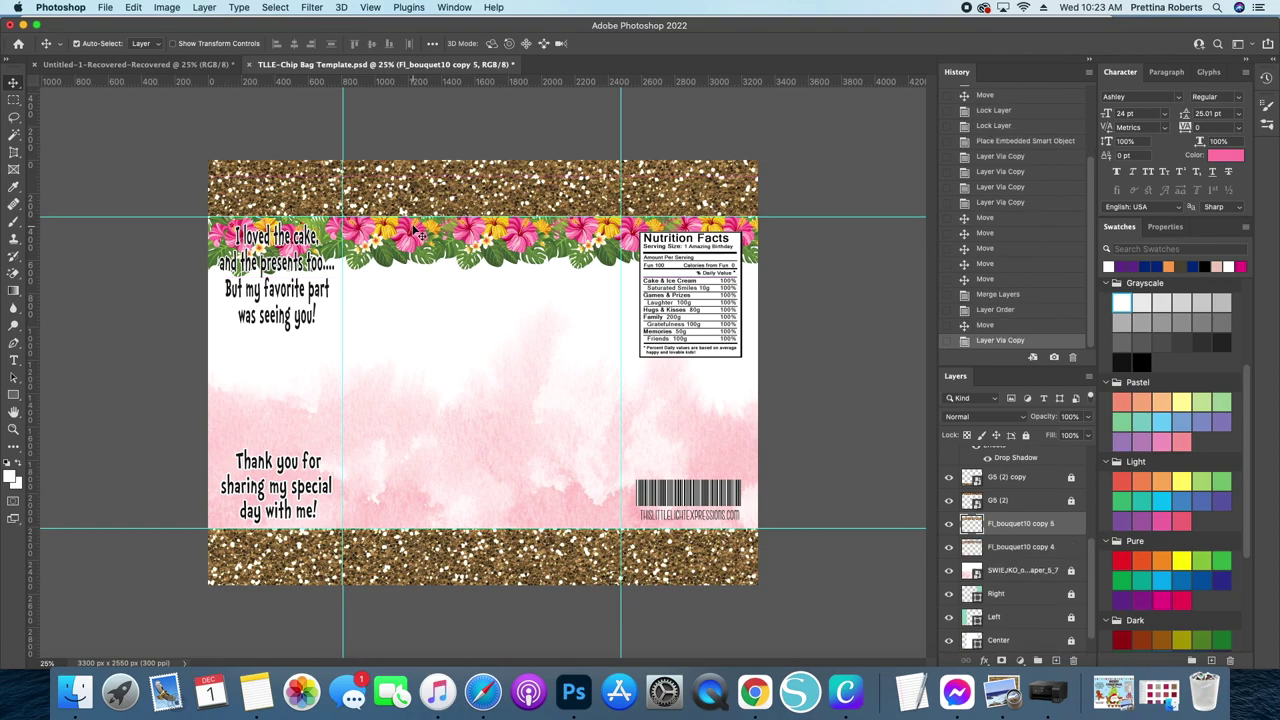
pyautogui.moveTo(418, 232); pyautogui.dragTo(466, 514)
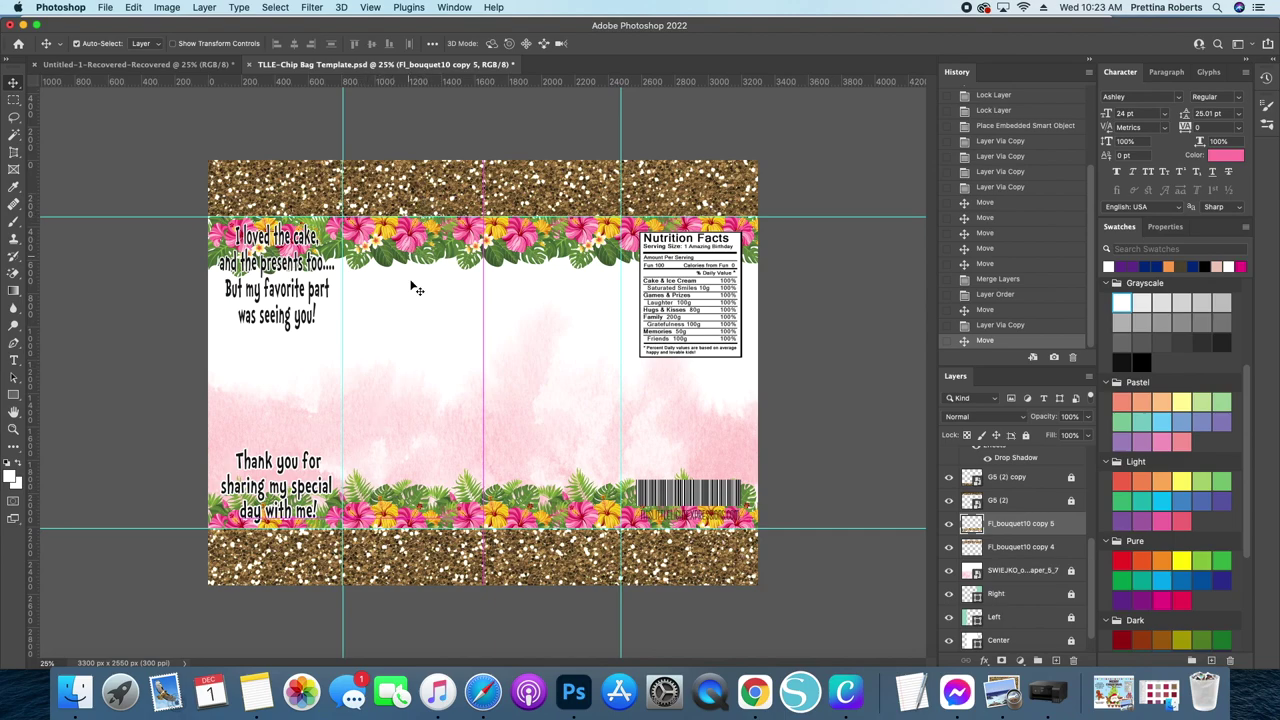
# Step: Try flipping the lower flower row vertically above the bottom glitter strip, and flip it back to its original orientation
pyautogui.moveTo(436, 512)
pyautogui.mouseDown()
pyautogui.moveTo(432, 490)
pyautogui.moveTo(434, 510)
pyautogui.mouseUp()
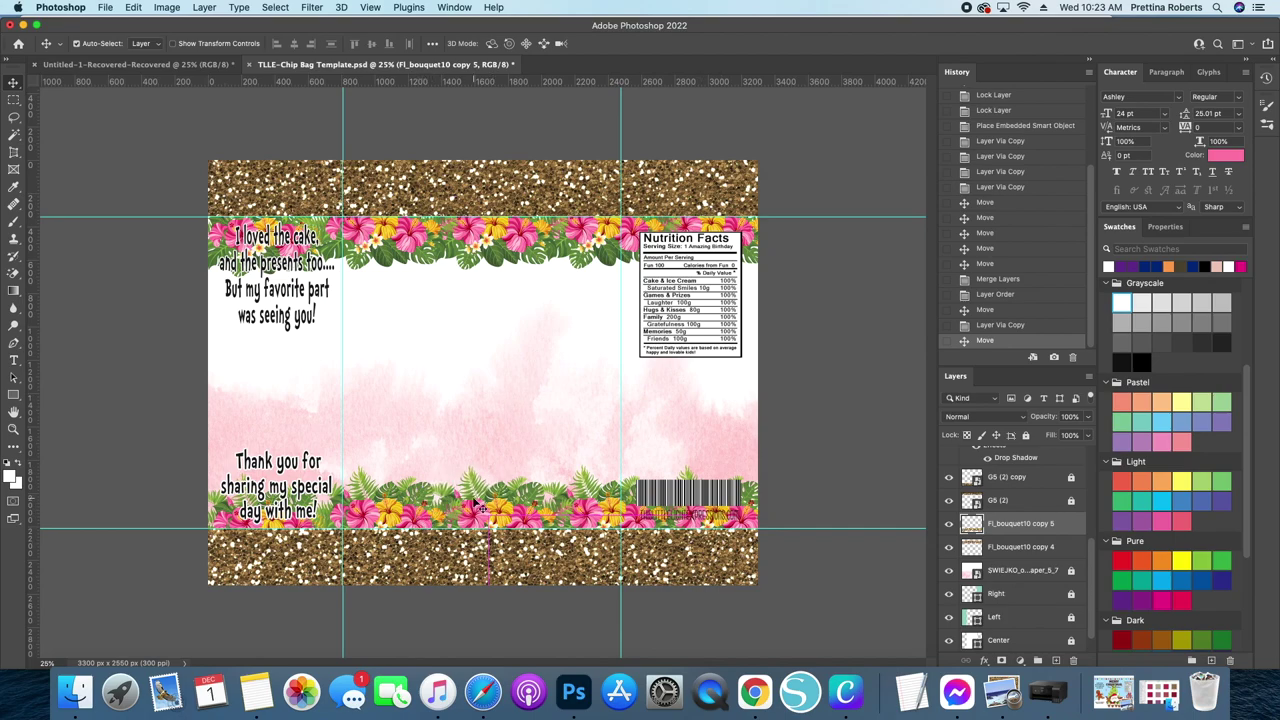
pyautogui.press('super+t')
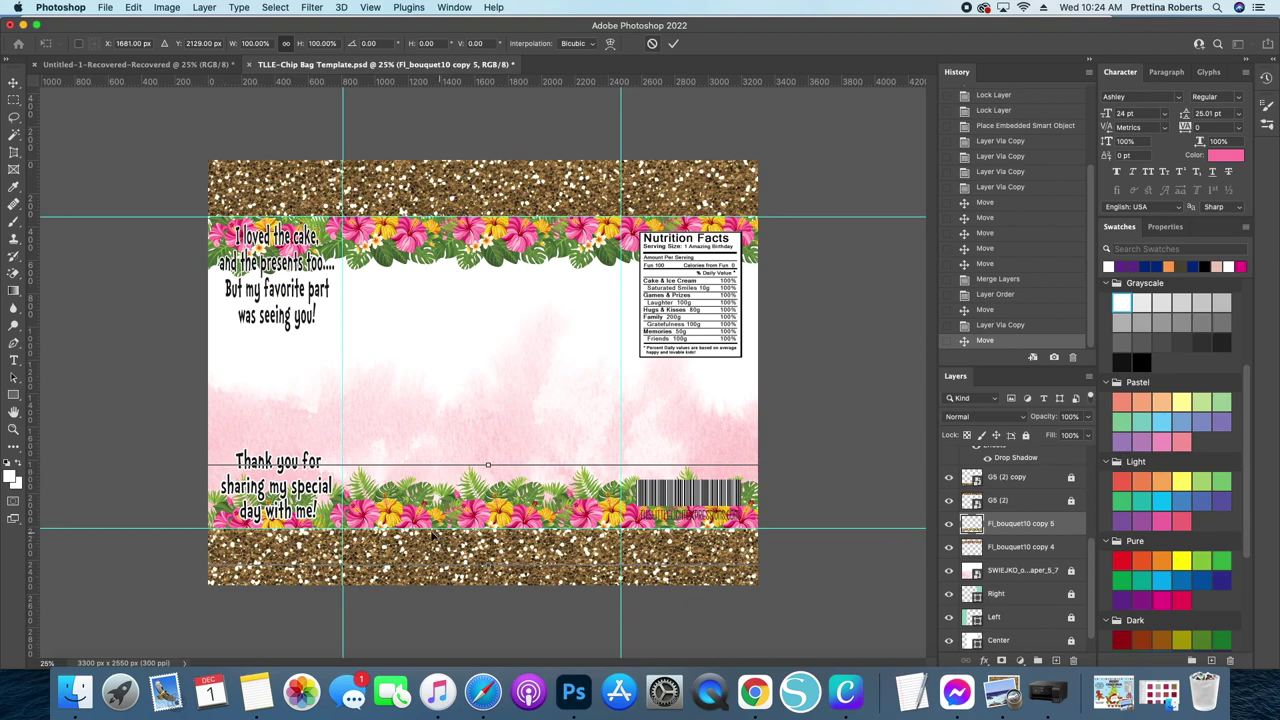
pyautogui.moveTo(471, 491); pyautogui.dragTo(480, 456)
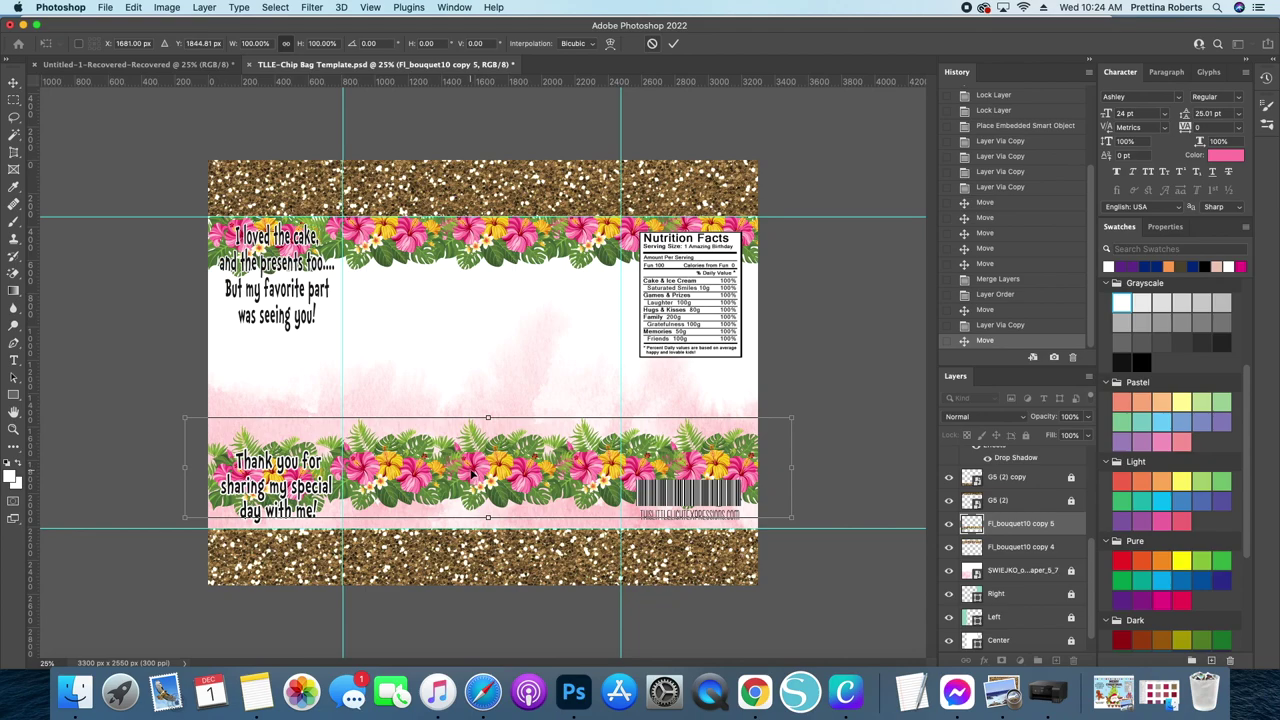
pyautogui.rightClick(473, 476)
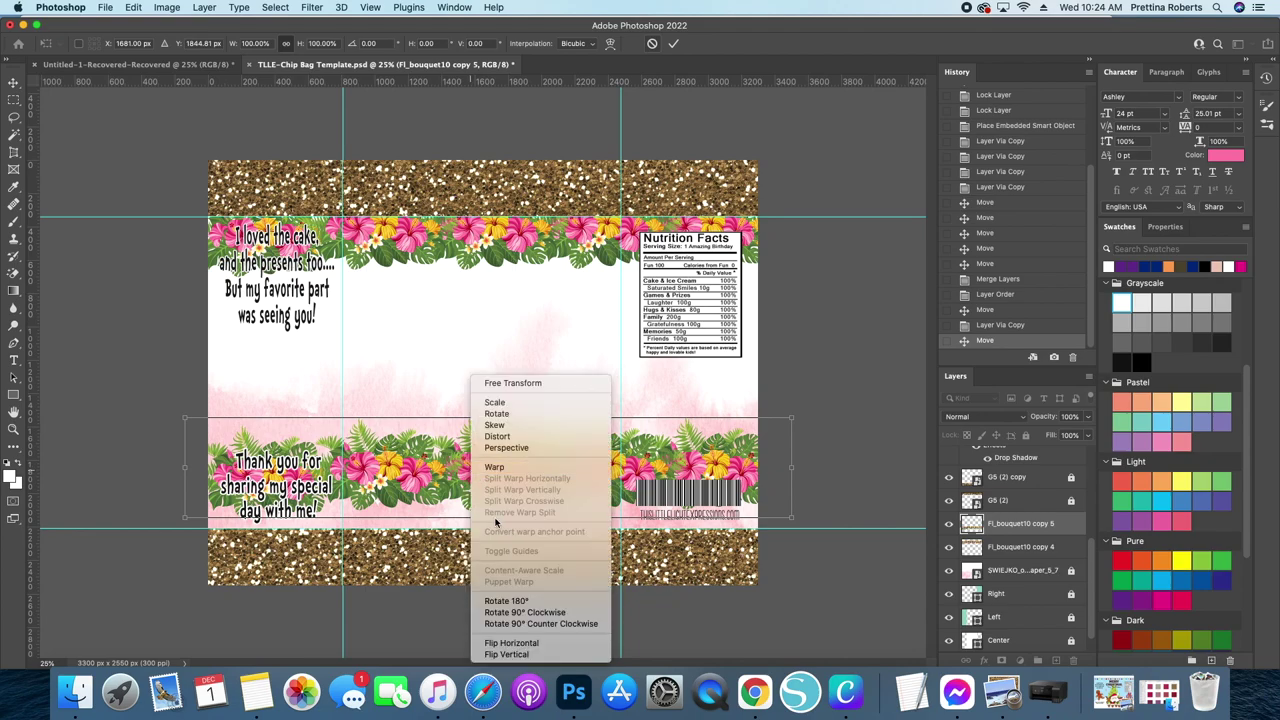
pyautogui.click(522, 655)
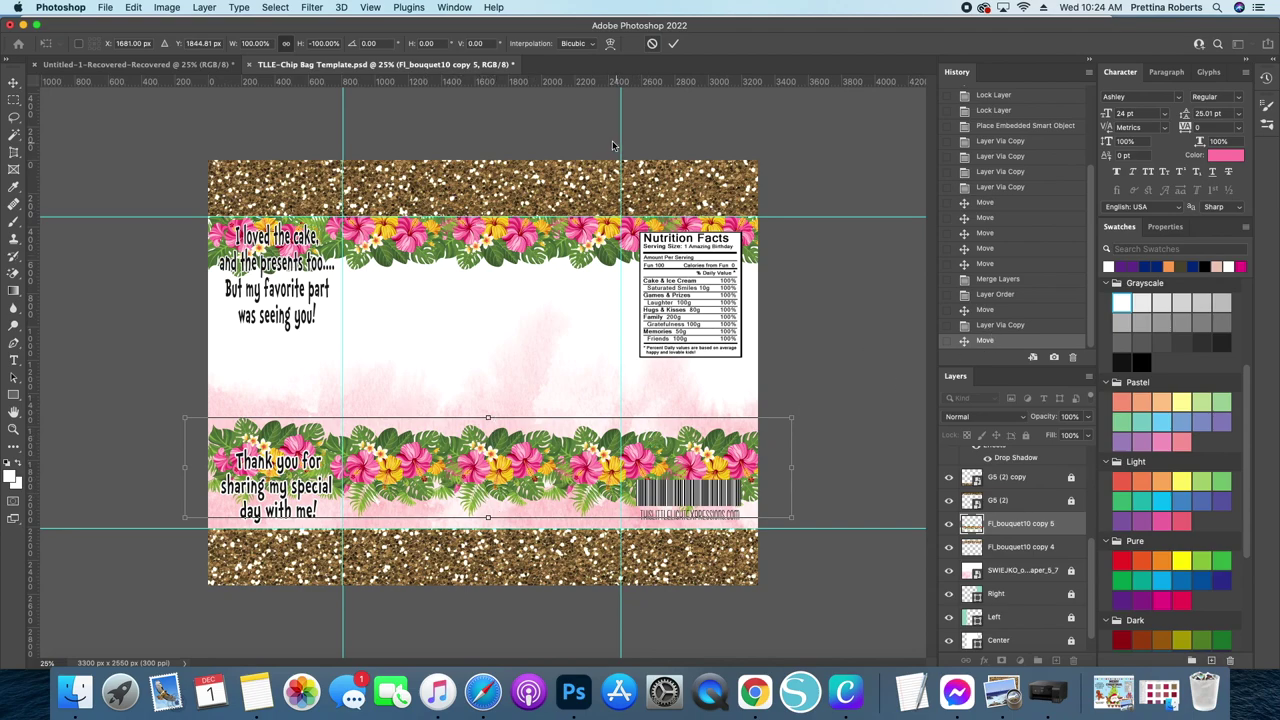
pyautogui.rightClick(486, 468)
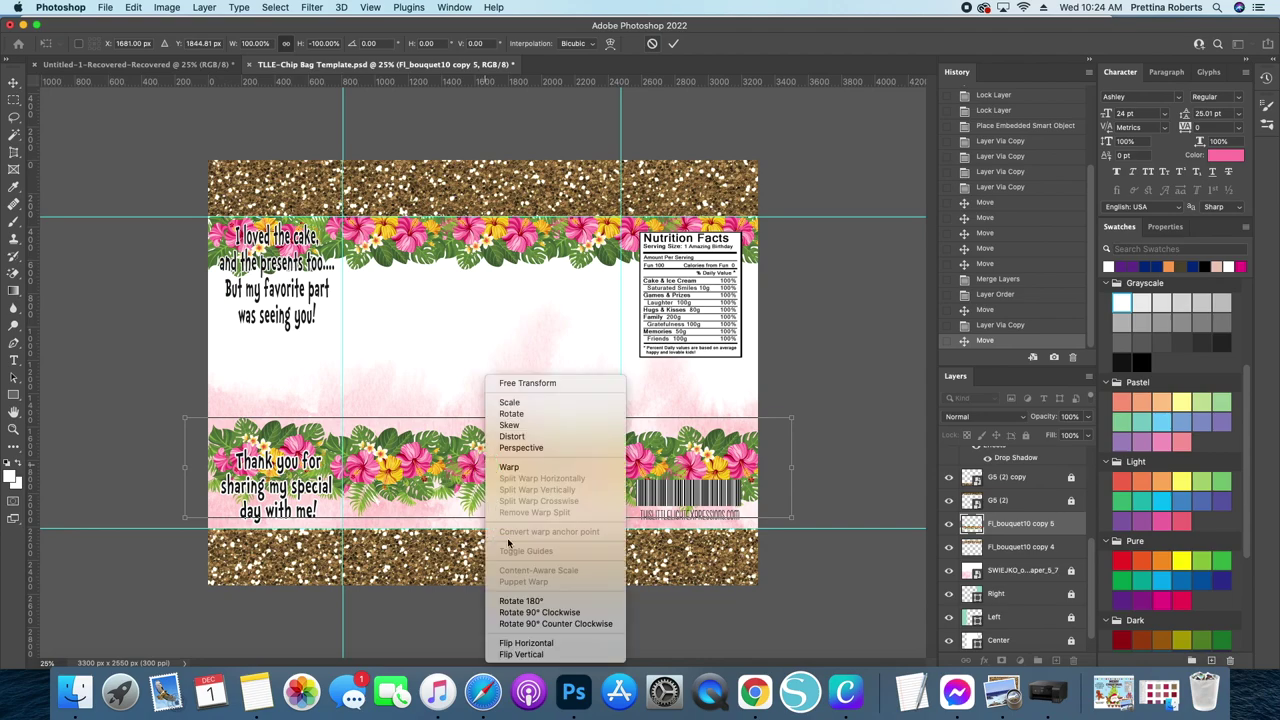
pyautogui.click(524, 655)
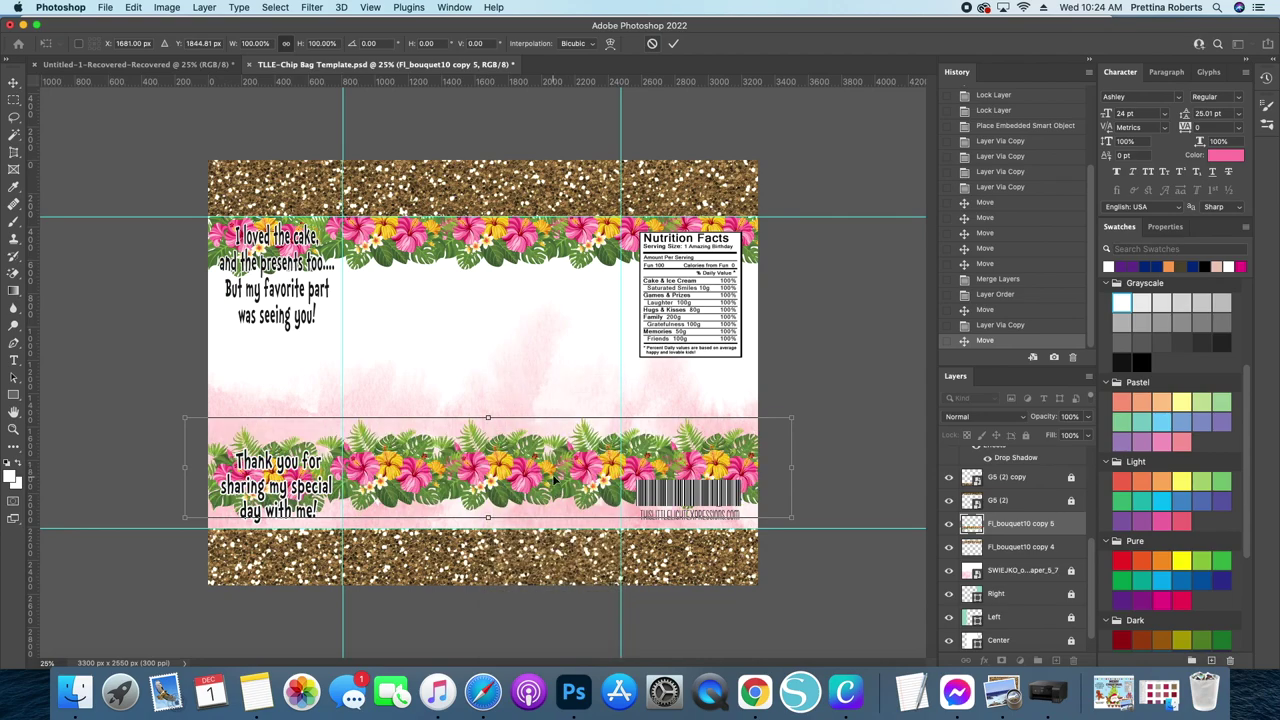
pyautogui.press('Return')
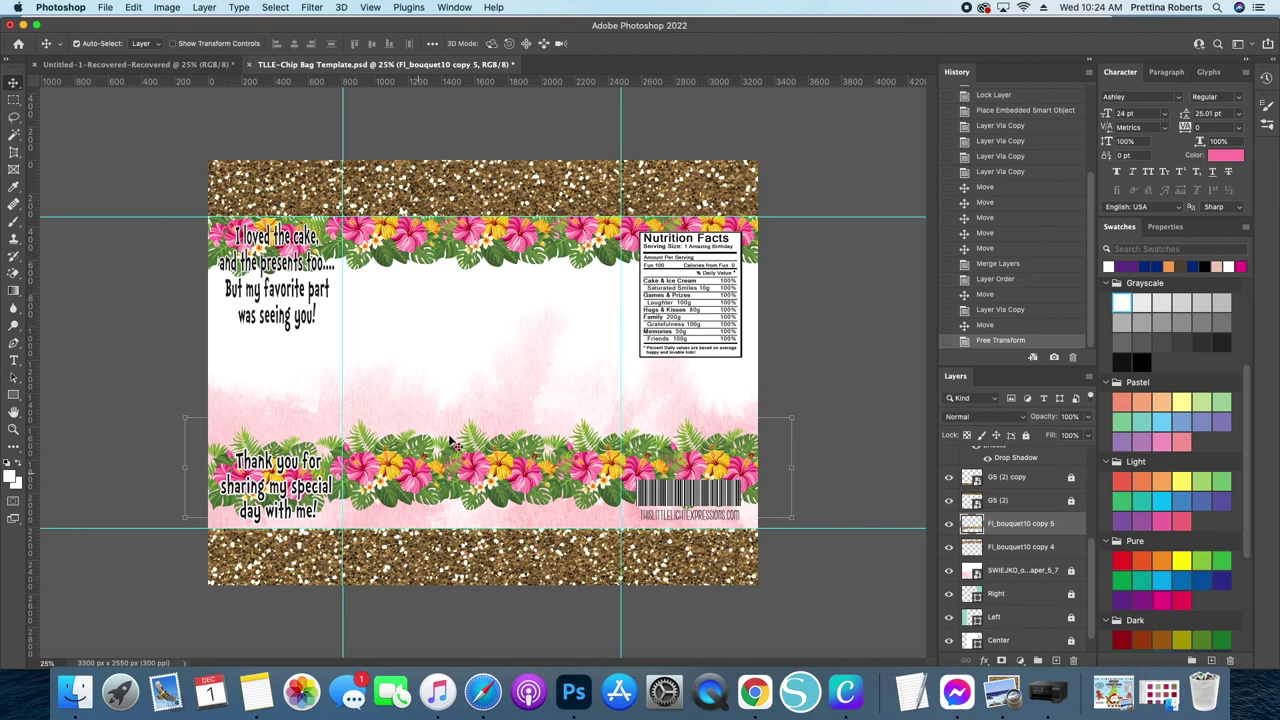
# Step: Lower the bottom flower row until its blossoms rest against the upper edge of the bottom glitter strip
pyautogui.moveTo(504, 459); pyautogui.dragTo(506, 526)
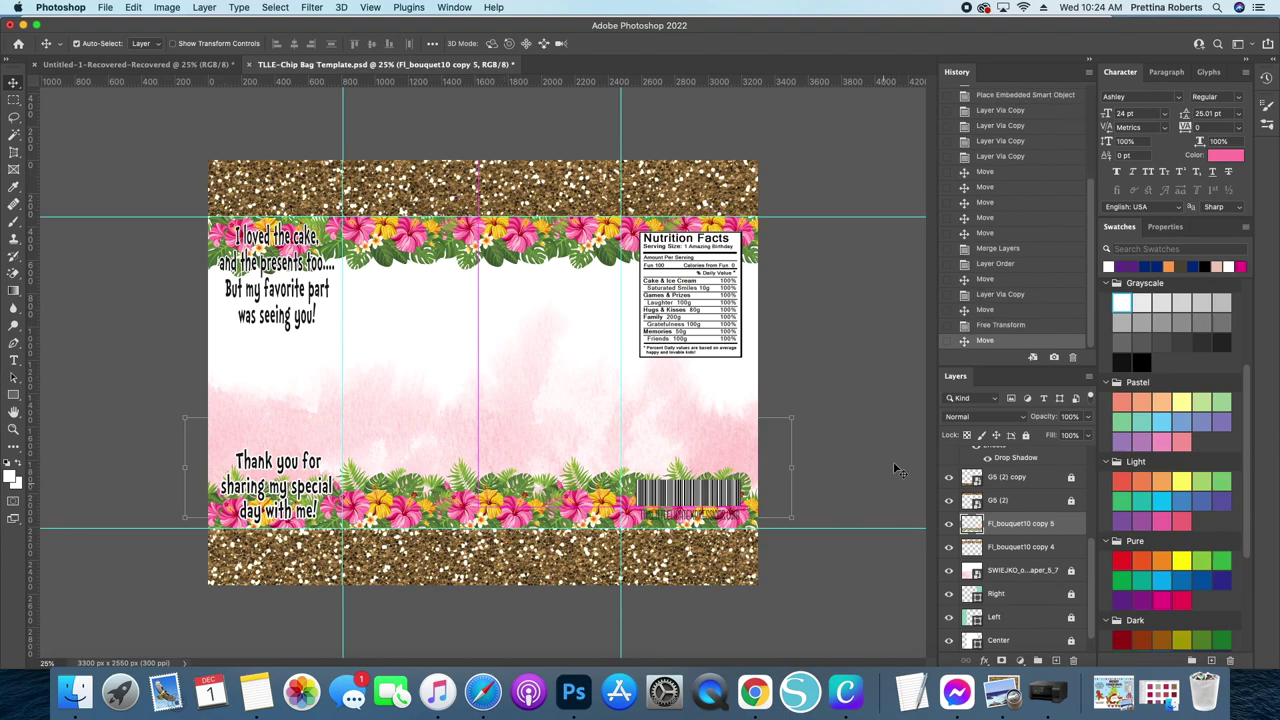
pyautogui.moveTo(451, 499); pyautogui.dragTo(449, 508)
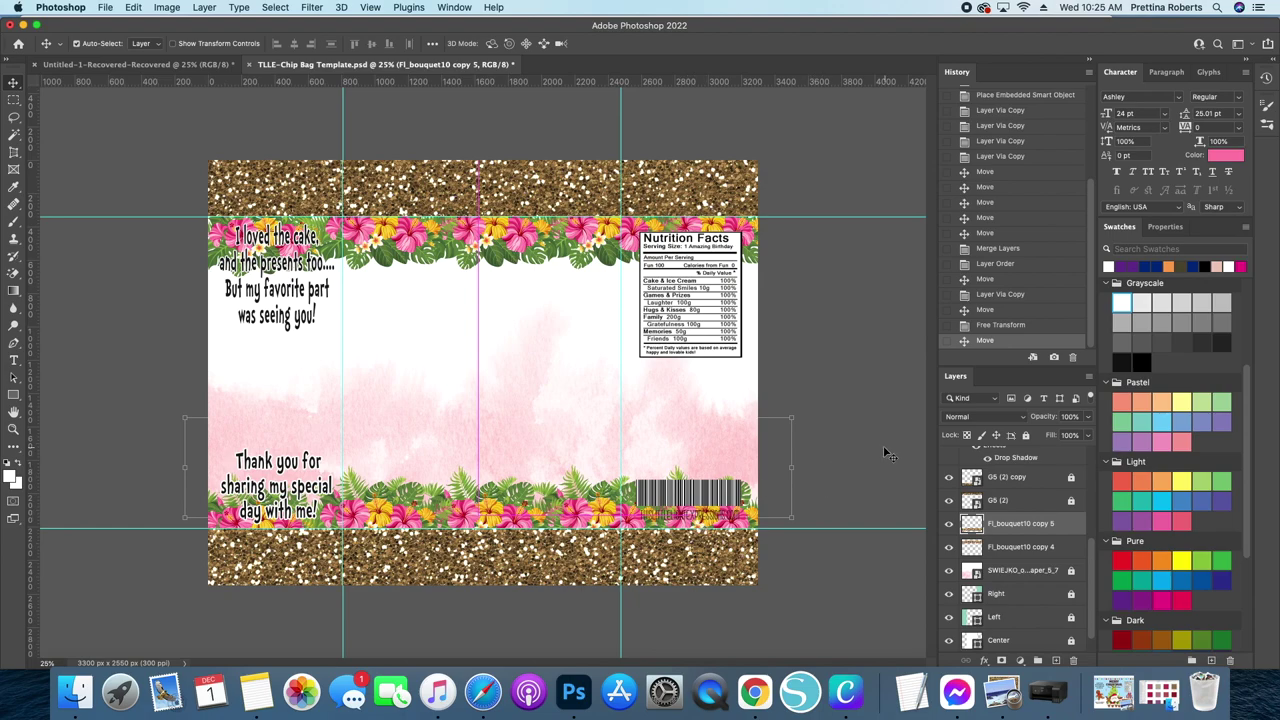
pyautogui.click(851, 449)
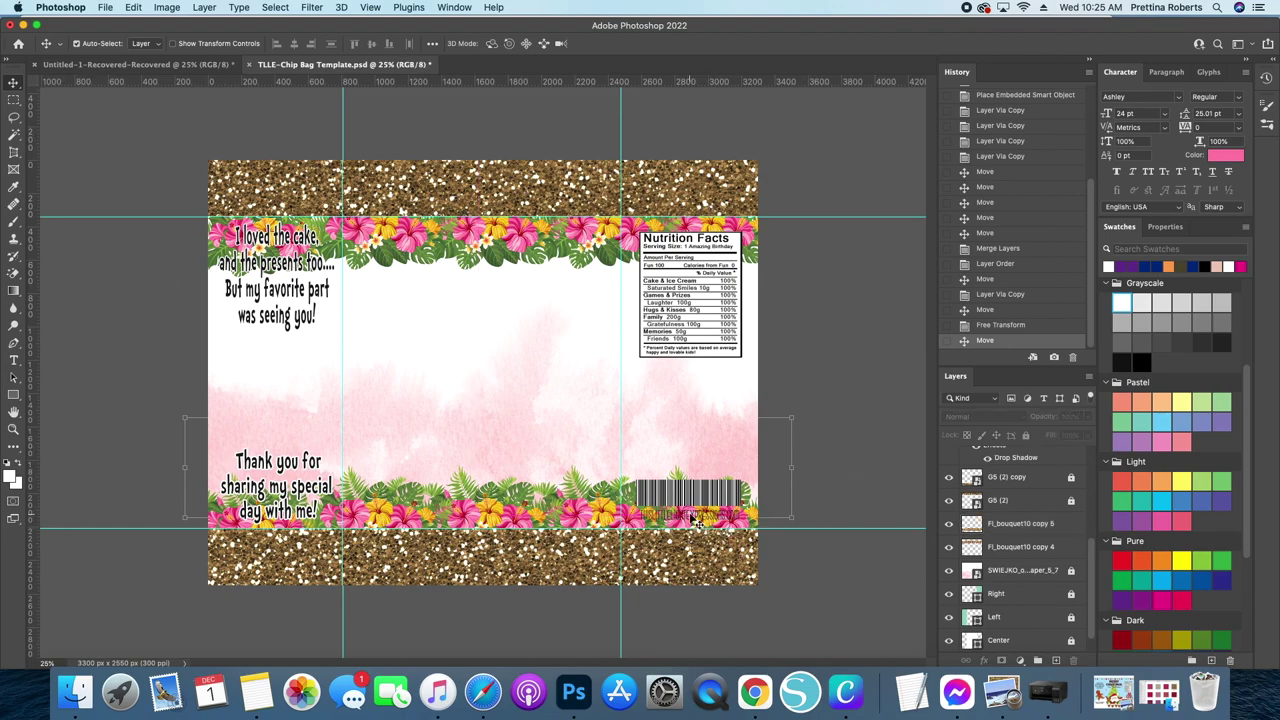
# Step: Change the color of the website text under the barcode to white
pyautogui.click(686, 520)
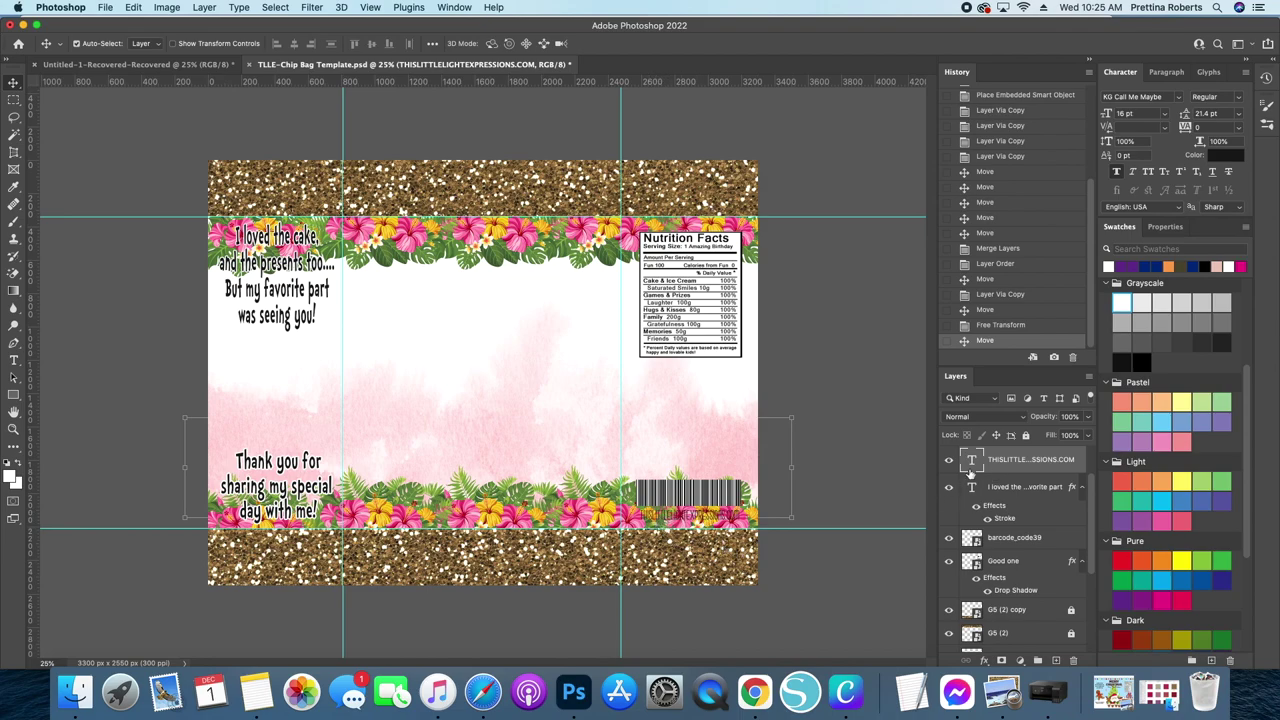
pyautogui.click(1109, 266)
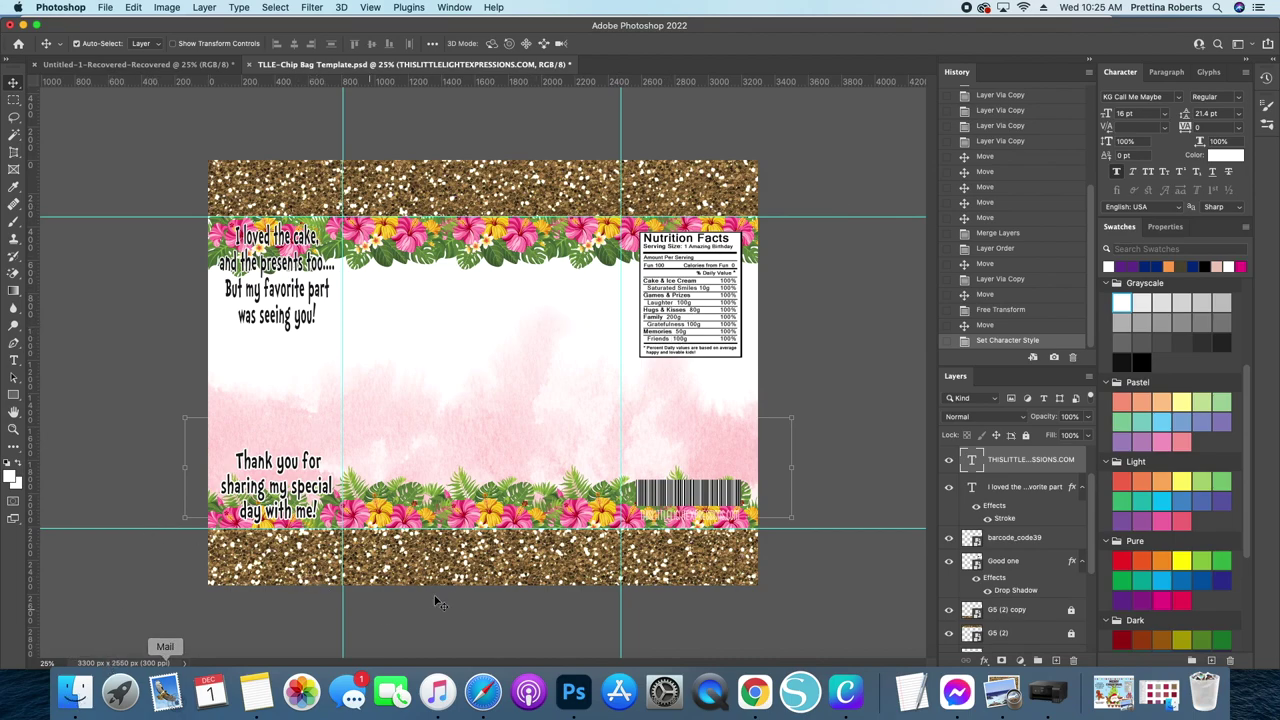
# Step: Switch to Finder and select gold-foil-animal_0005_x.png, gold-foil-animal_0010_x.png and the giraffe image in the DC Gold Foil African Animals Clipart folder
pyautogui.click(80, 694)
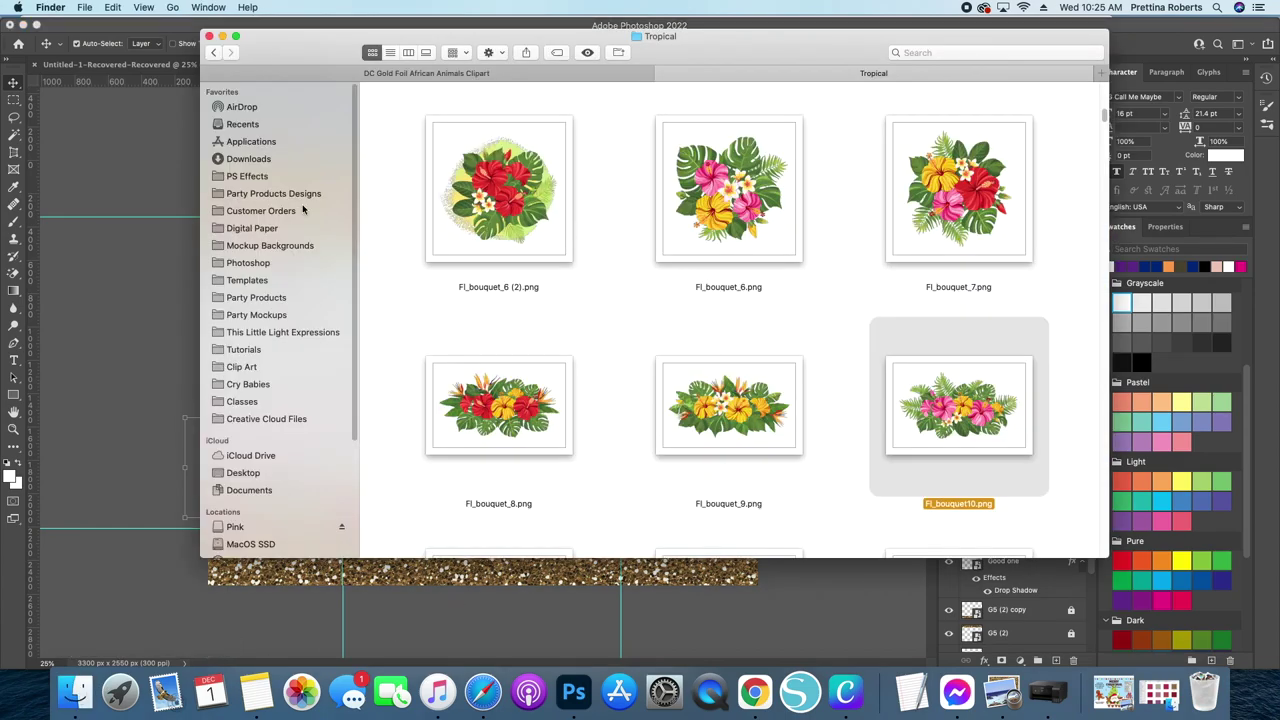
pyautogui.click(430, 73)
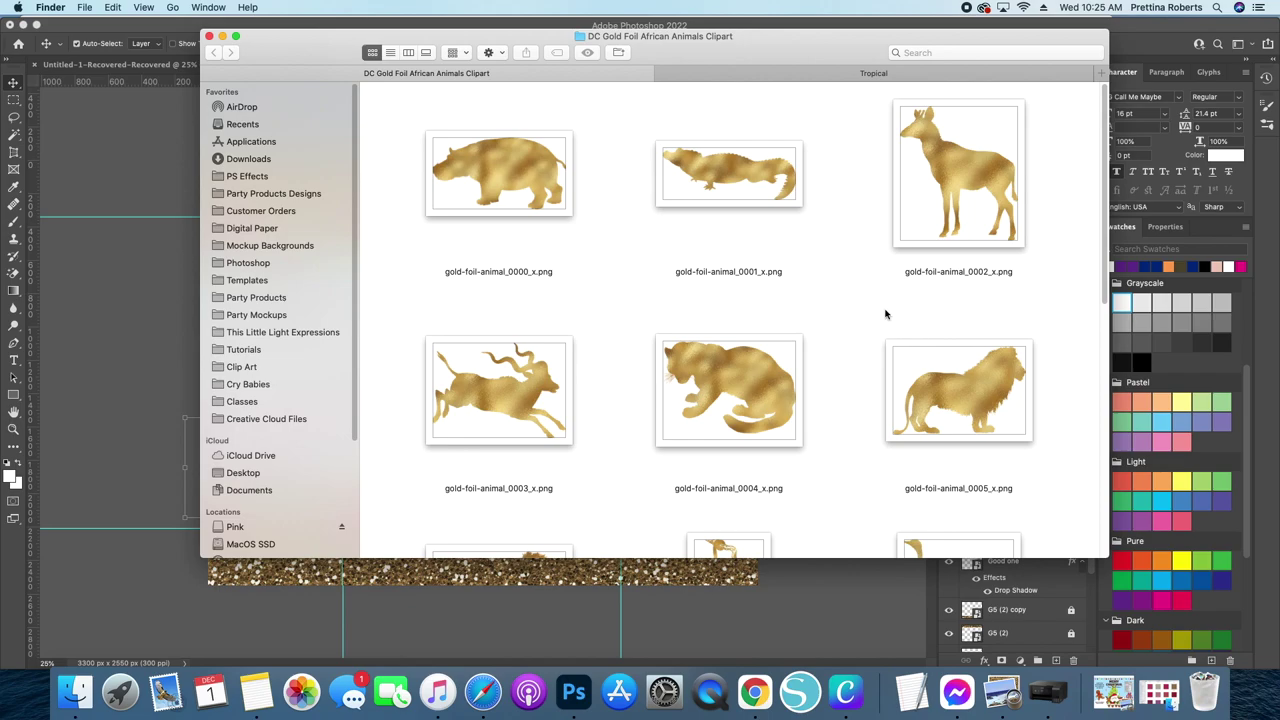
pyautogui.scroll(-5, 885, 314)
pyautogui.scroll(2, 930, 280)
pyautogui.click(984, 246)
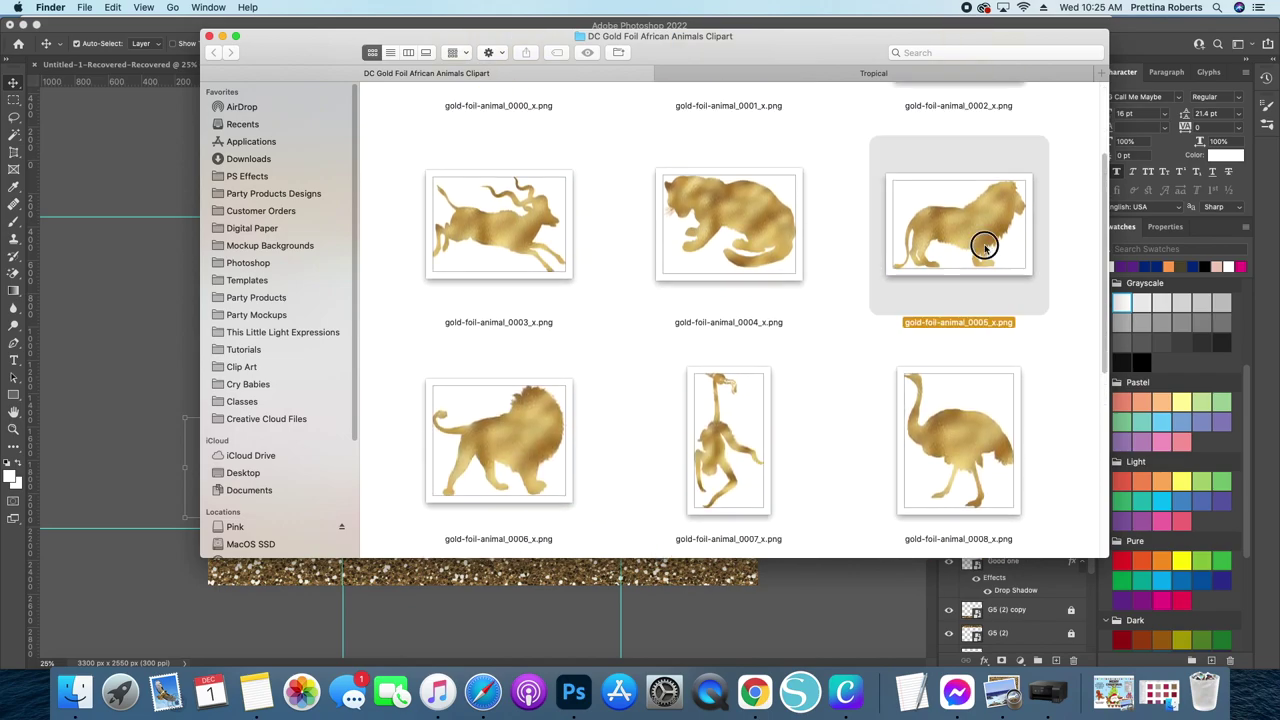
pyautogui.scroll(-5, 677, 337)
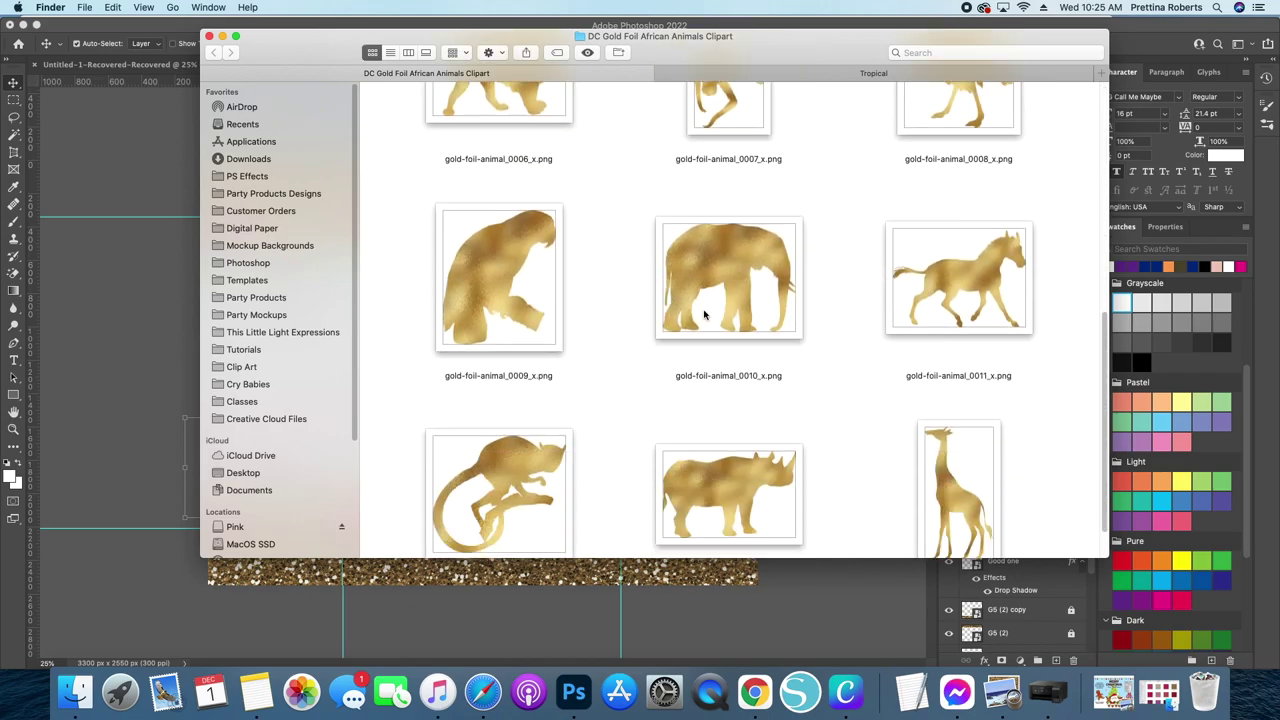
pyautogui.click(704, 312)
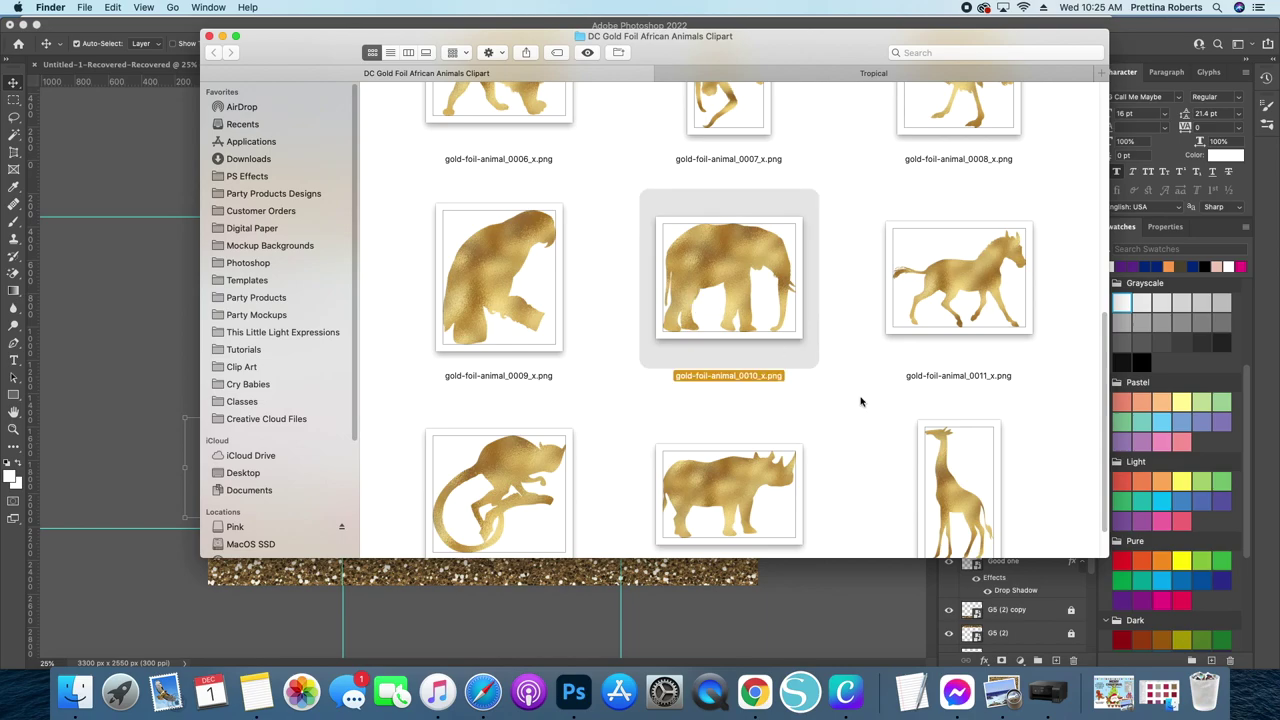
pyautogui.keyDown('super'); pyautogui.click(976, 497); pyautogui.keyUp('super')
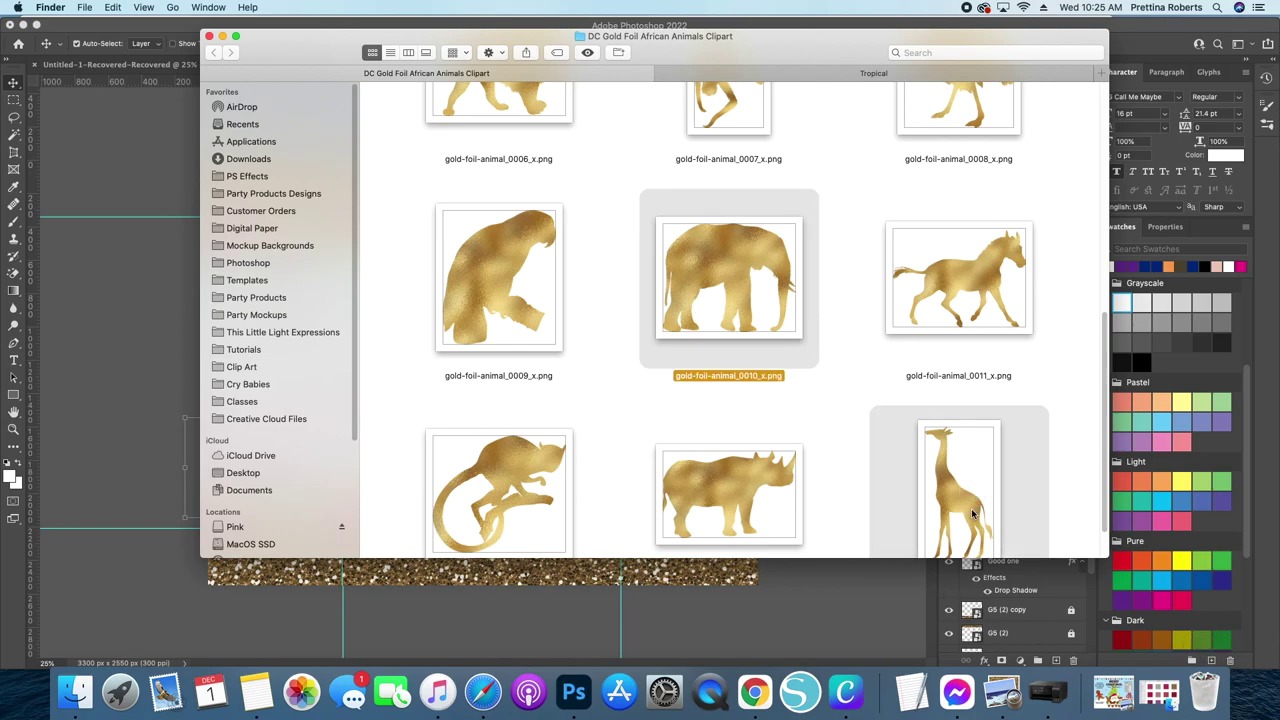
# Step: Place the gold foil lion, elephant and giraffe images into the chip bag template in Photoshop at 100% scale
pyautogui.moveTo(948, 494); pyautogui.dragTo(440, 362)
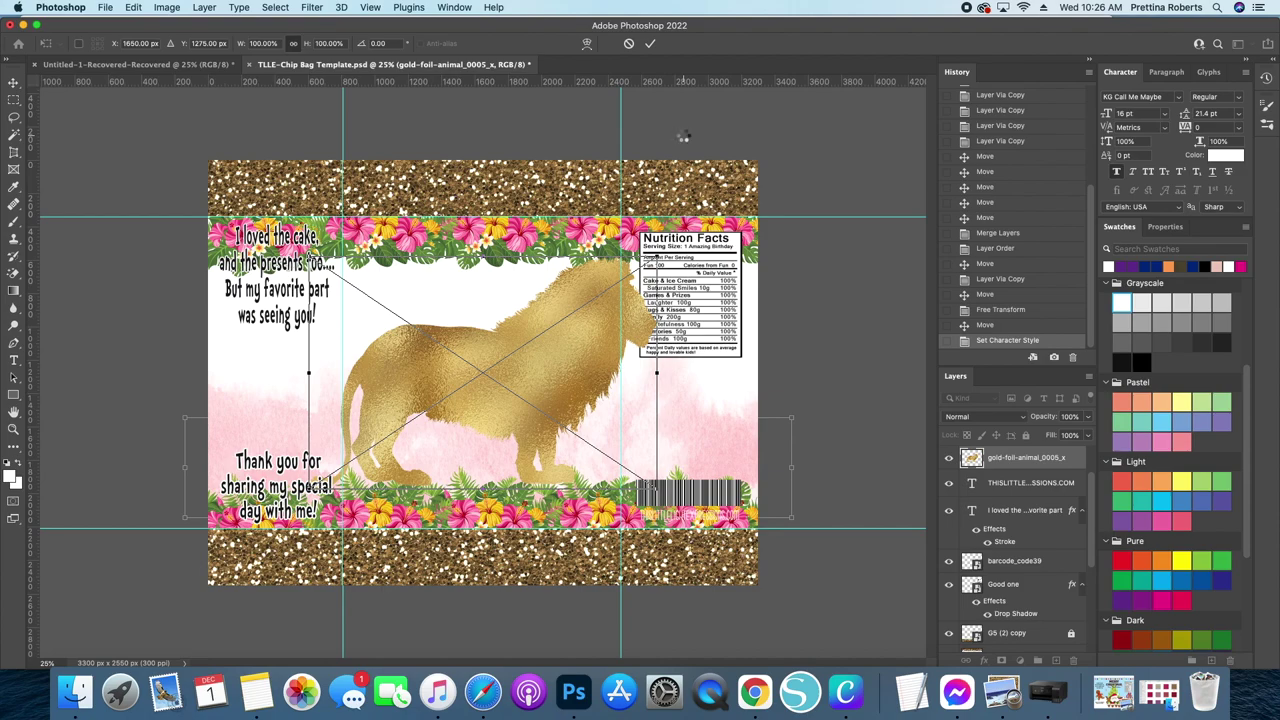
pyautogui.press('Return')
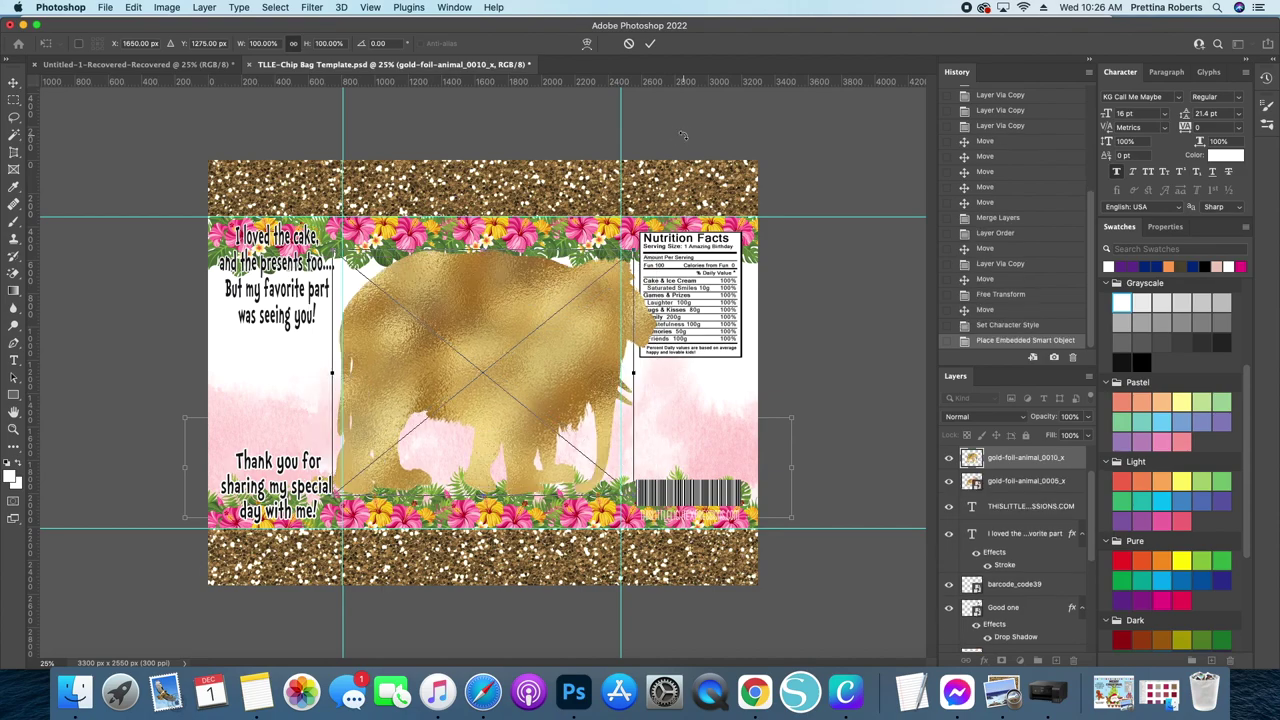
pyautogui.press('Return')
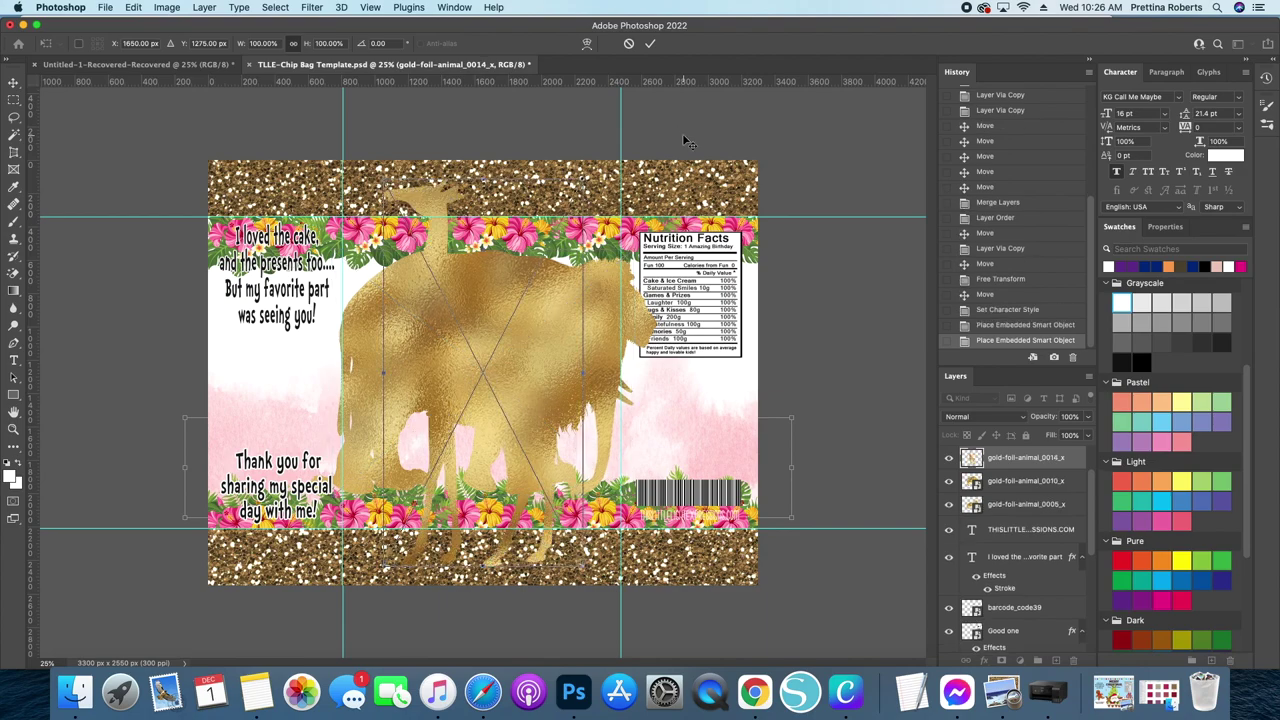
pyautogui.press('Return')
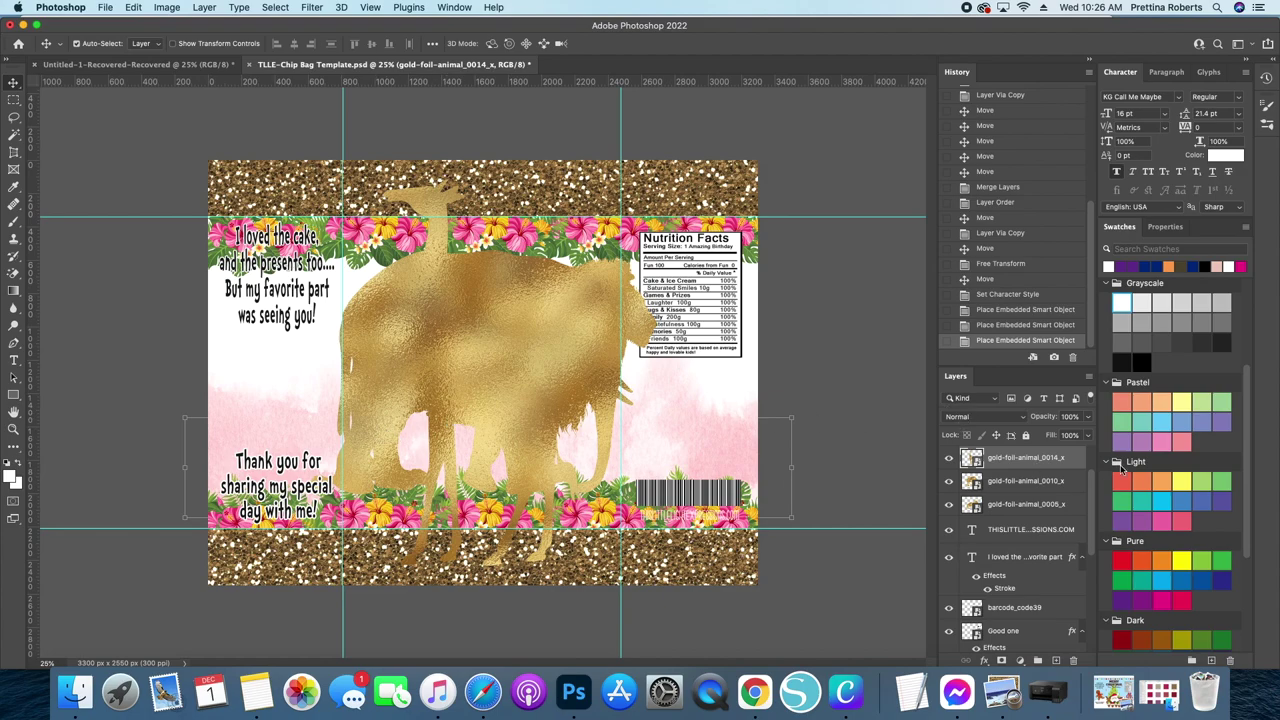
# Step: Lock both flower row layers, Fl_bouquet10 copy 5 and Fl_bouquet10 copy 4
pyautogui.click(572, 522)
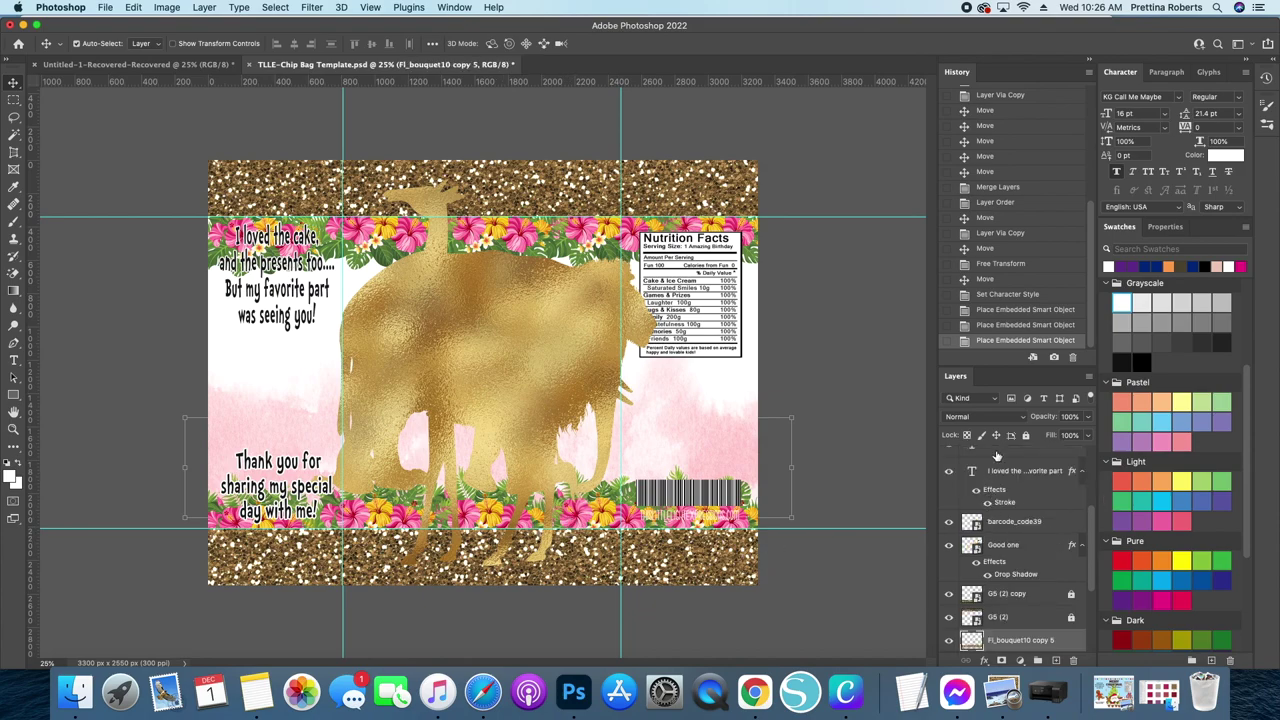
pyautogui.click(1026, 436)
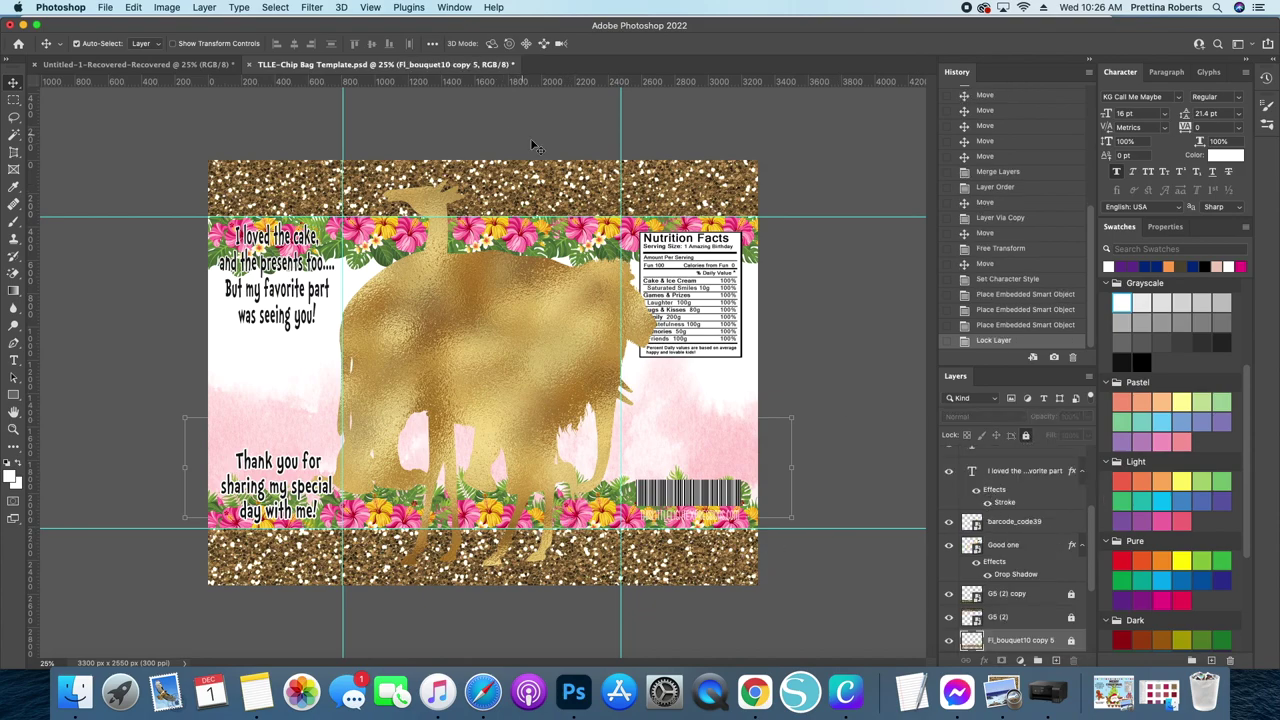
pyautogui.click(534, 238)
pyautogui.click(1026, 436)
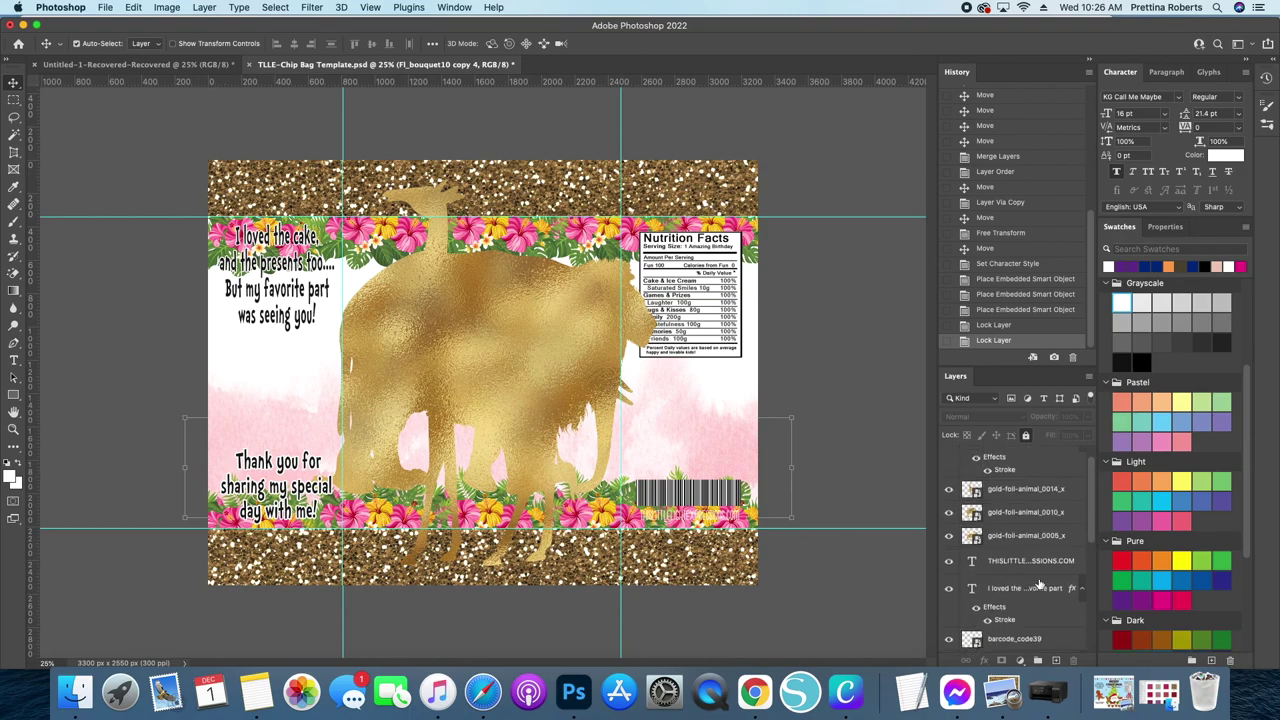
# Step: Scale the three gold foil animal layers down together and position them in the upper part of the center panel
pyautogui.scroll(1, 1026, 585)
pyautogui.click(1026, 541)
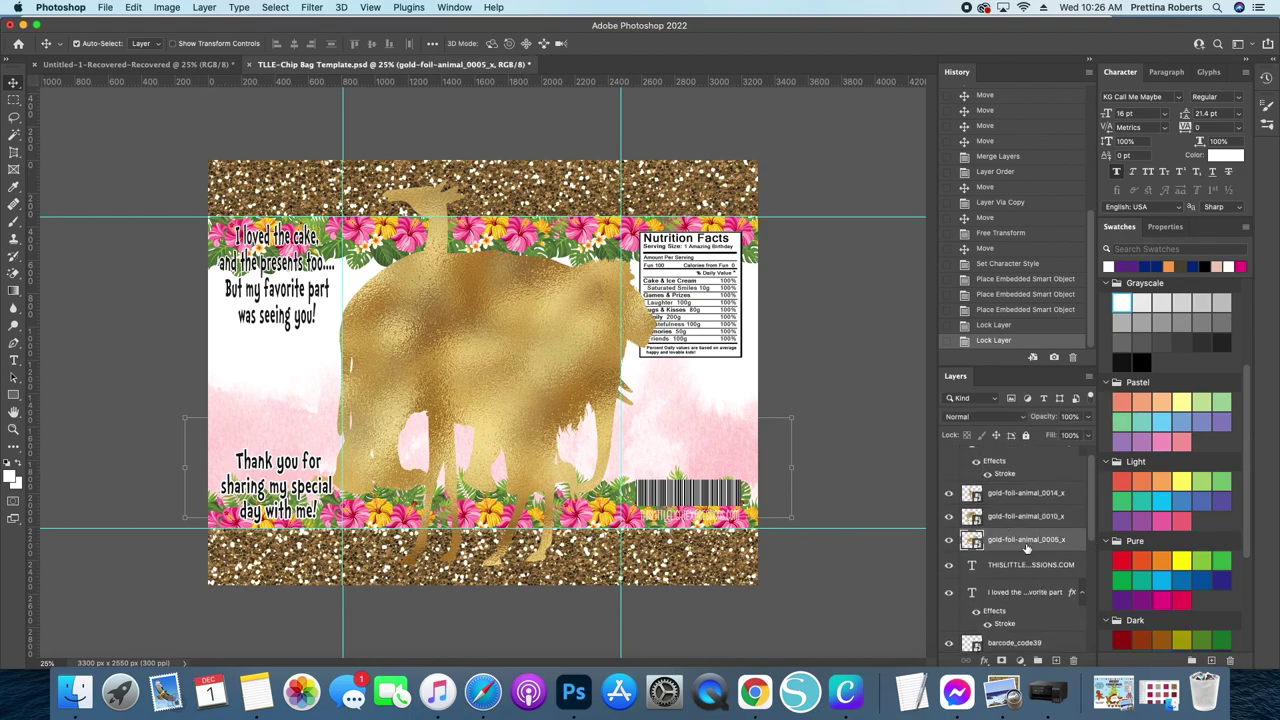
pyautogui.keyDown('shift'); pyautogui.click(1033, 520); pyautogui.keyUp('shift')
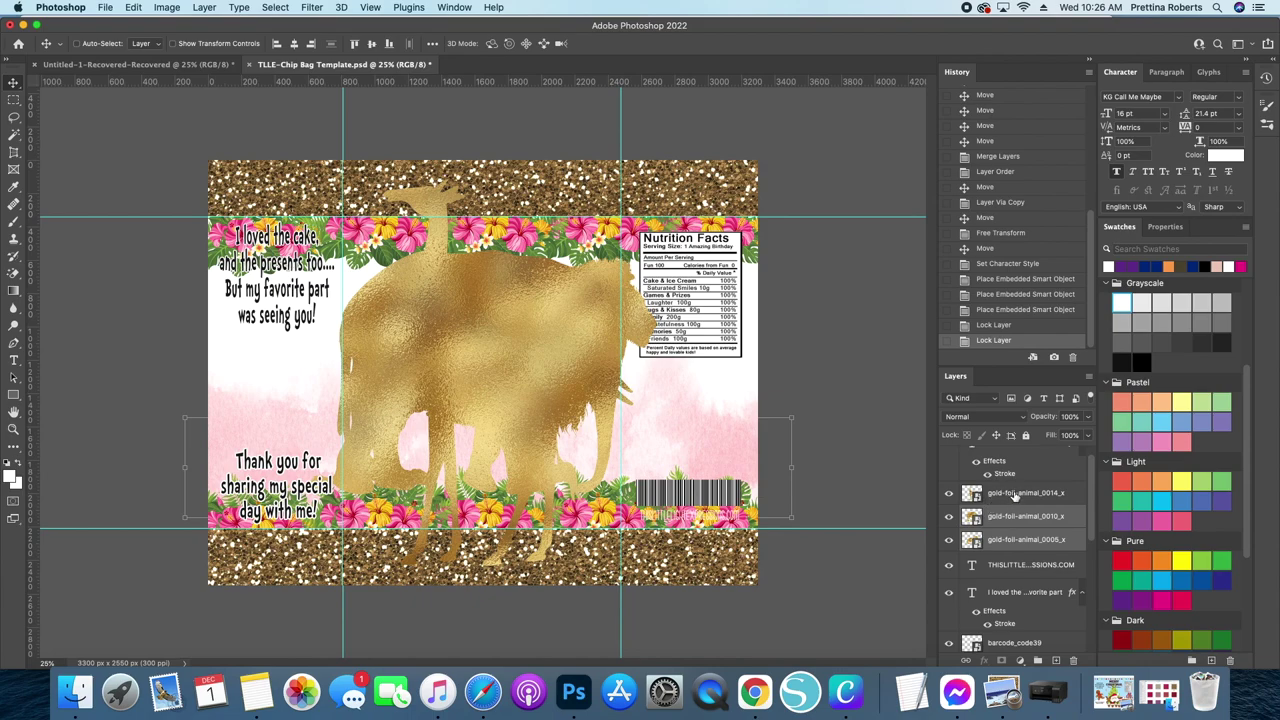
pyautogui.keyDown('shift'); pyautogui.click(1015, 497); pyautogui.keyUp('shift')
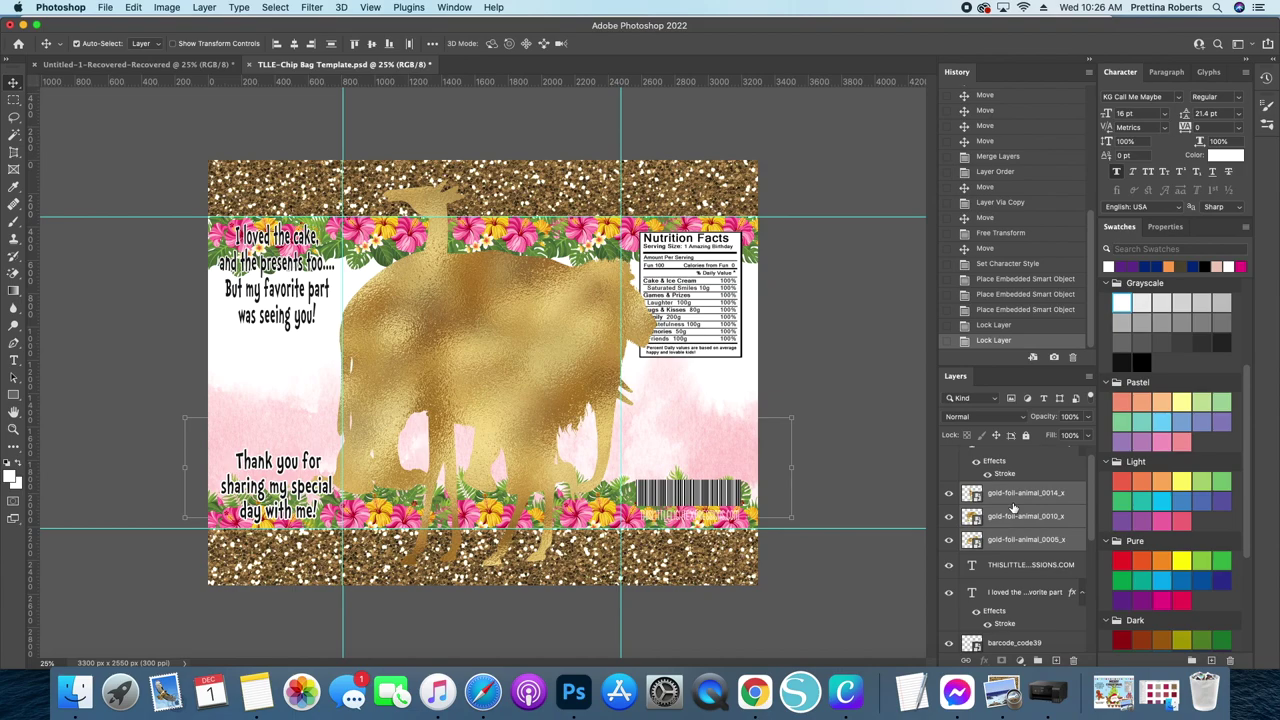
pyautogui.press('super+t')
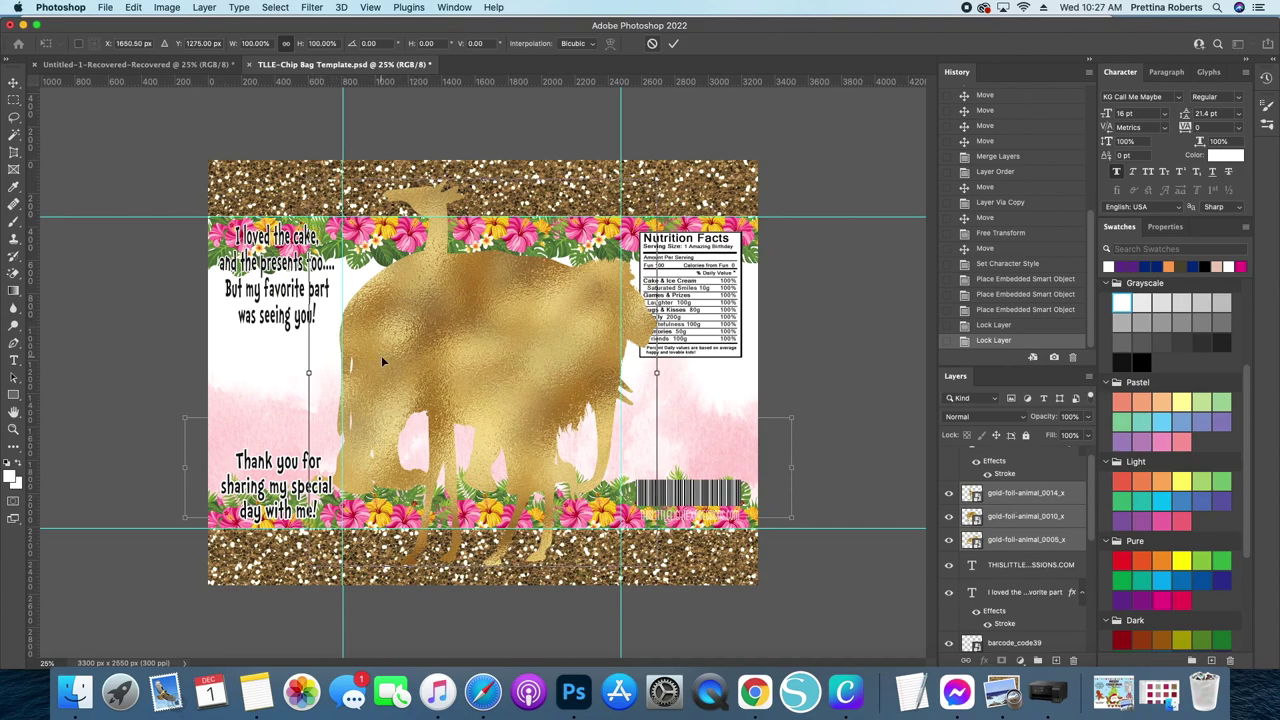
pyautogui.moveTo(308, 374); pyautogui.dragTo(482, 320)
pyautogui.moveTo(525, 357); pyautogui.dragTo(539, 377)
pyautogui.doubleClick(490, 324)
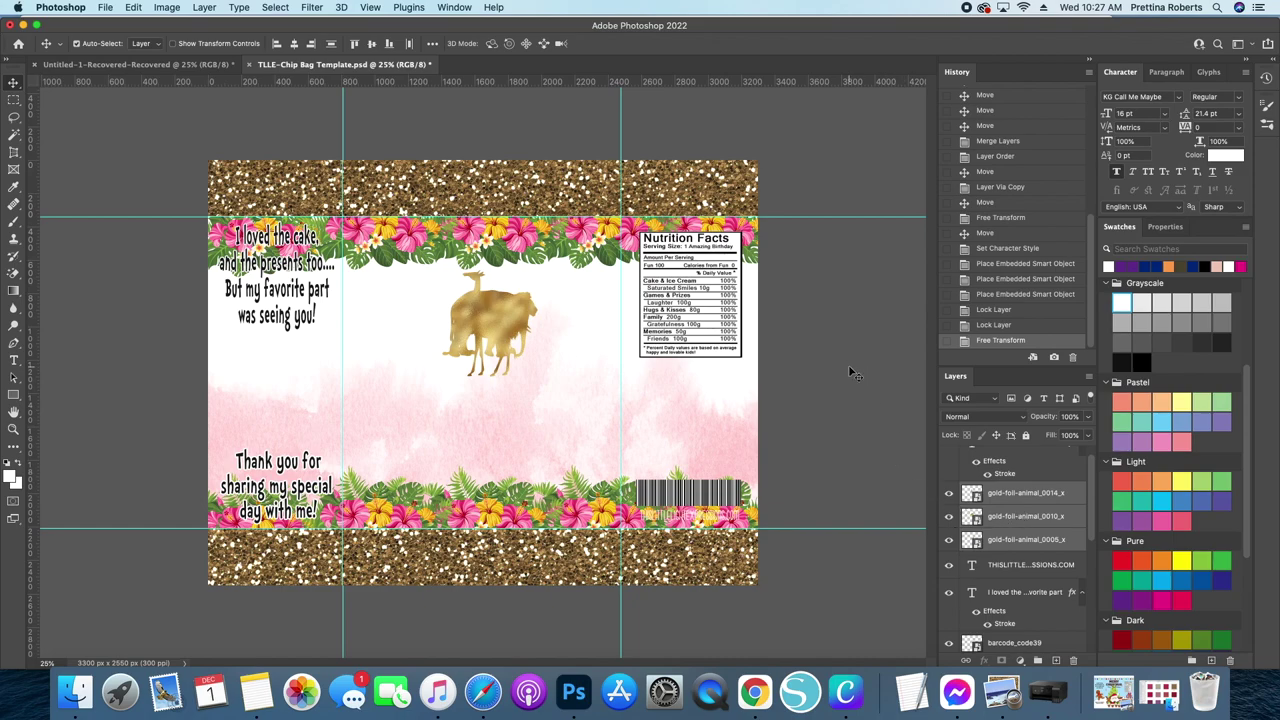
pyautogui.click(798, 374)
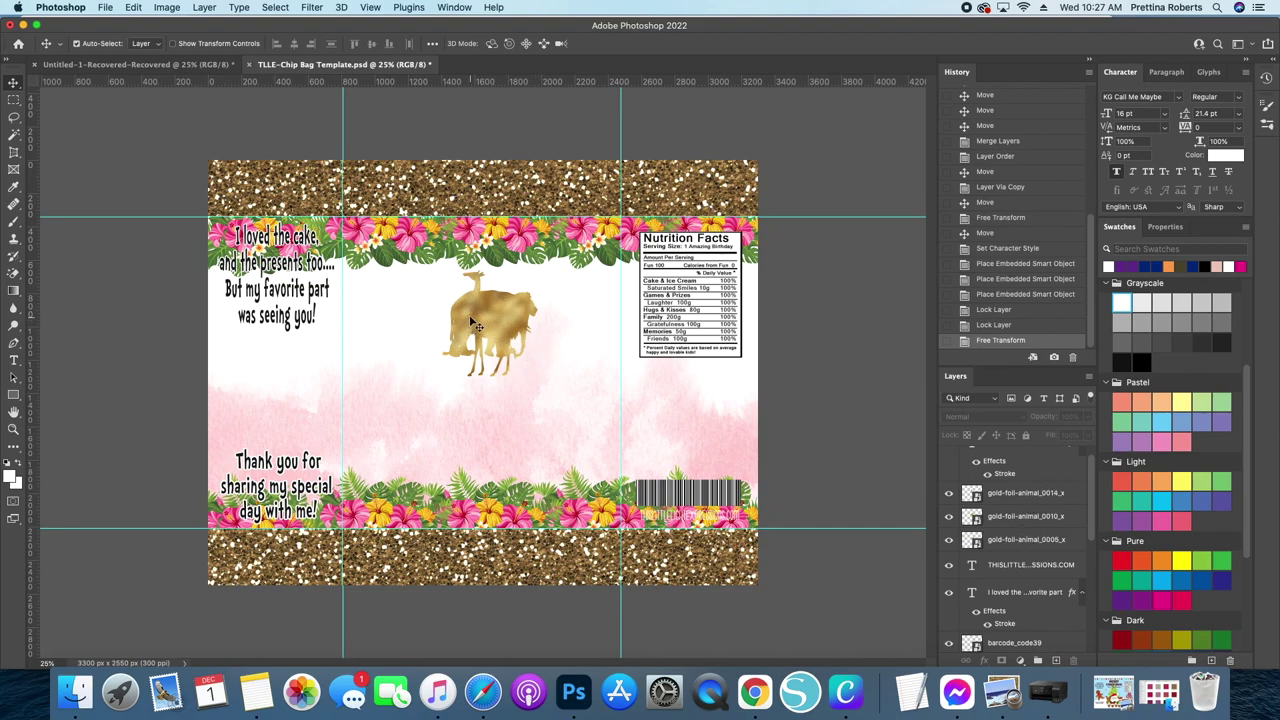
# Step: Separate the animals into a row beneath the top flowers of the center panel, with the lion first, giraffe in the middle and elephant last
pyautogui.moveTo(478, 296); pyautogui.dragTo(507, 347)
pyautogui.moveTo(483, 330); pyautogui.dragTo(398, 322)
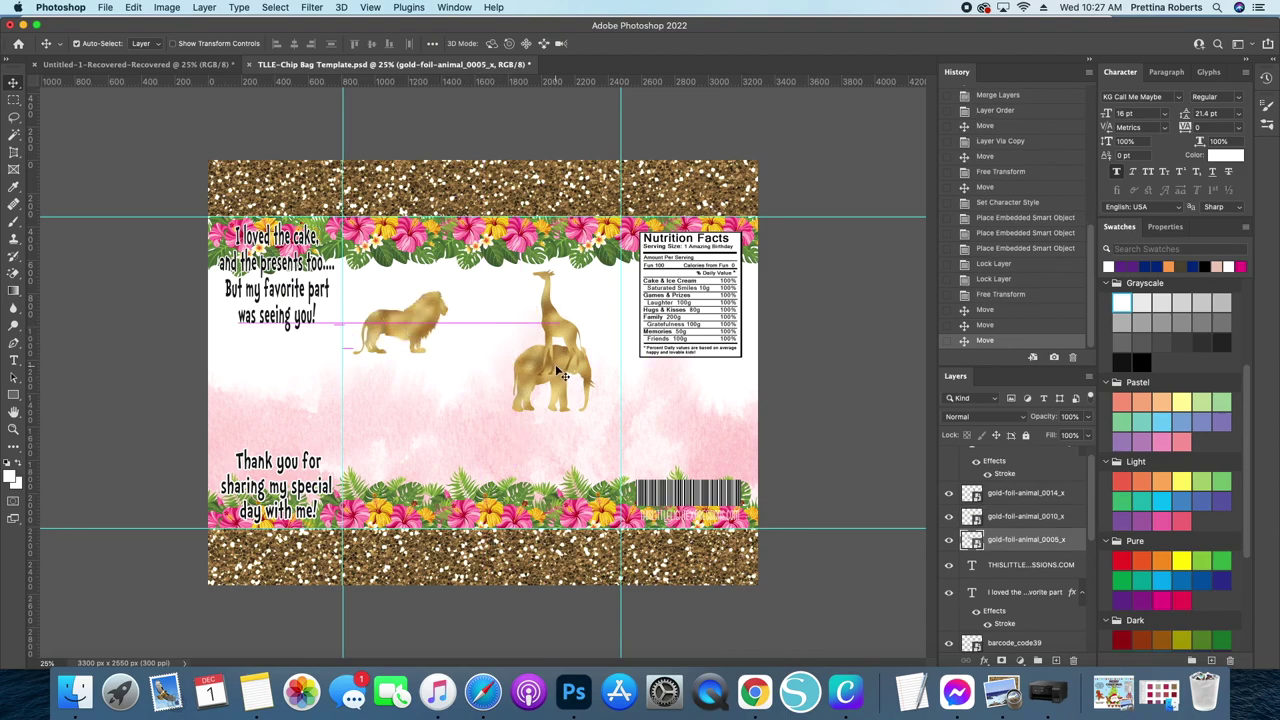
pyautogui.moveTo(535, 383); pyautogui.dragTo(480, 285)
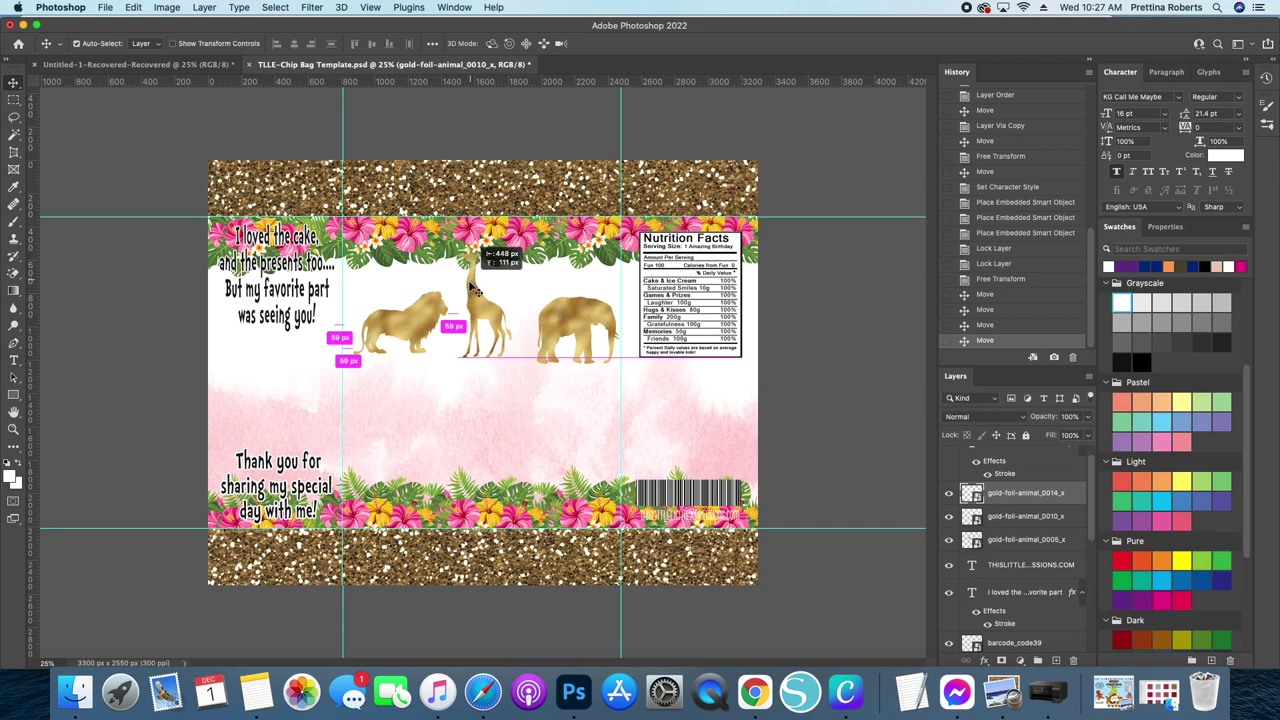
pyautogui.moveTo(390, 341); pyautogui.dragTo(378, 351)
pyautogui.moveTo(493, 320); pyautogui.dragTo(486, 326)
pyautogui.moveTo(590, 326); pyautogui.dragTo(574, 326)
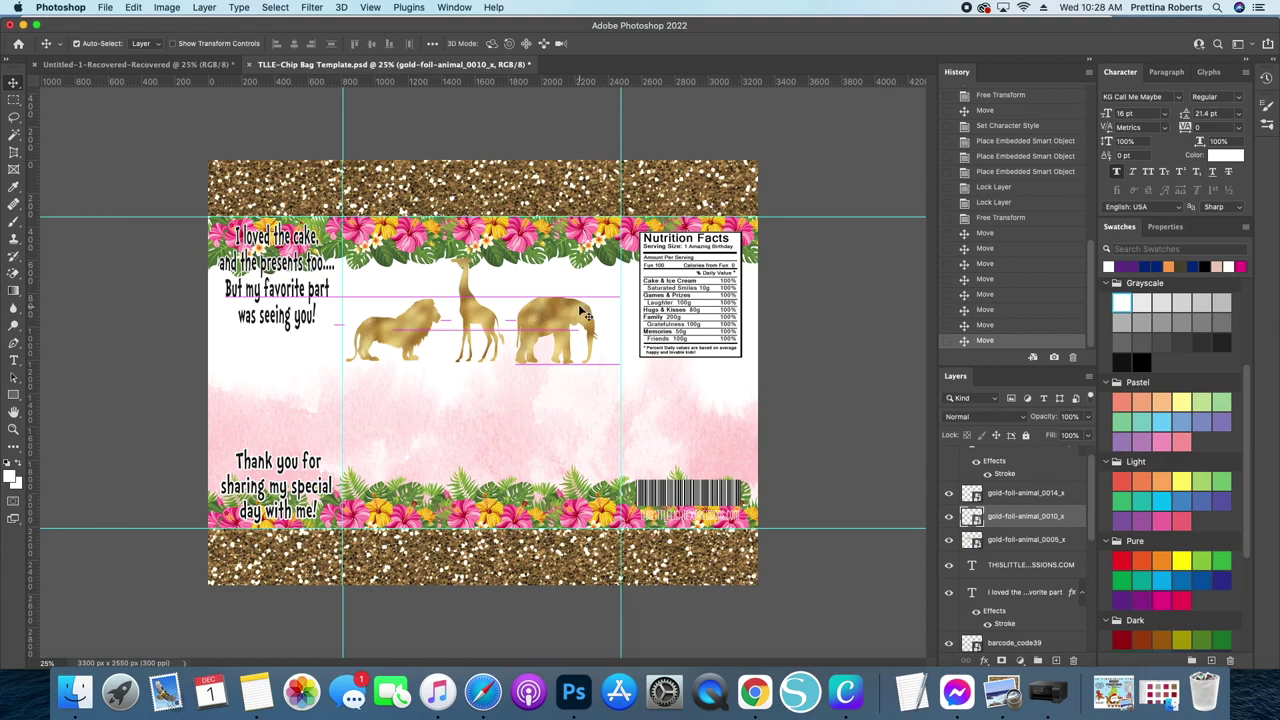
# Step: Flip the gold foil elephant horizontally and nudge it closer to the giraffe
pyautogui.press('super+t')
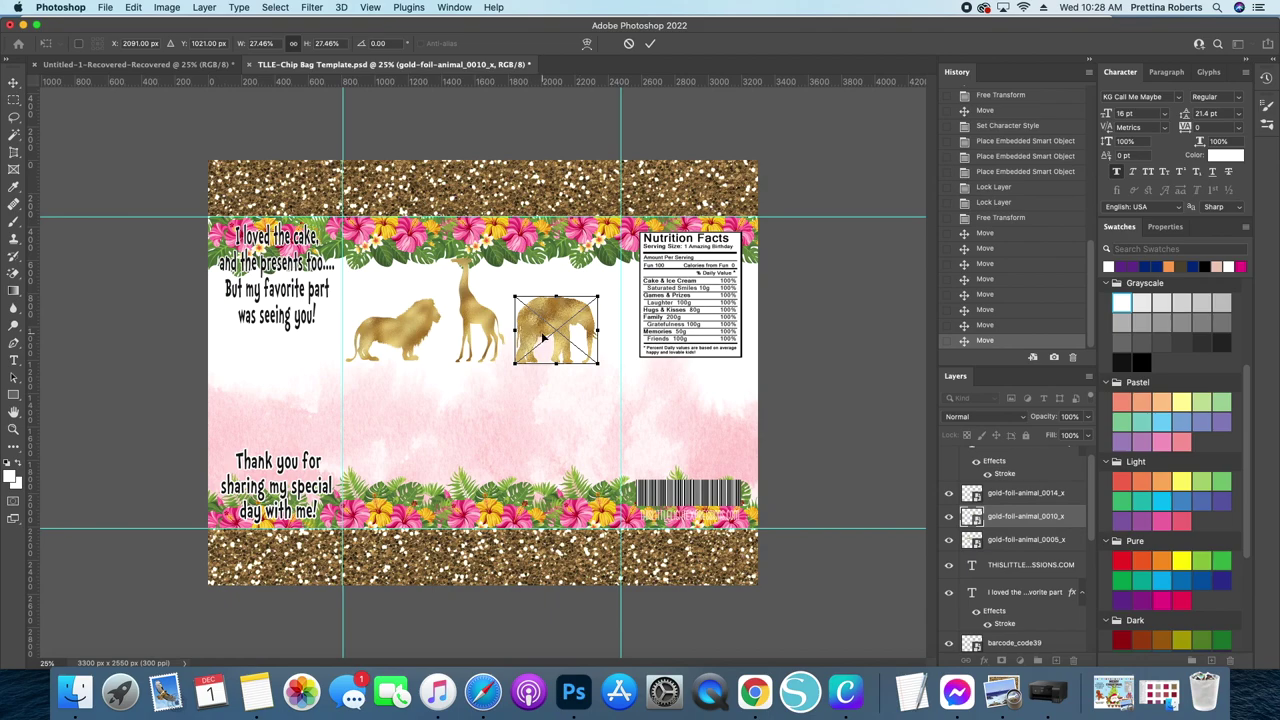
pyautogui.rightClick(544, 338)
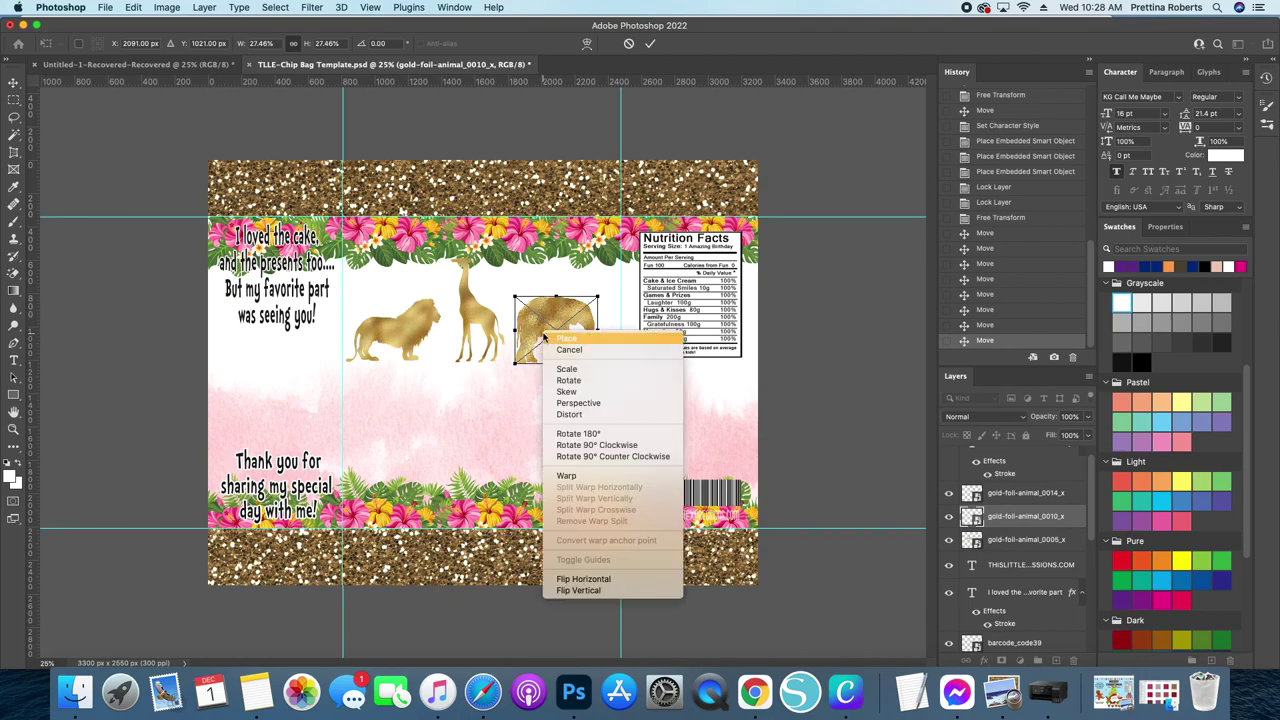
pyautogui.click(584, 579)
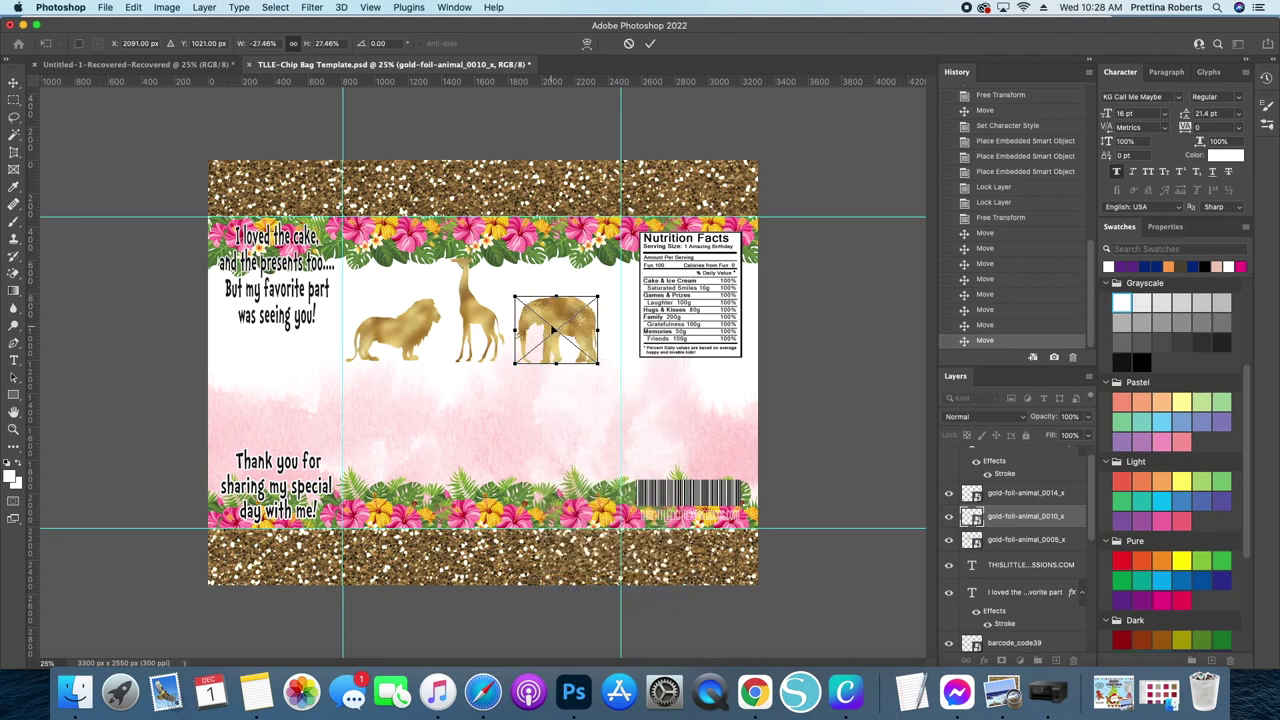
pyautogui.press('Return')
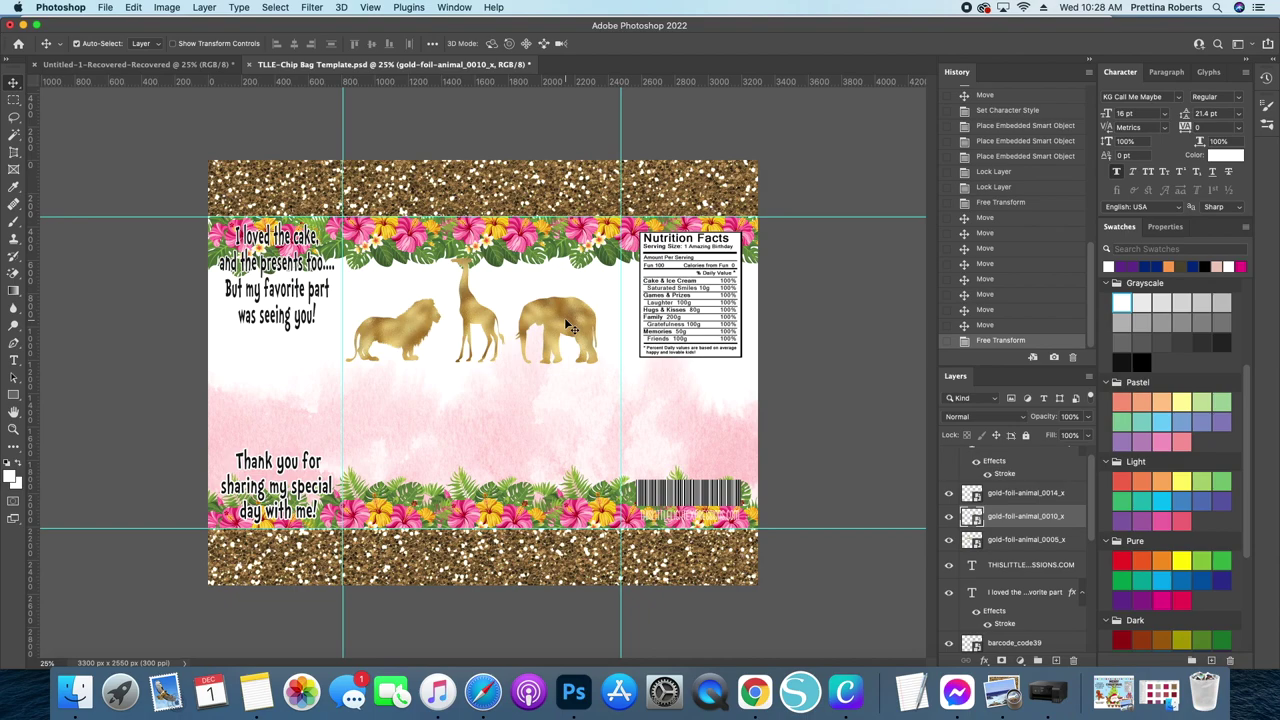
pyautogui.press('Left')
pyautogui.press('Left')
pyautogui.press('Left')
pyautogui.press('Left')
pyautogui.press('Left')
pyautogui.press('Left')
pyautogui.press('Left')
pyautogui.press('Left')
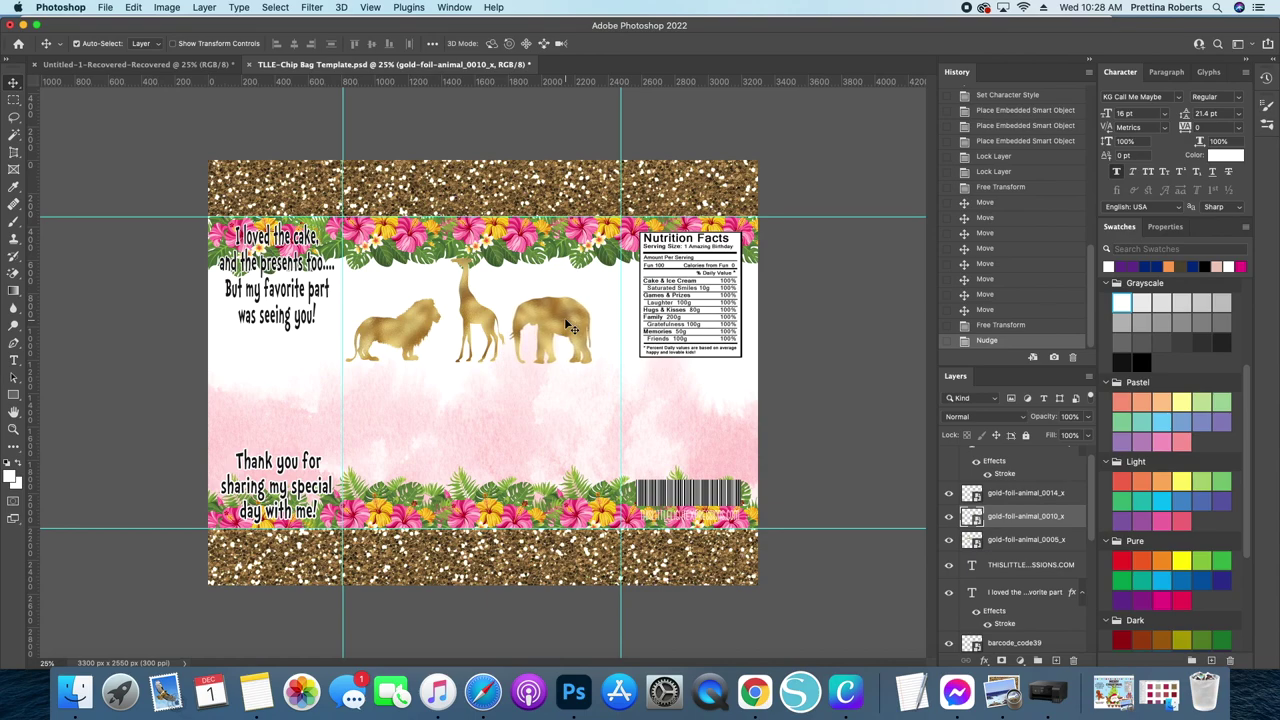
# Step: Nudge the gold foil lion closer to the giraffe to tighten the row of animals, leaving no layer selected
pyautogui.click(411, 330)
pyautogui.press('Right')
pyautogui.press('Right')
pyautogui.press('Right')
pyautogui.press('Right')
pyautogui.press('Right')
pyautogui.press('Right')
pyautogui.press('Right')
pyautogui.press('Right')
pyautogui.press('Right')
pyautogui.press('Right')
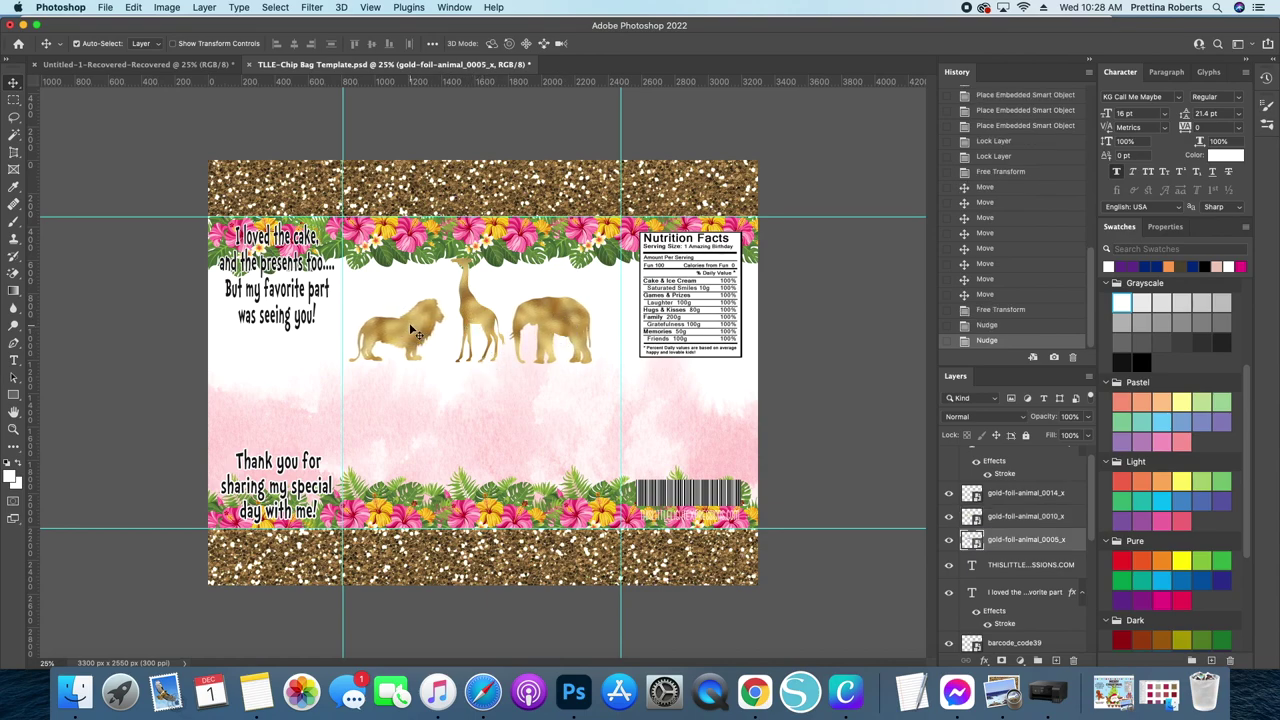
pyautogui.press('Right')
pyautogui.press('Right')
pyautogui.press('Right')
pyautogui.press('Right')
pyautogui.press('Right')
pyautogui.press('Right')
pyautogui.press('Right')
pyautogui.press('Right')
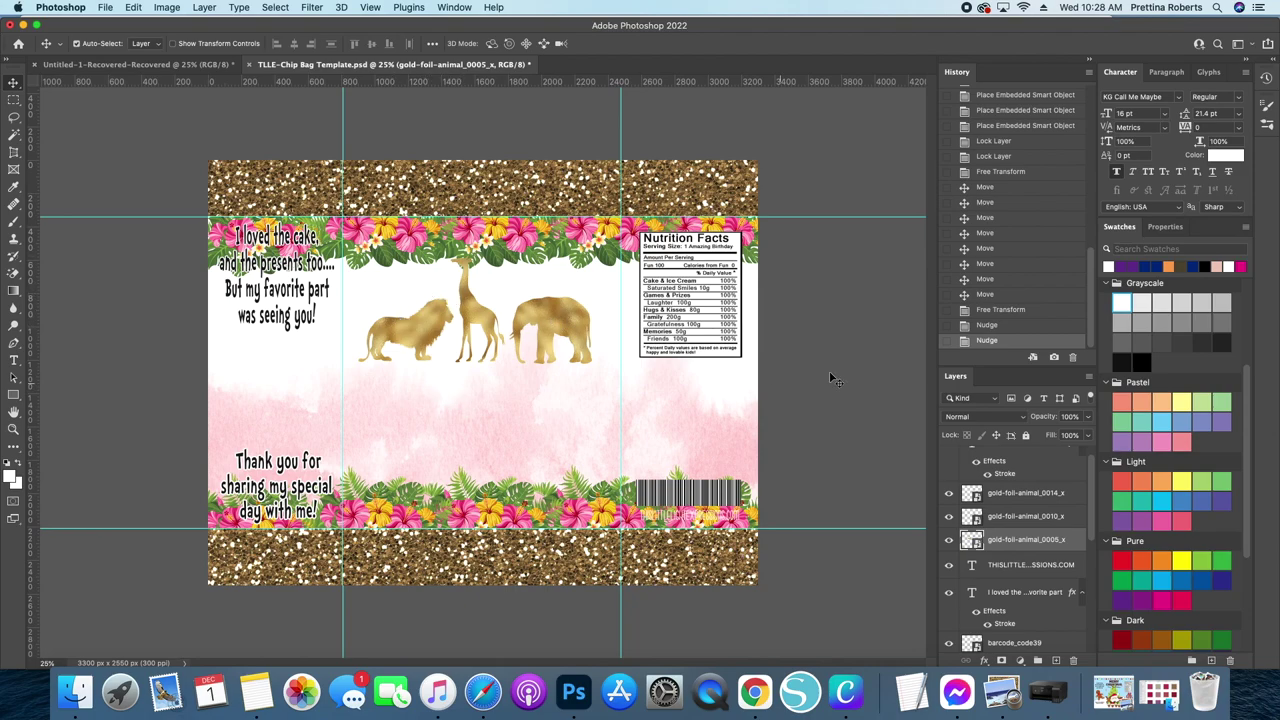
pyautogui.click(881, 416)
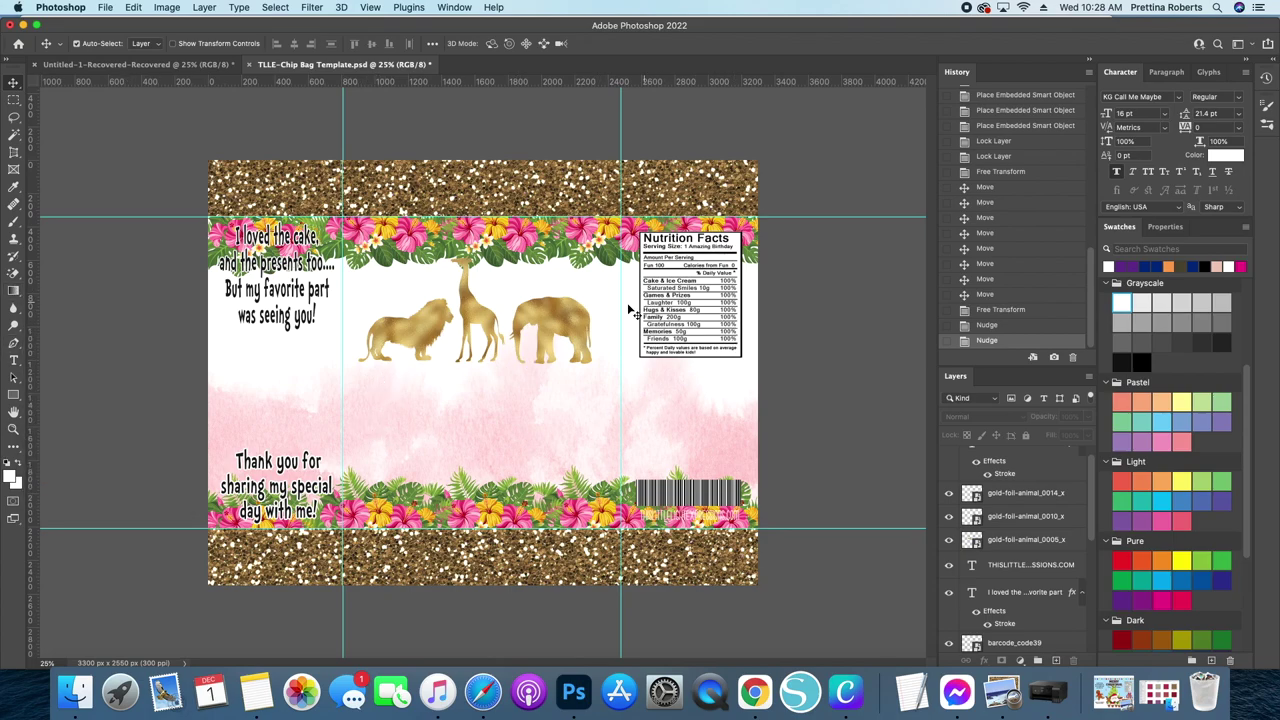
# Step: Add a horizontal text layer reading "WELCOME" on the center panel beneath the lion
pyautogui.click(15, 363)
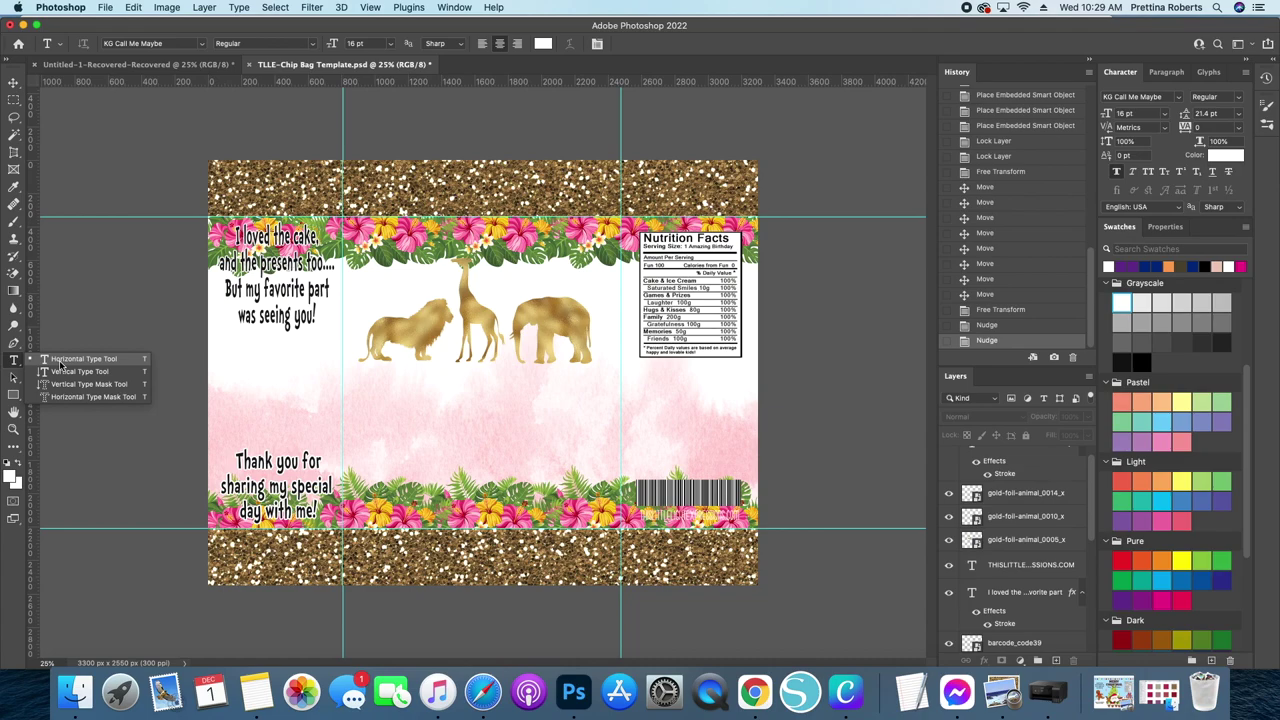
pyautogui.click(60, 360)
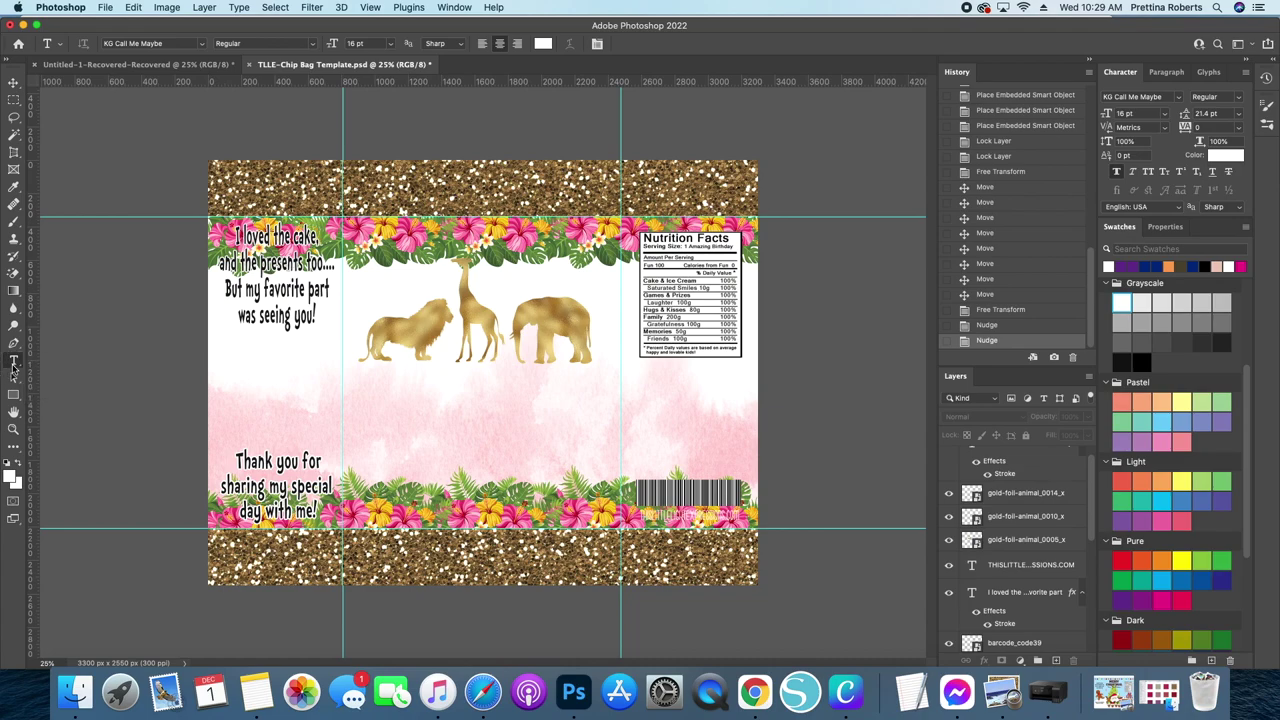
pyautogui.click(372, 394)
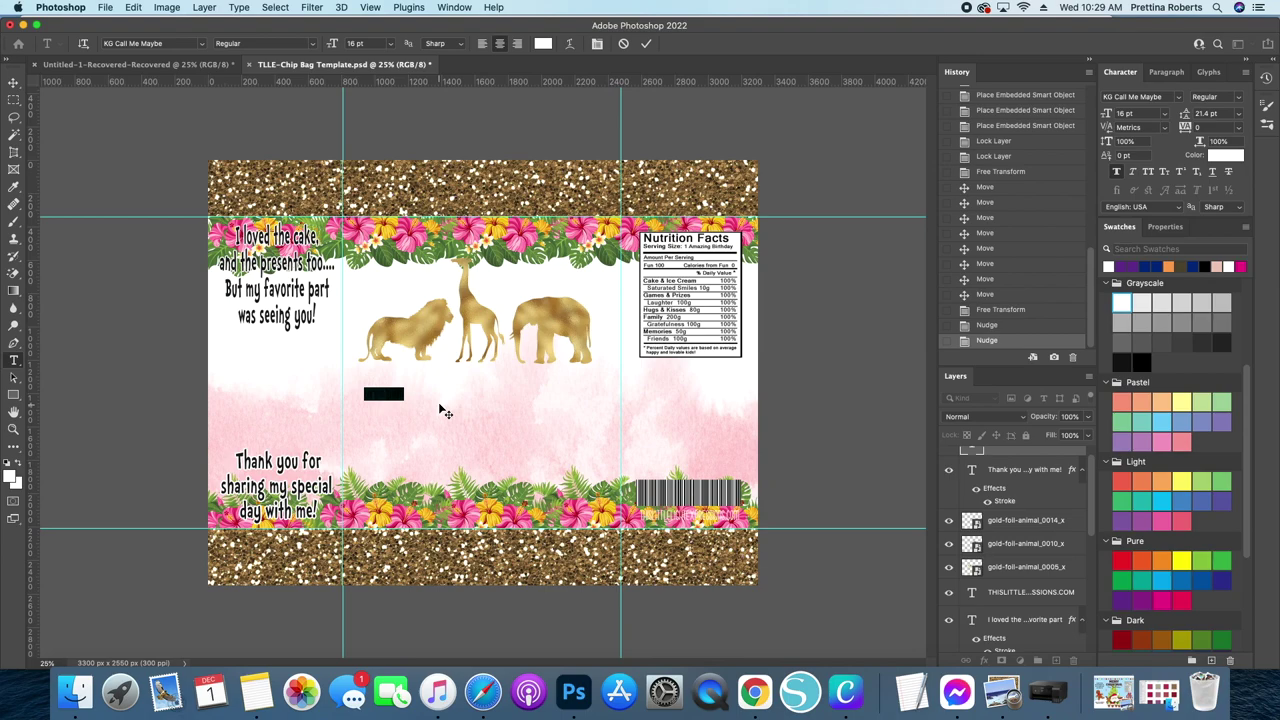
pyautogui.press('BackSpace')
pyautogui.write('Ha')
pyautogui.click(648, 44)
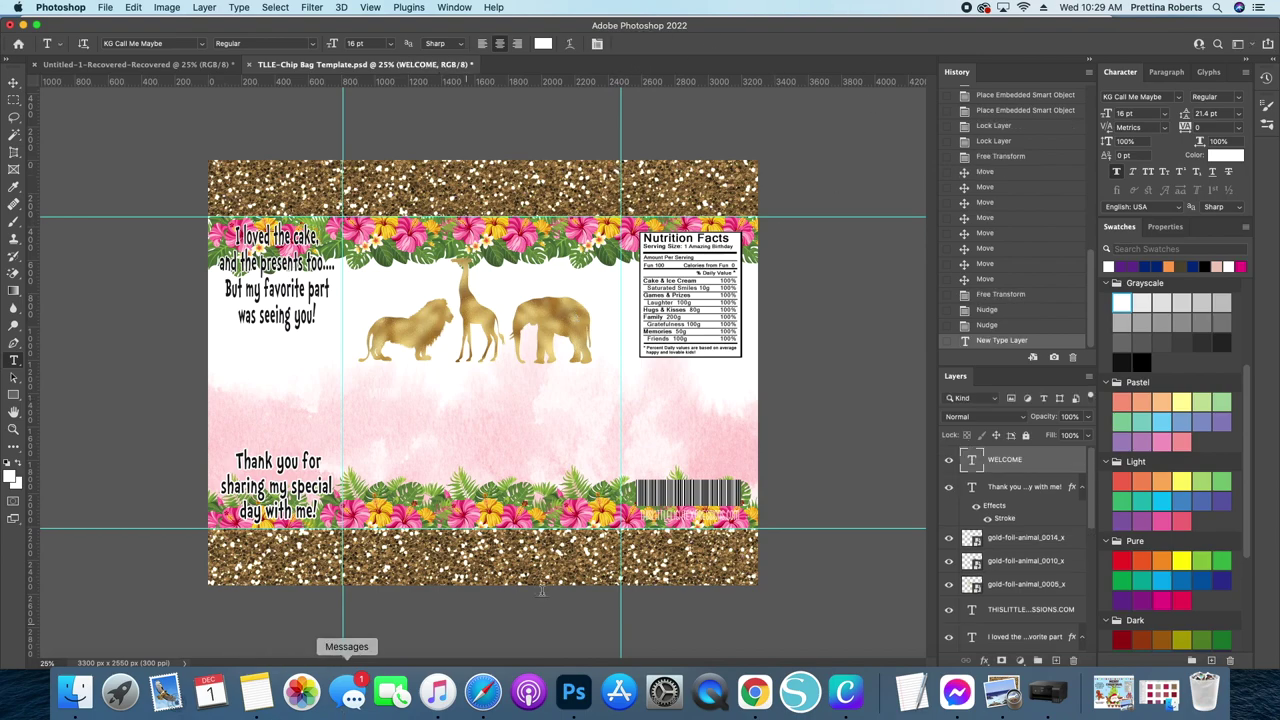
# Step: Color the WELCOME text with the near-black Grayscale swatch and move it directly below the giraffe
pyautogui.click(1124, 360)
pyautogui.press('v')
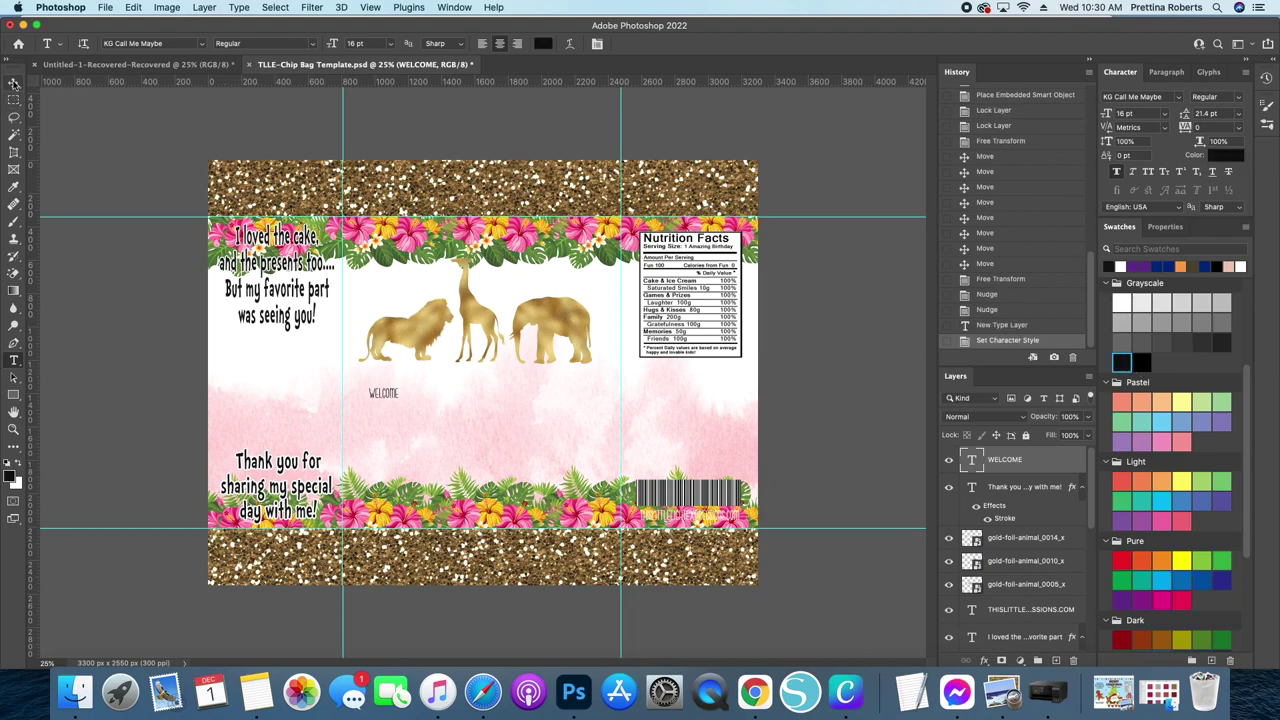
pyautogui.click(390, 402)
pyautogui.moveTo(423, 390); pyautogui.dragTo(487, 386)
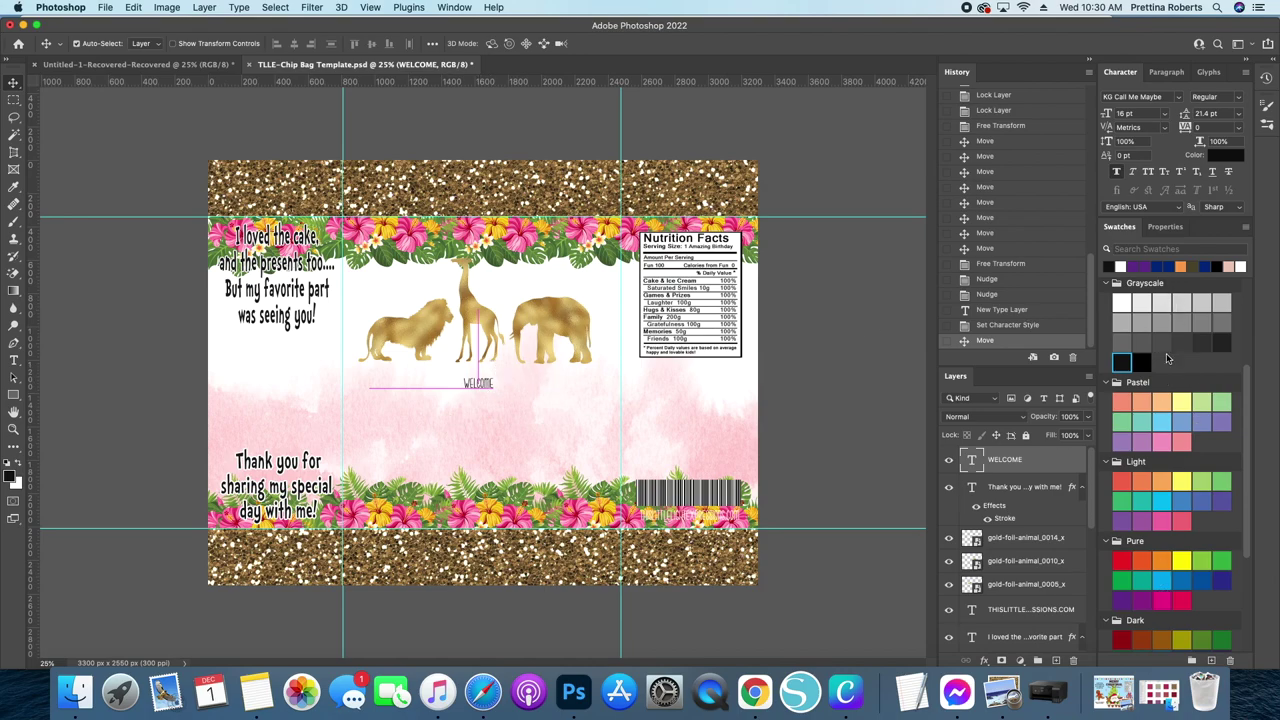
# Step: Look through the swatch color groups and the list of panels that can be shown in the workspace
pyautogui.scroll(5, 1180, 474)
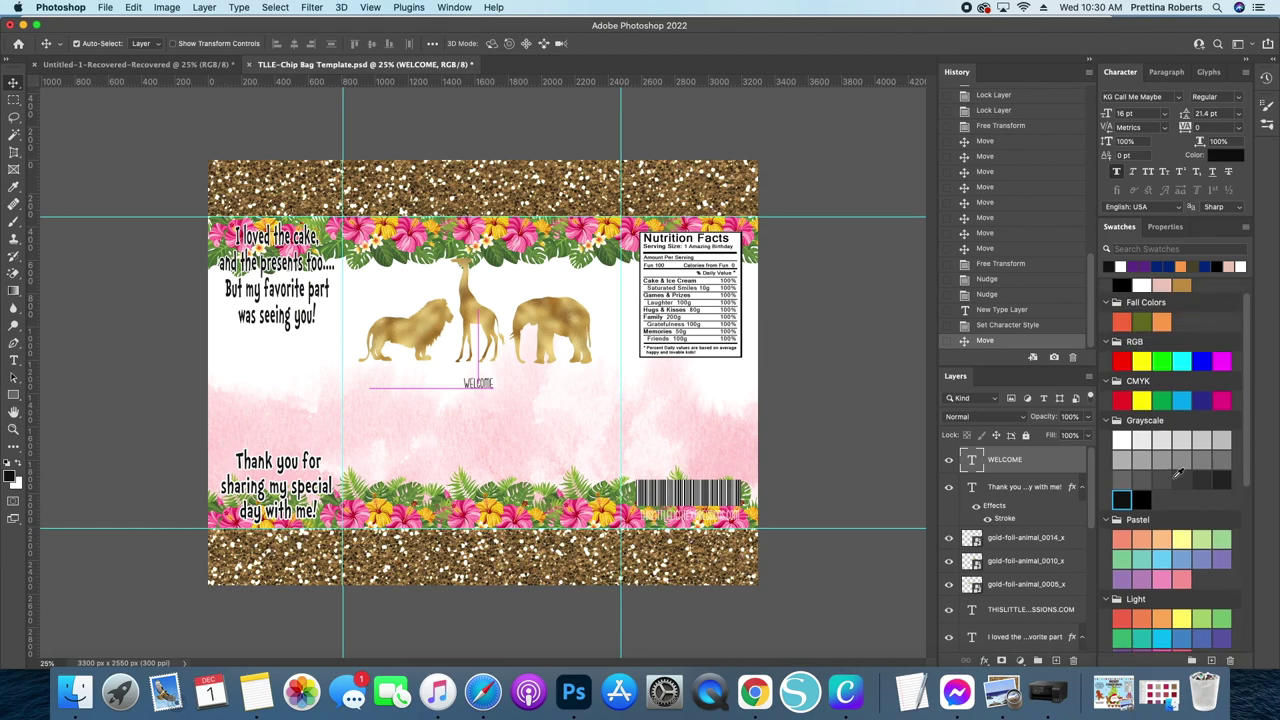
pyautogui.click(1170, 349)
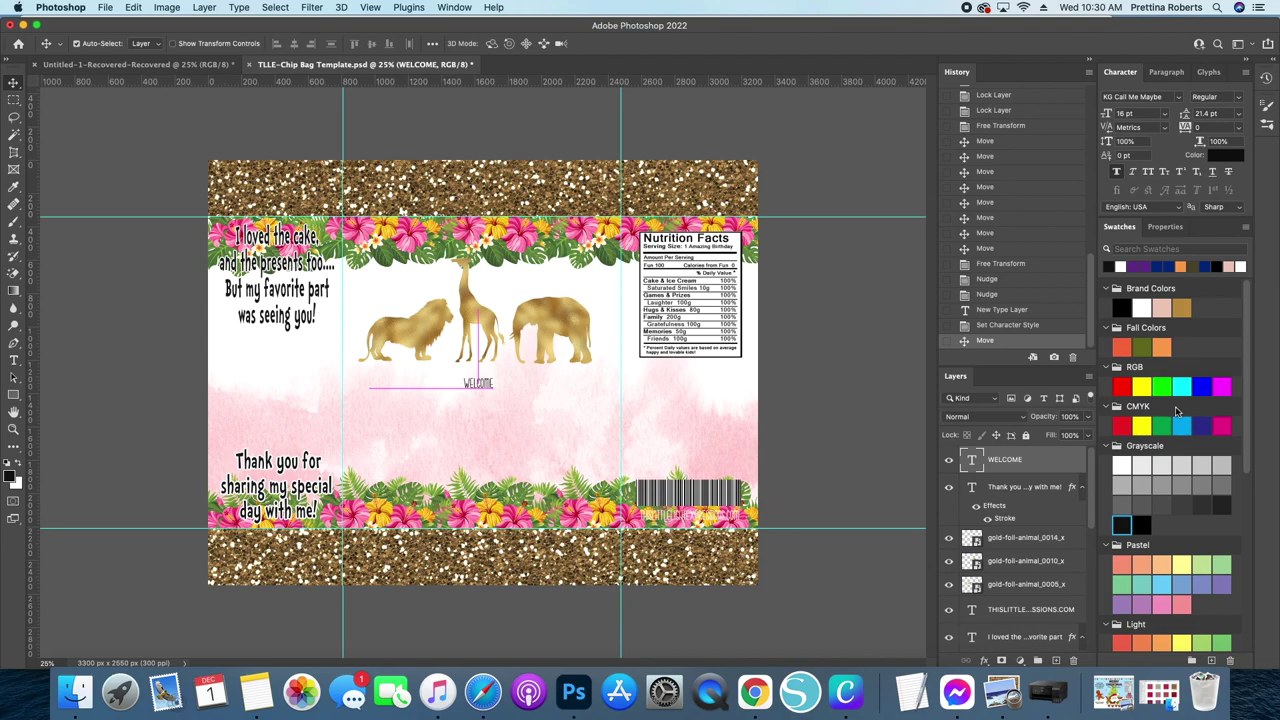
pyautogui.scroll(-3, 1176, 406)
pyautogui.scroll(-4, 1178, 420)
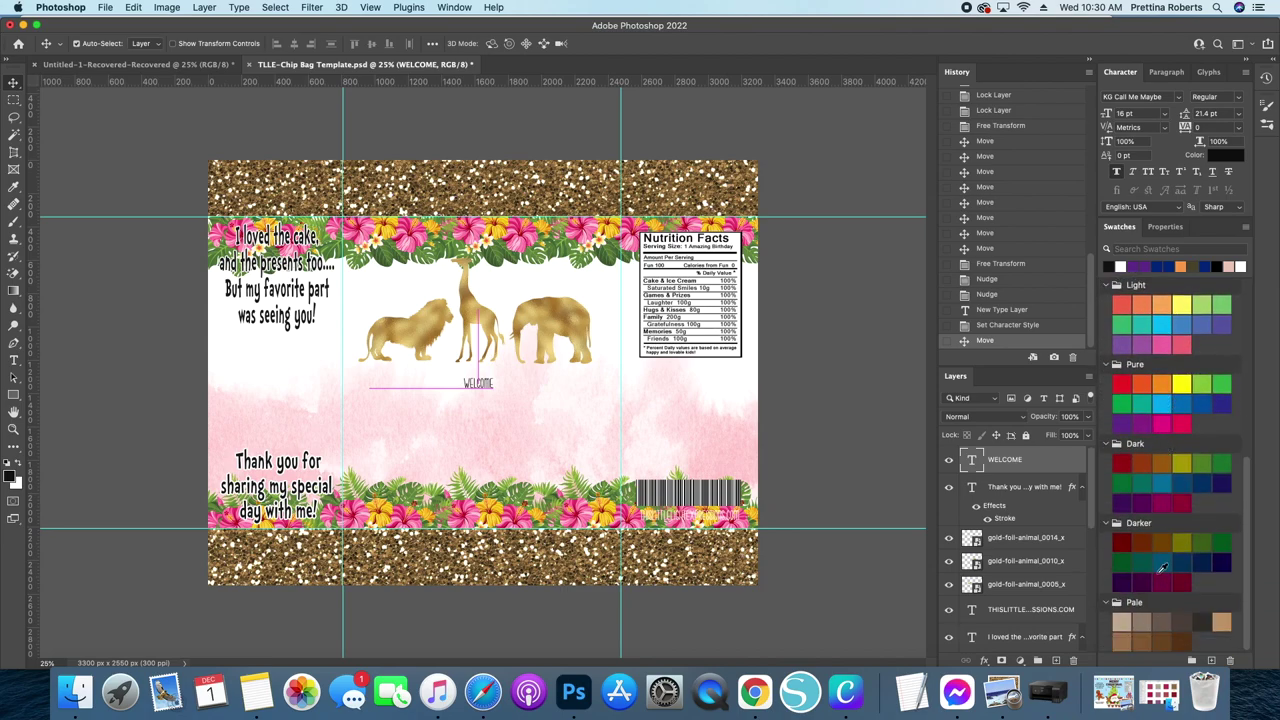
pyautogui.scroll(7, 1181, 456)
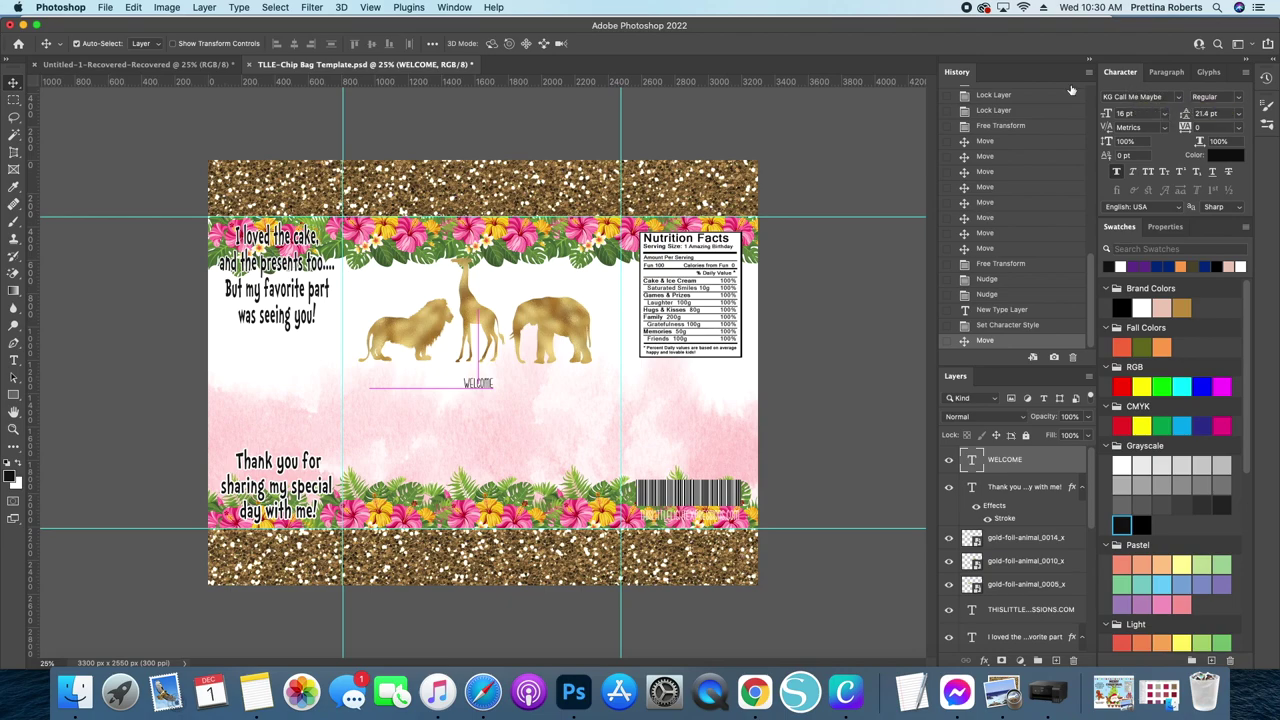
pyautogui.click(452, 8)
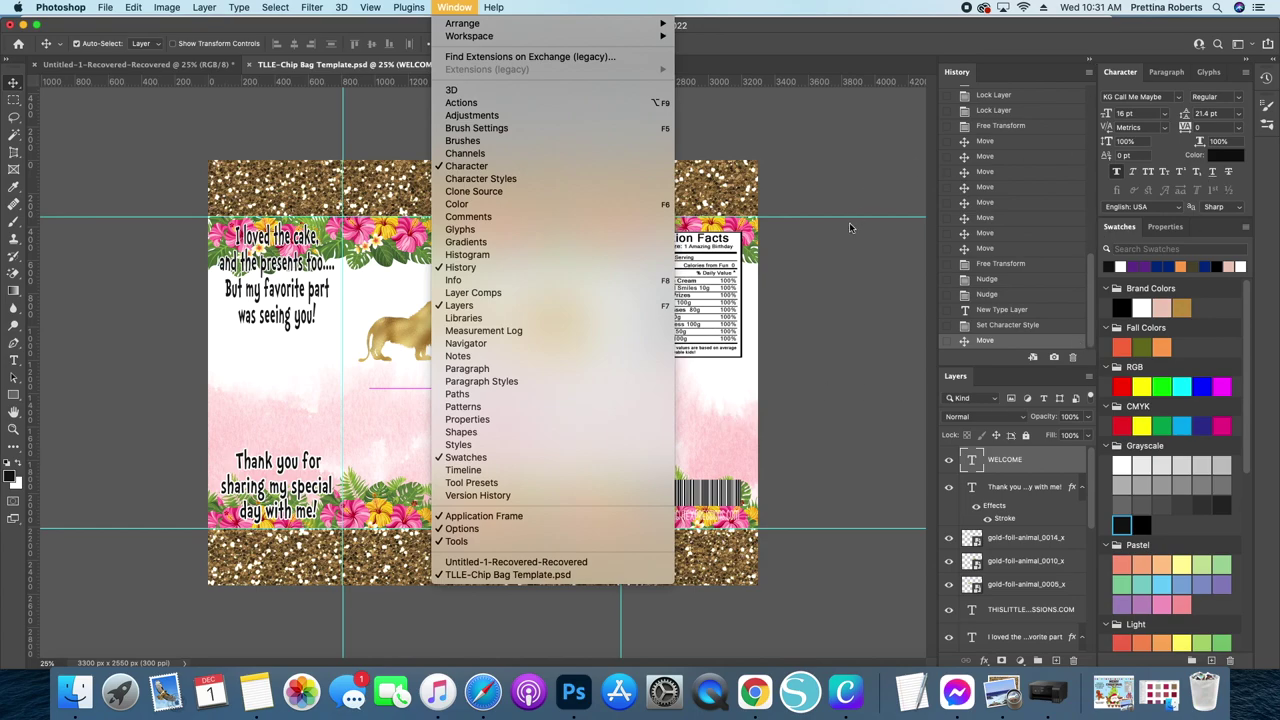
pyautogui.click(853, 253)
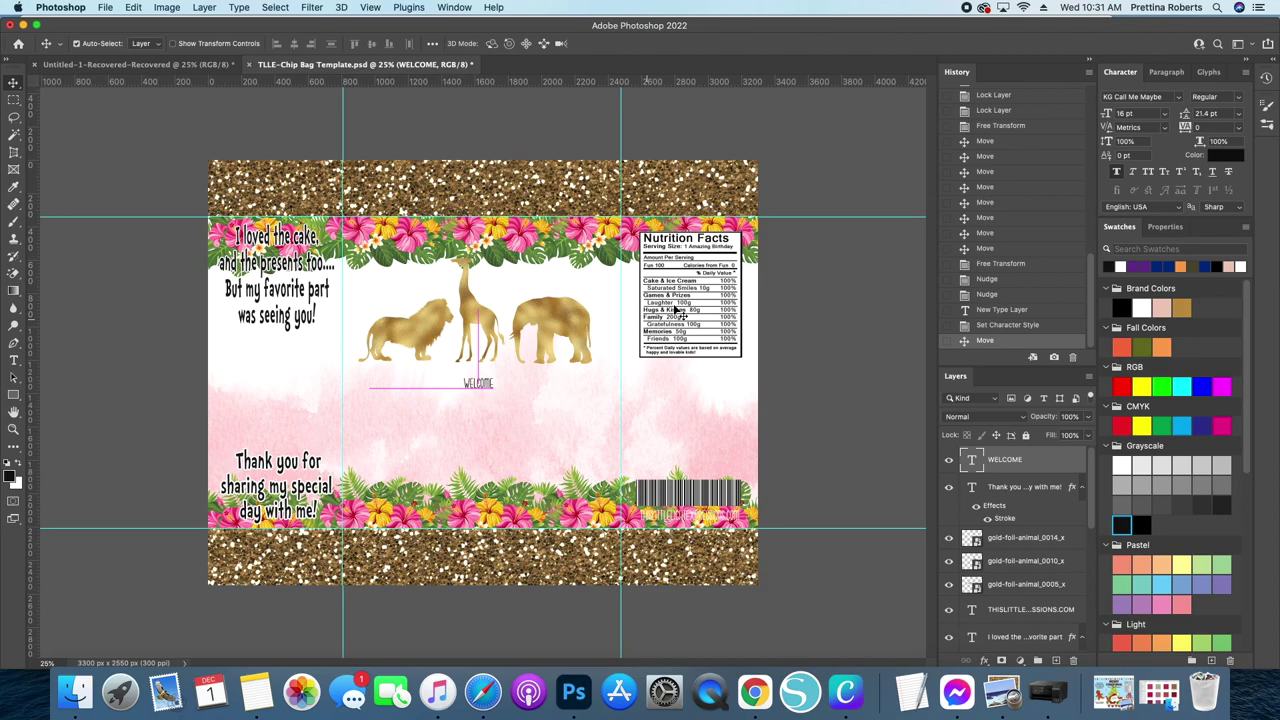
# Step: Enlarge the WELCOME text to 48 pt and move it lower to clear the animals' feet
pyautogui.click(1164, 114)
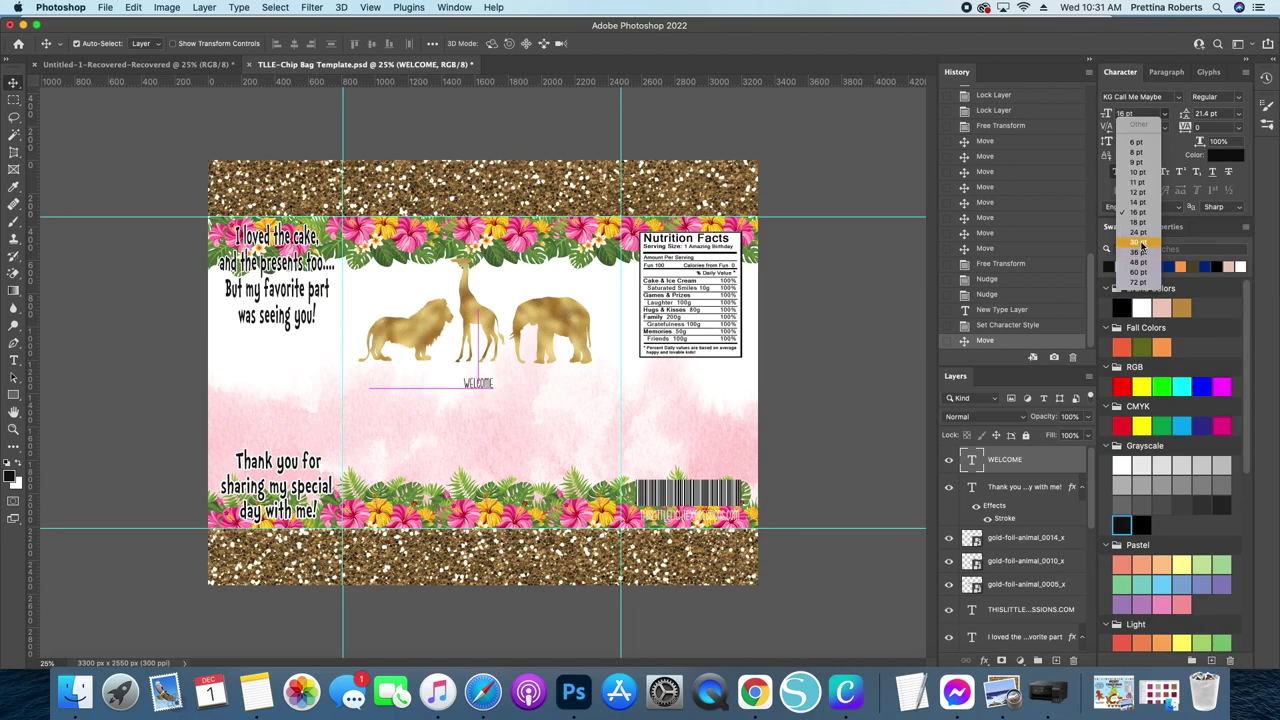
pyautogui.click(1142, 243)
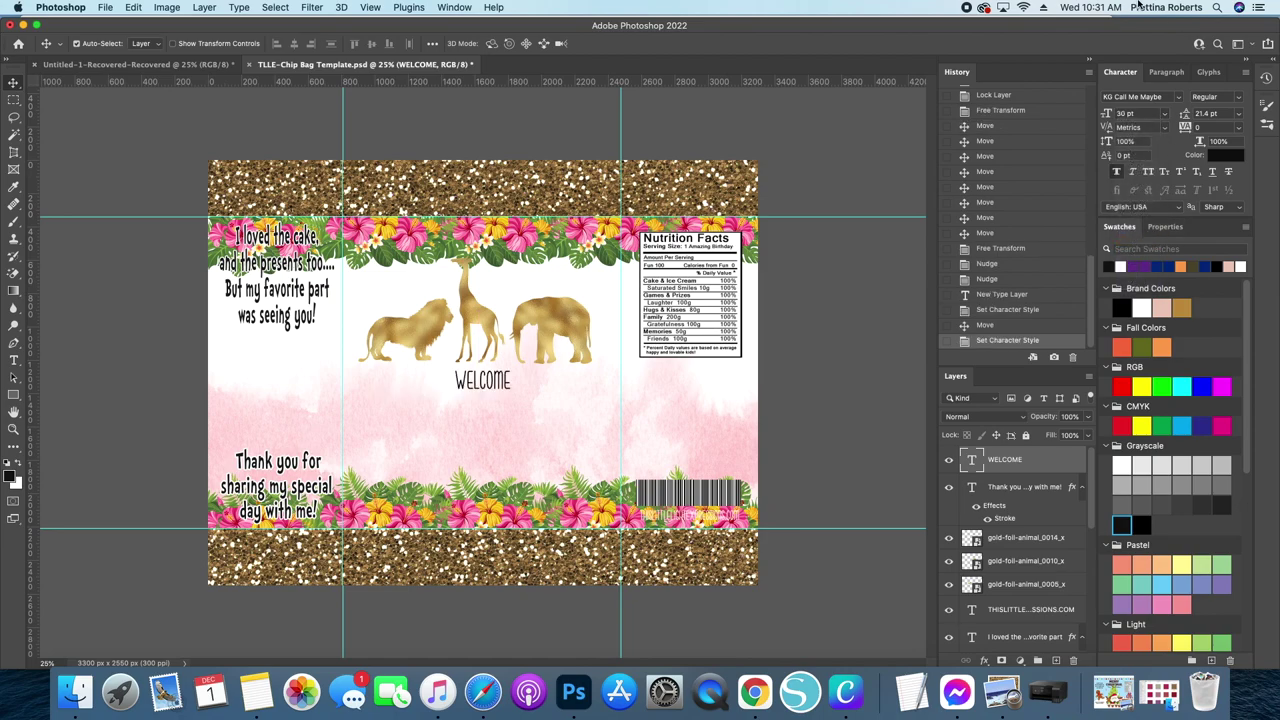
pyautogui.click(1166, 114)
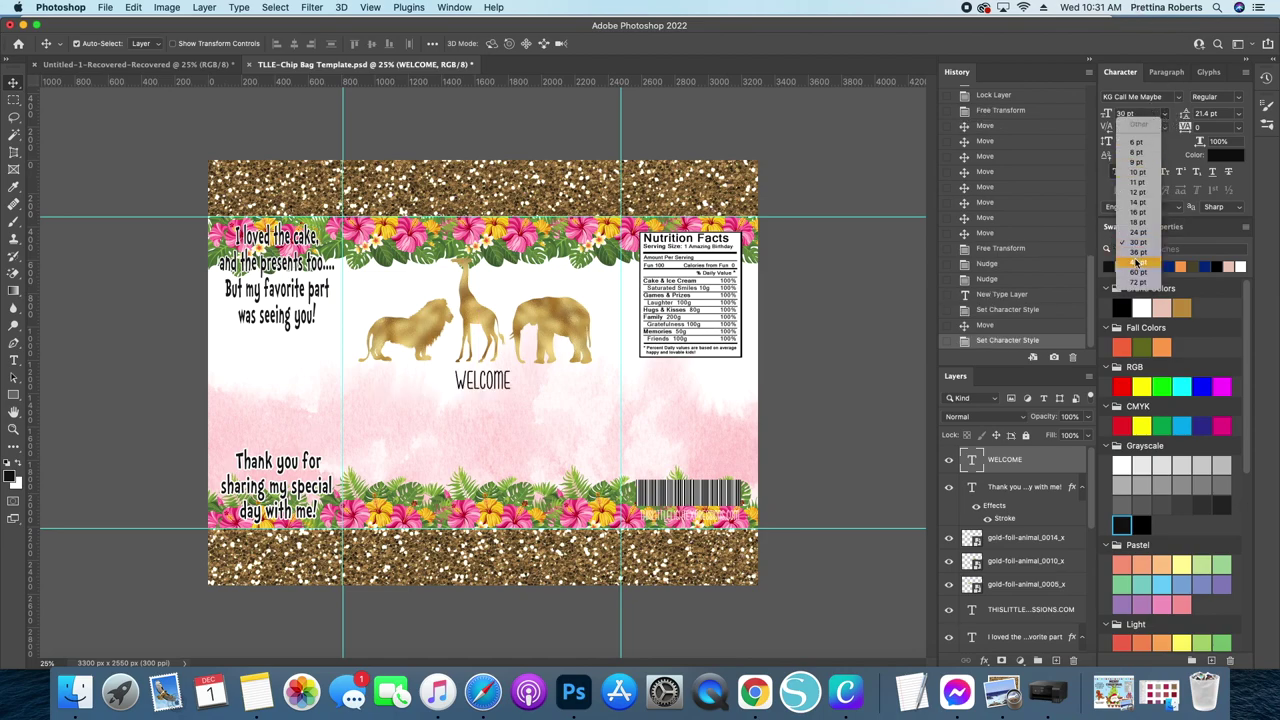
pyautogui.click(1138, 264)
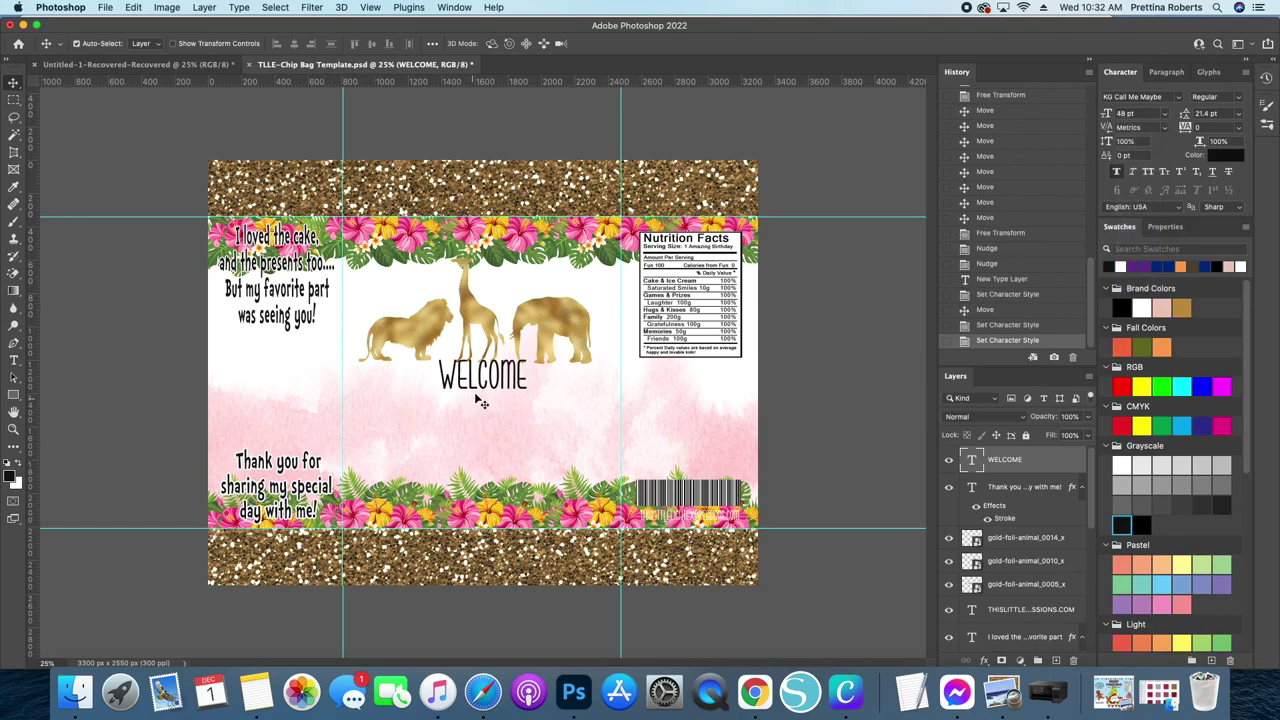
pyautogui.moveTo(489, 392); pyautogui.dragTo(489, 415)
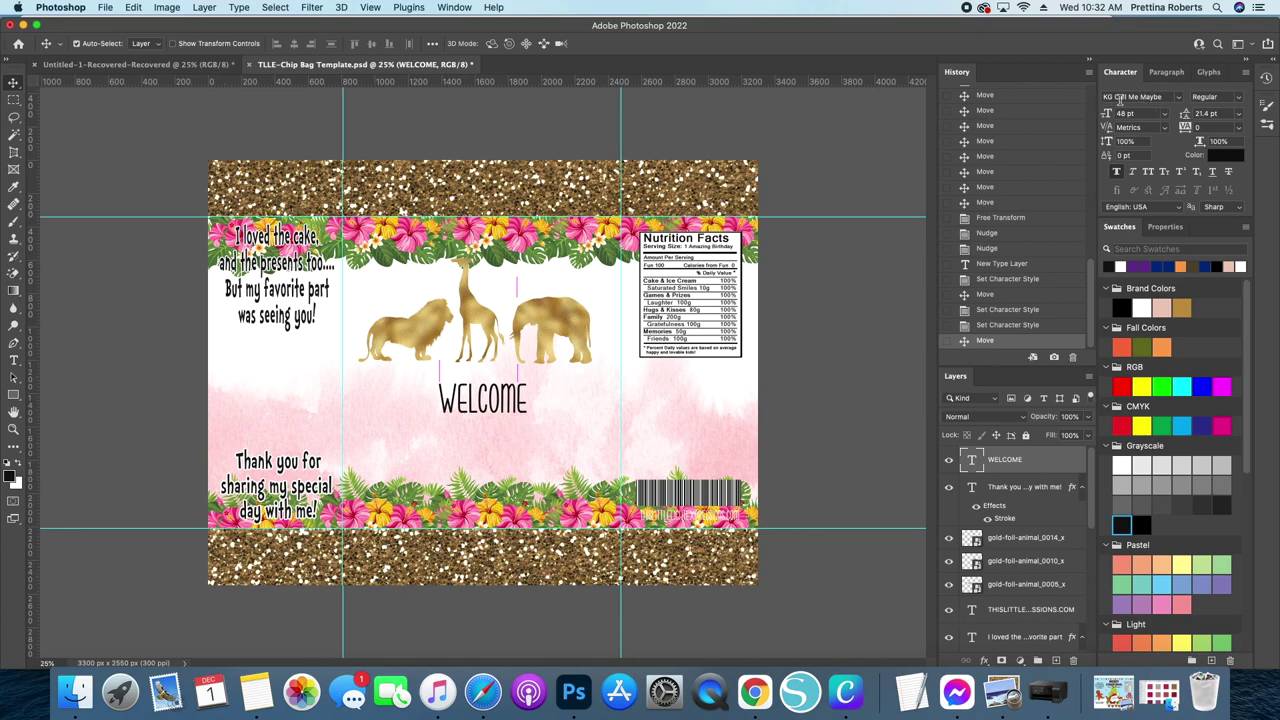
# Step: Preview fonts on the WELCOME text, limit the font list to favorites, and apply Futura
pyautogui.click(1180, 98)
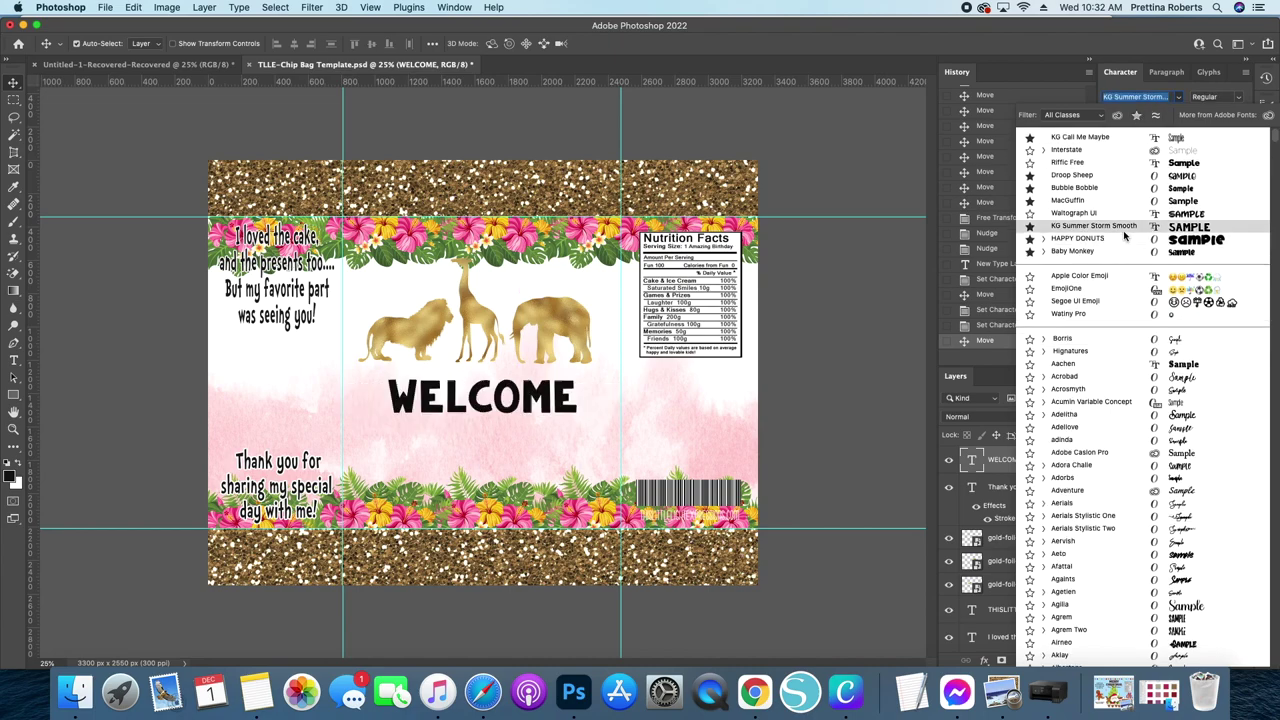
pyautogui.press('Down')
pyautogui.press('Down')
pyautogui.press('Down')
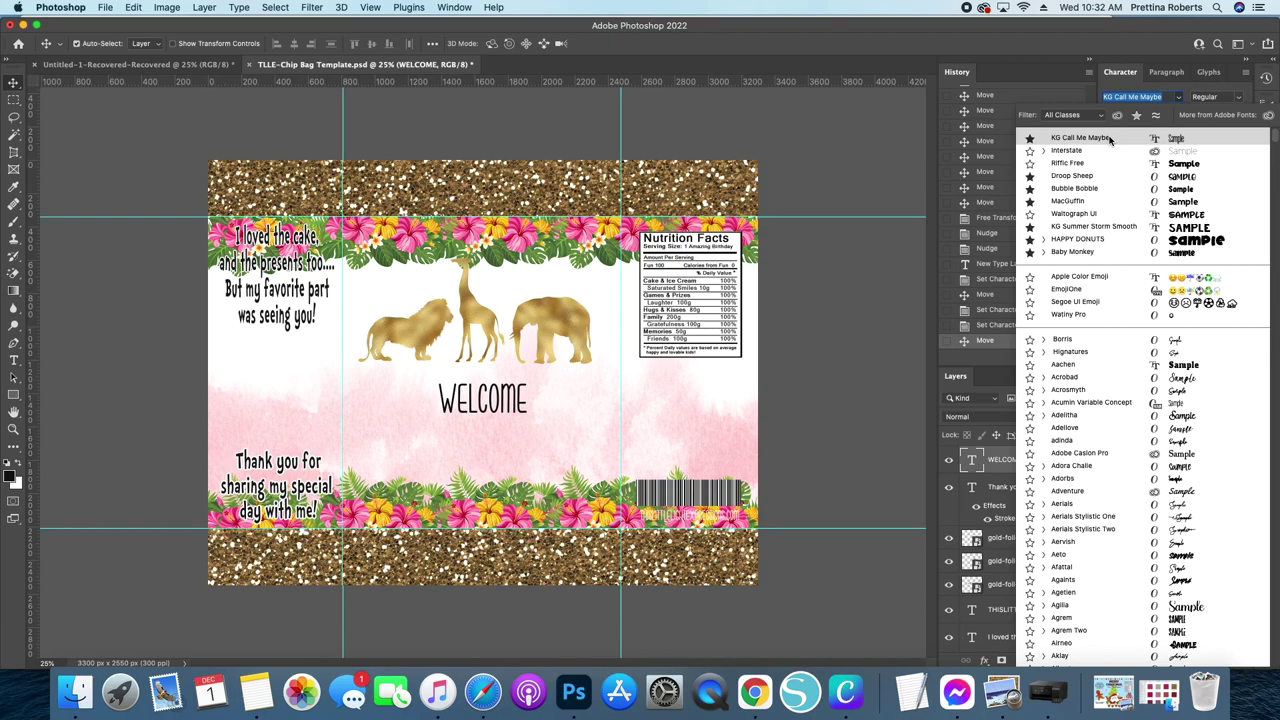
pyautogui.click(1139, 117)
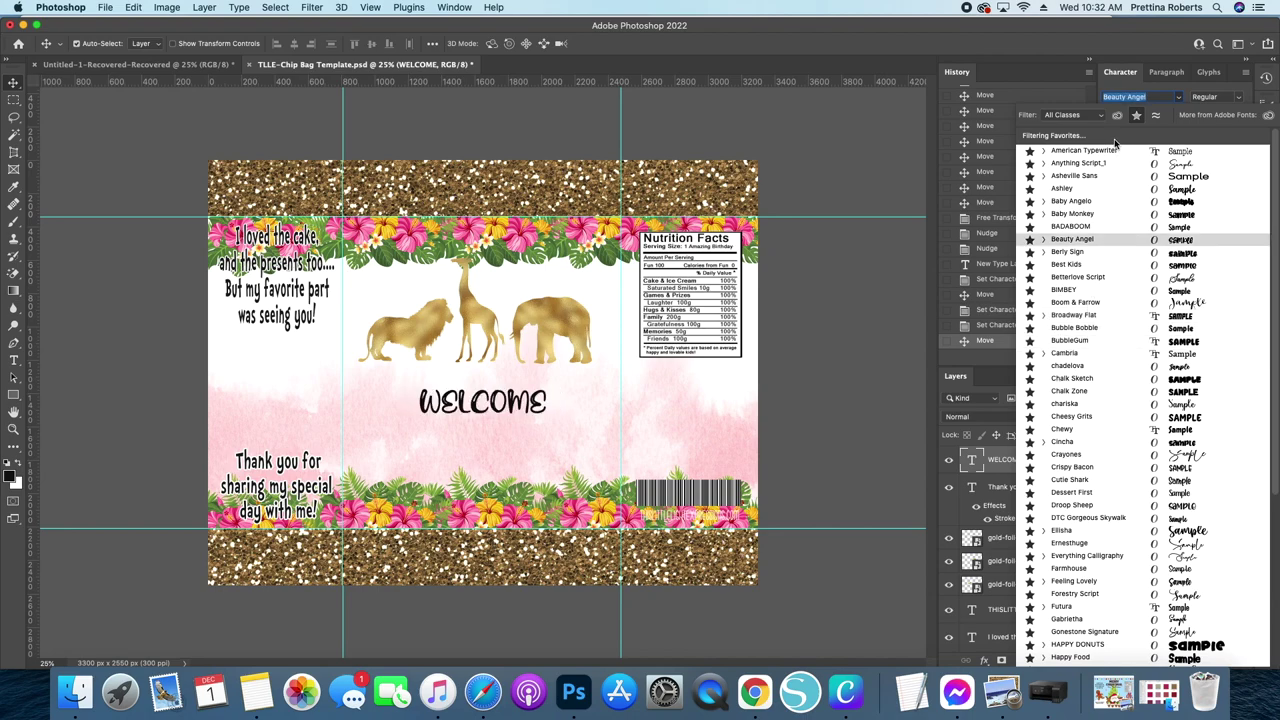
pyautogui.click(1137, 115)
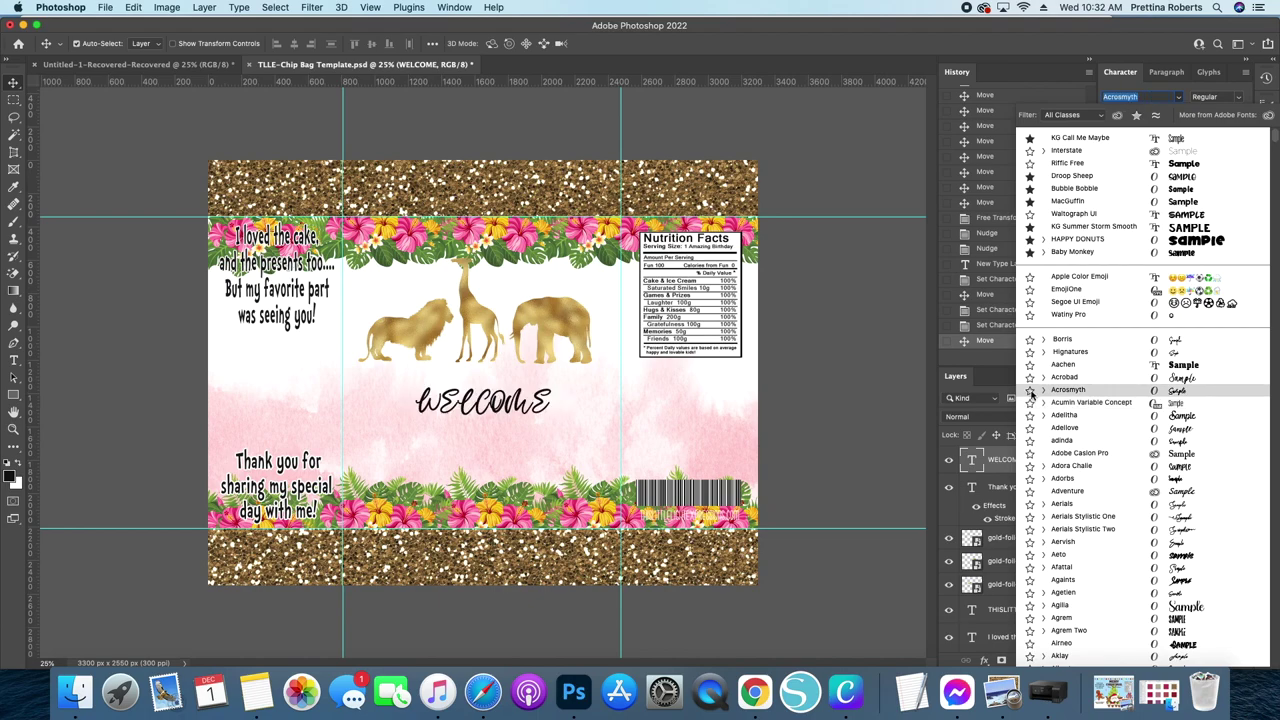
pyautogui.click(1137, 115)
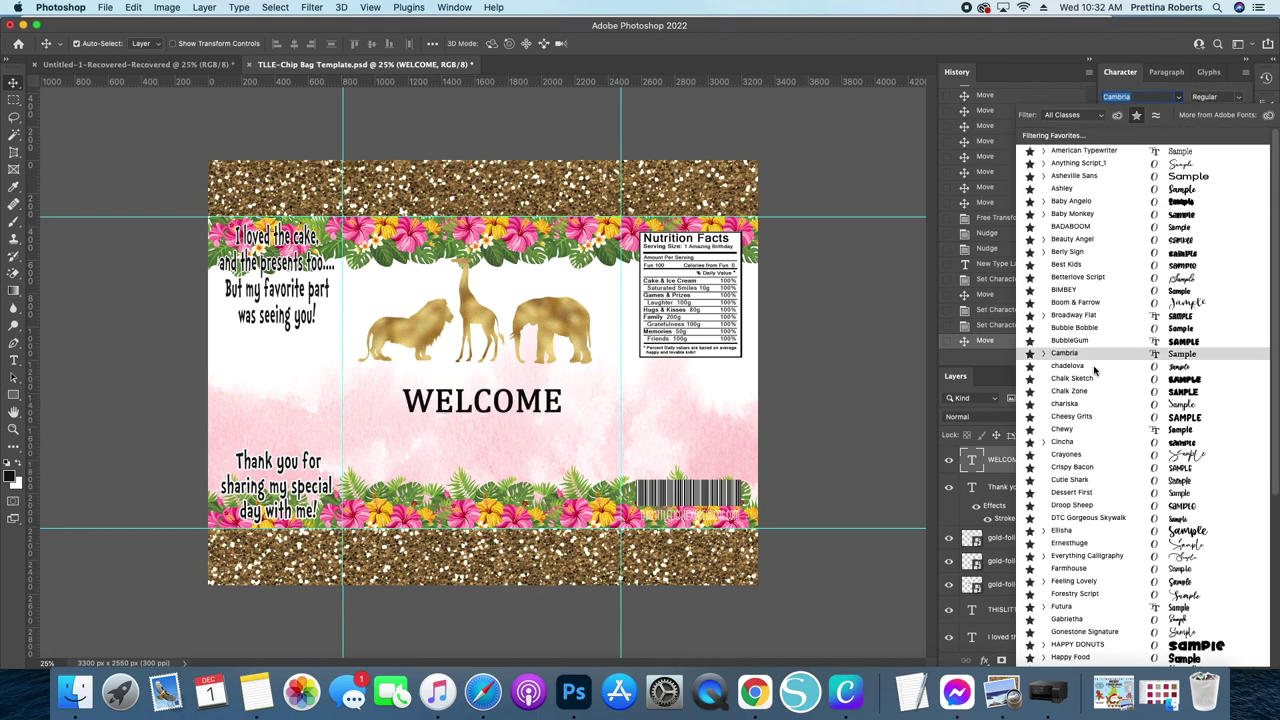
pyautogui.scroll(-2, 1096, 380)
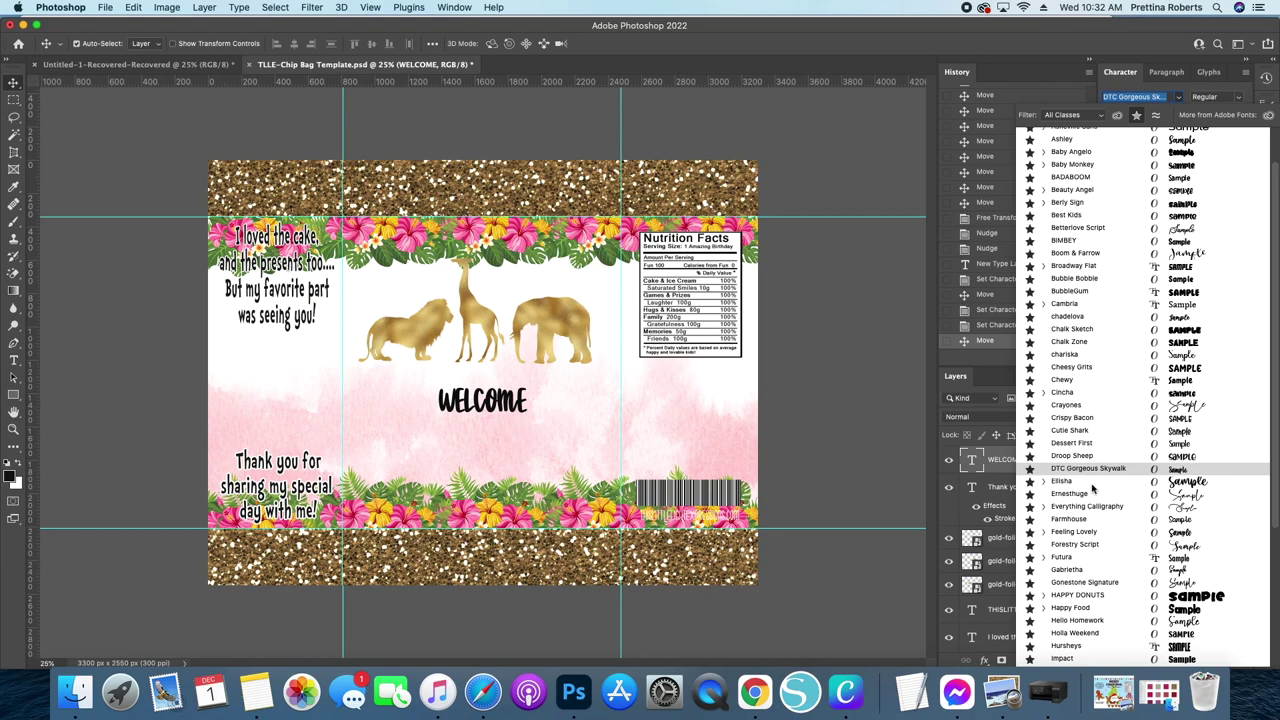
pyautogui.click(1105, 562)
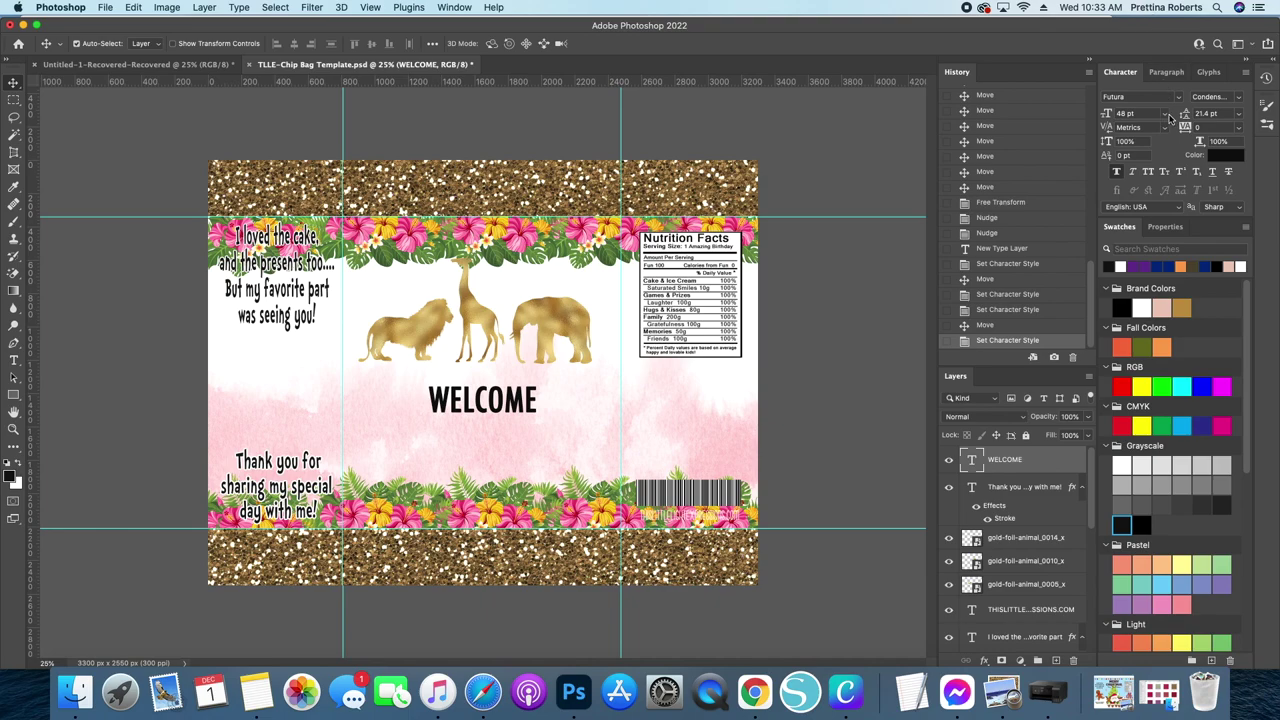
# Step: Set the WELCOME text to 24 pt and move it up, centered just beneath the giraffe
pyautogui.click(1168, 116)
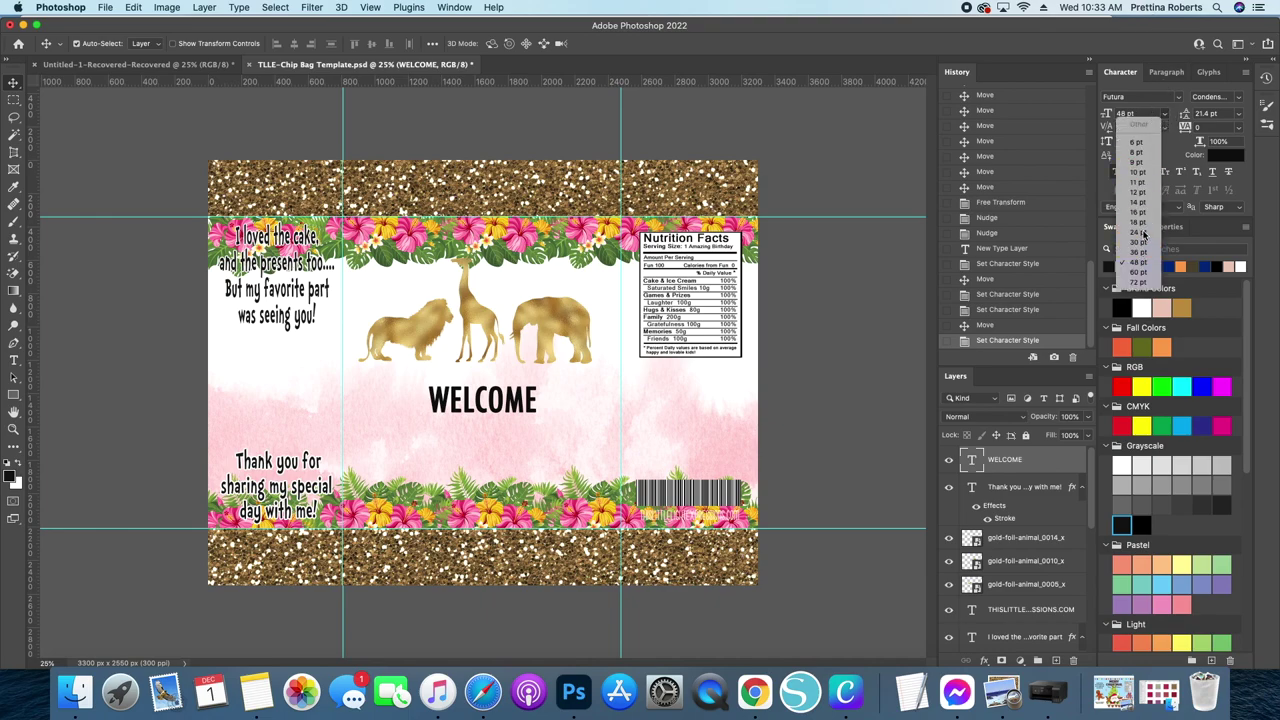
pyautogui.click(1139, 232)
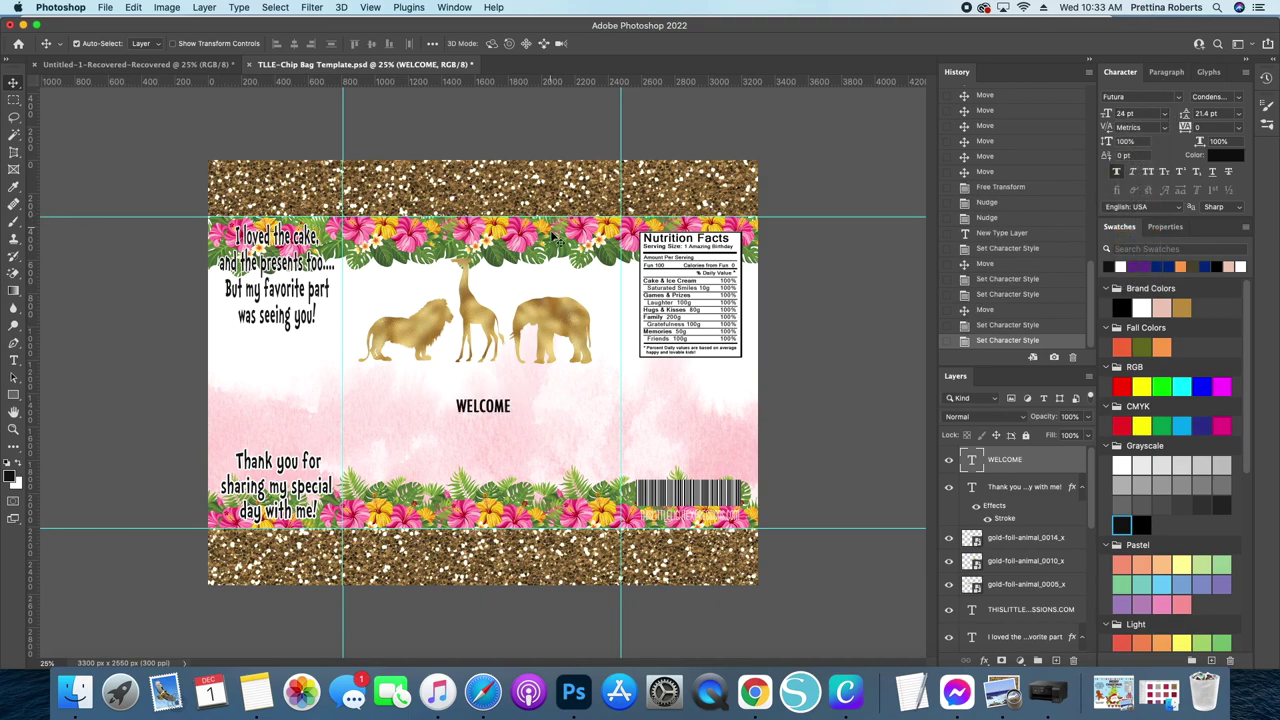
pyautogui.moveTo(490, 405); pyautogui.dragTo(488, 383)
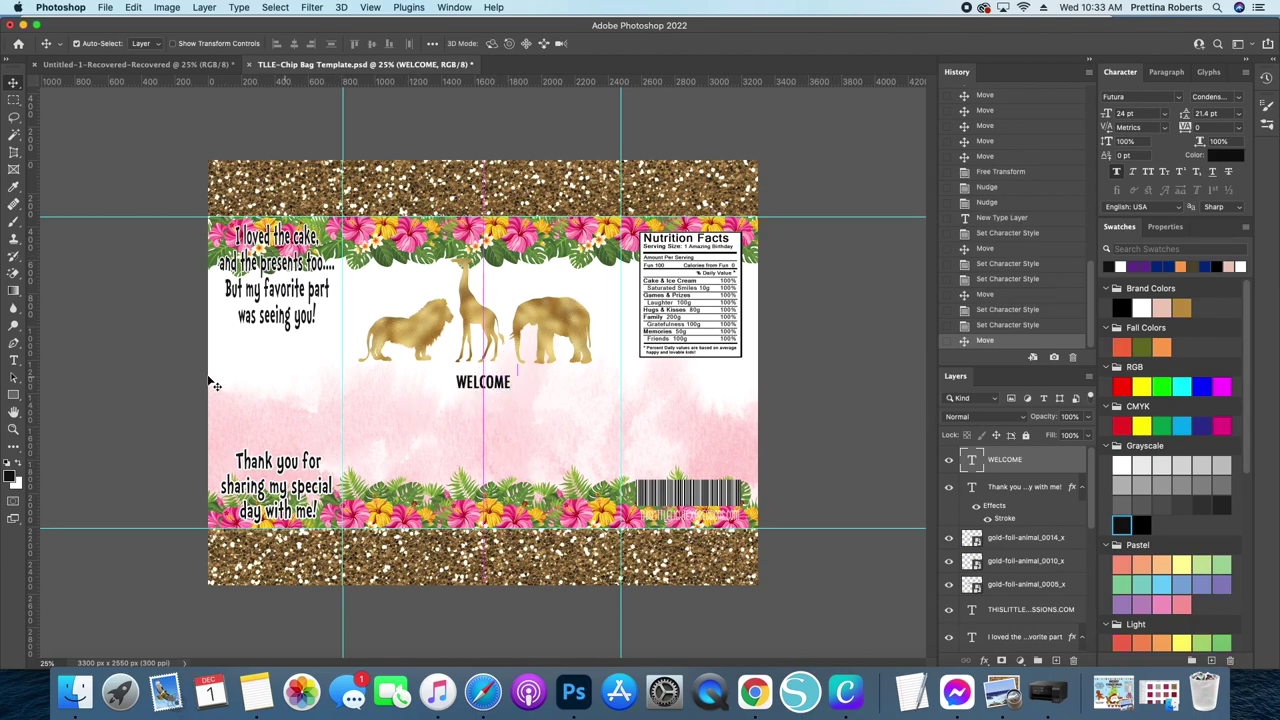
# Step: Add a new text line with the baby's name, preceded by "Baby", in the pink area below WELCOME
pyautogui.click(14, 361)
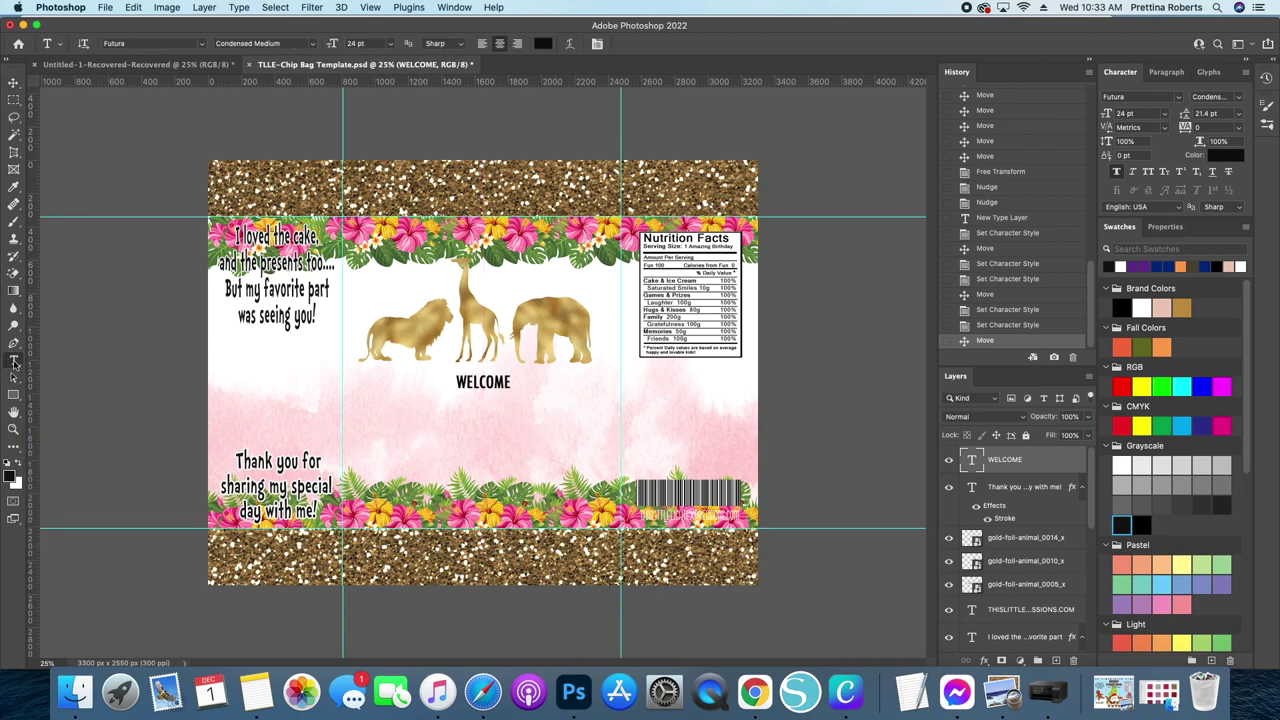
pyautogui.click(386, 431)
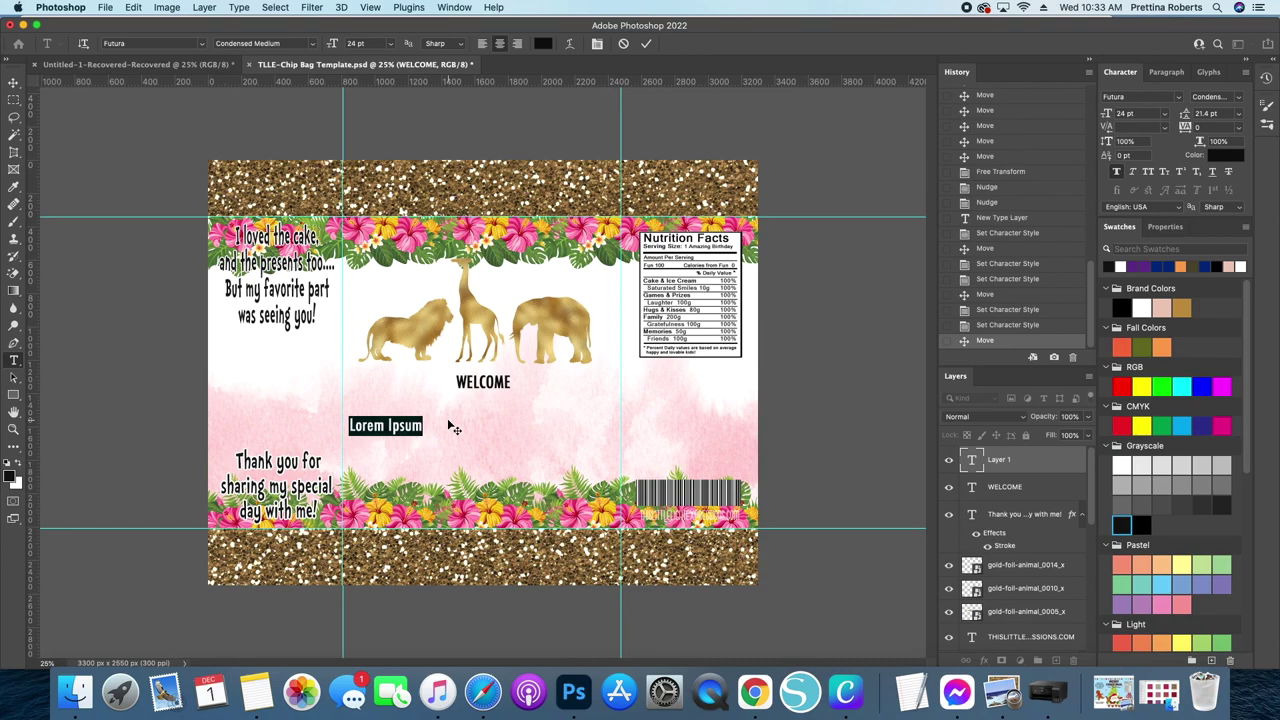
pyautogui.write('Hap')
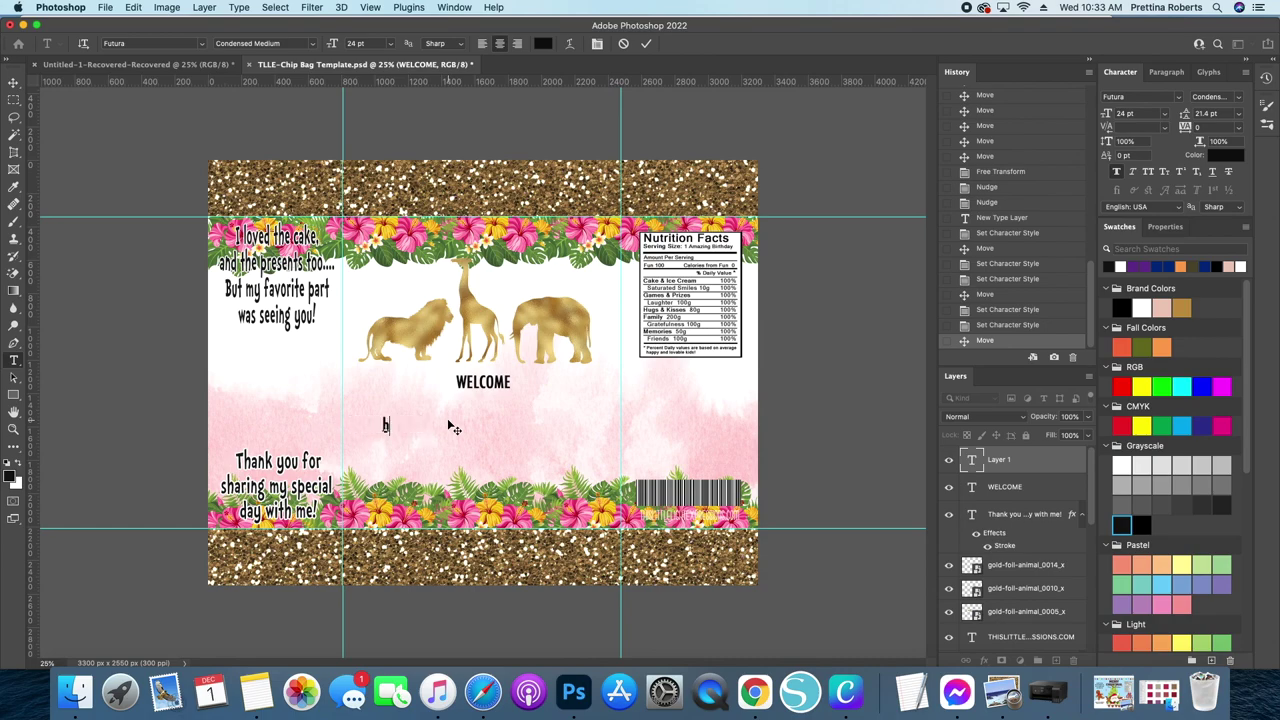
pyautogui.press('BackSpace')
pyautogui.press('BackSpace')
pyautogui.press('BackSpace')
pyautogui.write('Baby Olivia')
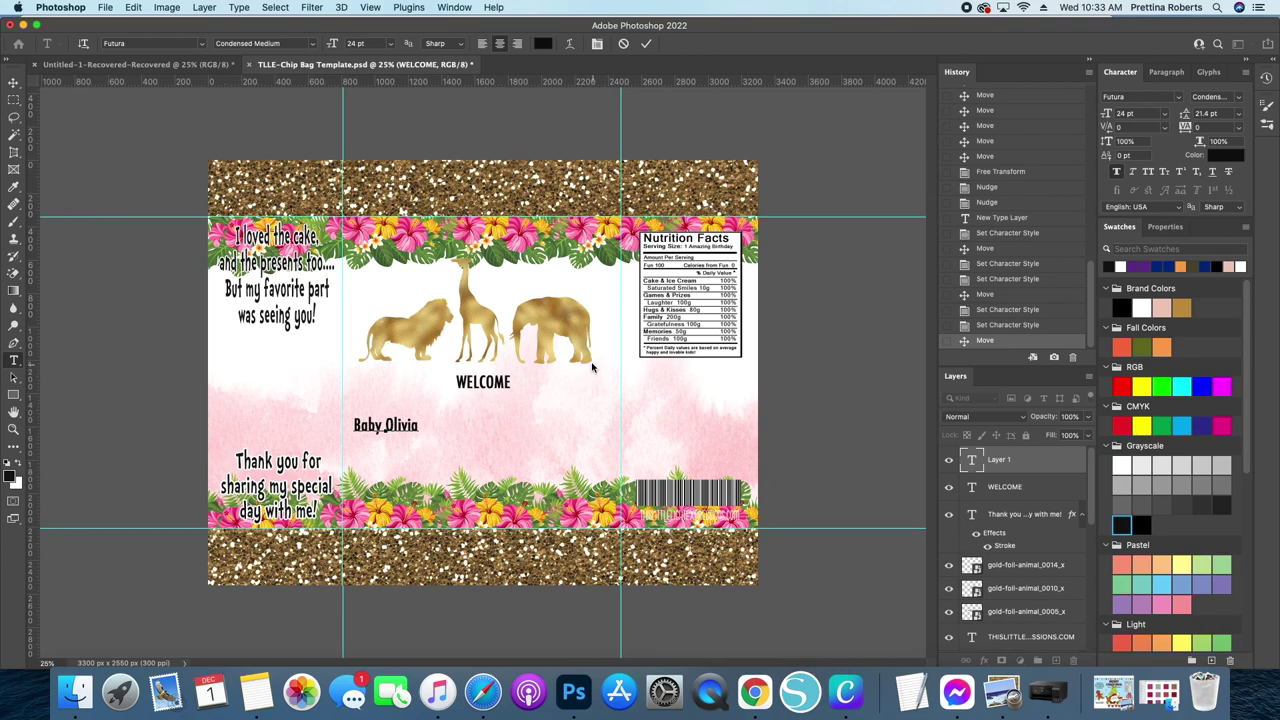
pyautogui.click(646, 43)
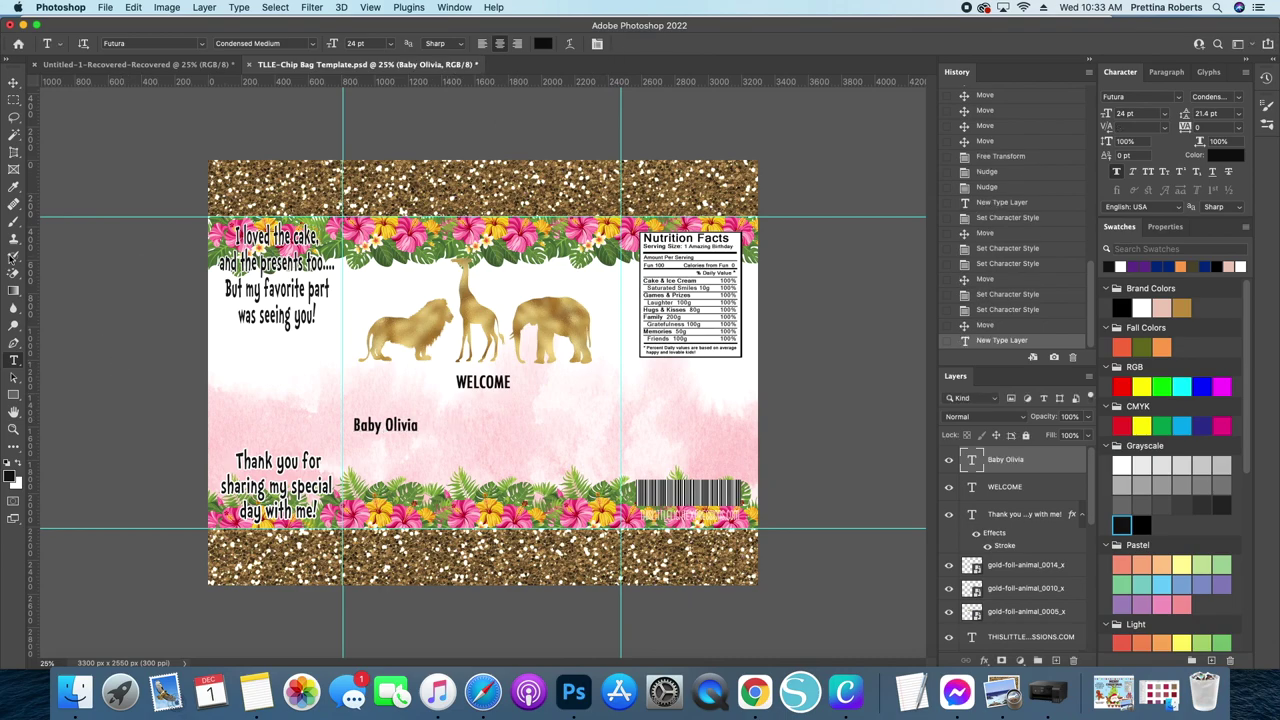
# Step: Enlarge the baby's name text to 72 pt and then 100 pt, and move it beneath WELCOME
pyautogui.click(13, 82)
pyautogui.moveTo(382, 426); pyautogui.dragTo(418, 417)
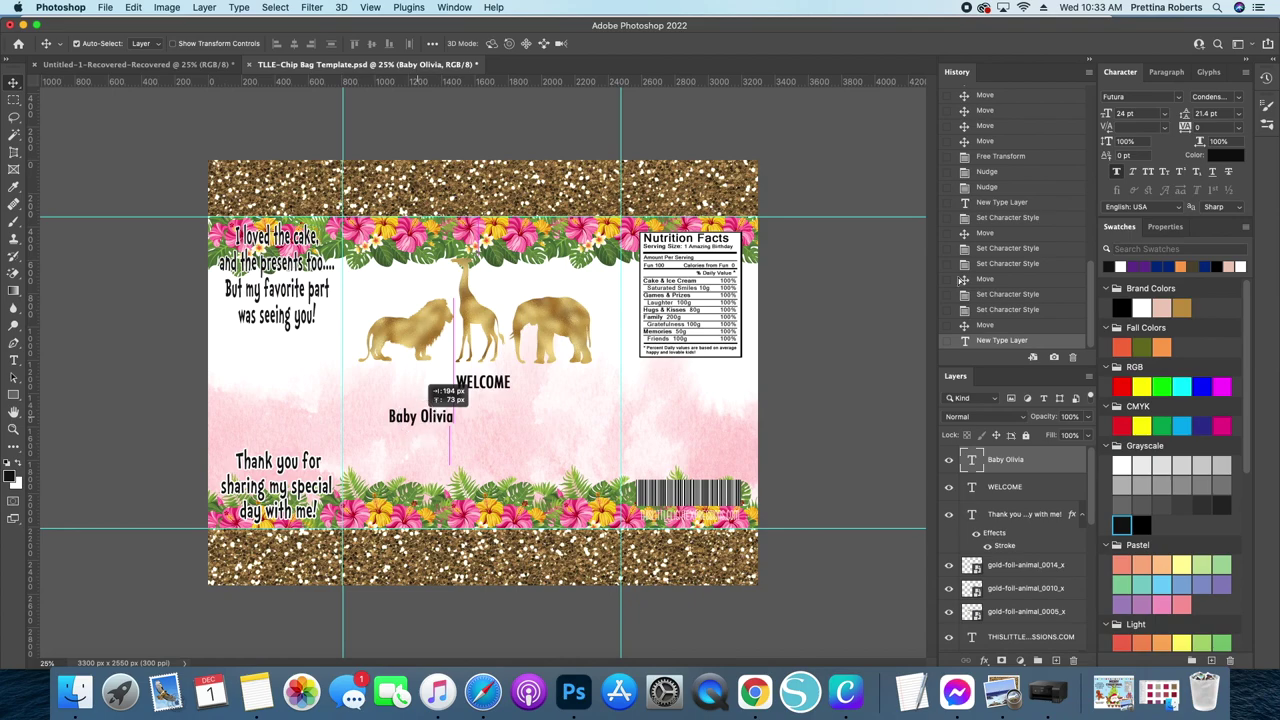
pyautogui.click(1166, 114)
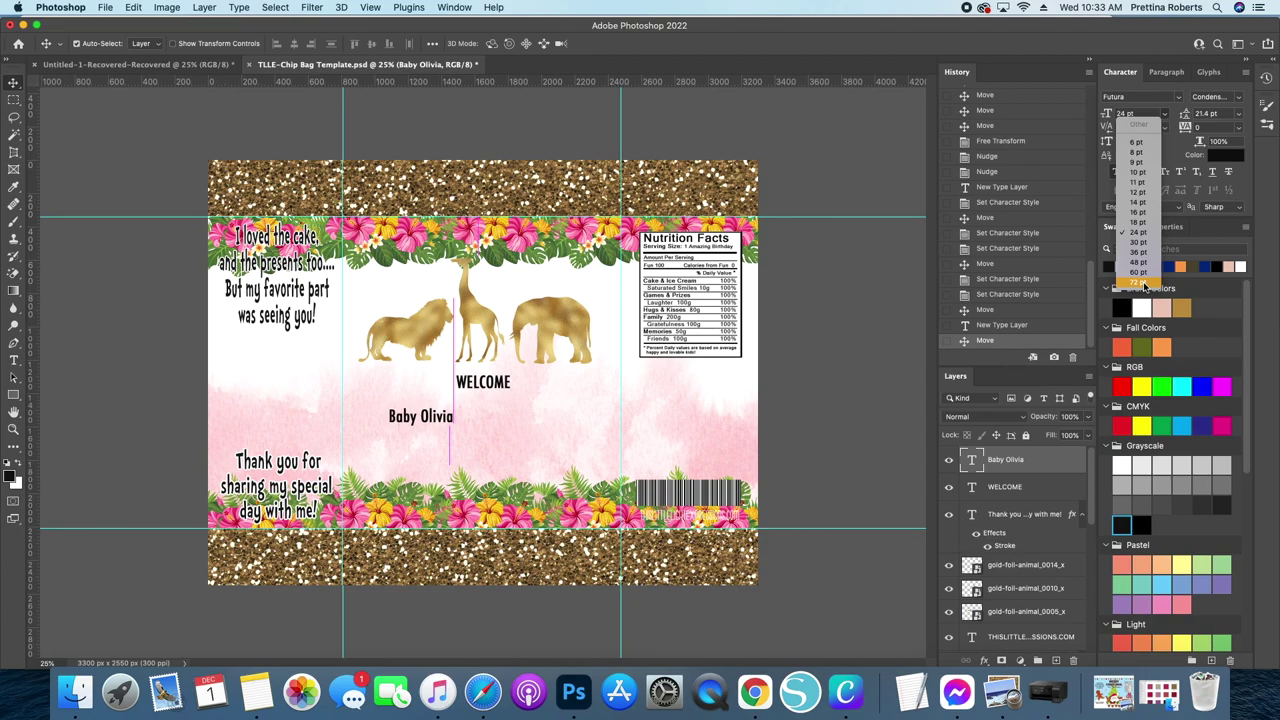
pyautogui.click(1140, 283)
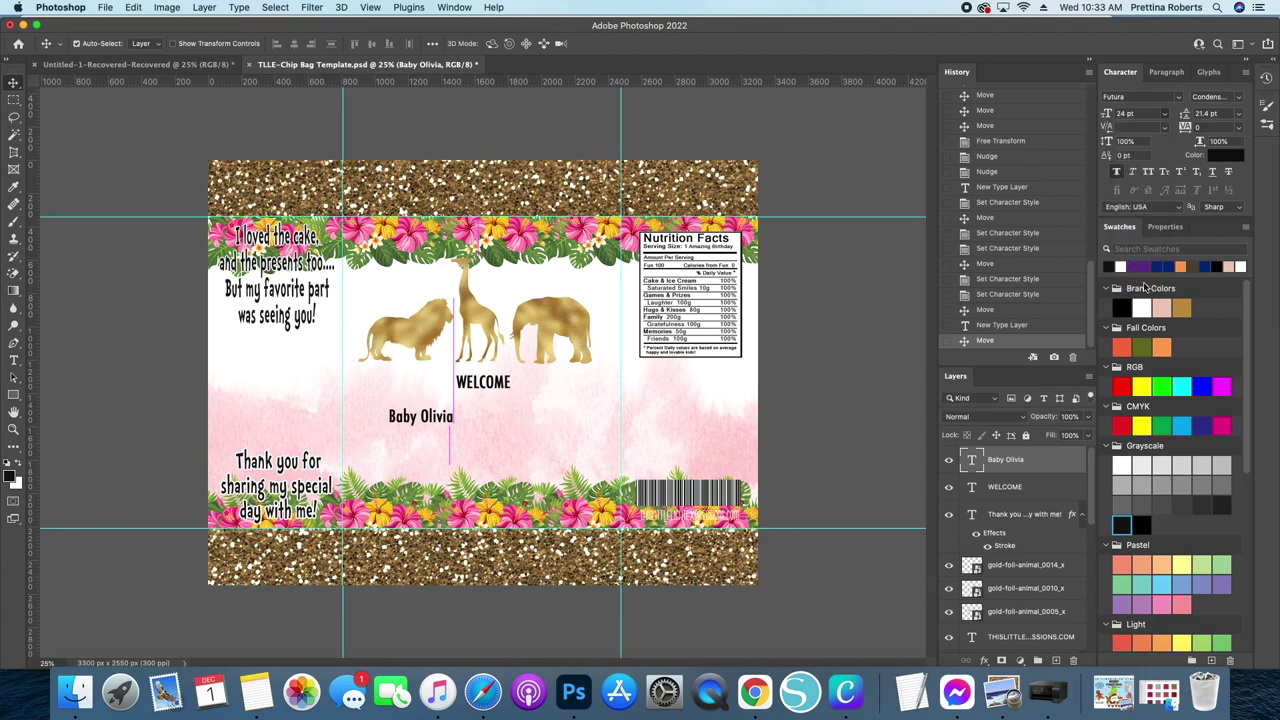
pyautogui.click(1151, 113)
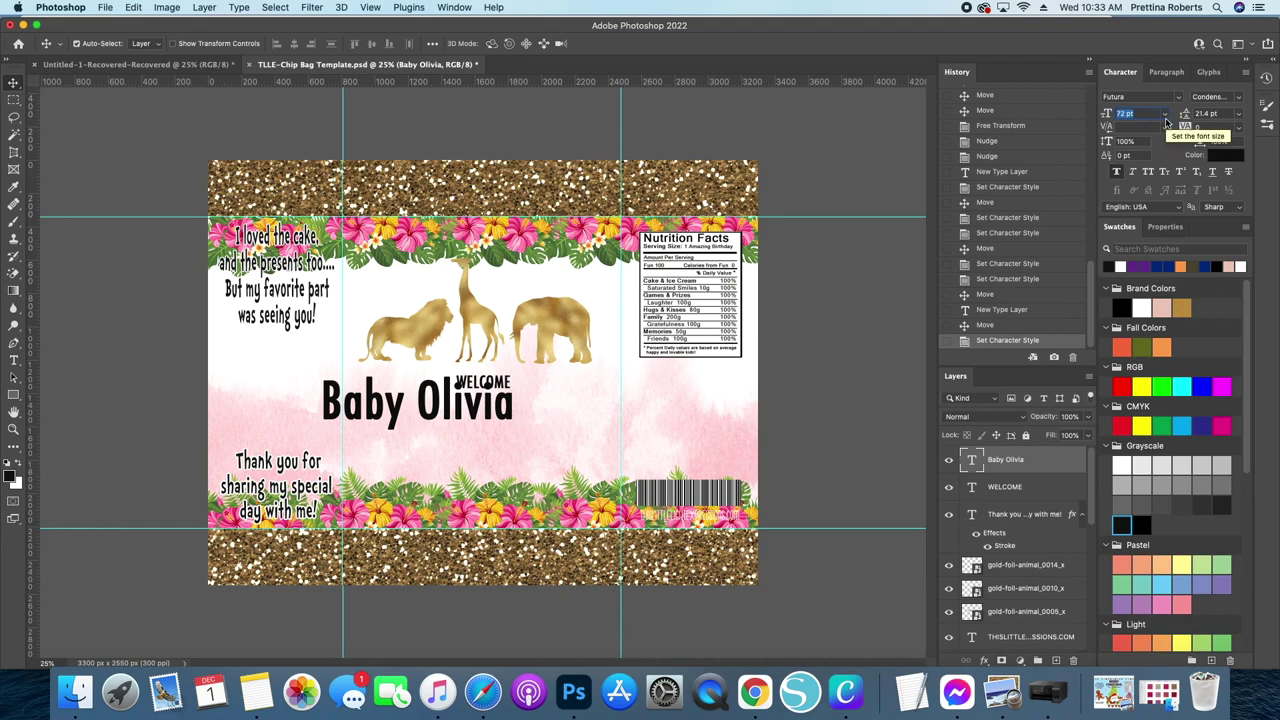
pyautogui.write('100')
pyautogui.press('Return')
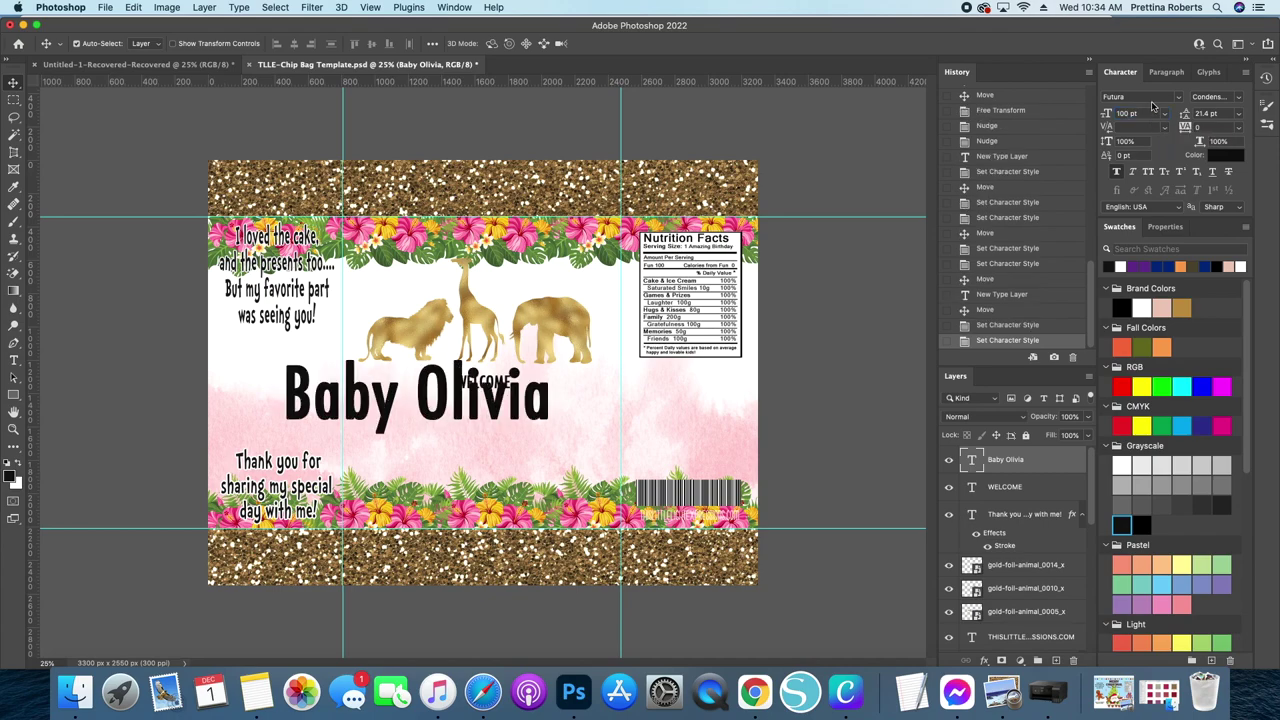
pyautogui.moveTo(358, 410); pyautogui.dragTo(429, 448)
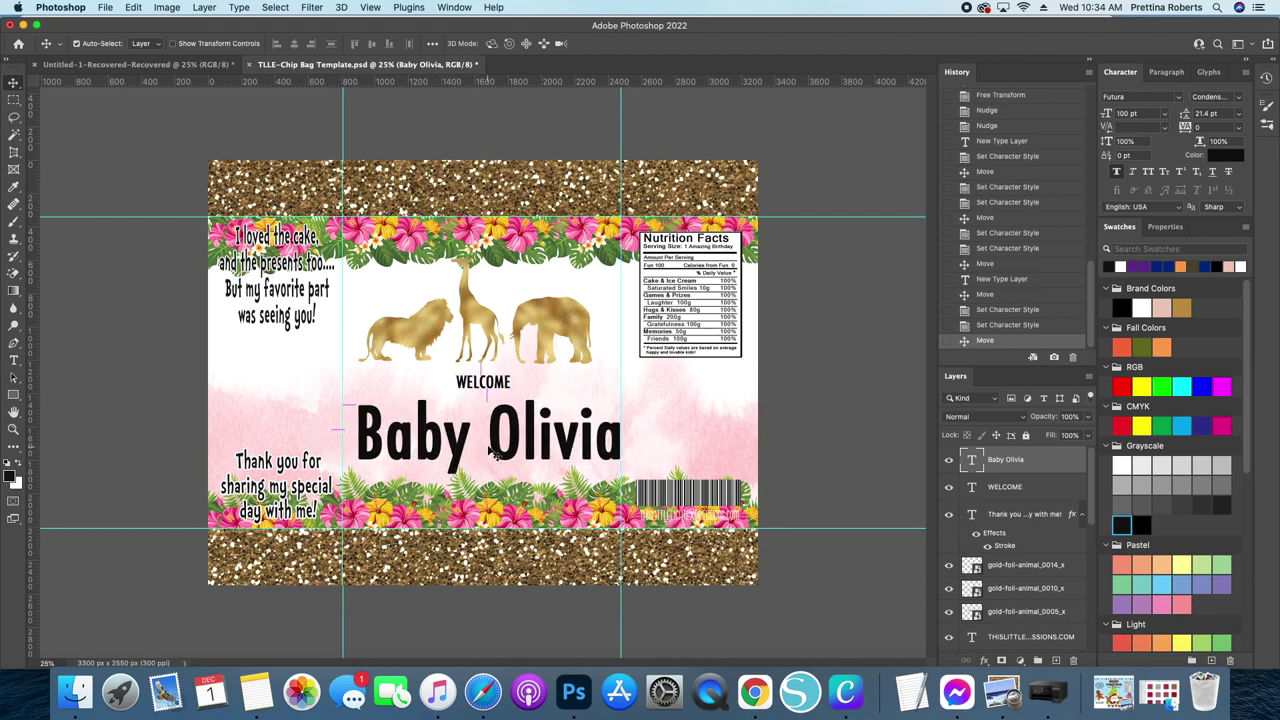
# Step: Scale the baby's name down with Free Transform to about 75 pt so it fits between the vertical guides
pyautogui.press('super+t')
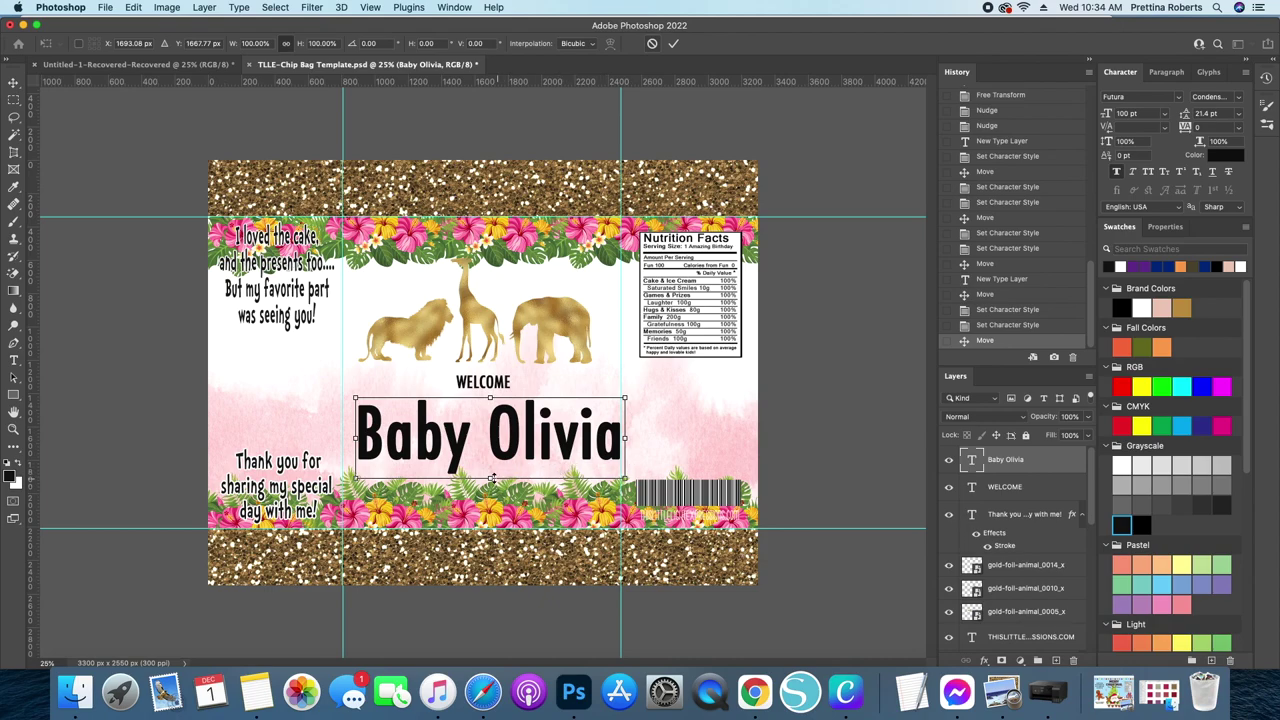
pyautogui.moveTo(489, 478); pyautogui.dragTo(492, 442)
pyautogui.press('Return')
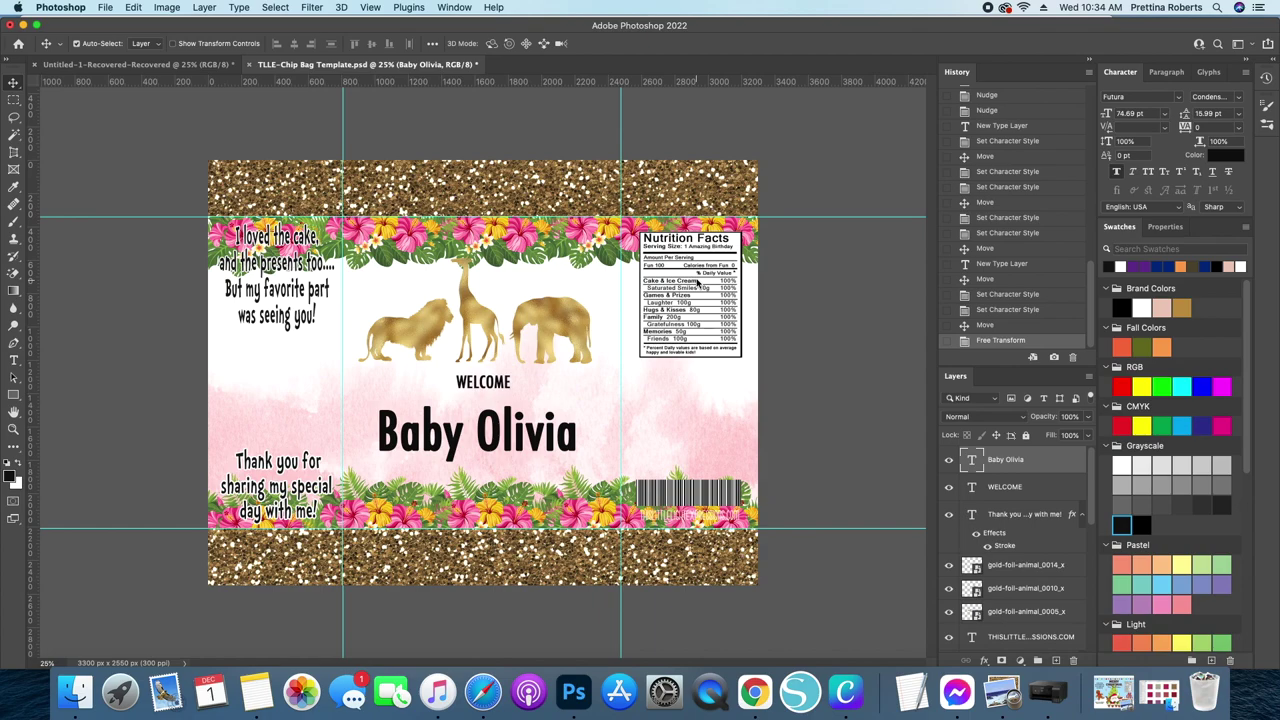
# Step: Preview favorite fonts on the baby's name text and apply the chariska font
pyautogui.click(1179, 97)
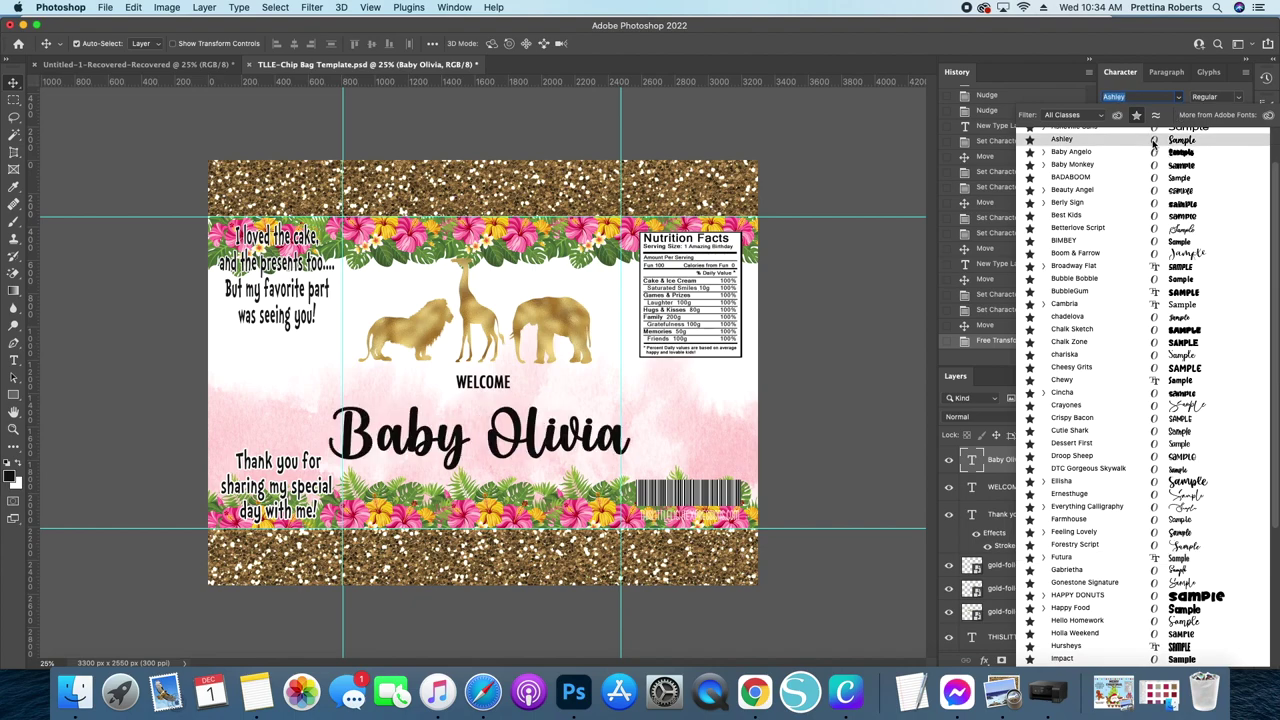
pyautogui.scroll(3, 1155, 143)
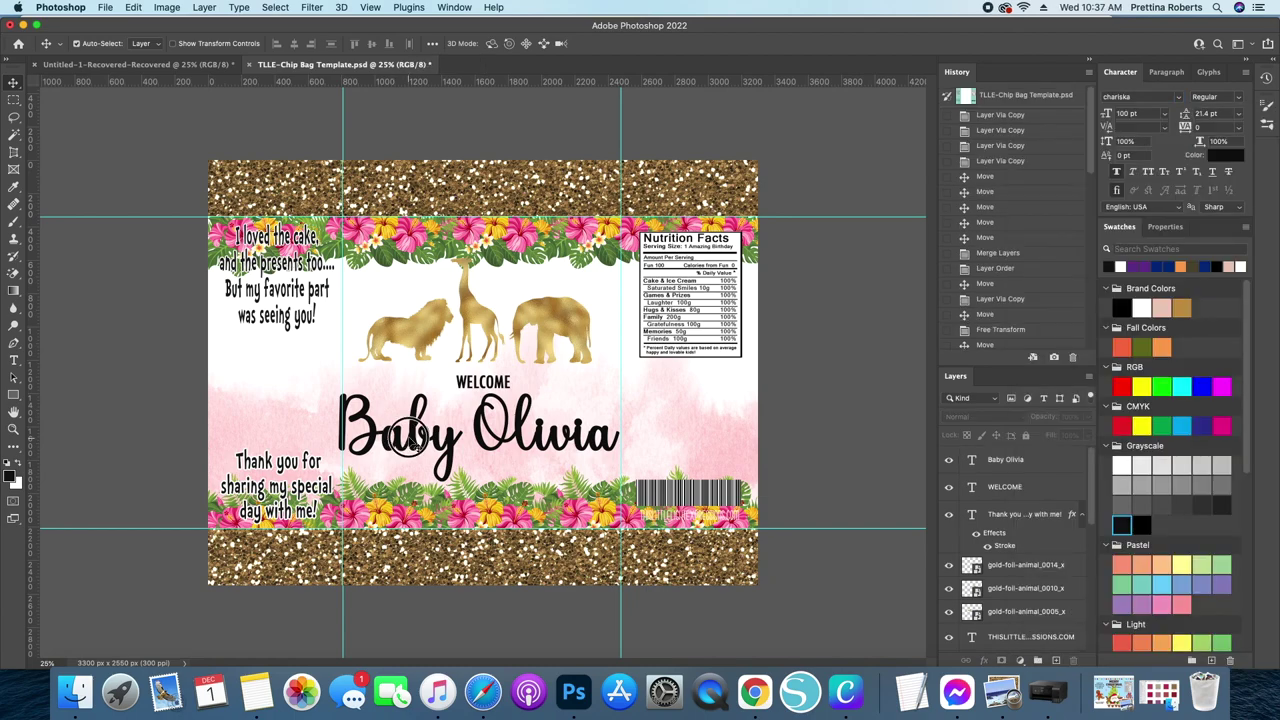
pyautogui.click(1179, 97)
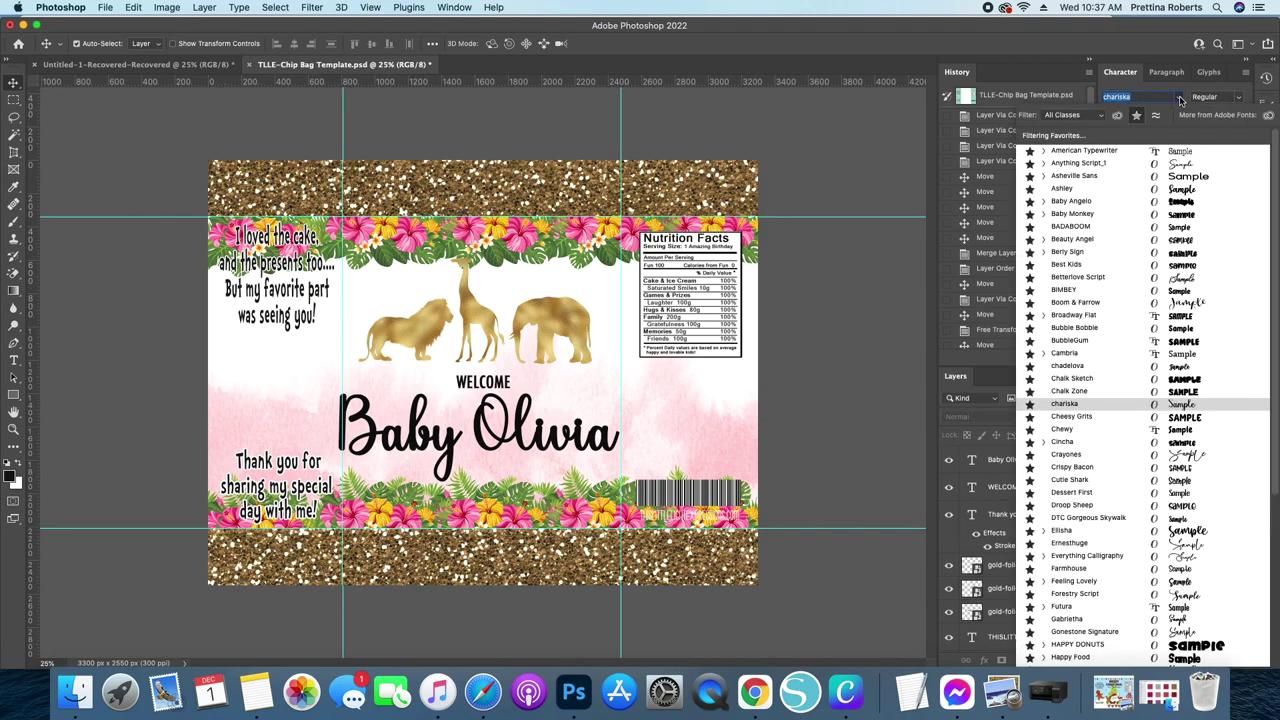
pyautogui.click(1078, 405)
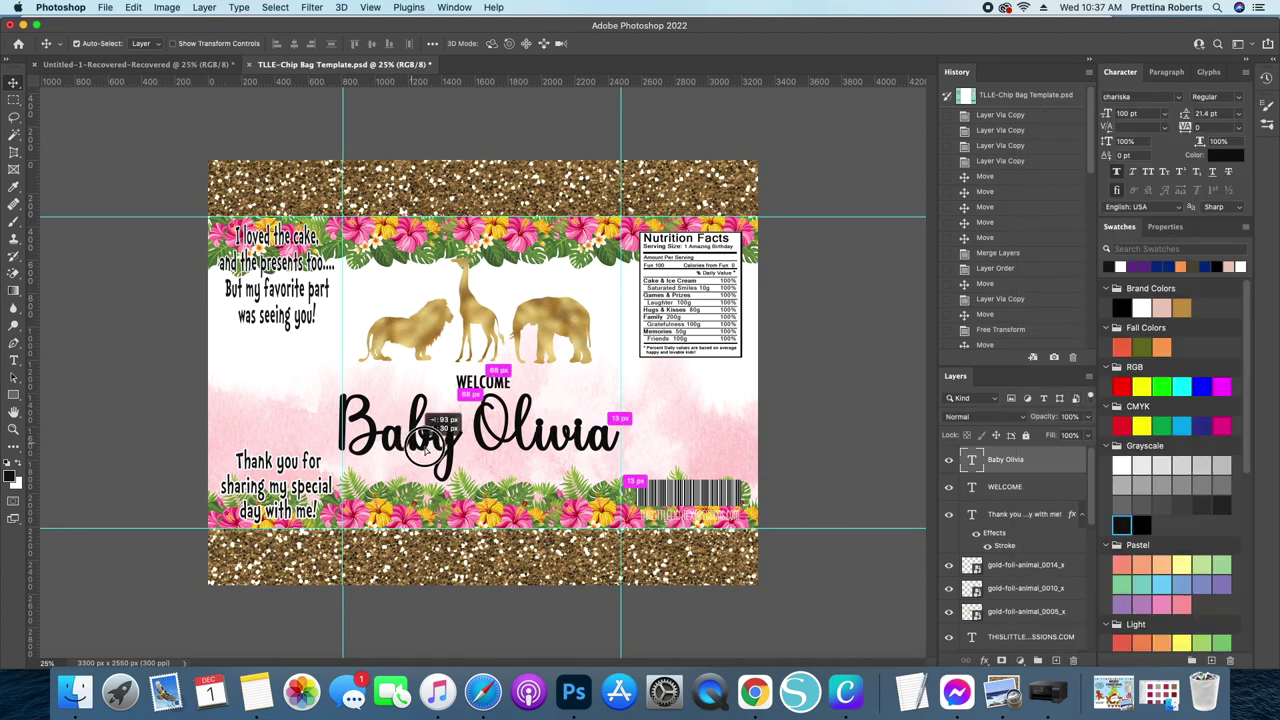
# Step: Reposition the baby's name between the vertical guides and scale it down slightly to about 73 pt with Free Transform
pyautogui.moveTo(405, 448); pyautogui.dragTo(429, 438)
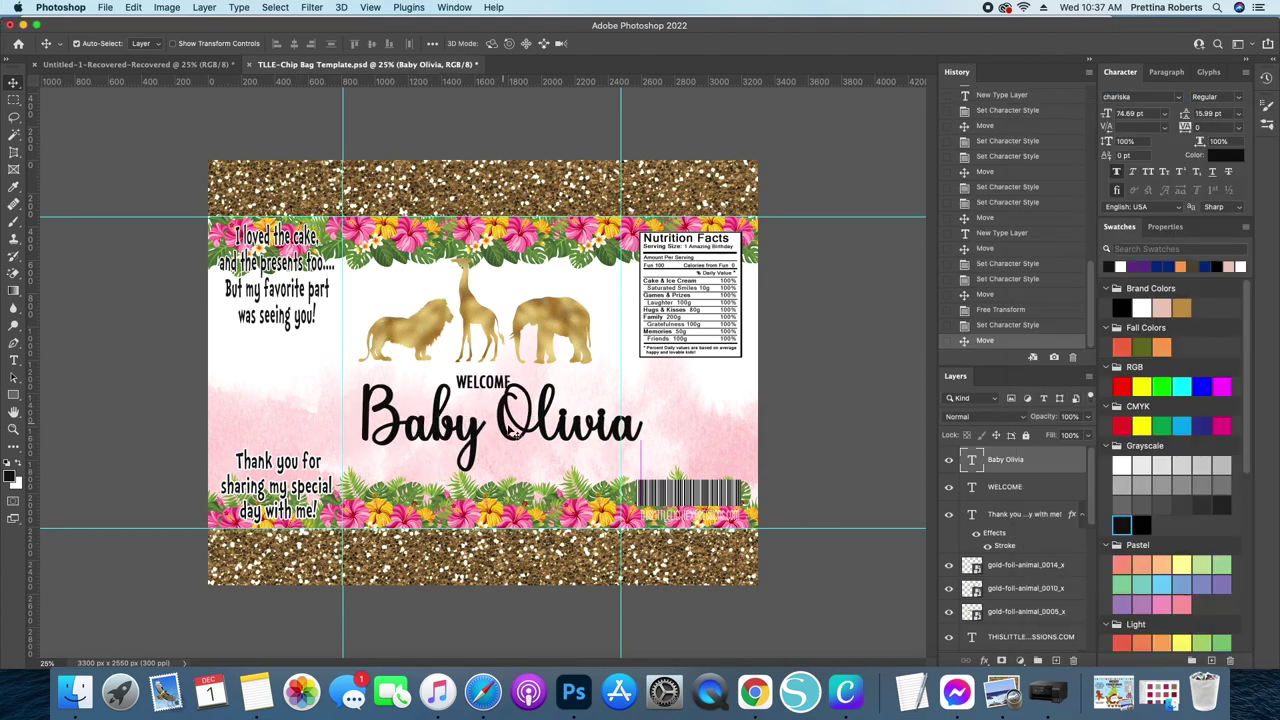
pyautogui.moveTo(514, 432)
pyautogui.mouseDown()
pyautogui.moveTo(506, 405)
pyautogui.moveTo(489, 432)
pyautogui.mouseUp()
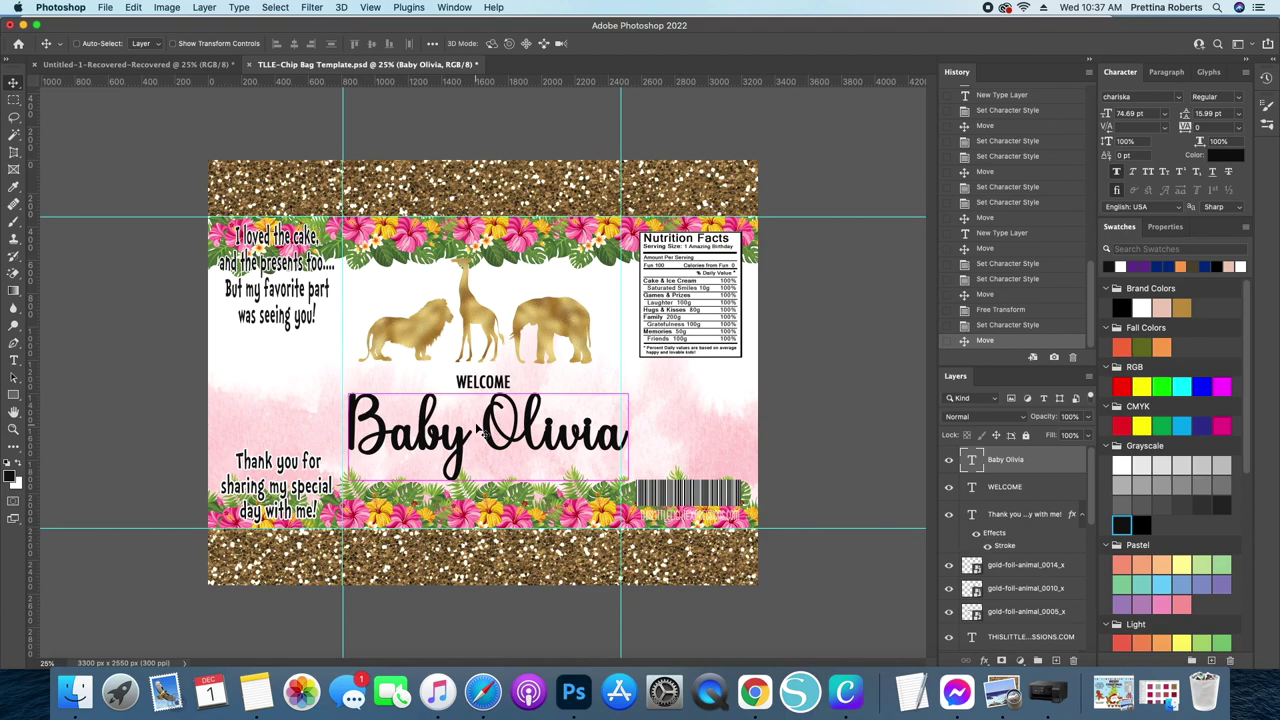
pyautogui.hotkey('ctrl', 't')
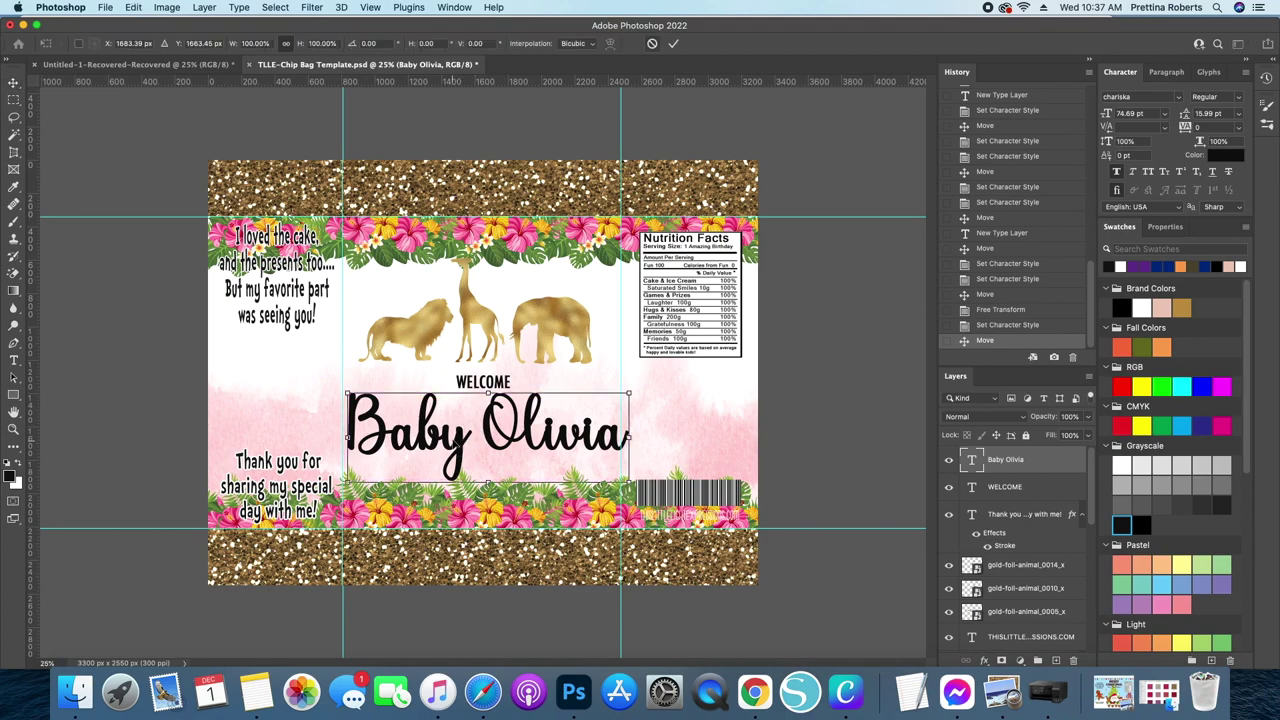
pyautogui.moveTo(486, 478)
pyautogui.mouseDown()
pyautogui.moveTo(497, 432)
pyautogui.moveTo(477, 467)
pyautogui.mouseUp()
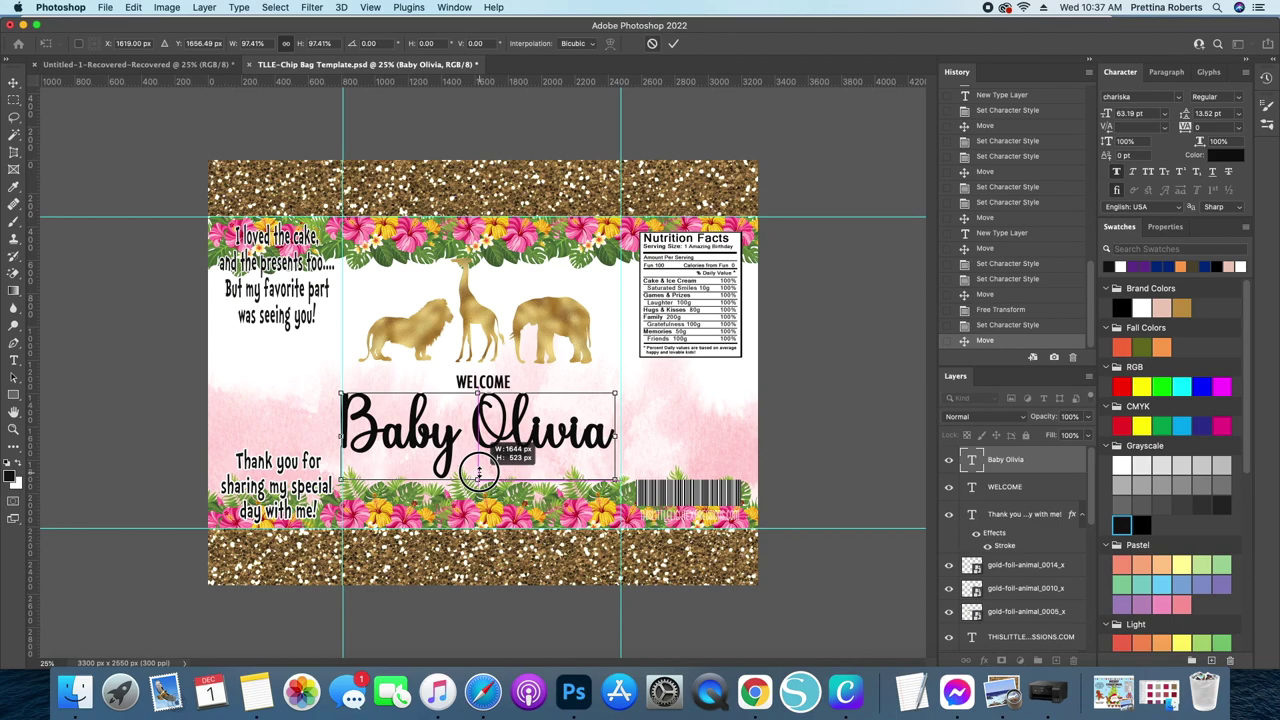
pyautogui.moveTo(479, 467)
pyautogui.mouseDown()
pyautogui.moveTo(479, 481)
pyautogui.moveTo(492, 459)
pyautogui.mouseUp()
pyautogui.press('Return')
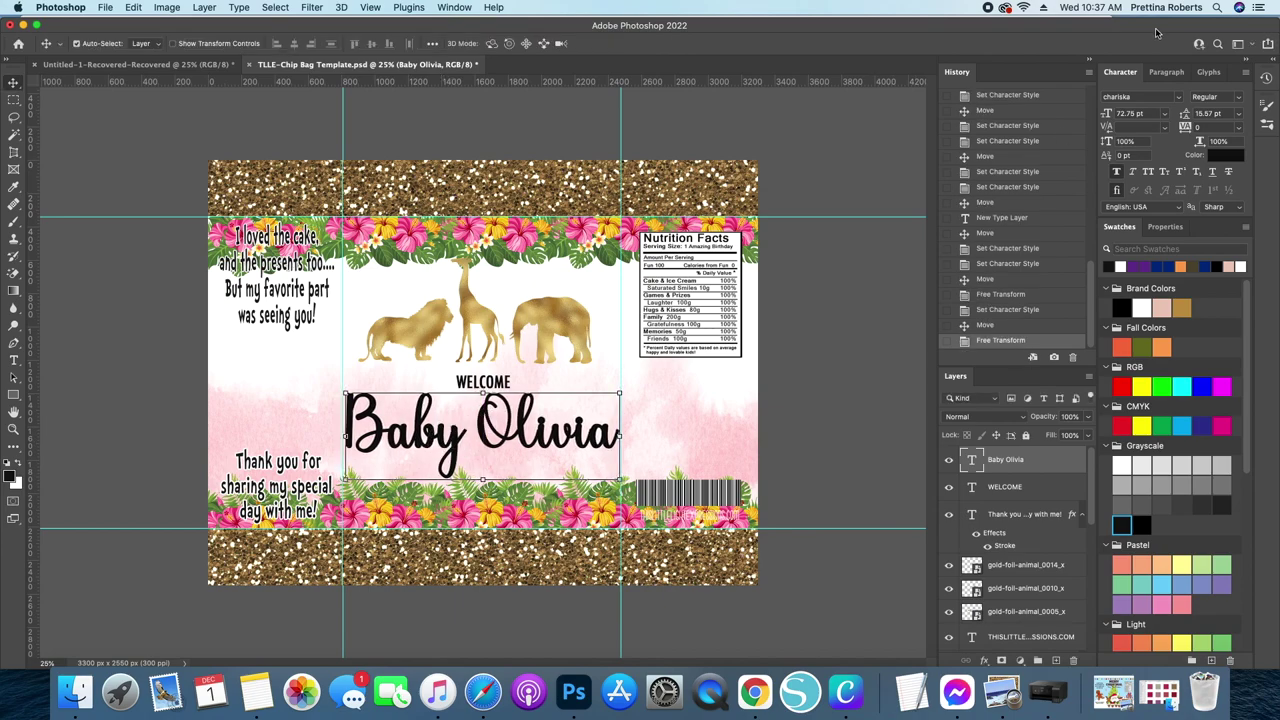
# Step: Set the baby's name text to 65 pt and nudge it slightly to the right to center it beneath WELCOME
pyautogui.click(1167, 117)
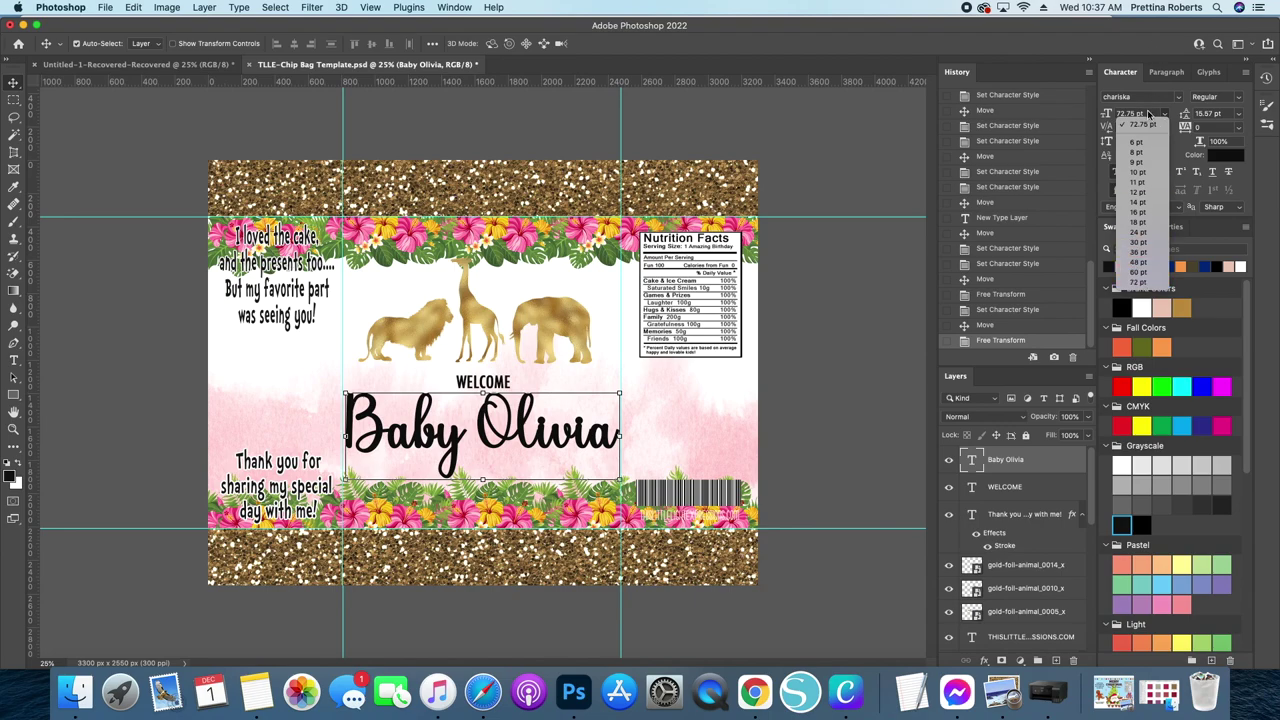
pyautogui.click(1148, 113)
pyautogui.write('68')
pyautogui.press('Return')
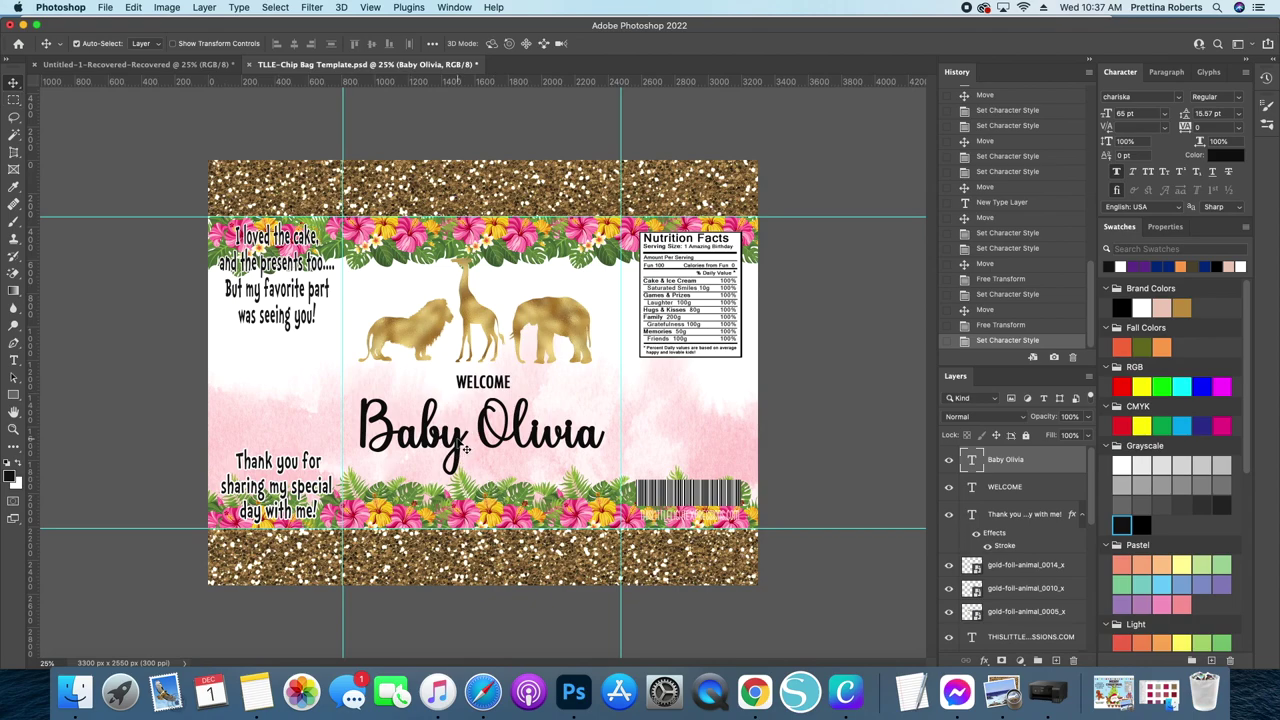
pyautogui.press('Right')
pyautogui.press('Right')
pyautogui.press('Right')
pyautogui.press('Right')
pyautogui.press('Right')
pyautogui.press('Right')
pyautogui.press('Right')
pyautogui.press('Right')
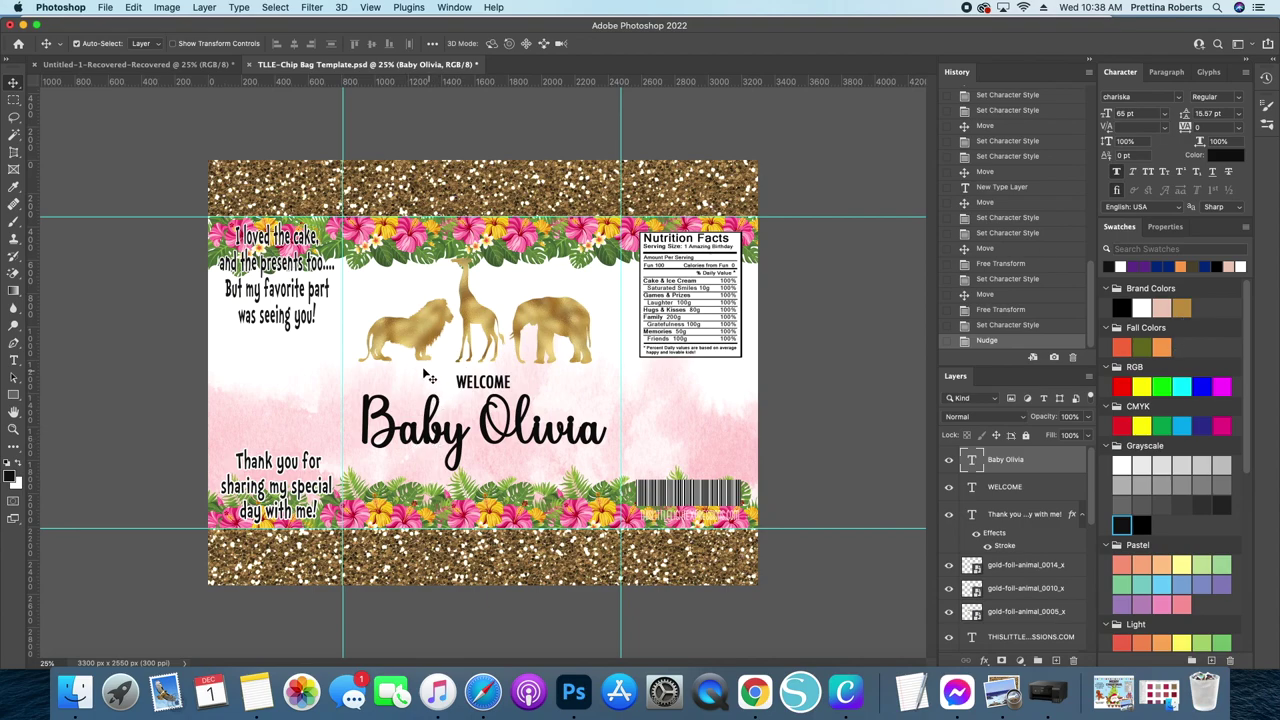
# Step: Change the WELCOME text color to white
pyautogui.click(480, 388)
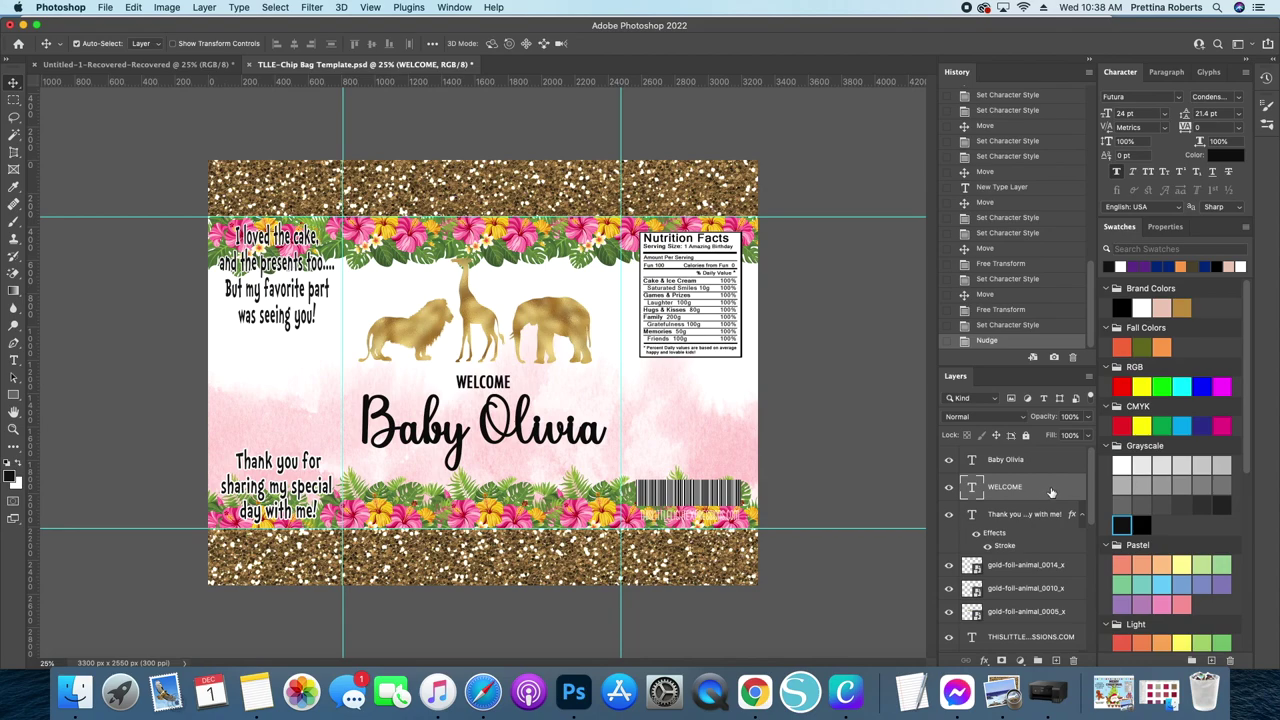
pyautogui.click(1121, 266)
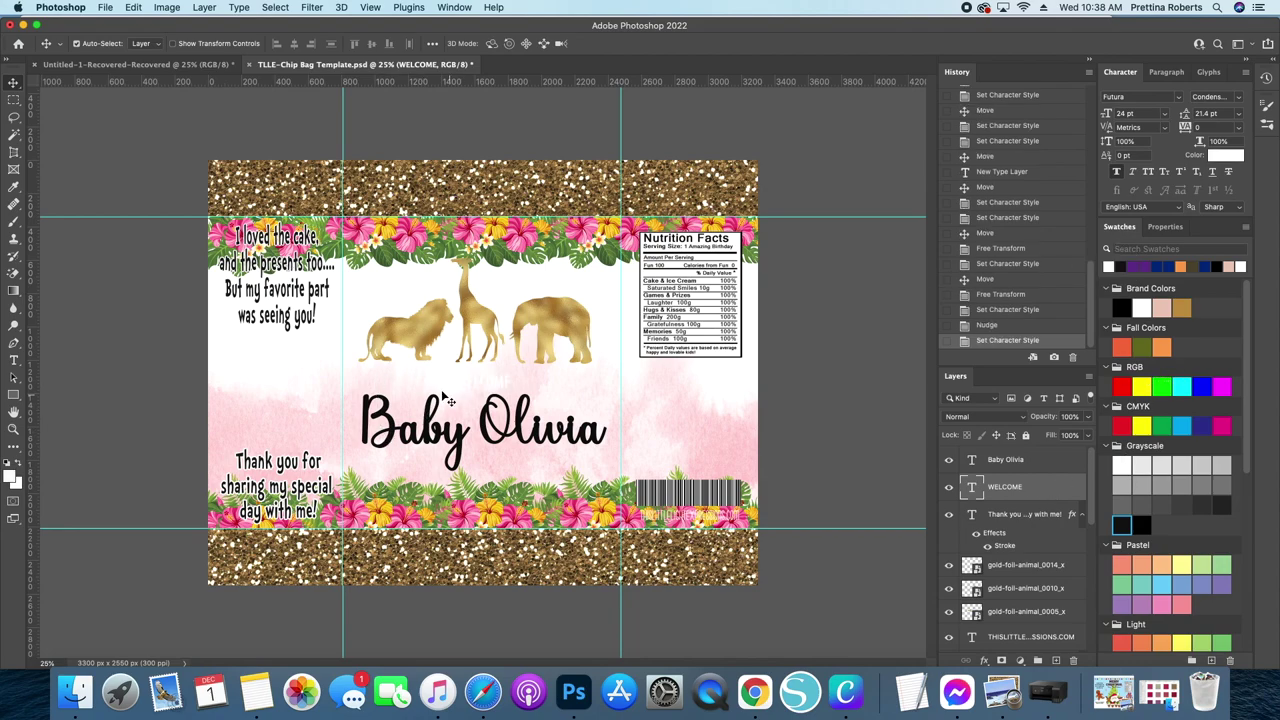
# Step: Recolor the baby's name text with a pink sampled from the hibiscus flowers in the upper border
pyautogui.click(444, 447)
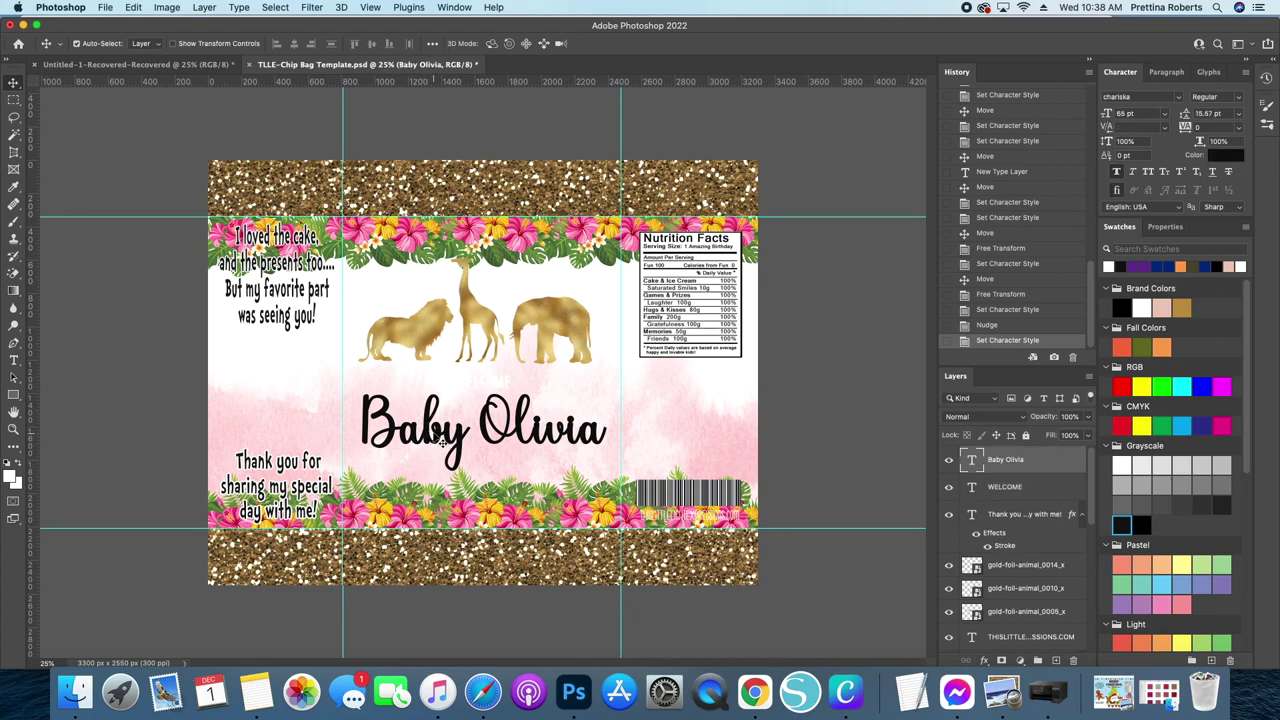
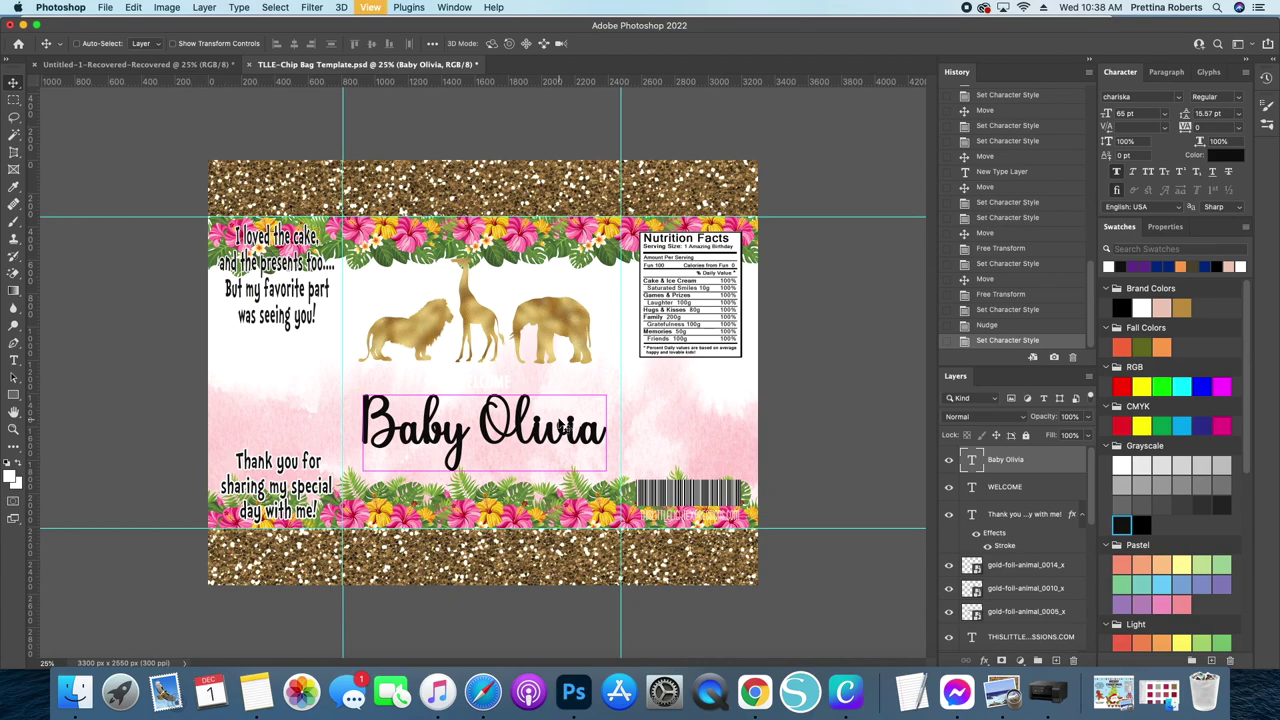
pyautogui.press('super+equal')
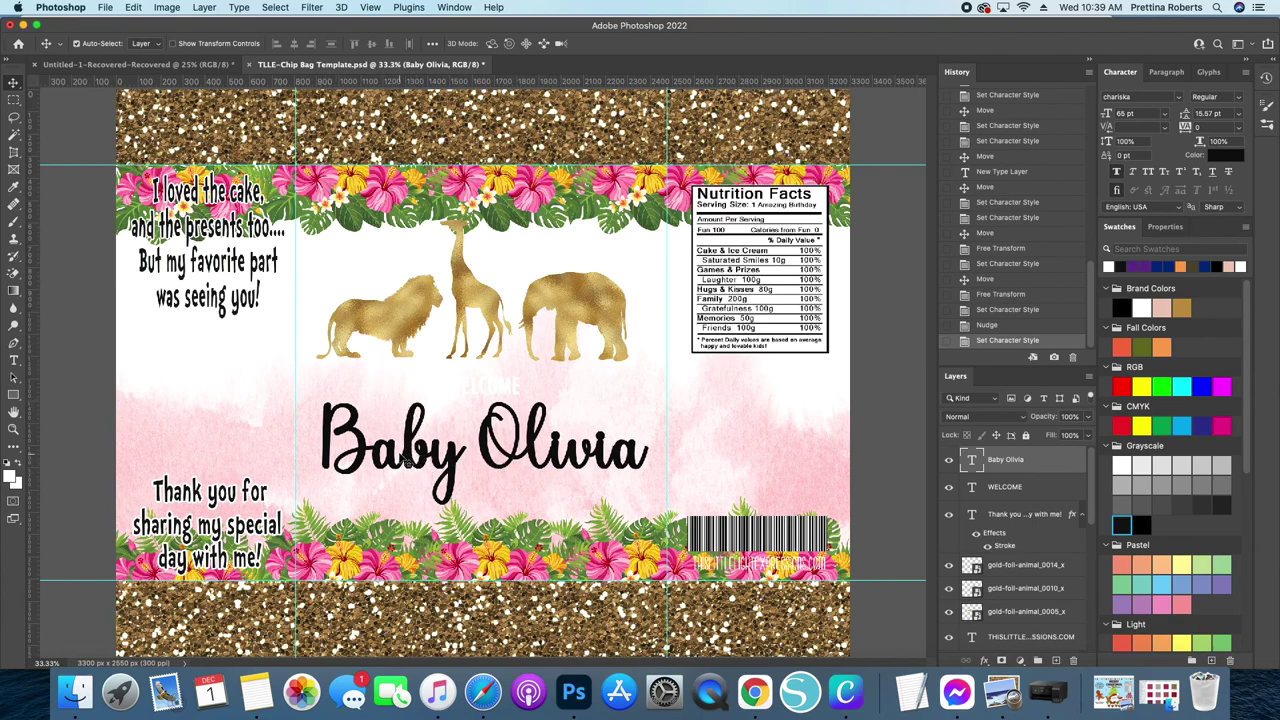
pyautogui.click(1220, 157)
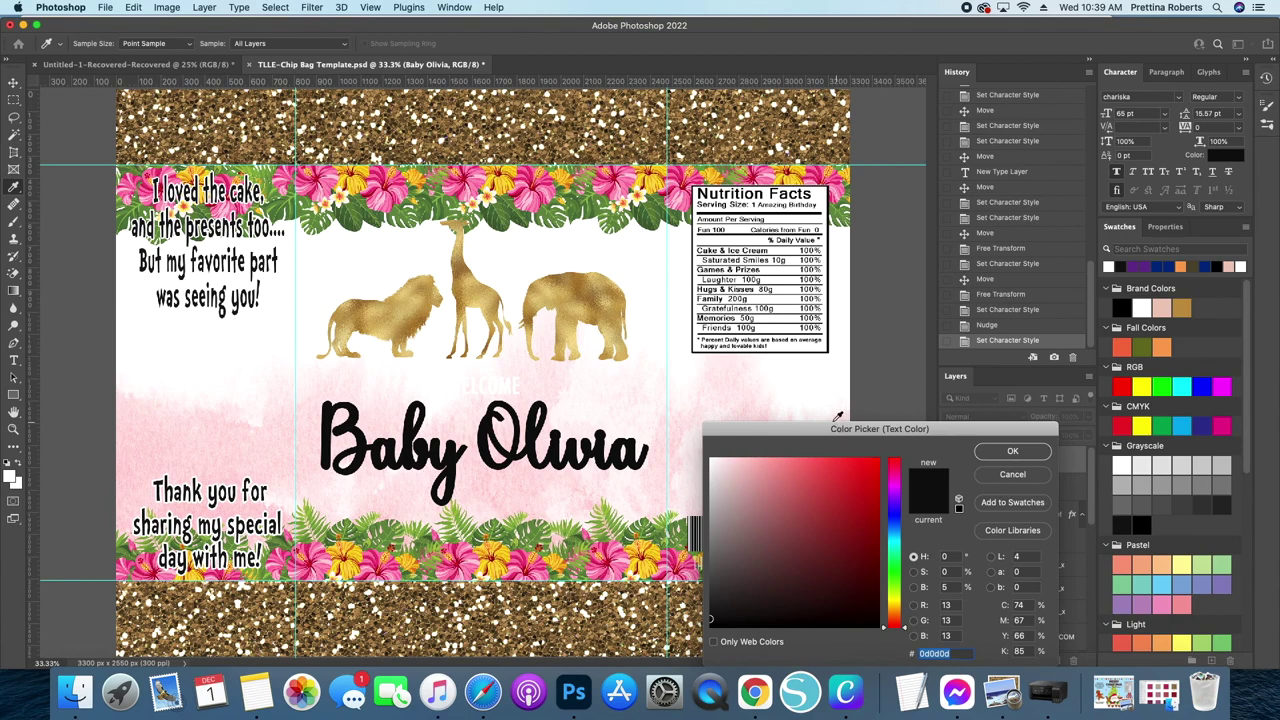
pyautogui.moveTo(825, 428); pyautogui.dragTo(828, 312)
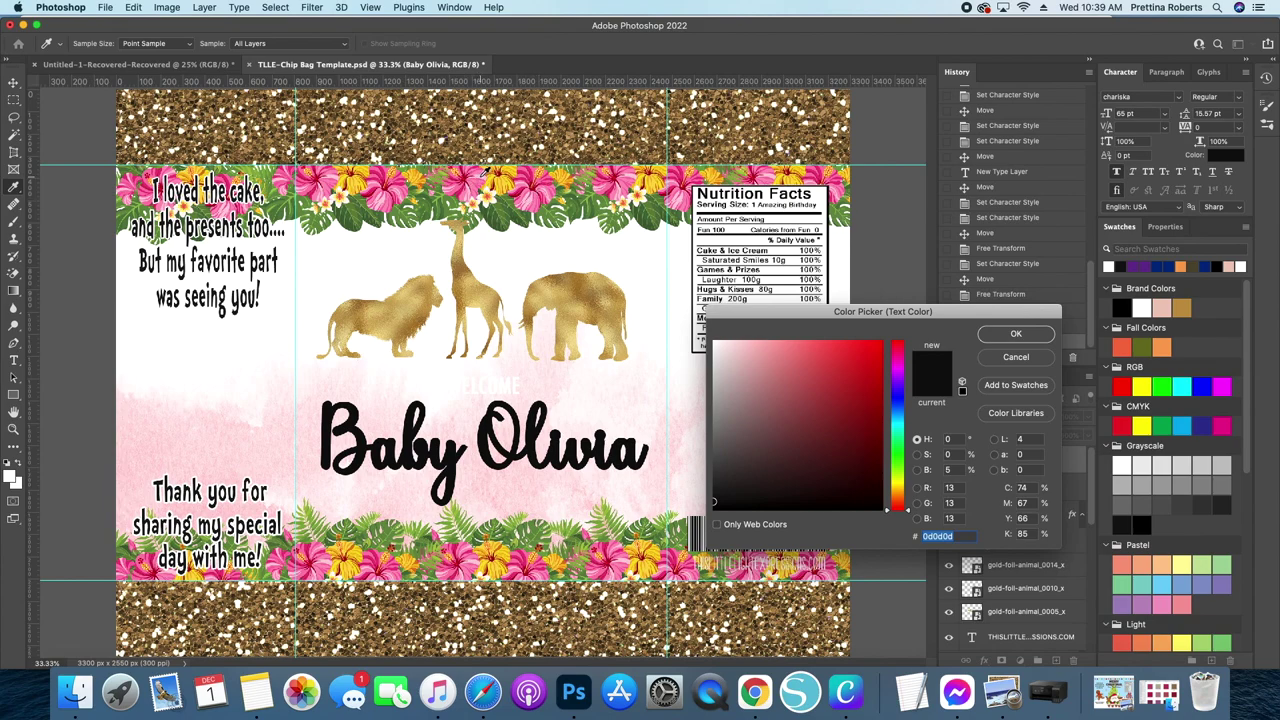
pyautogui.click(490, 172)
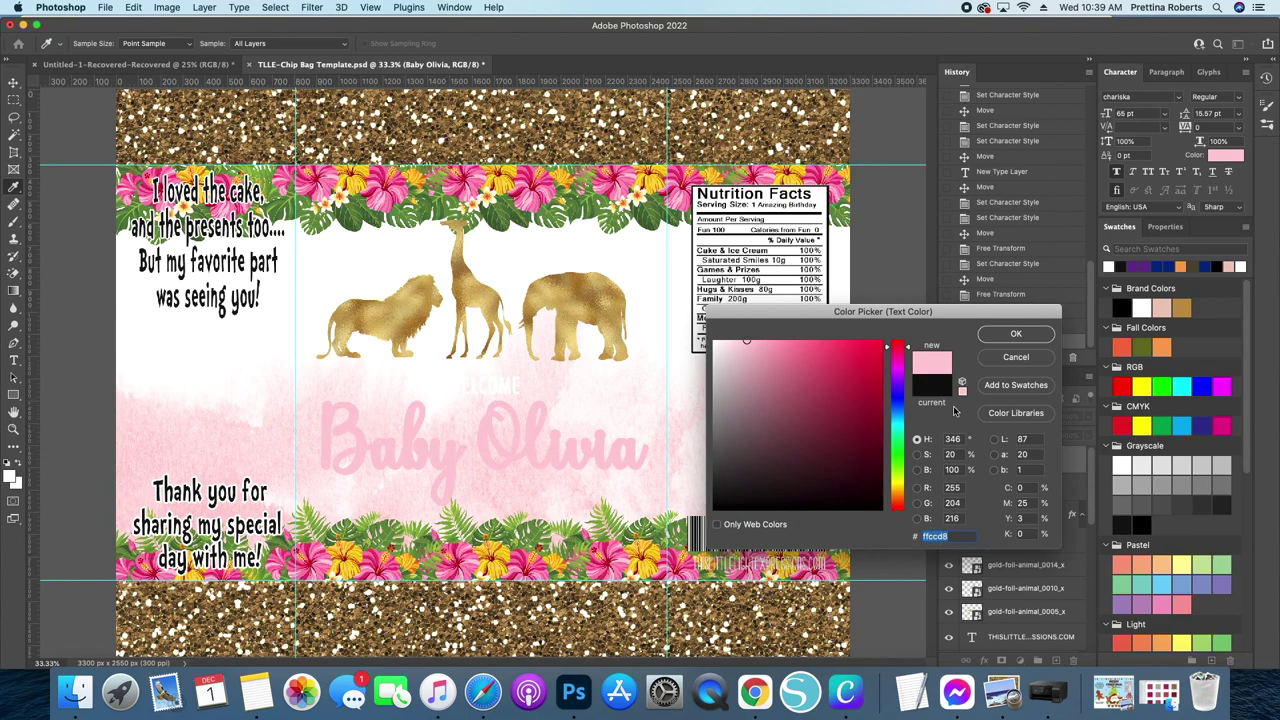
pyautogui.click(608, 188)
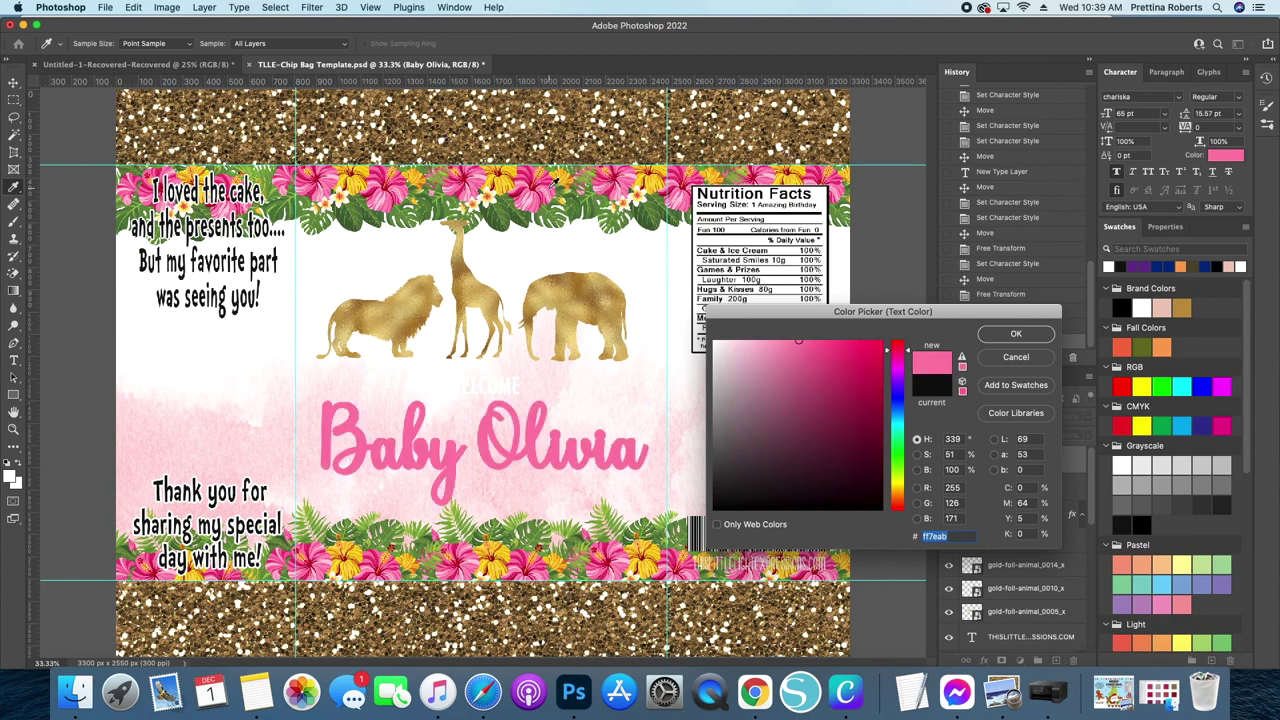
pyautogui.click(543, 188)
pyautogui.press('Return')
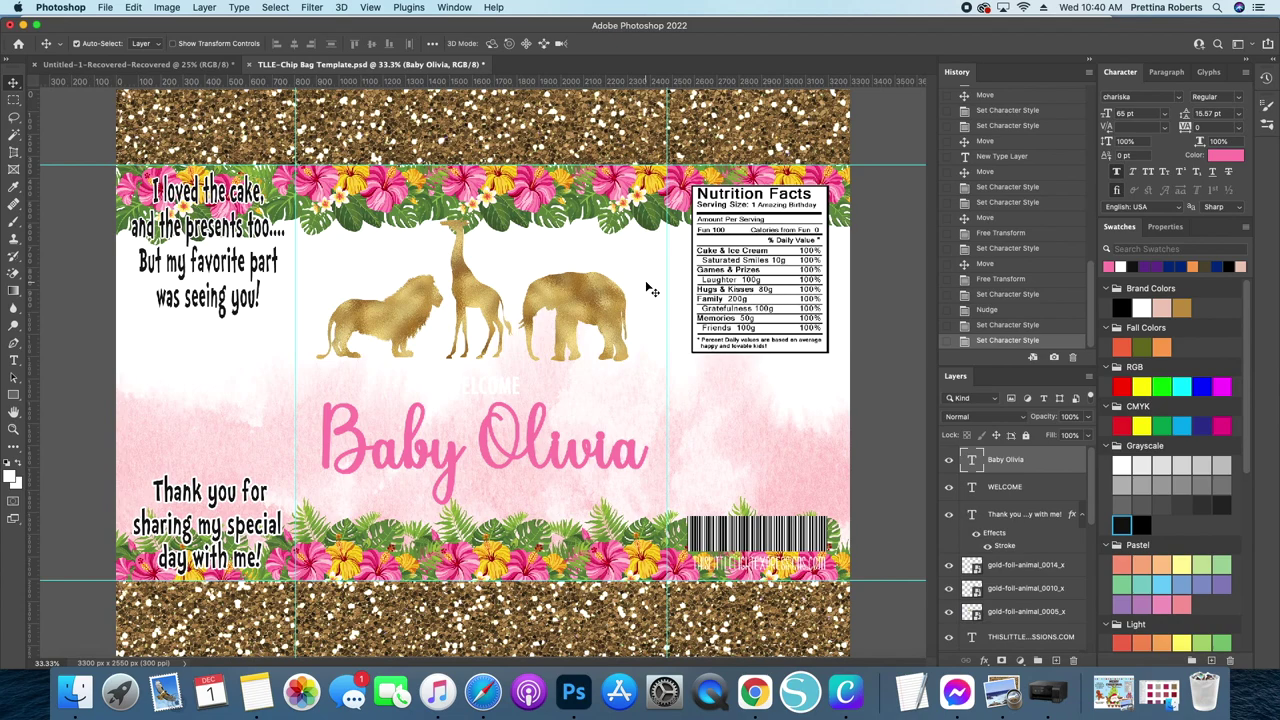
pyautogui.press('super+minus')
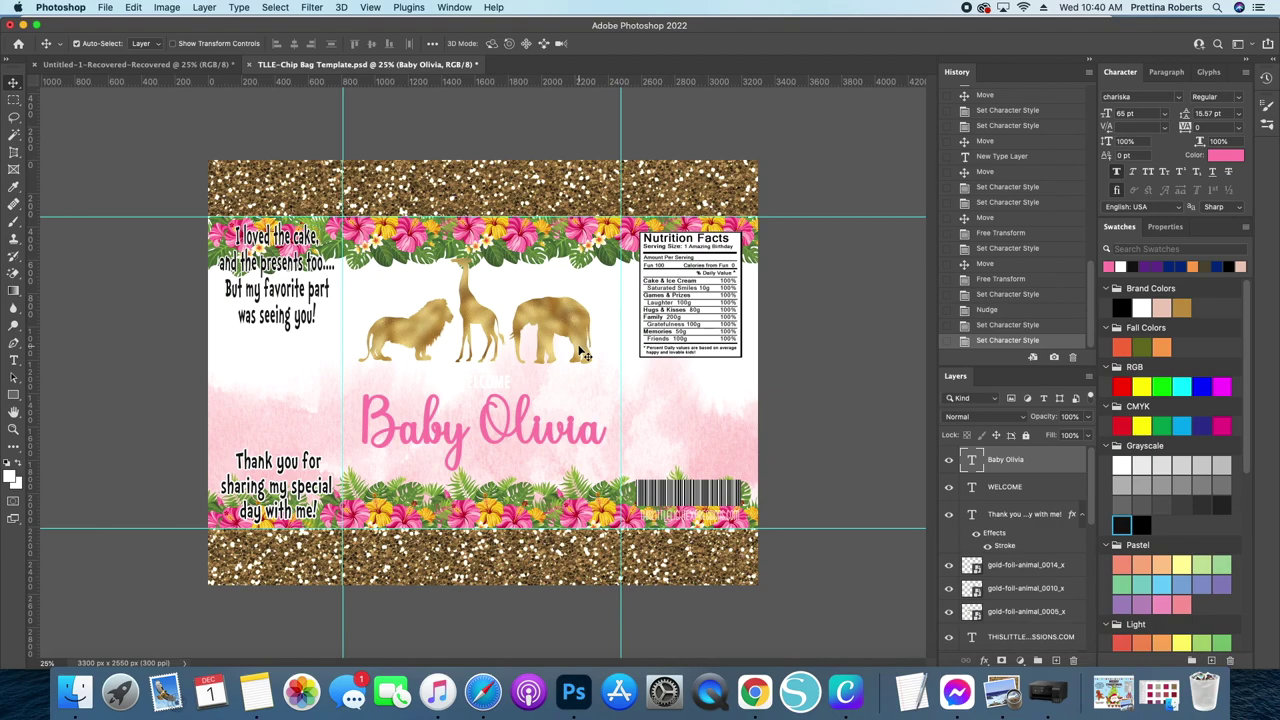
pyautogui.doubleClick(1052, 490)
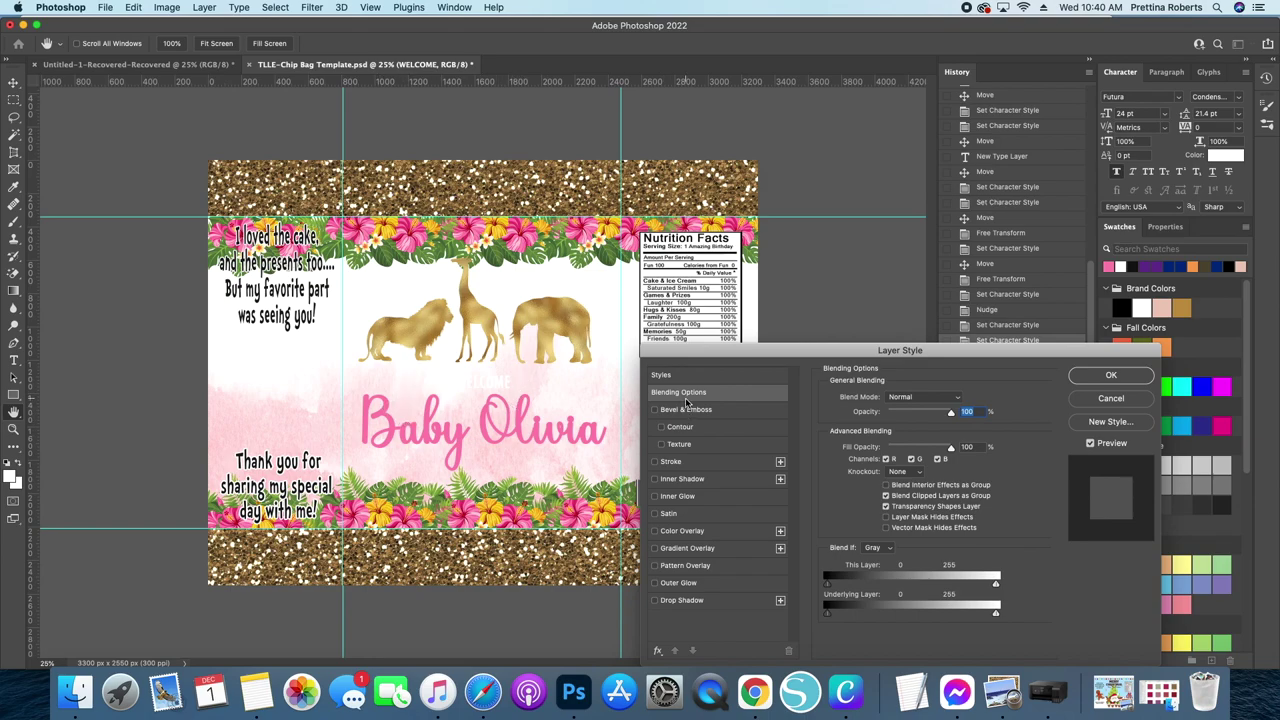
pyautogui.click(655, 462)
pyautogui.click(1111, 398)
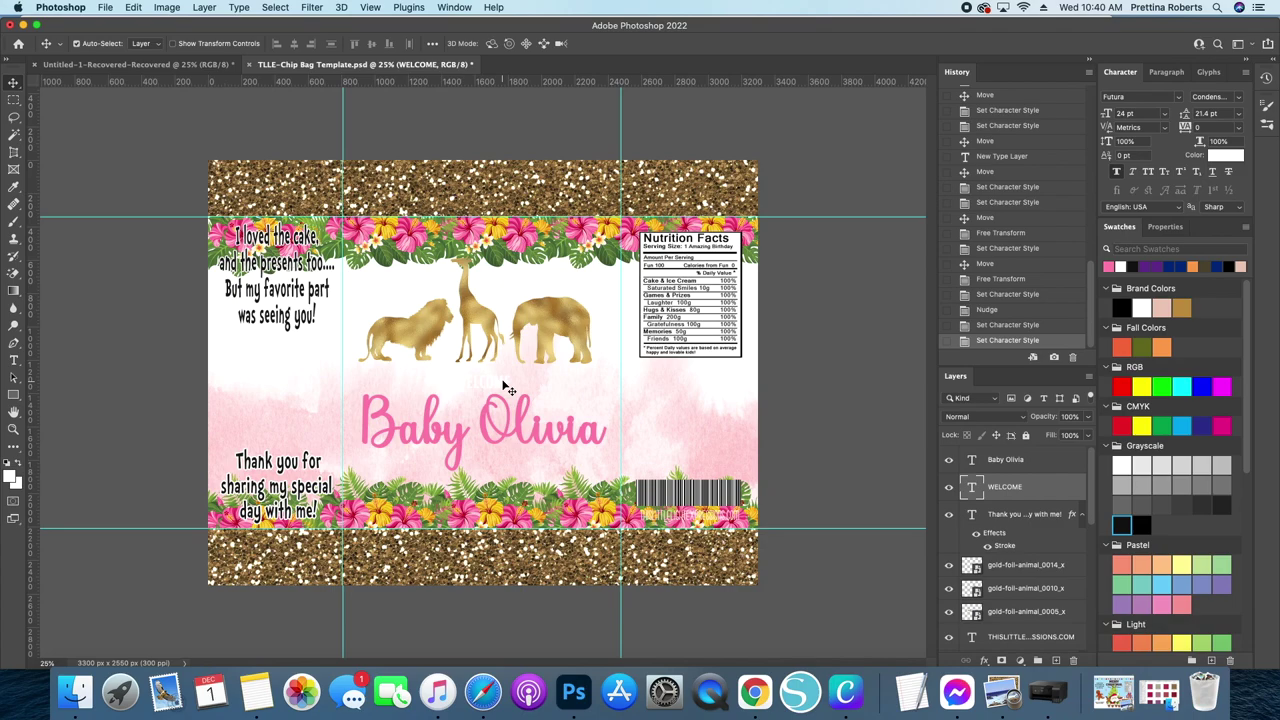
# Step: Add a 6 px outside stroke to the WELCOME text in the saved hibiscus pink, fd81af
pyautogui.doubleClick(1045, 488)
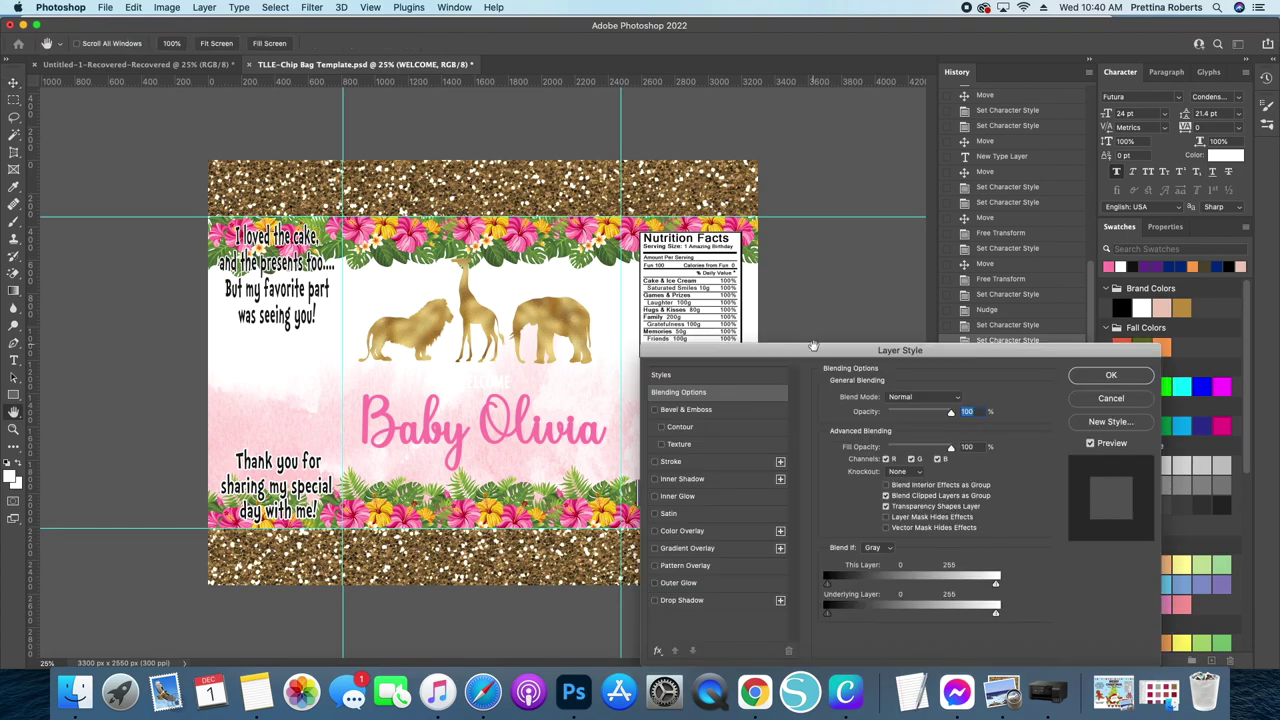
pyautogui.moveTo(810, 348); pyautogui.dragTo(806, 320)
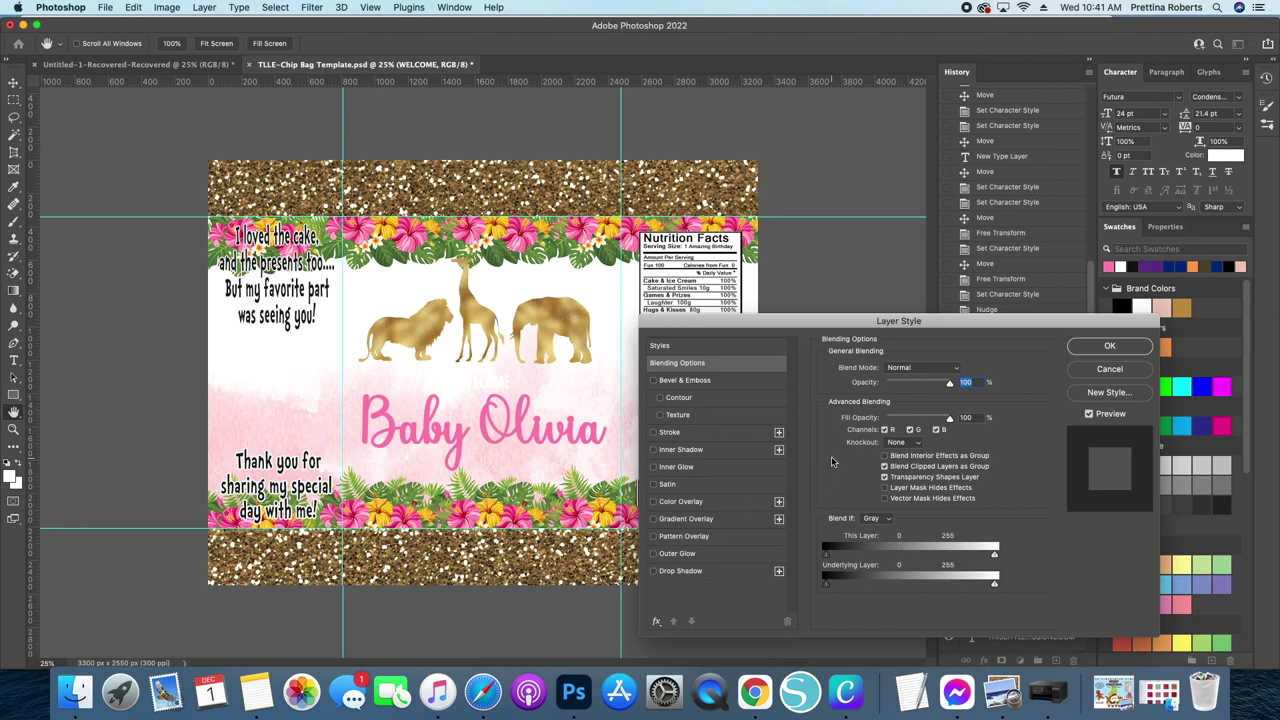
pyautogui.click(653, 433)
pyautogui.click(712, 434)
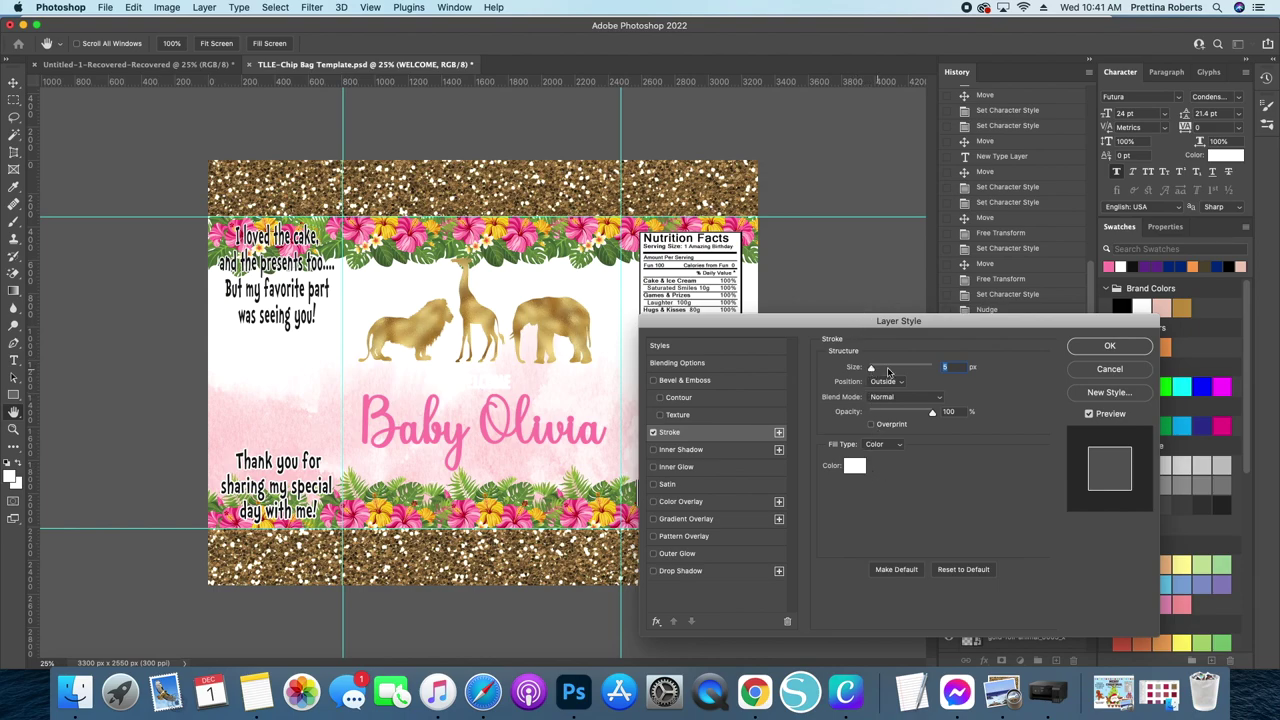
pyautogui.moveTo(872, 369); pyautogui.dragTo(876, 369)
pyautogui.click(854, 470)
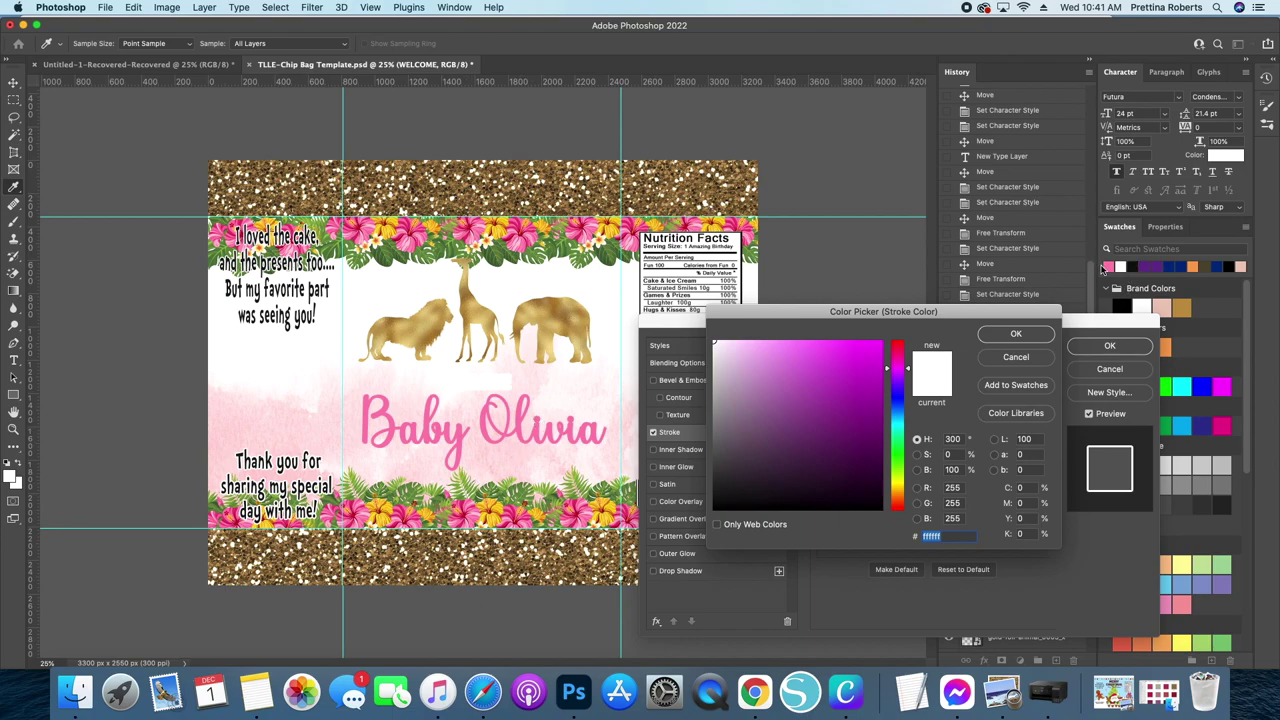
pyautogui.click(1109, 267)
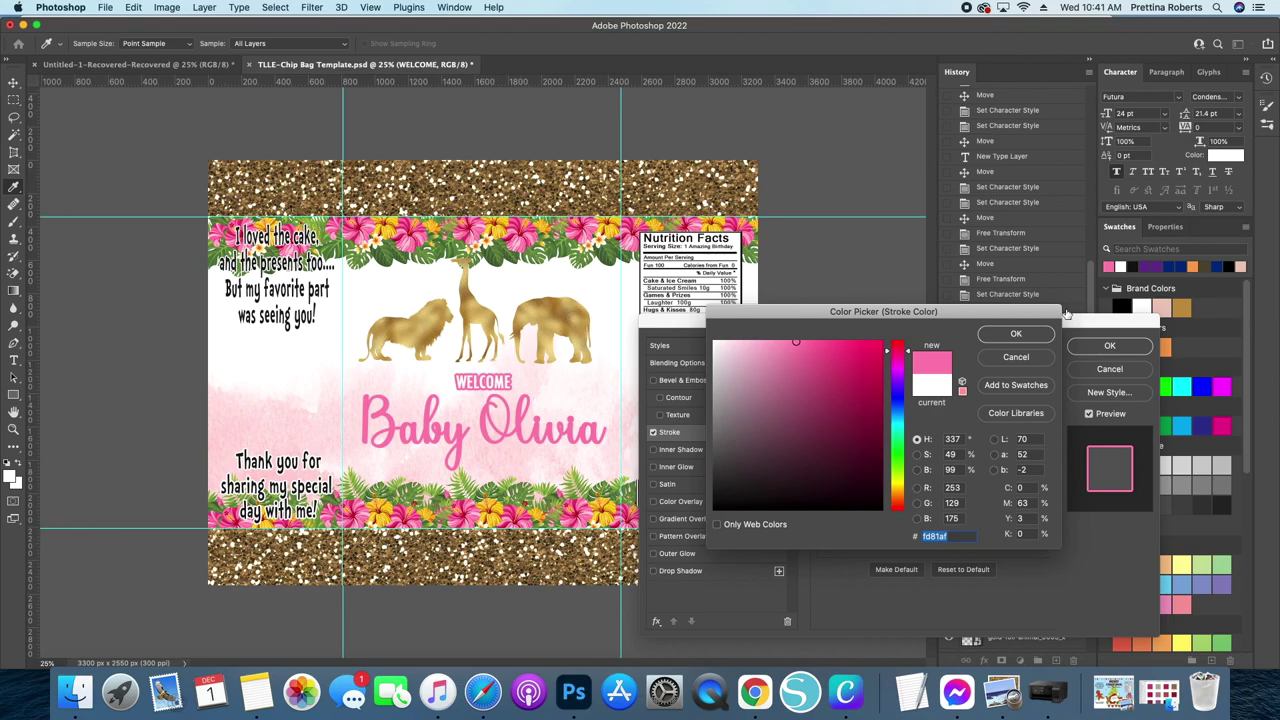
pyautogui.click(1018, 337)
pyautogui.moveTo(879, 368); pyautogui.dragTo(871, 368)
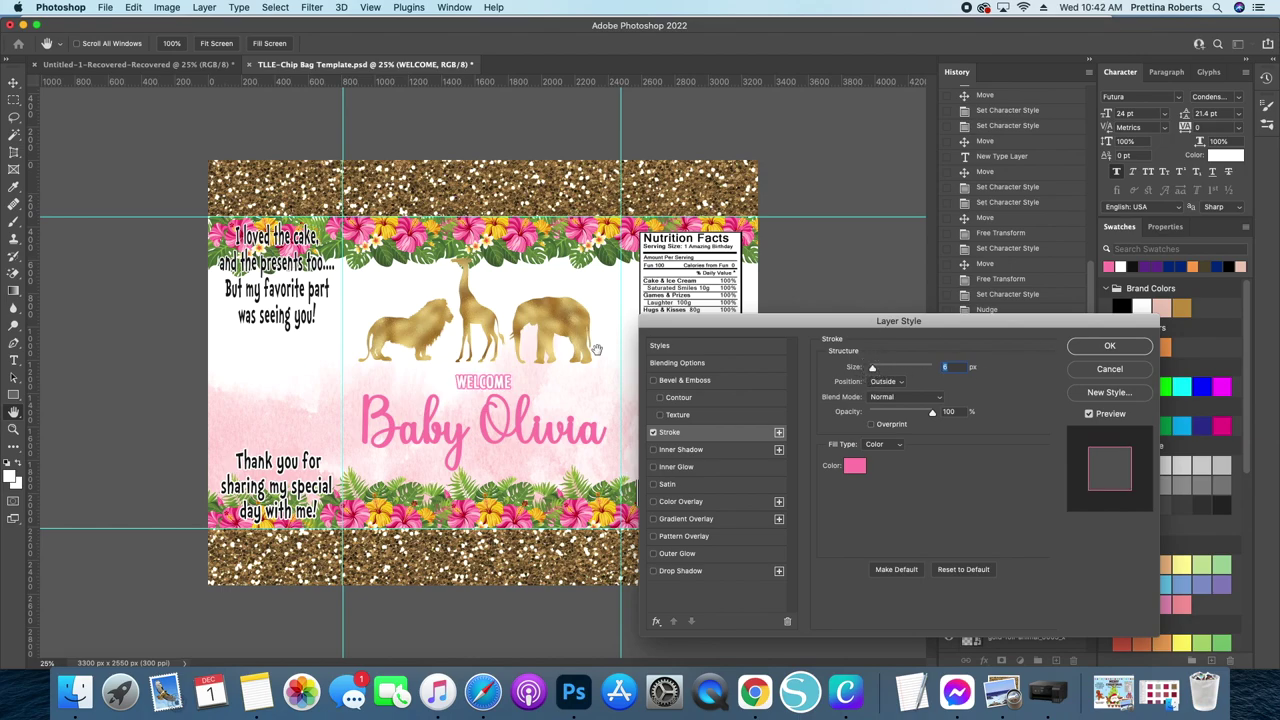
# Step: Try a Bevel & Emboss effect on the WELCOME text
pyautogui.click(653, 382)
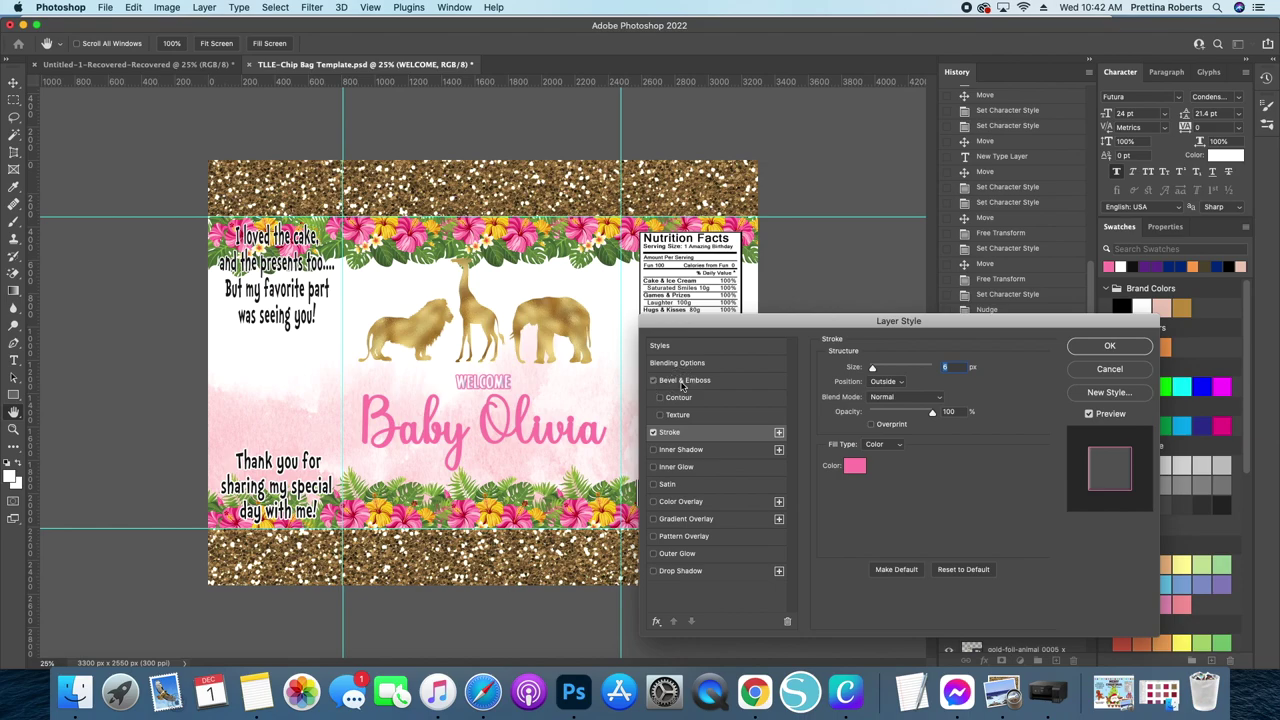
pyautogui.click(683, 382)
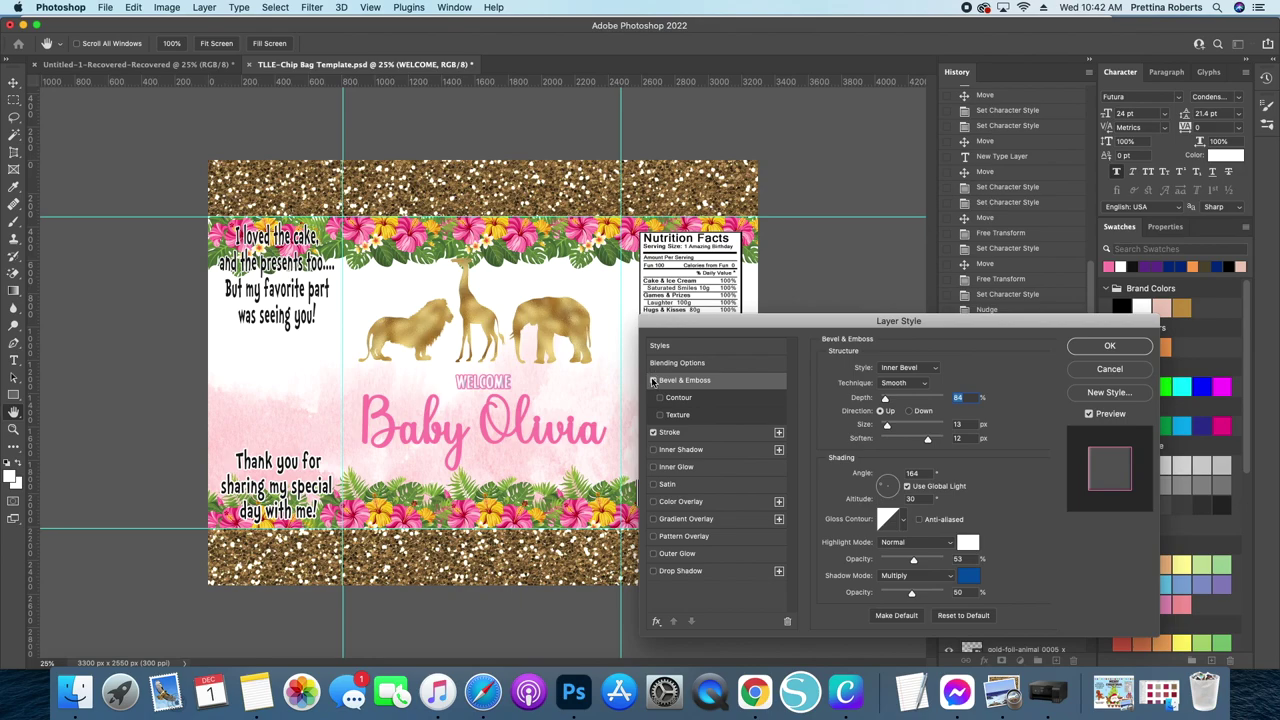
pyautogui.click(653, 381)
# Step: Add a black Multiply drop shadow to the WELCOME text with distance 4 px, spread 8% and size 7 px
pyautogui.click(654, 573)
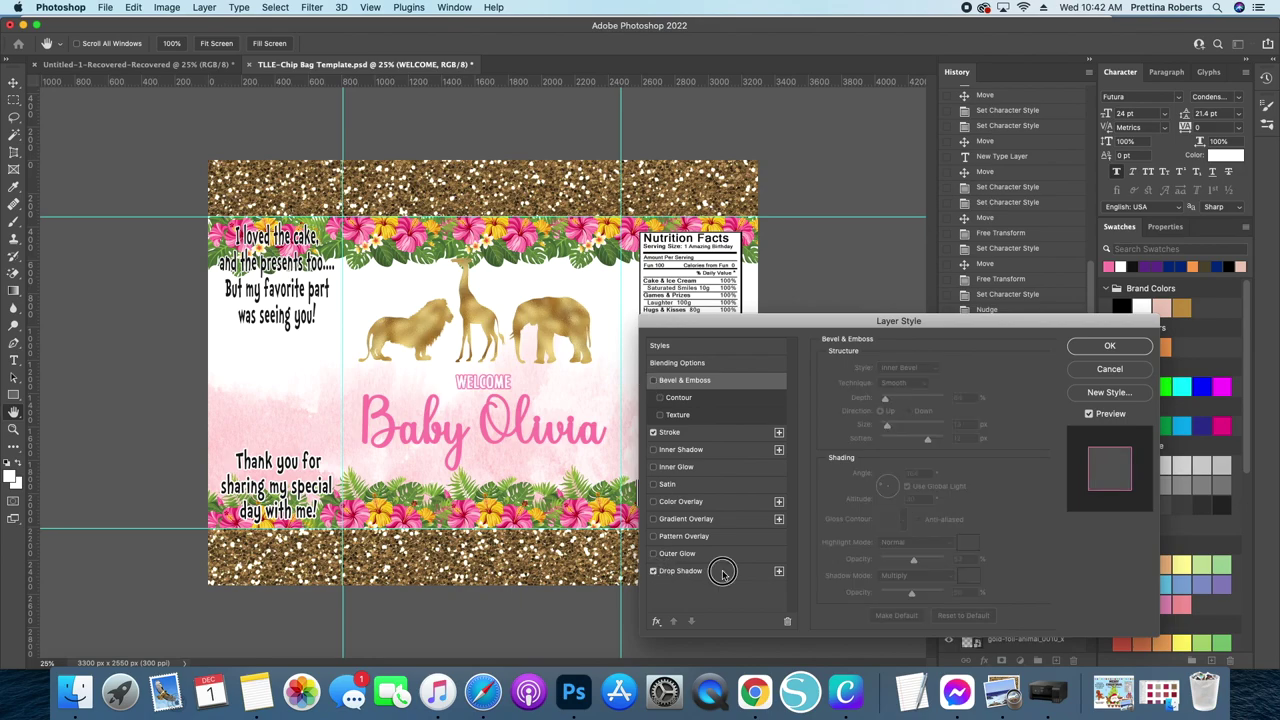
pyautogui.click(690, 575)
pyautogui.moveTo(878, 428); pyautogui.dragTo(874, 445)
pyautogui.moveTo(875, 443)
pyautogui.mouseDown()
pyautogui.moveTo(873, 457)
pyautogui.moveTo(875, 446)
pyautogui.mouseUp()
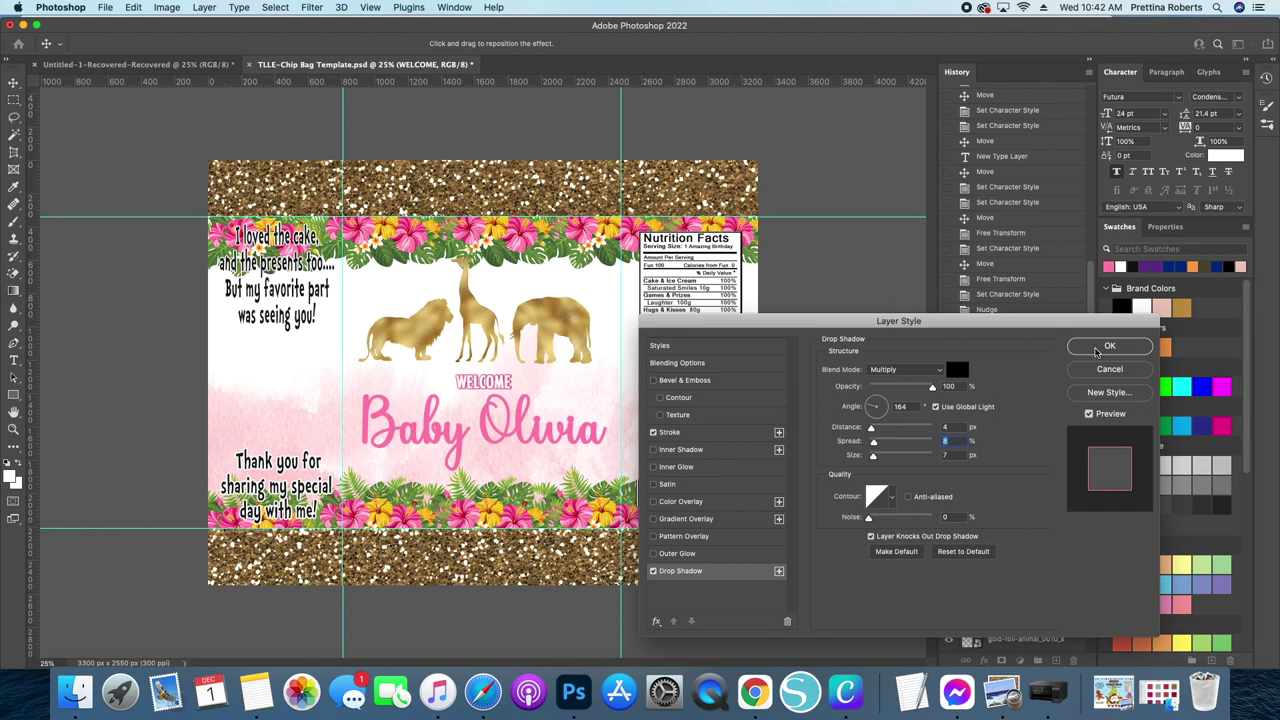
pyautogui.click(1108, 346)
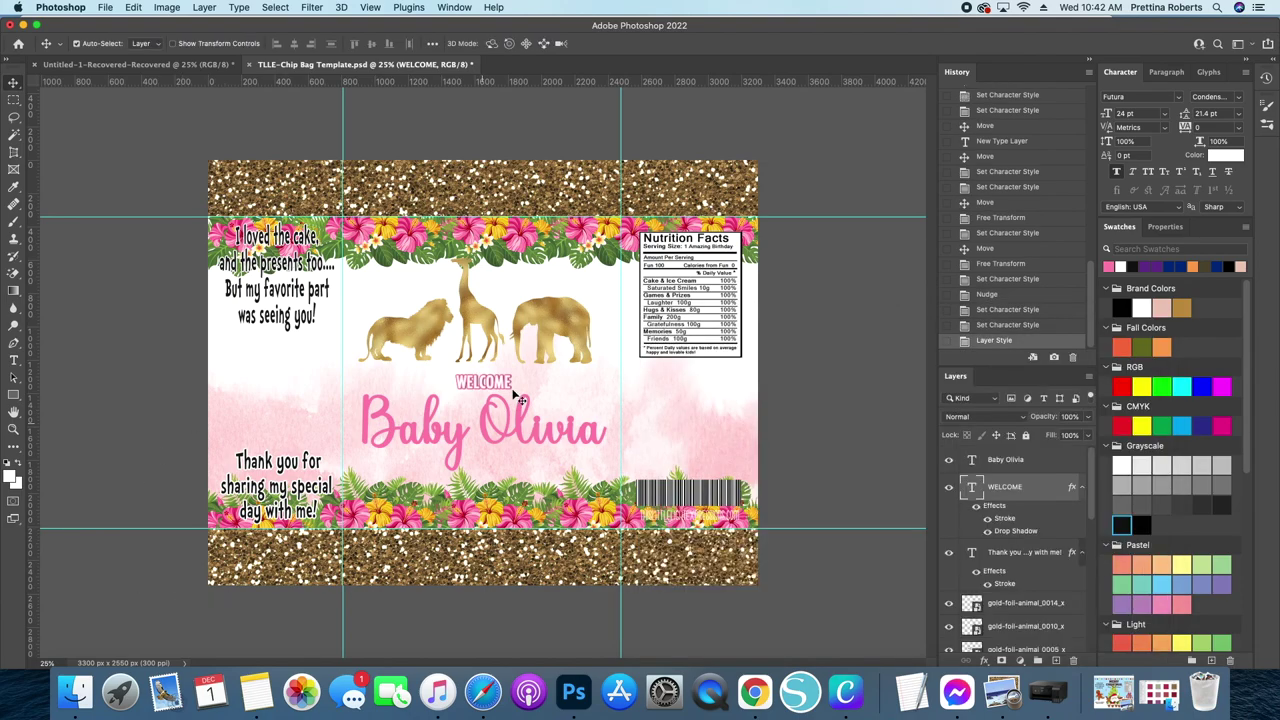
# Step: Add a Bevel & Emboss effect to the baby's name text with the preset smooth Inner Bevel settings
pyautogui.click(1040, 463)
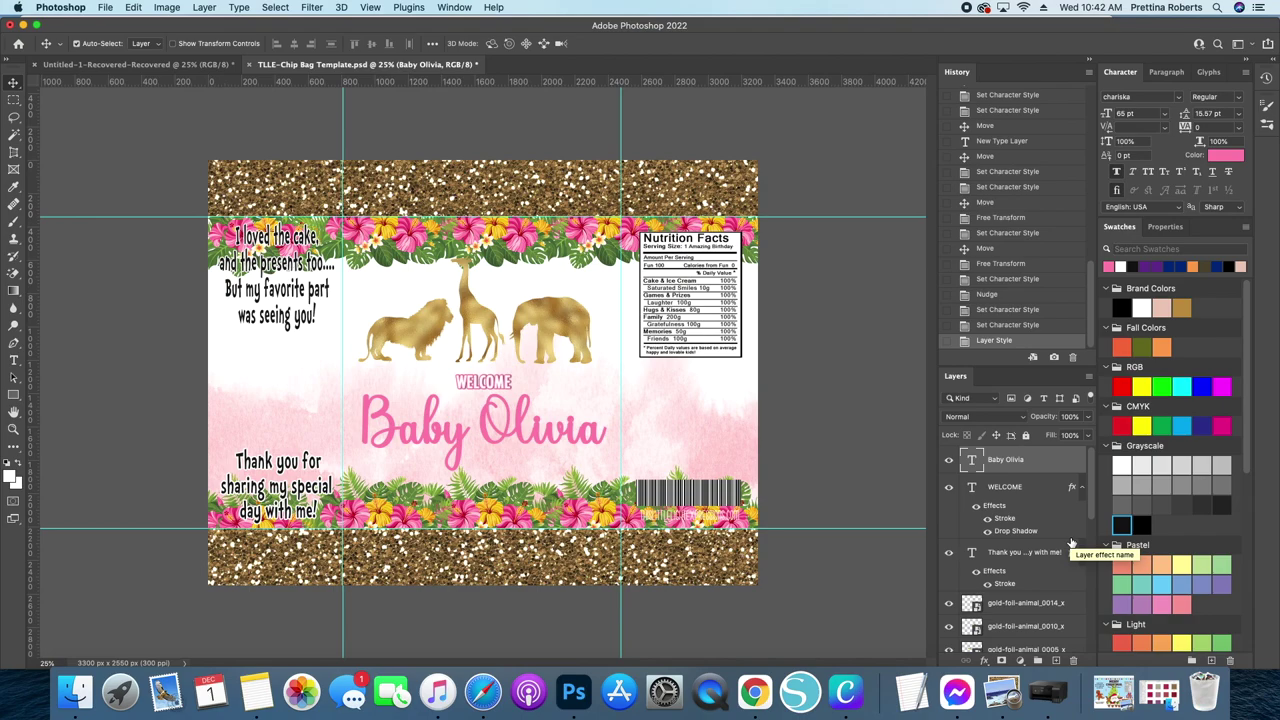
pyautogui.doubleClick(1047, 459)
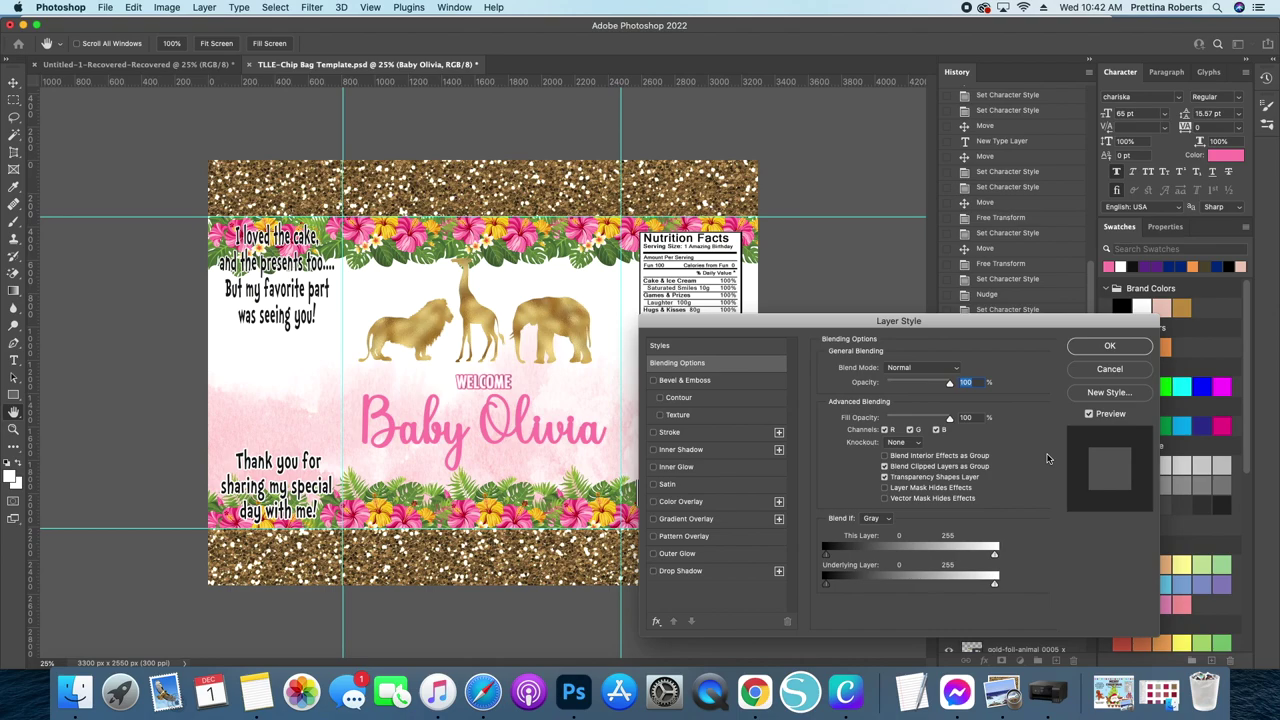
pyautogui.click(654, 381)
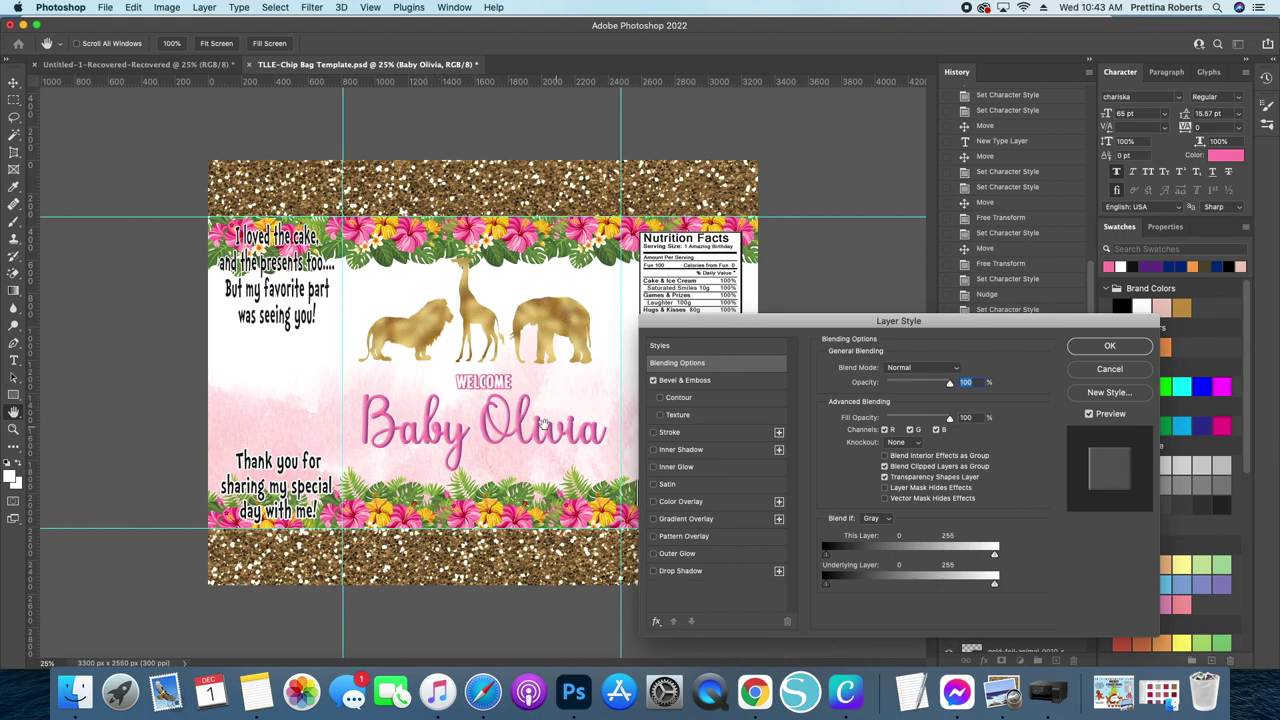
pyautogui.click(654, 381)
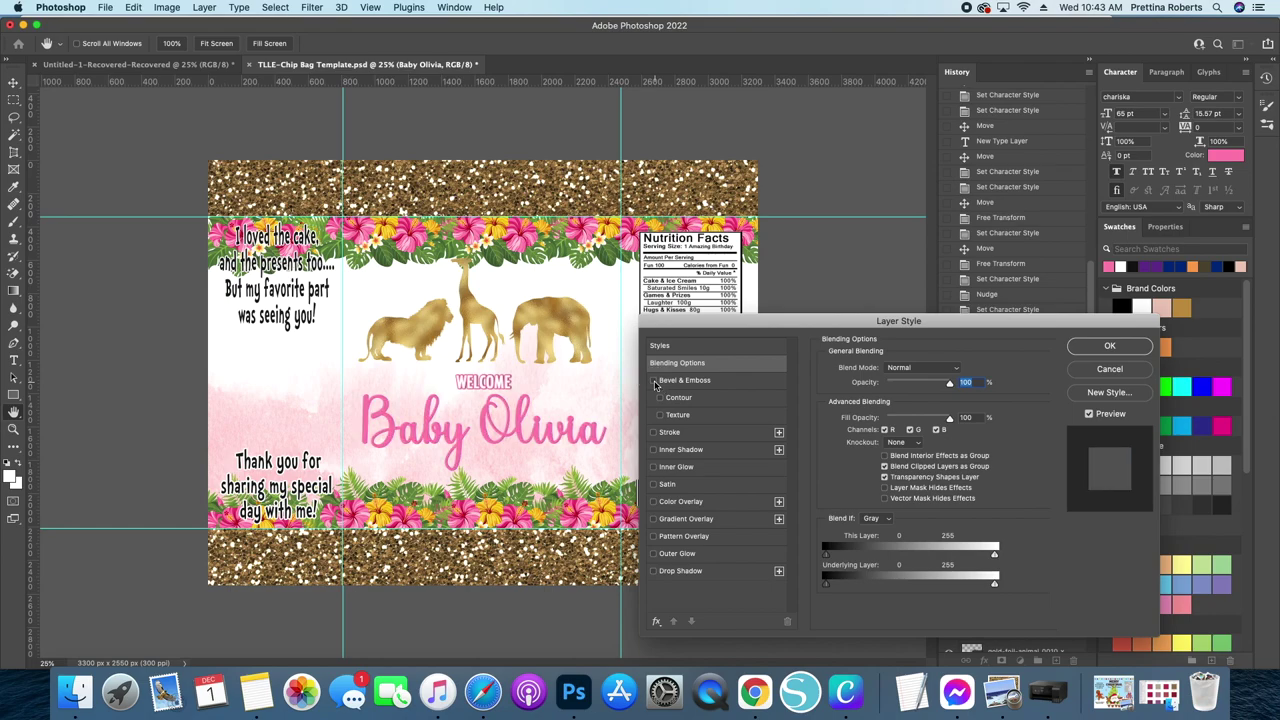
pyautogui.click(654, 381)
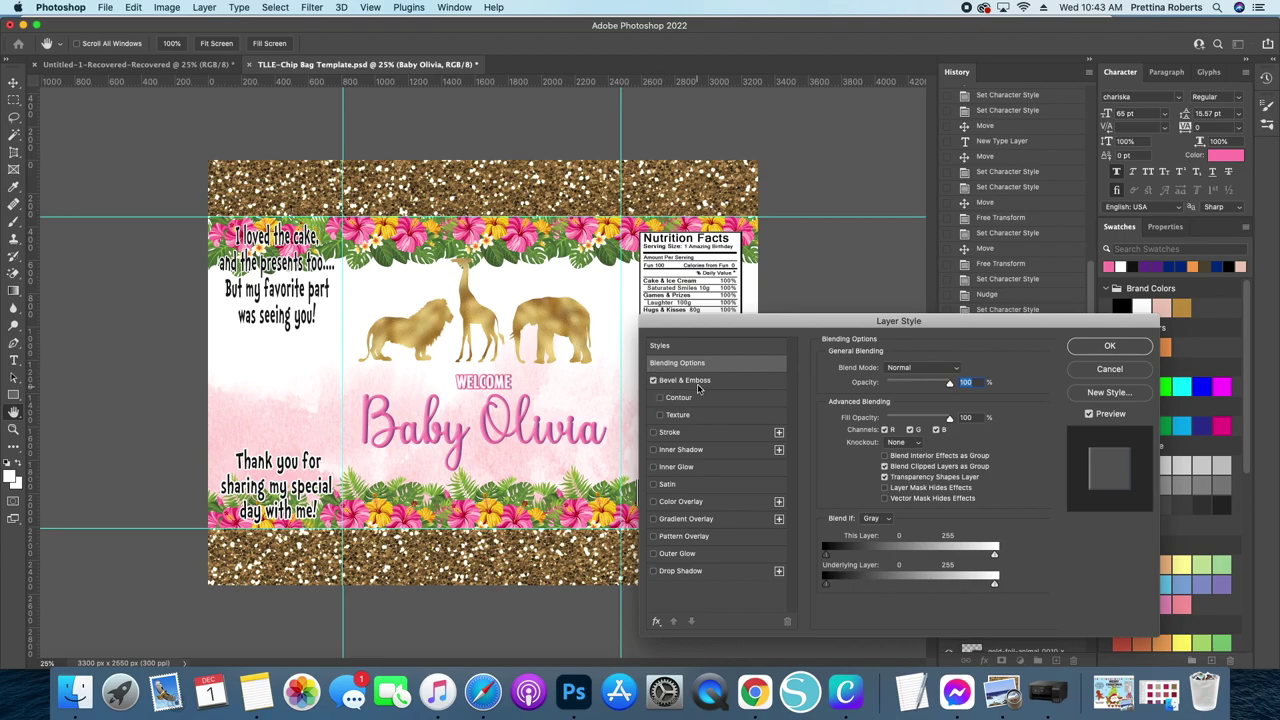
pyautogui.click(725, 387)
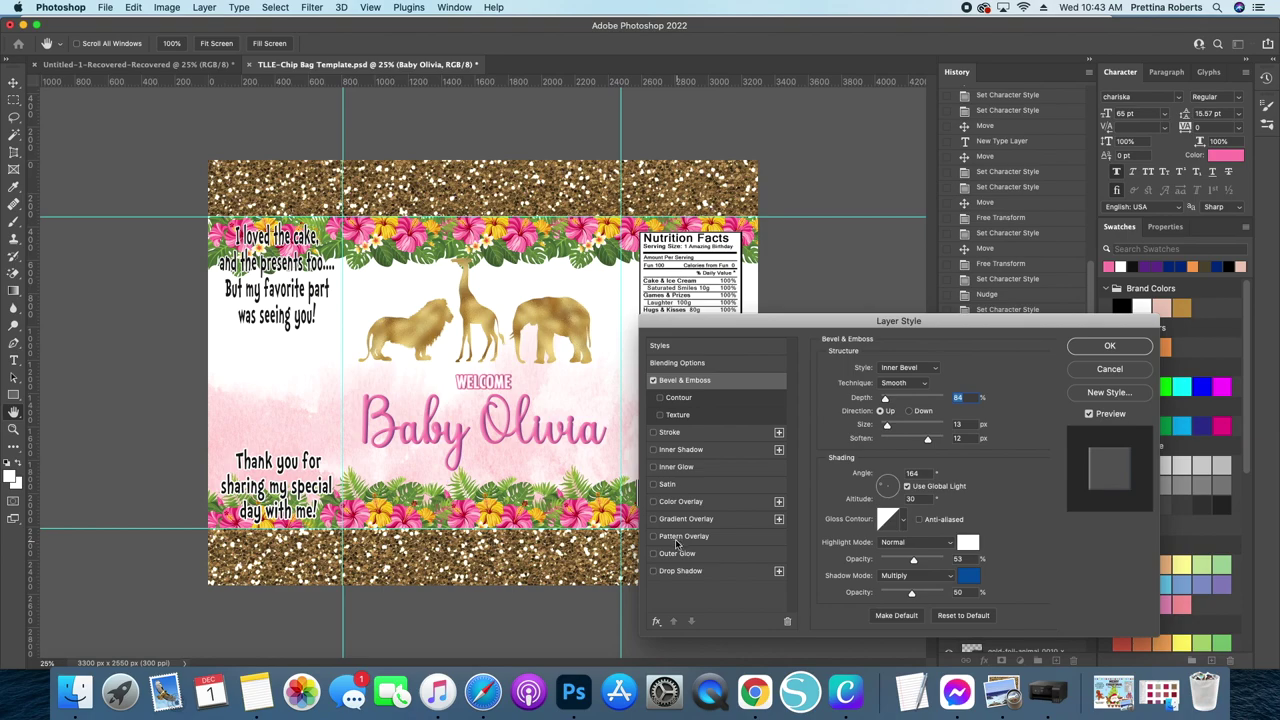
# Step: Add a white 13 px outside stroke to the baby's name text
pyautogui.click(653, 433)
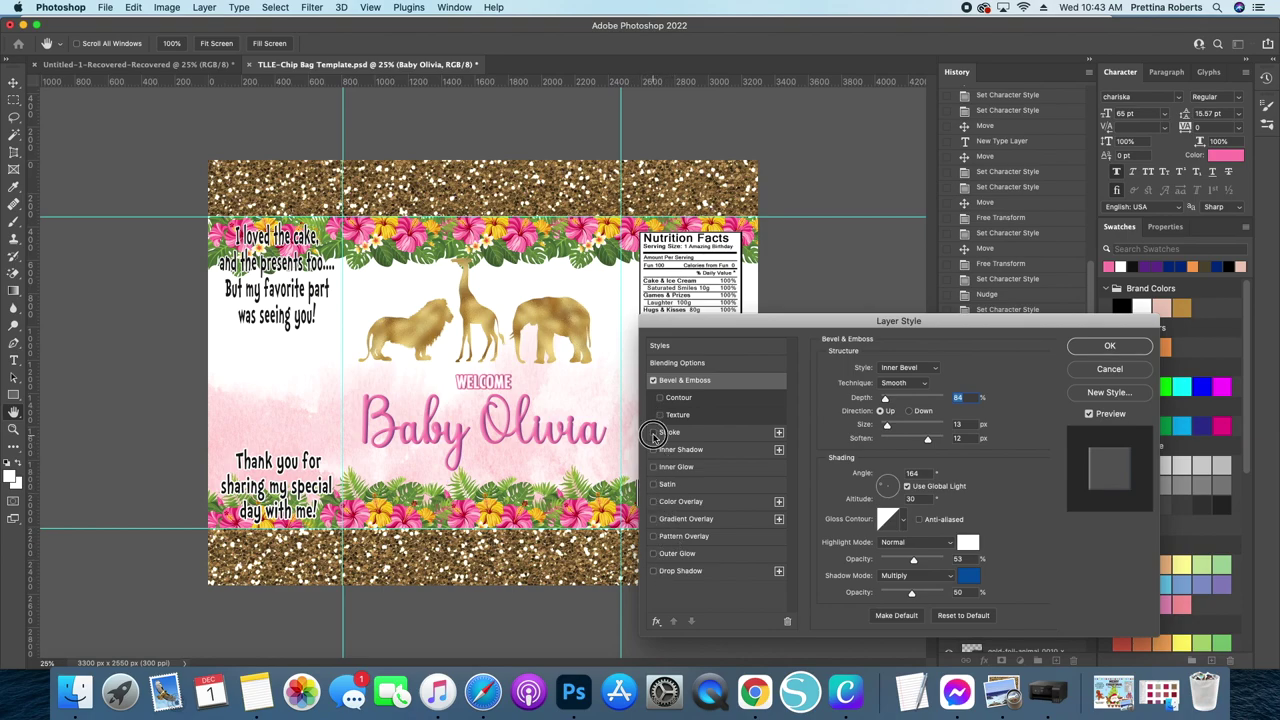
pyautogui.click(713, 433)
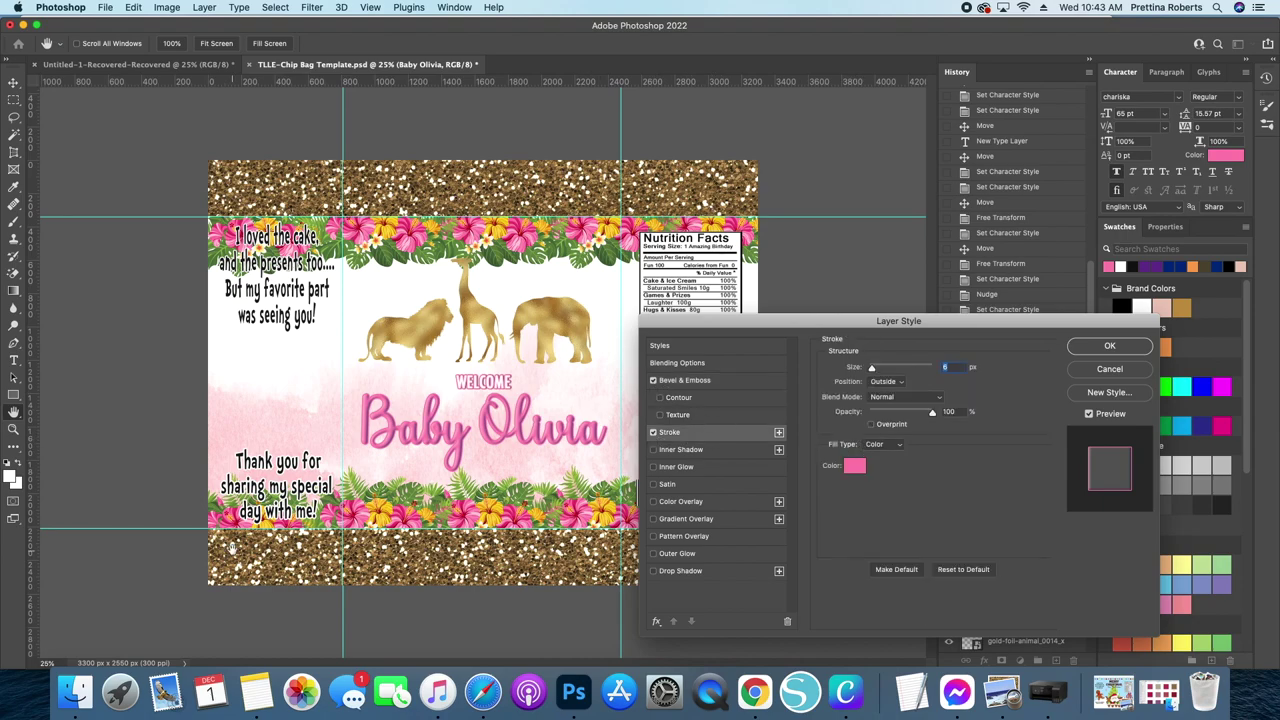
pyautogui.click(851, 467)
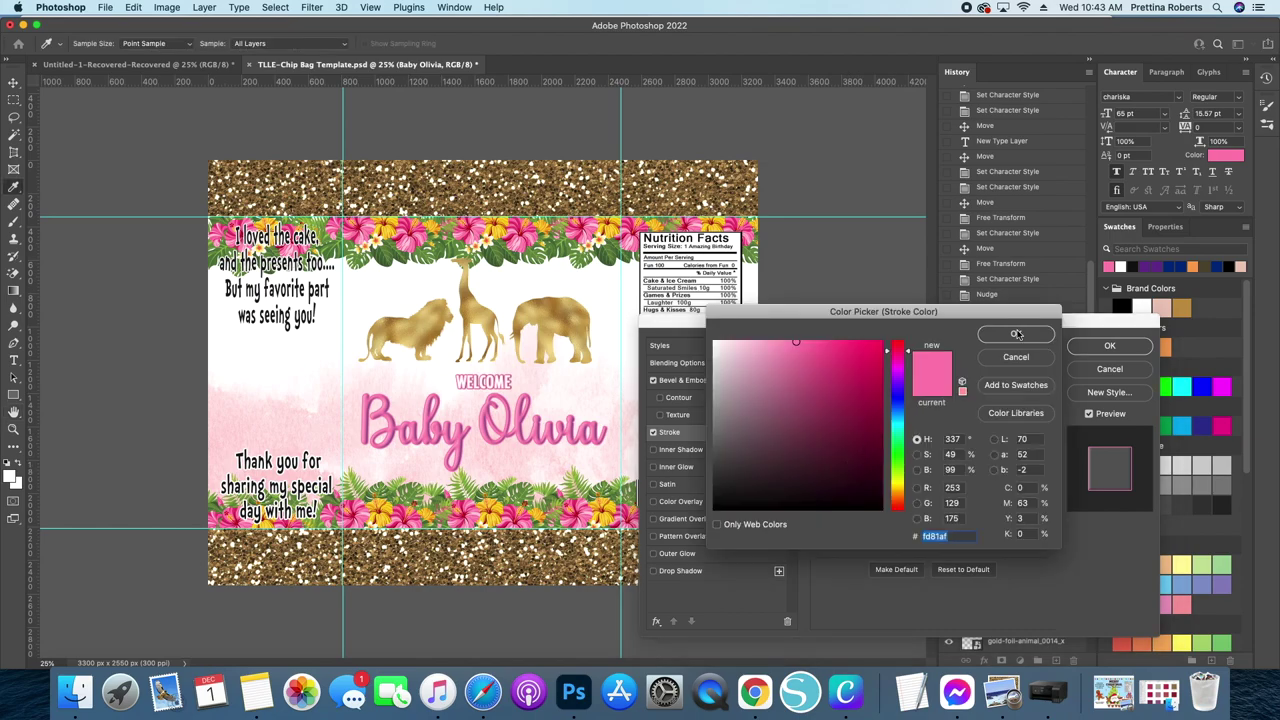
pyautogui.click(1110, 266)
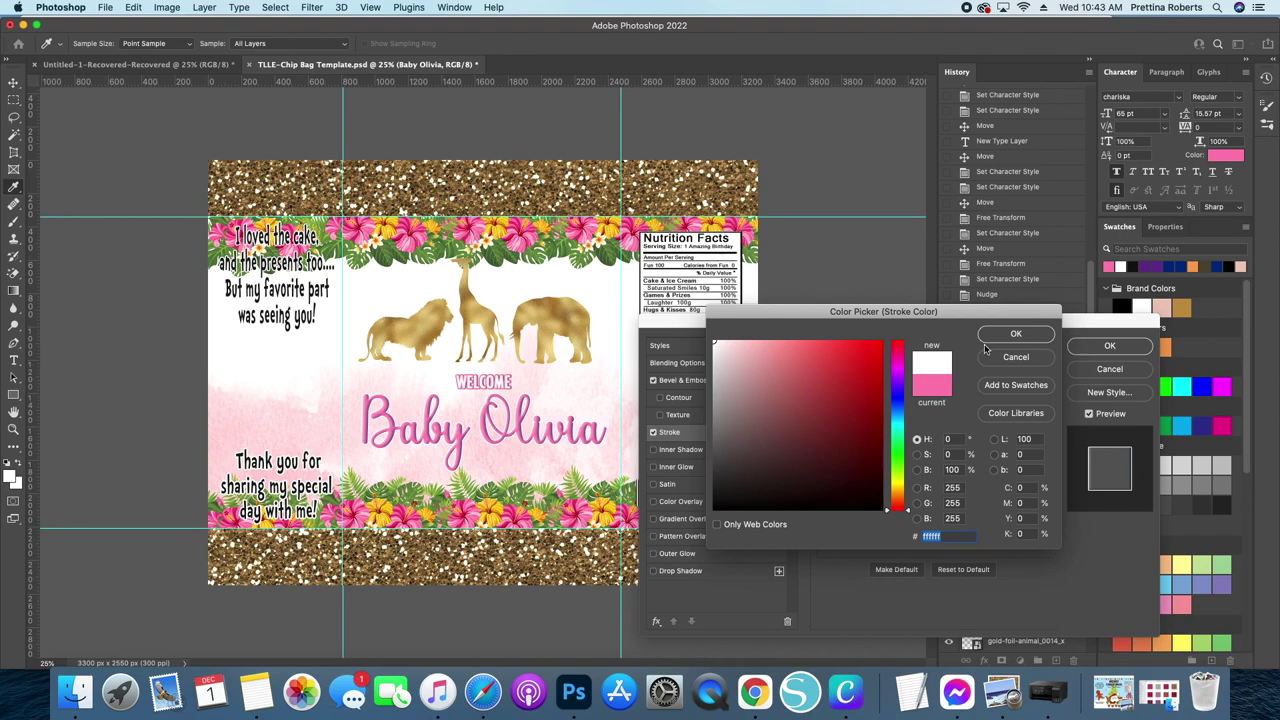
pyautogui.click(1015, 334)
pyautogui.moveTo(873, 369); pyautogui.dragTo(876, 369)
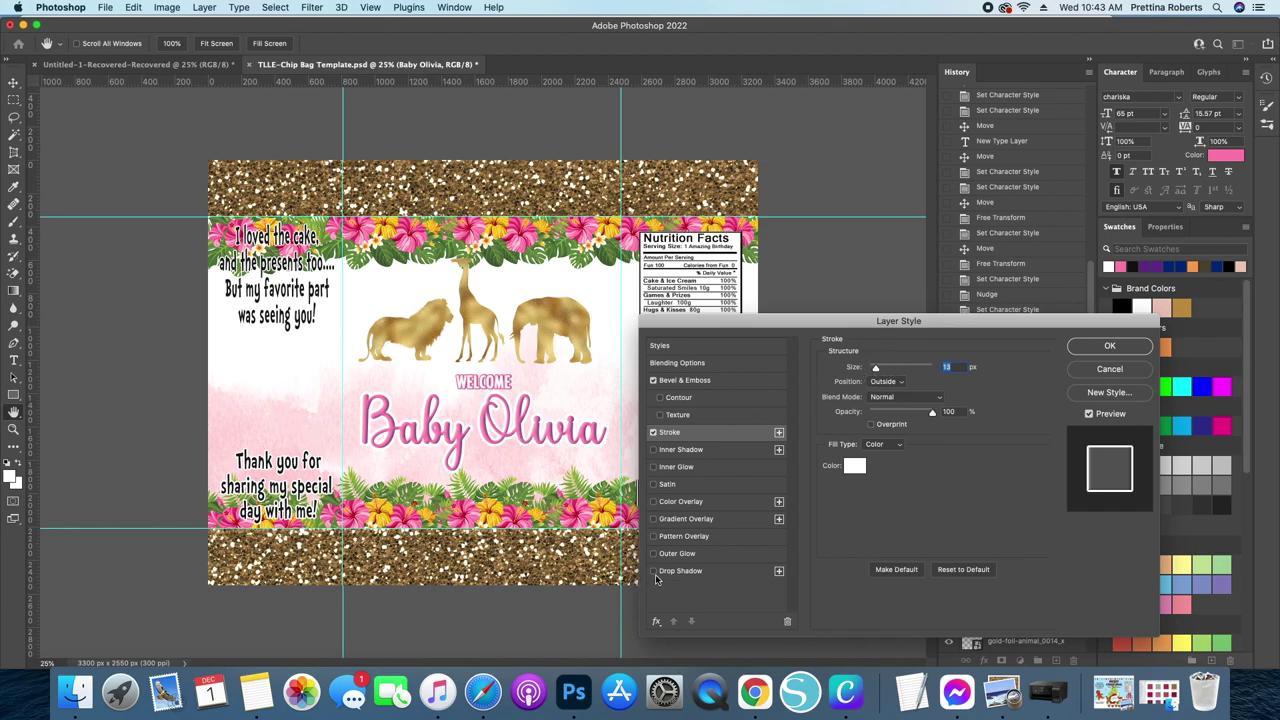
# Step: Add a black drop shadow to the baby's name text with distance 8 px, spread 11% and size about 16 px, and apply the layer style
pyautogui.click(707, 573)
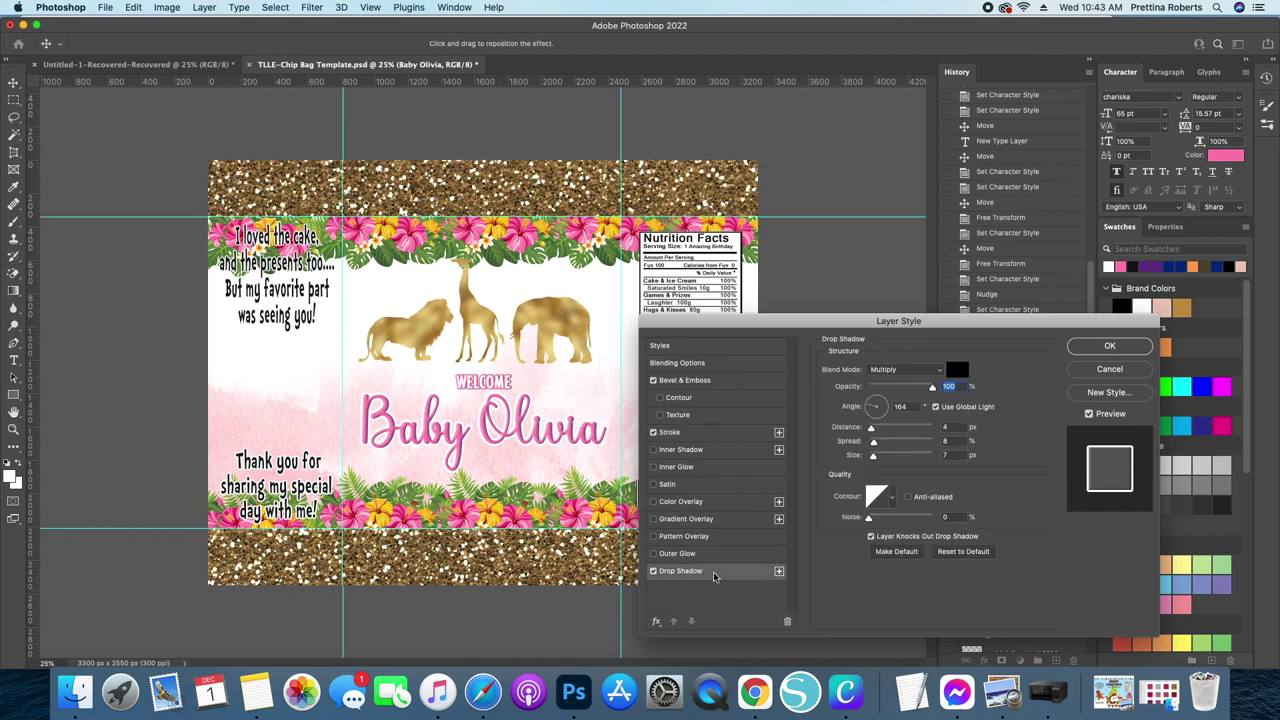
pyautogui.moveTo(871, 427); pyautogui.dragTo(877, 456)
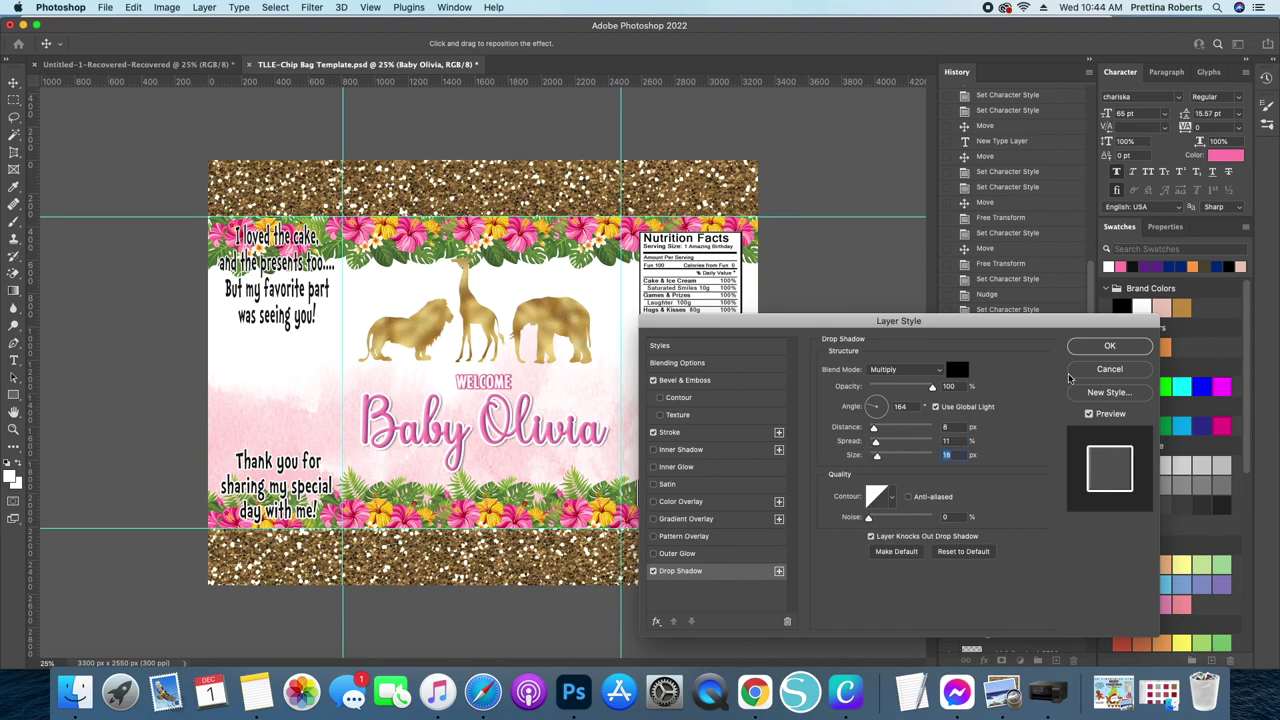
pyautogui.click(1096, 347)
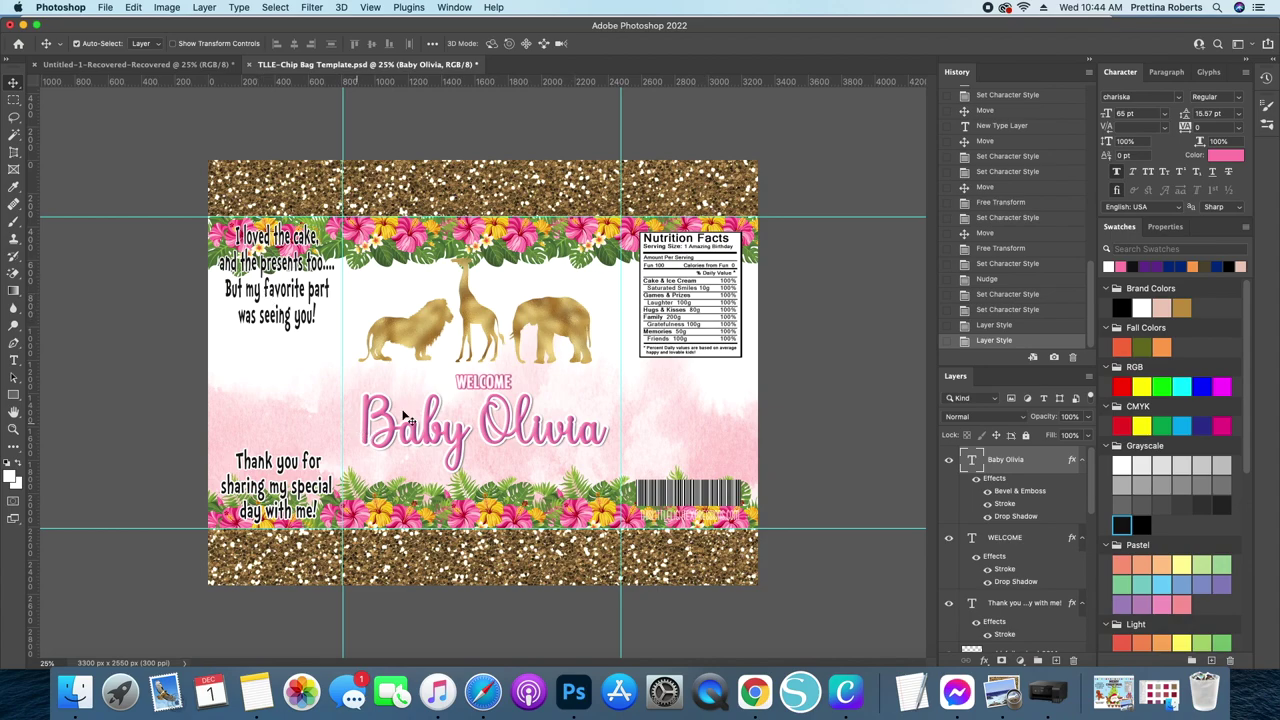
# Step: Delete the Nutrition Facts label and the "I loved the cake" message from the side panels
pyautogui.click(673, 315)
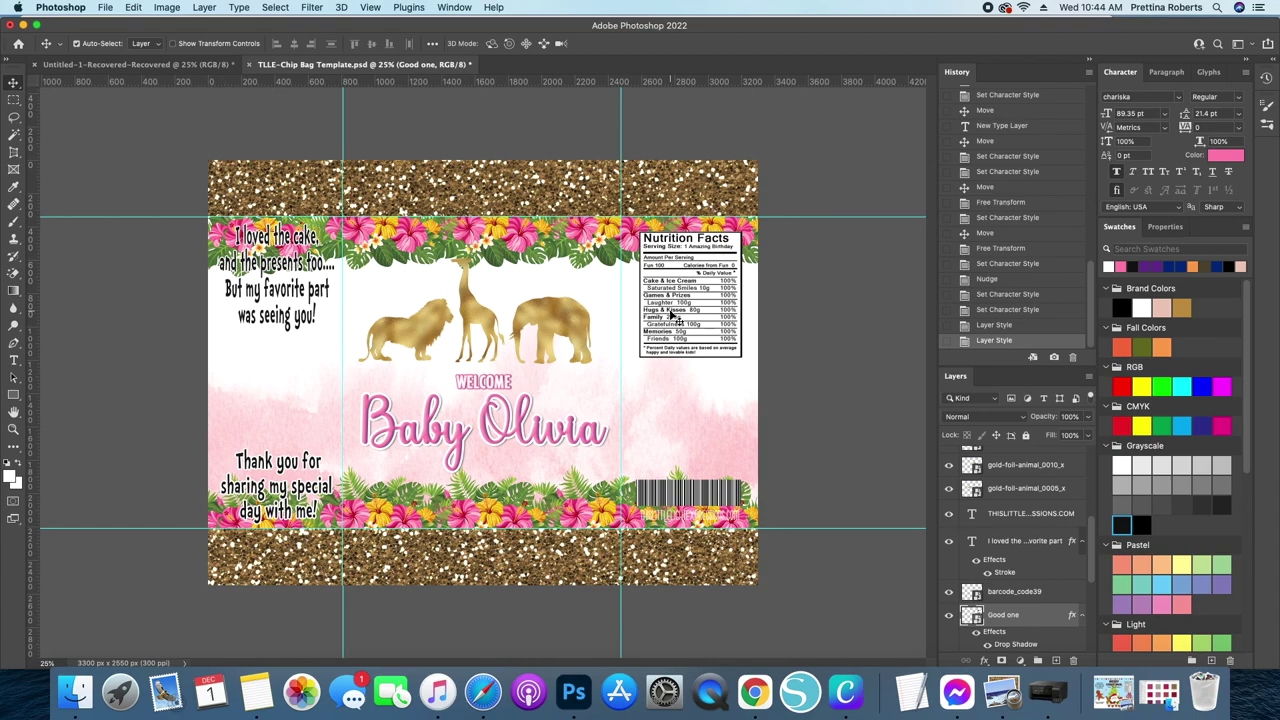
pyautogui.press('Delete')
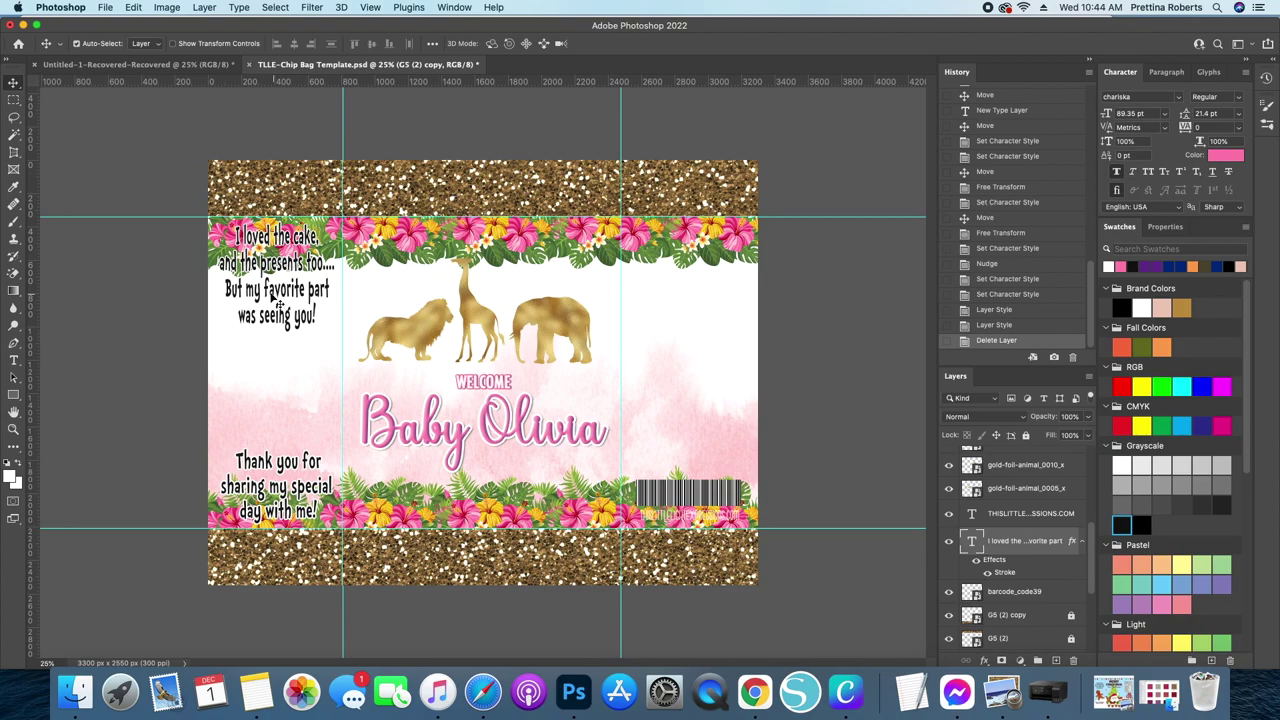
pyautogui.click(281, 290)
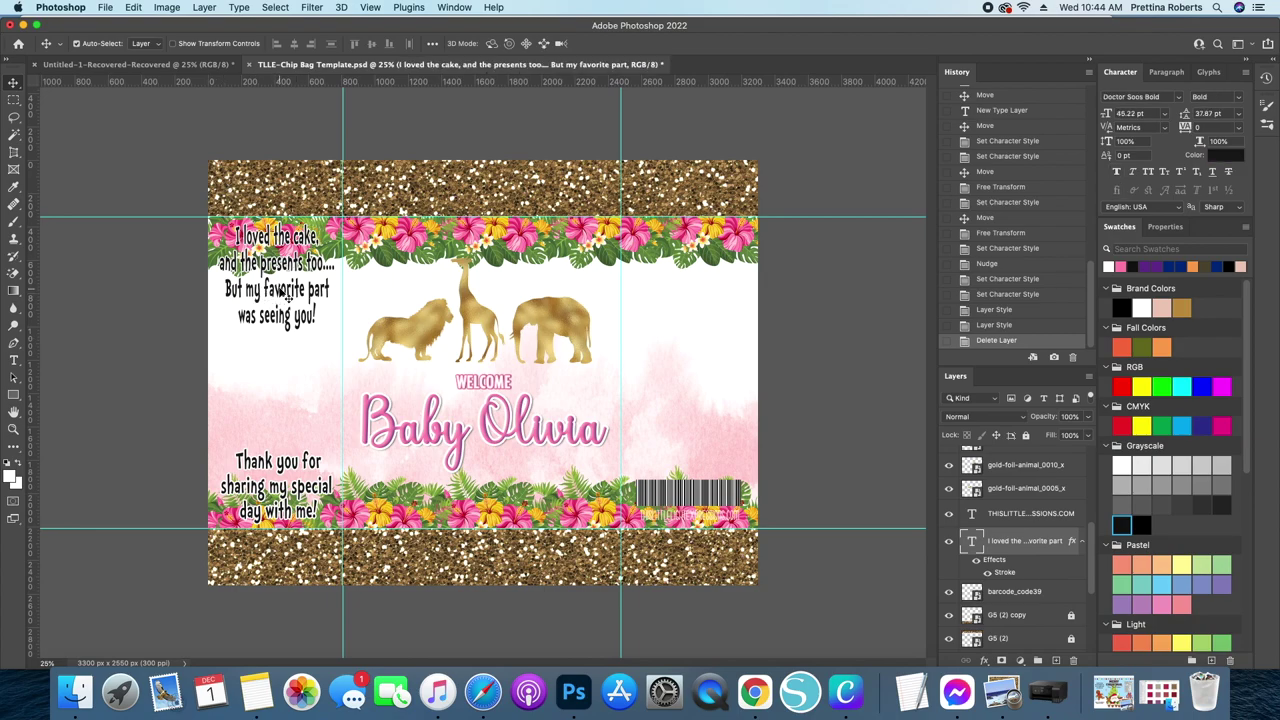
pyautogui.press('Delete')
# Step: Move the thank-you message to mid-height of its side panel and reword it to "Thank you for sharing our special day with us!"
pyautogui.moveTo(271, 470); pyautogui.dragTo(273, 377)
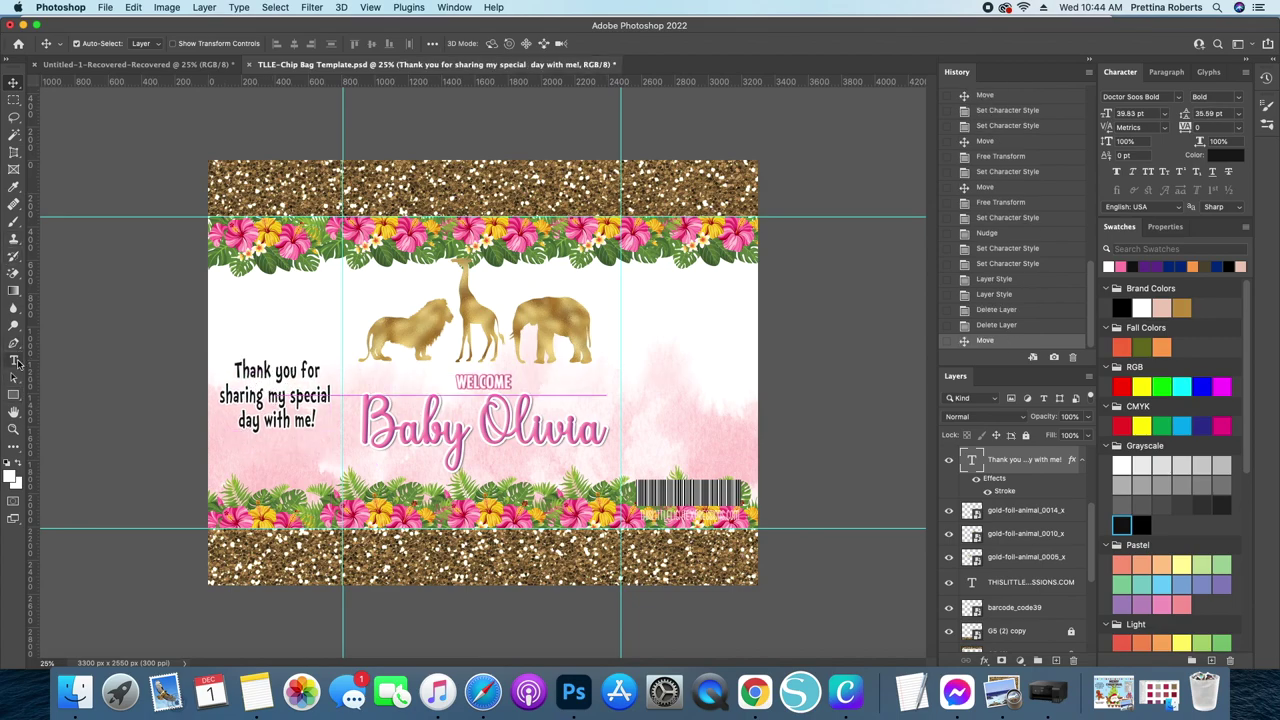
pyautogui.click(15, 361)
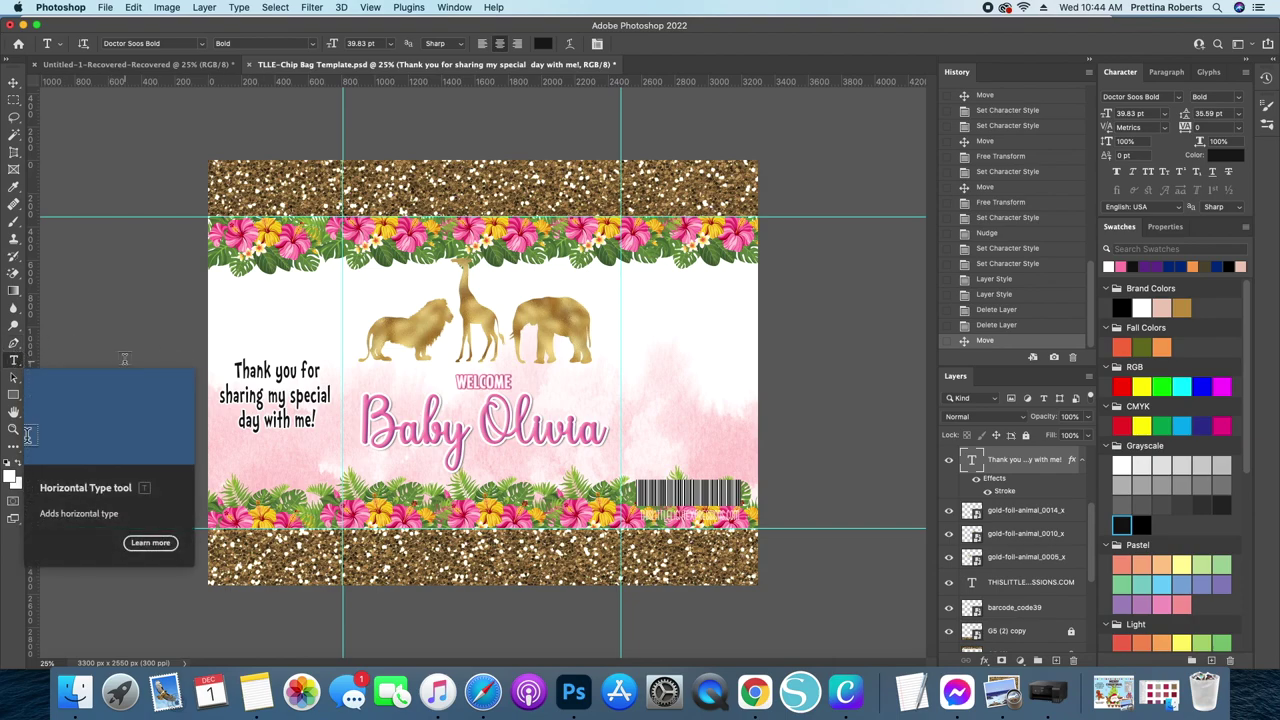
pyautogui.click(273, 394)
pyautogui.press('Delete')
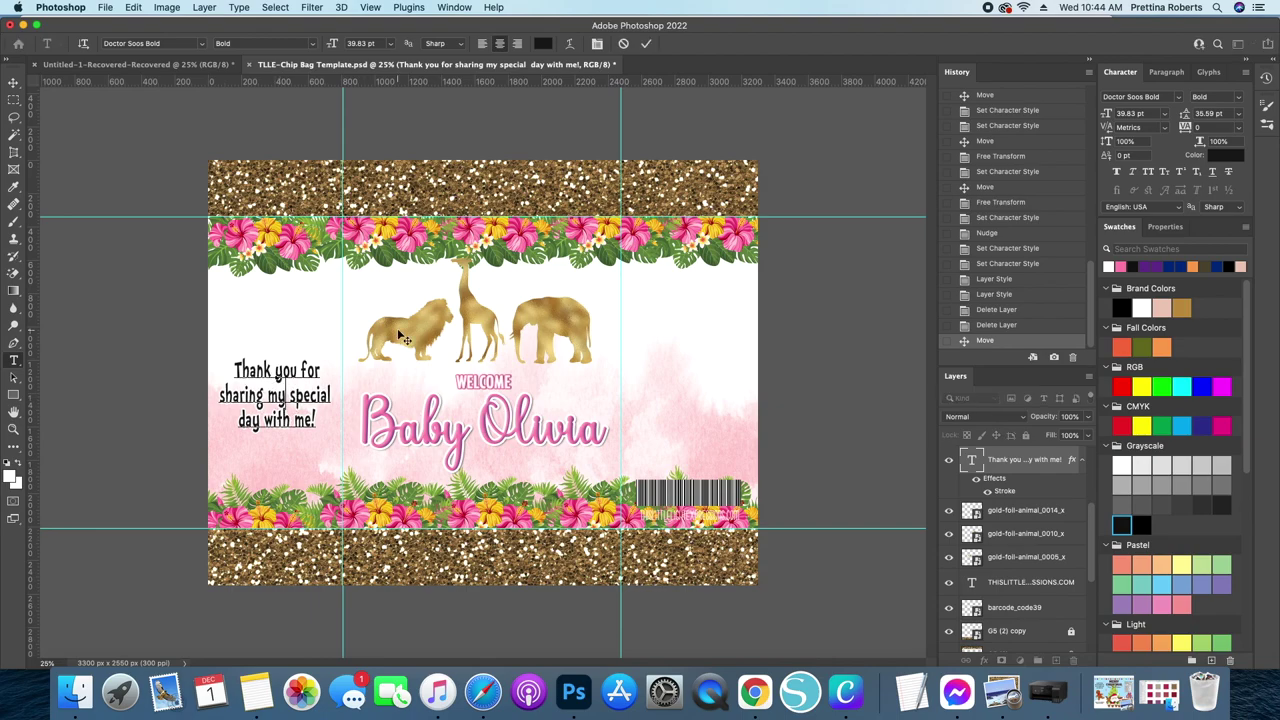
pyautogui.press('BackSpace')
pyautogui.write('our')
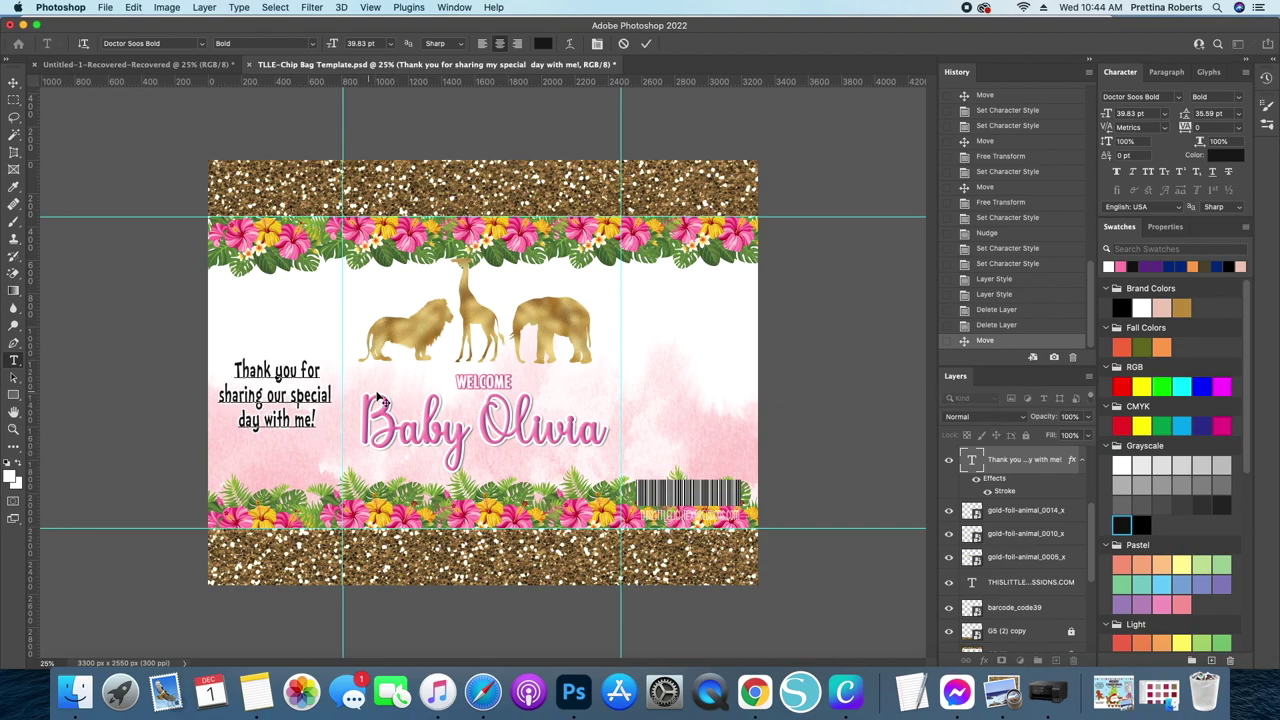
pyautogui.doubleClick(305, 418)
pyautogui.write('us')
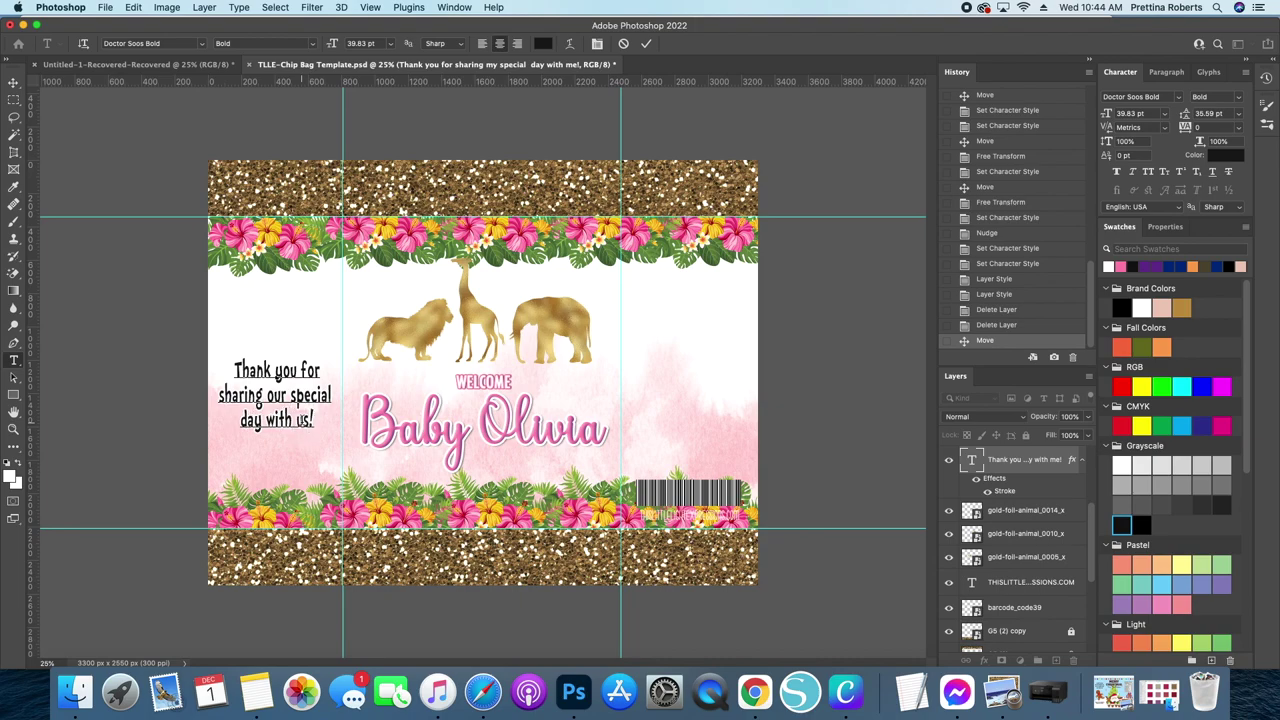
pyautogui.click(647, 45)
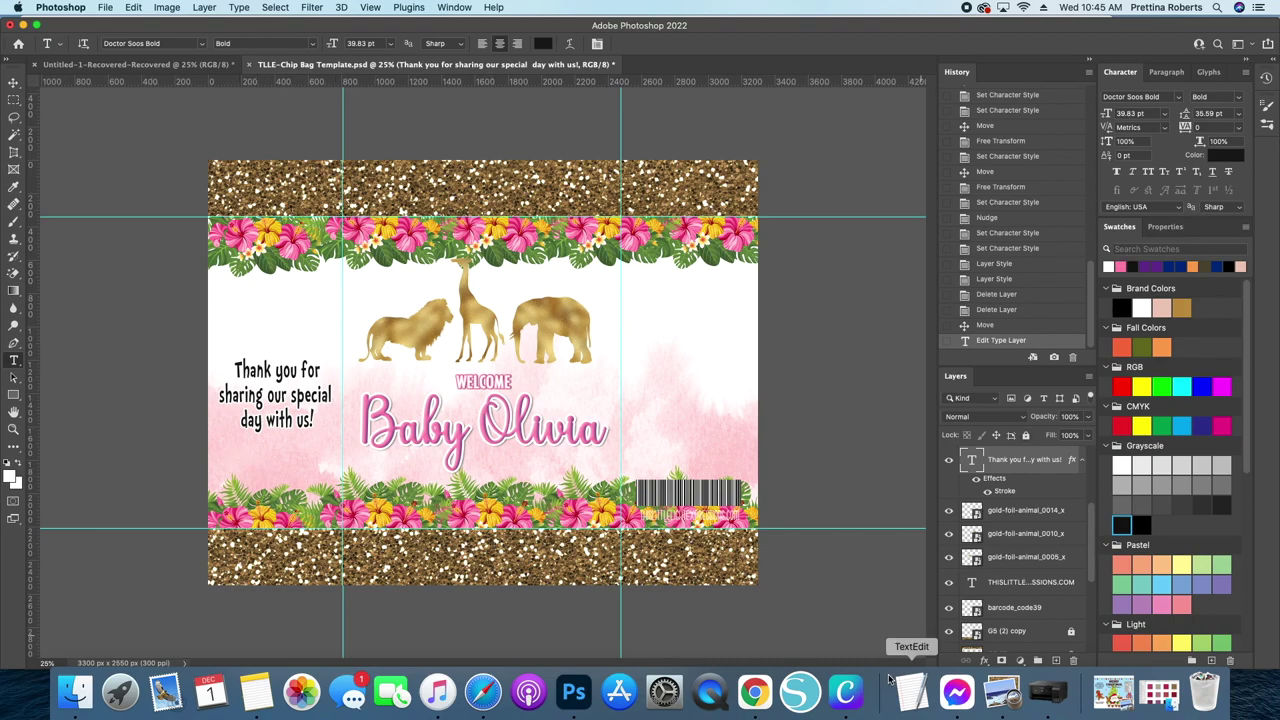
# Step: Recolor the thank-you message with the recently used pink and shift it slightly upward in its side panel
pyautogui.click(12, 84)
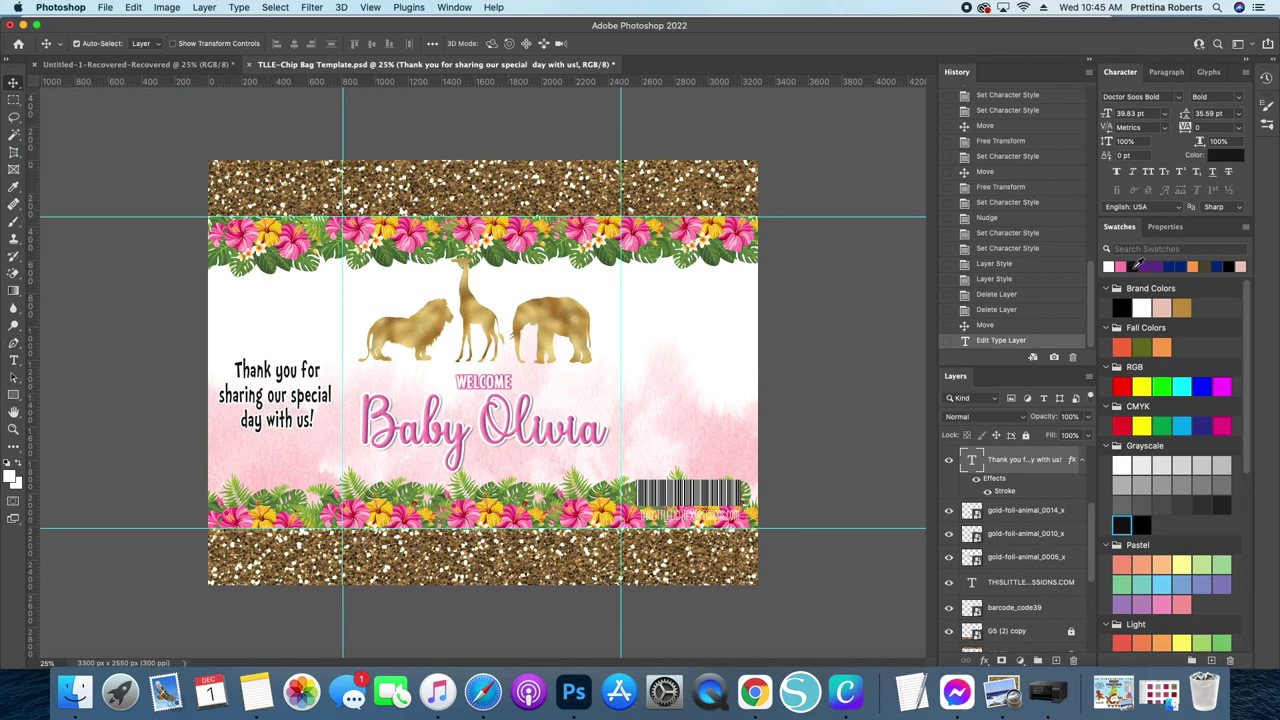
pyautogui.click(1120, 267)
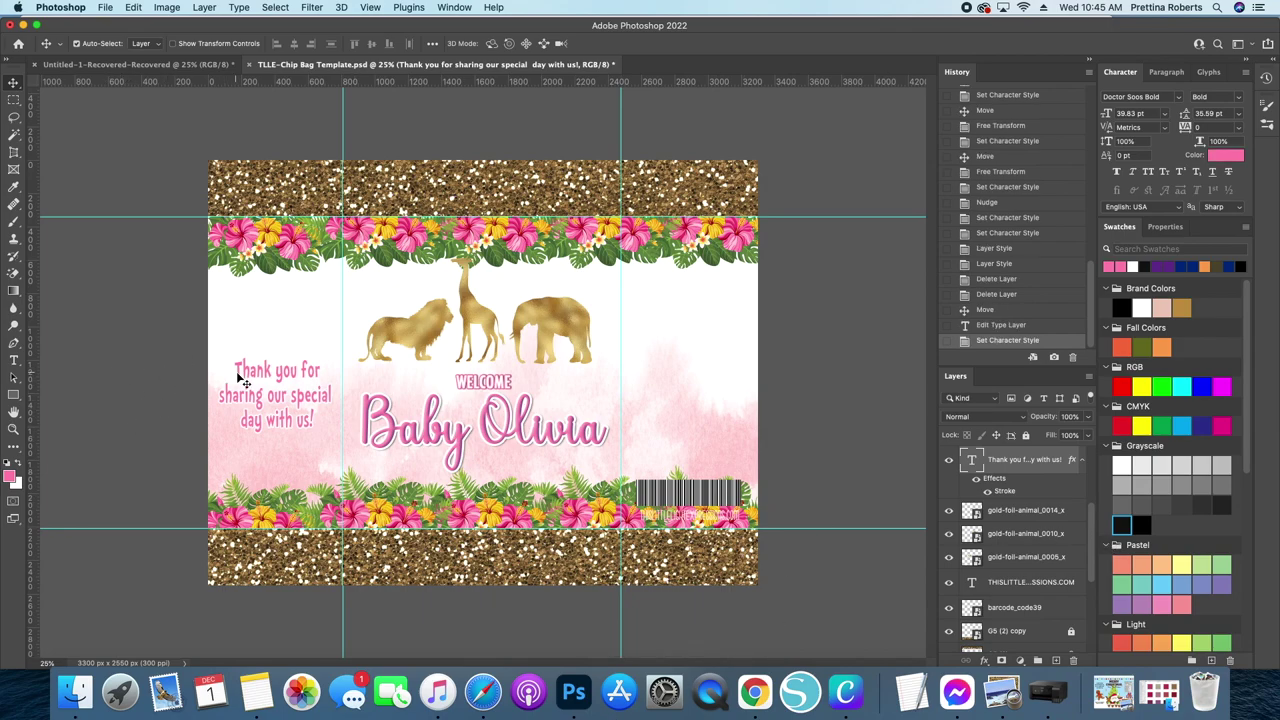
pyautogui.moveTo(271, 400)
pyautogui.mouseDown()
pyautogui.moveTo(273, 447)
pyautogui.moveTo(275, 384)
pyautogui.mouseUp()
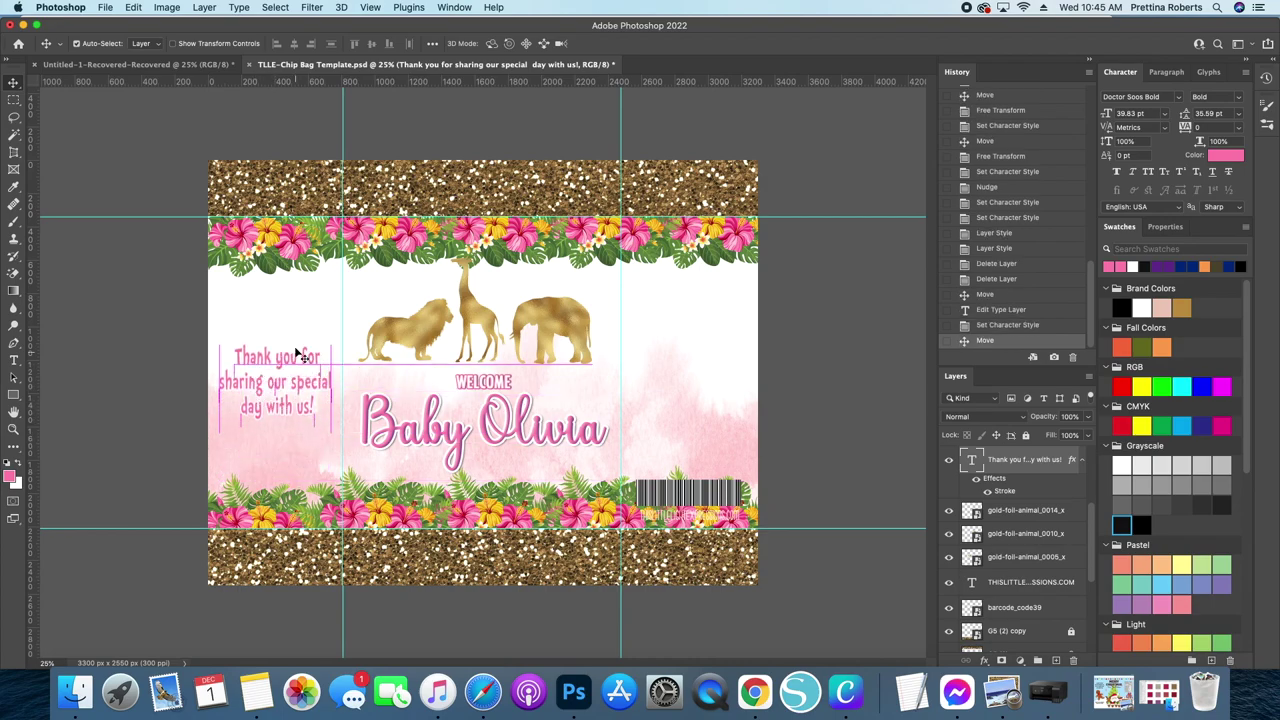
# Step: Add a #111111 drop shadow to the thank-you message with spread 6%, size 4 px and a reduced distance, and apply the layer style
pyautogui.doubleClick(1037, 470)
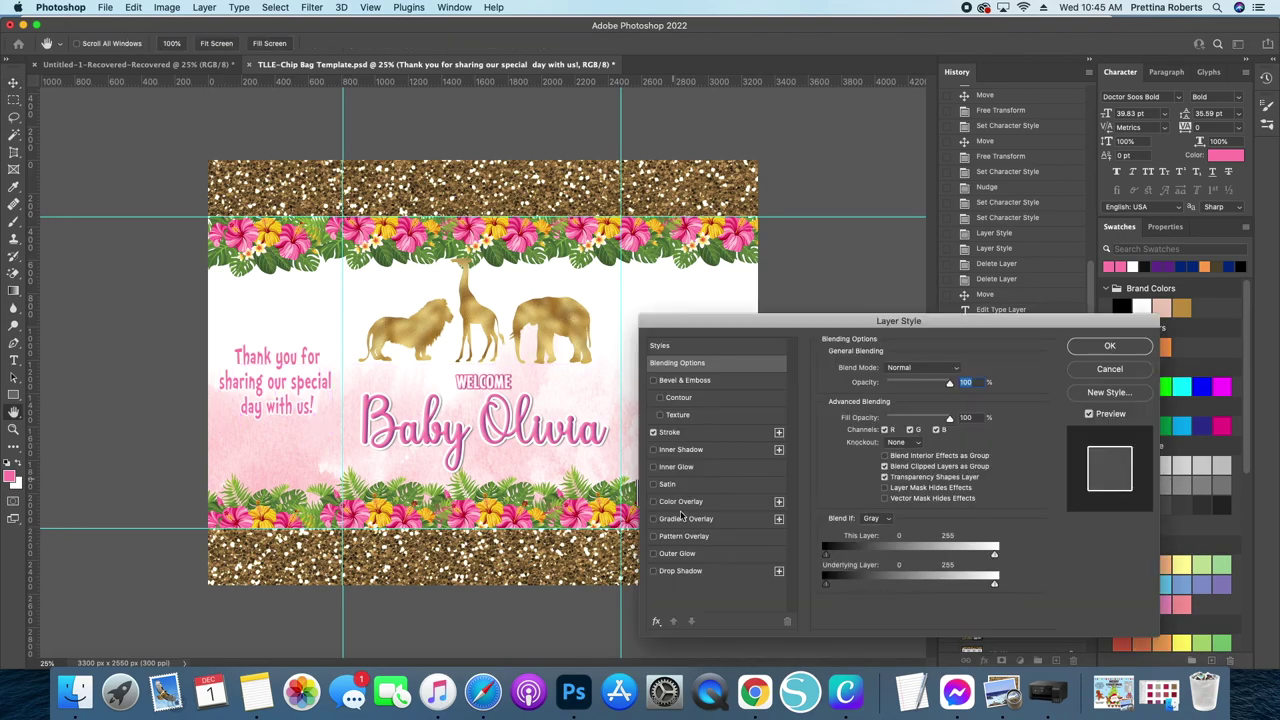
pyautogui.click(681, 572)
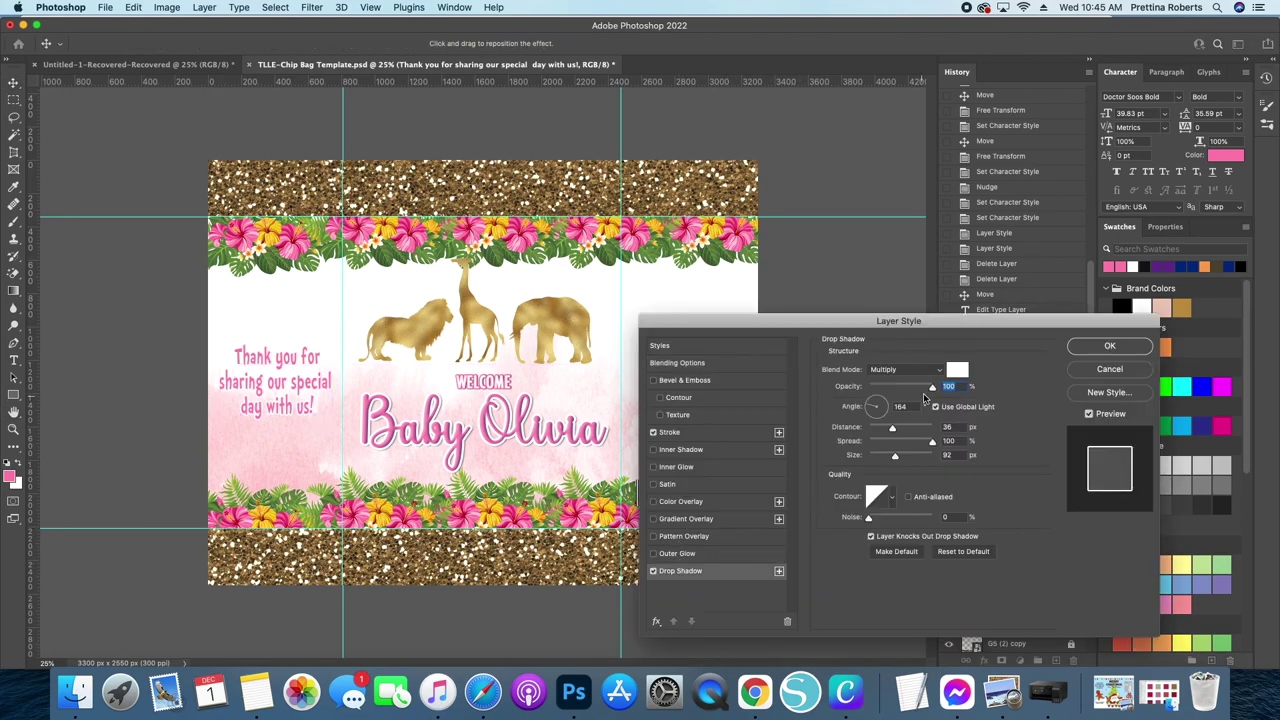
pyautogui.moveTo(930, 443); pyautogui.dragTo(926, 441)
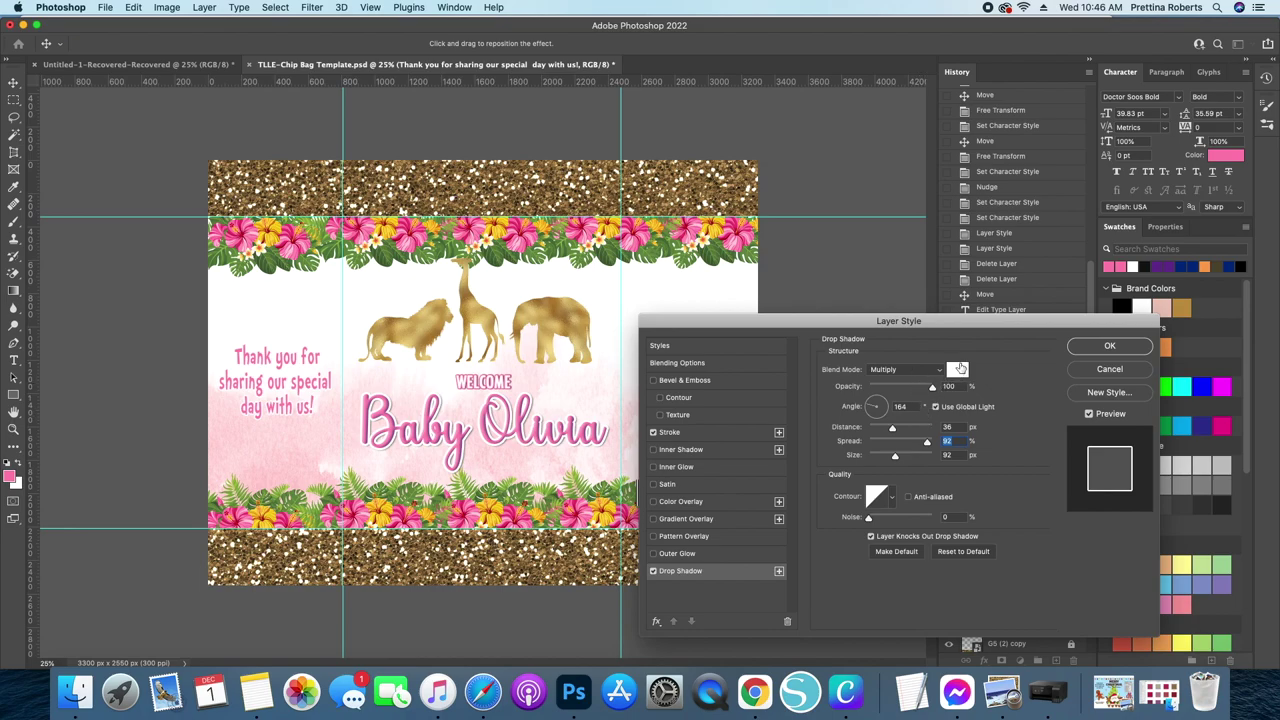
pyautogui.click(957, 371)
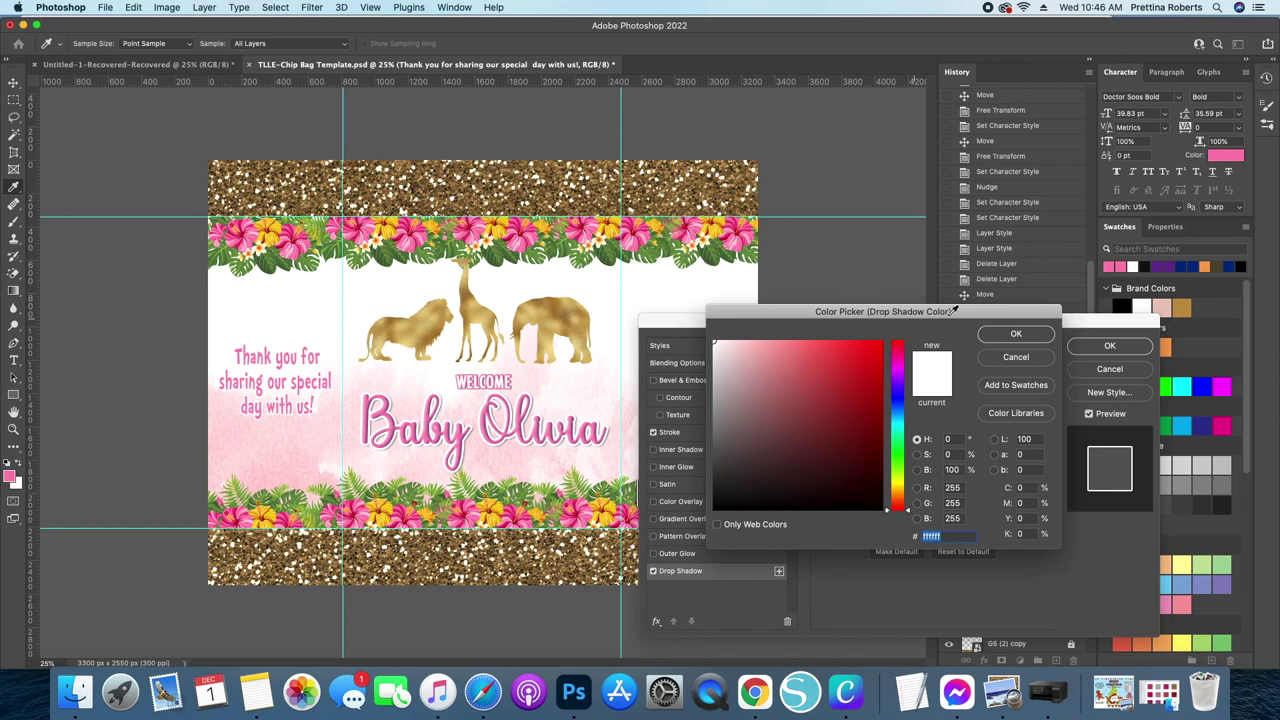
pyautogui.click(1145, 266)
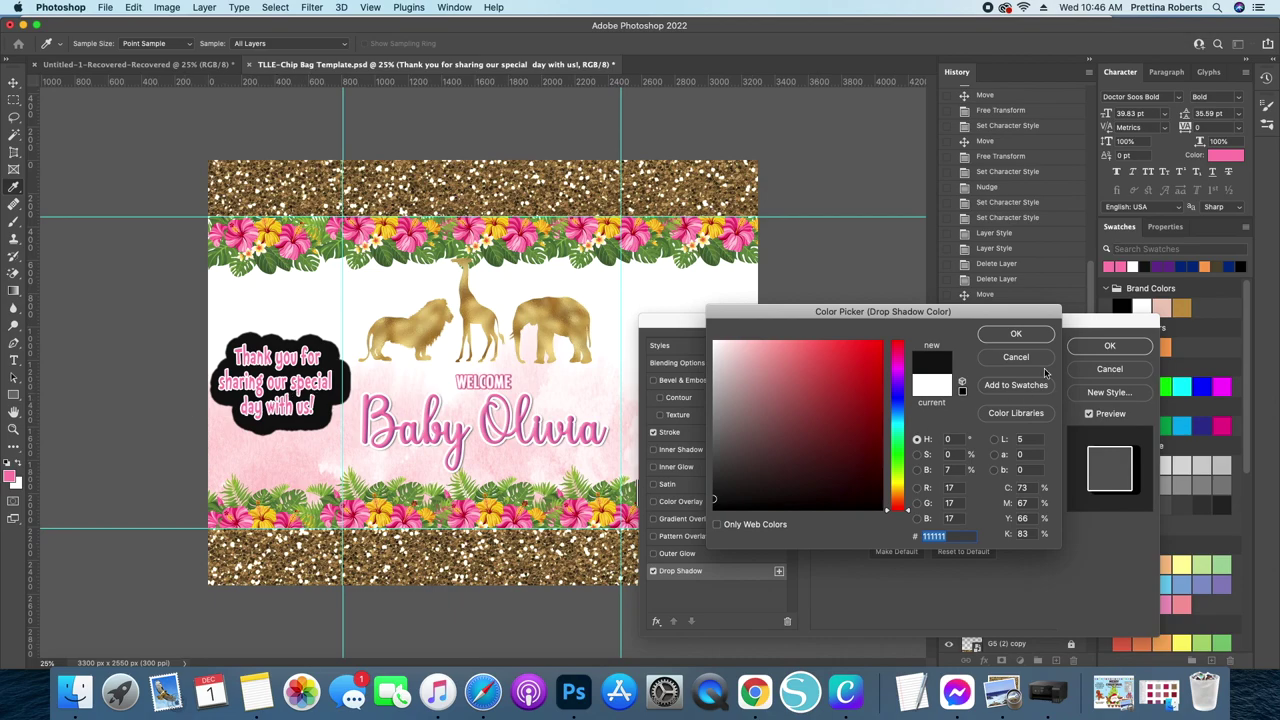
pyautogui.click(1016, 334)
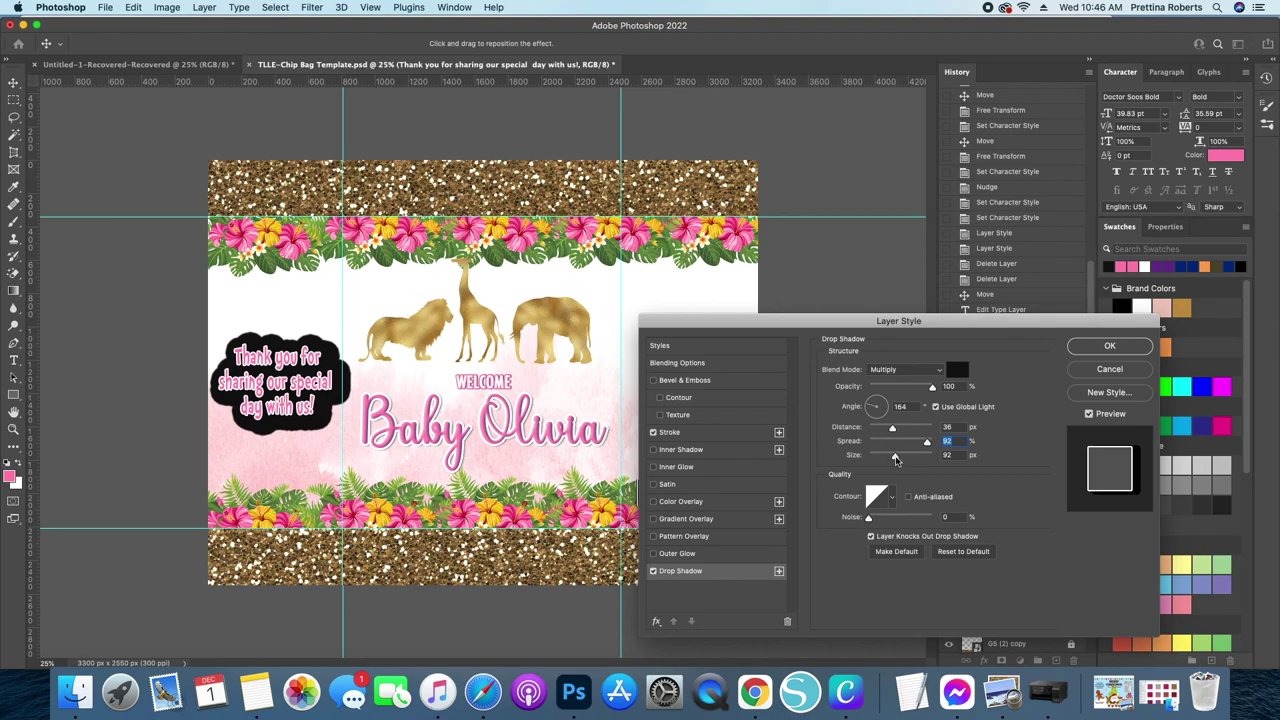
pyautogui.moveTo(895, 456); pyautogui.dragTo(875, 428)
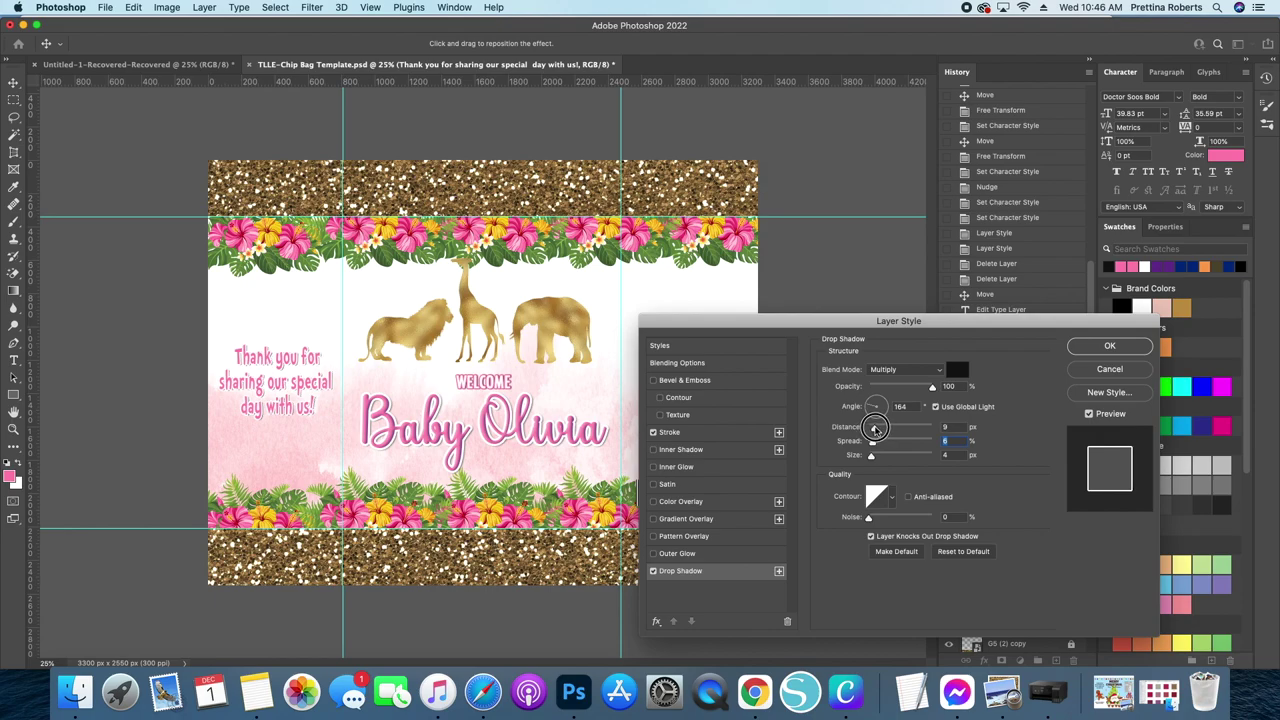
pyautogui.moveTo(875, 428); pyautogui.dragTo(873, 431)
pyautogui.click(1110, 347)
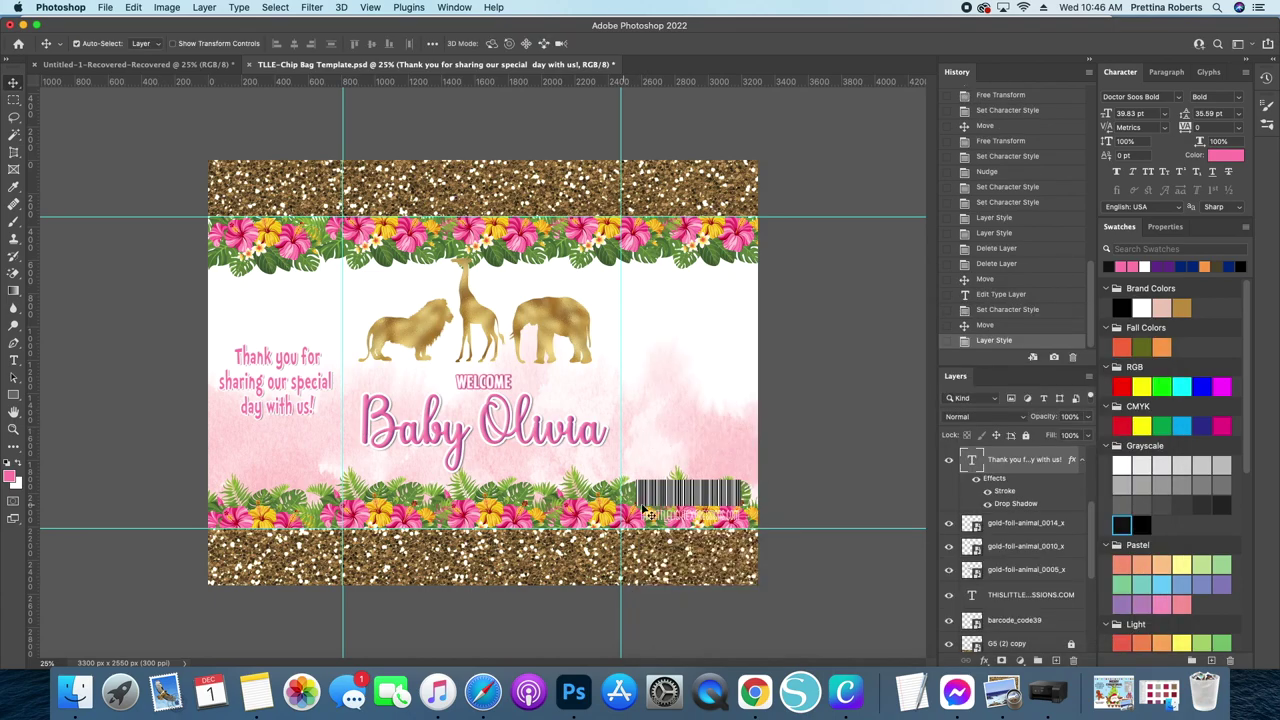
# Step: Move the barcode and website text just above the lower floral border and color the website text black
pyautogui.moveTo(692, 498); pyautogui.dragTo(690, 470)
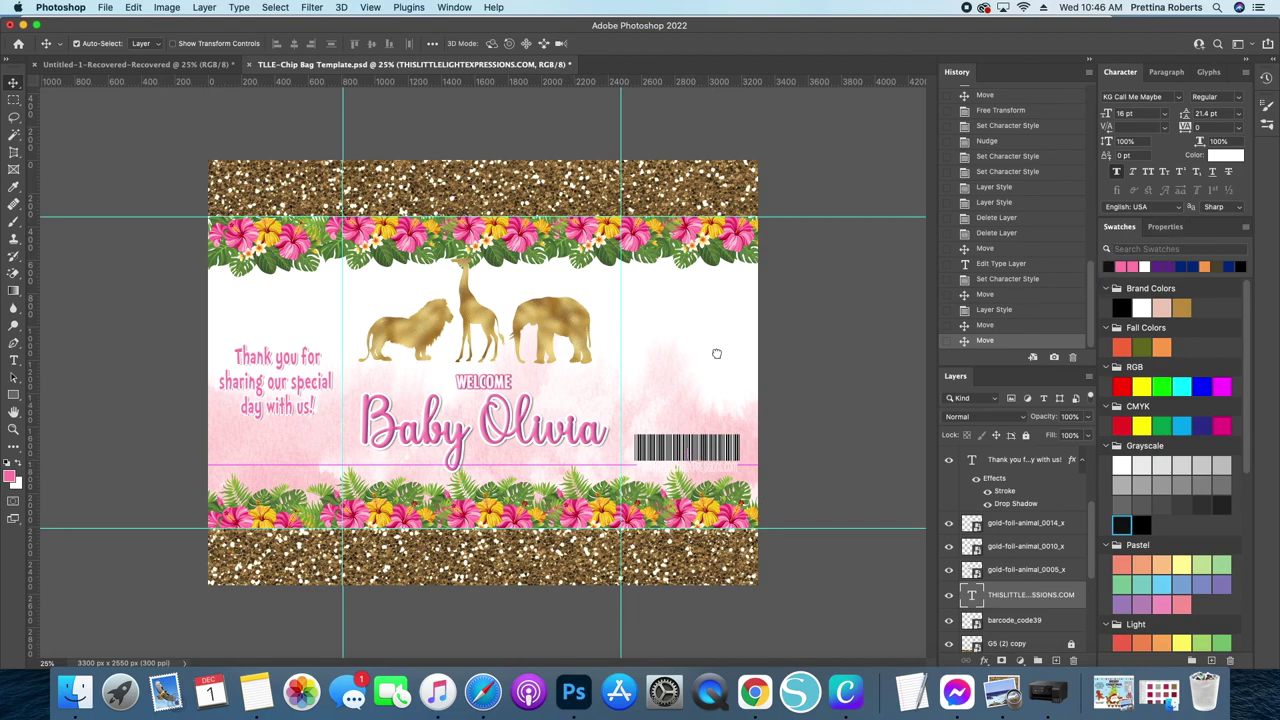
pyautogui.press('d')
pyautogui.hotkey('alt', 'BackSpace')
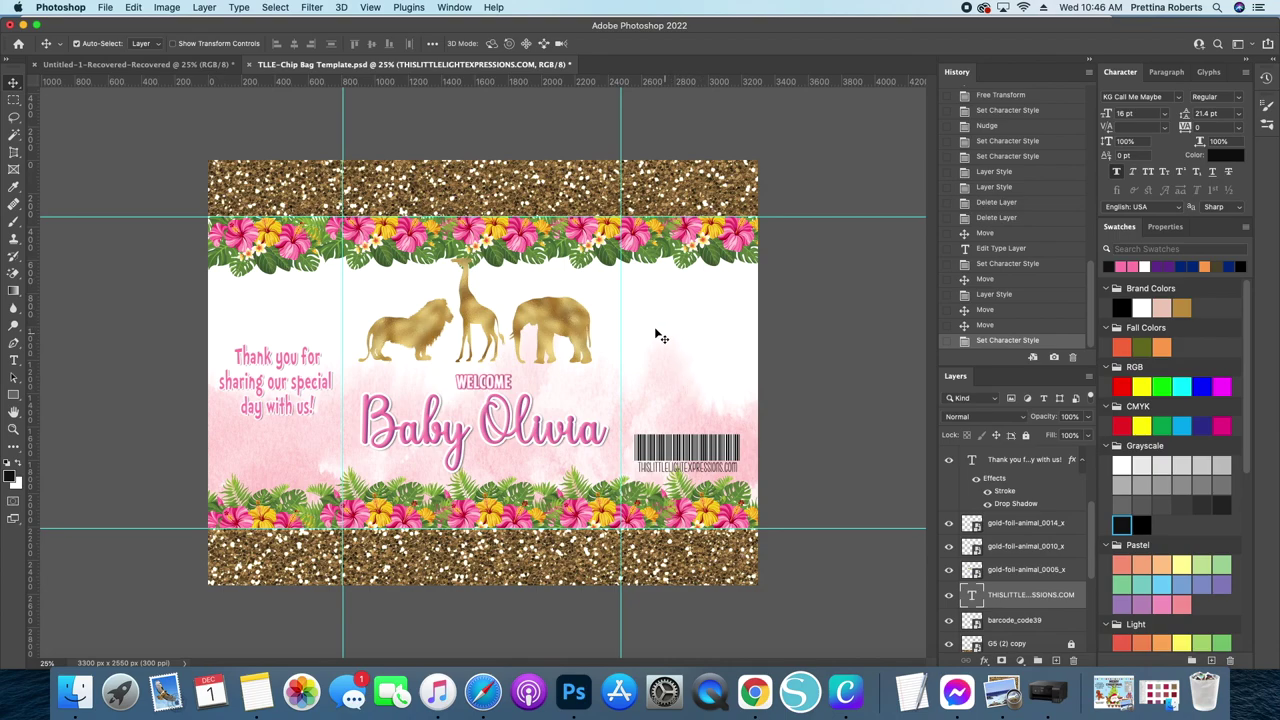
# Step: Add a two-line text reading "It's a Girl!" in the side panel above the barcode
pyautogui.click(13, 361)
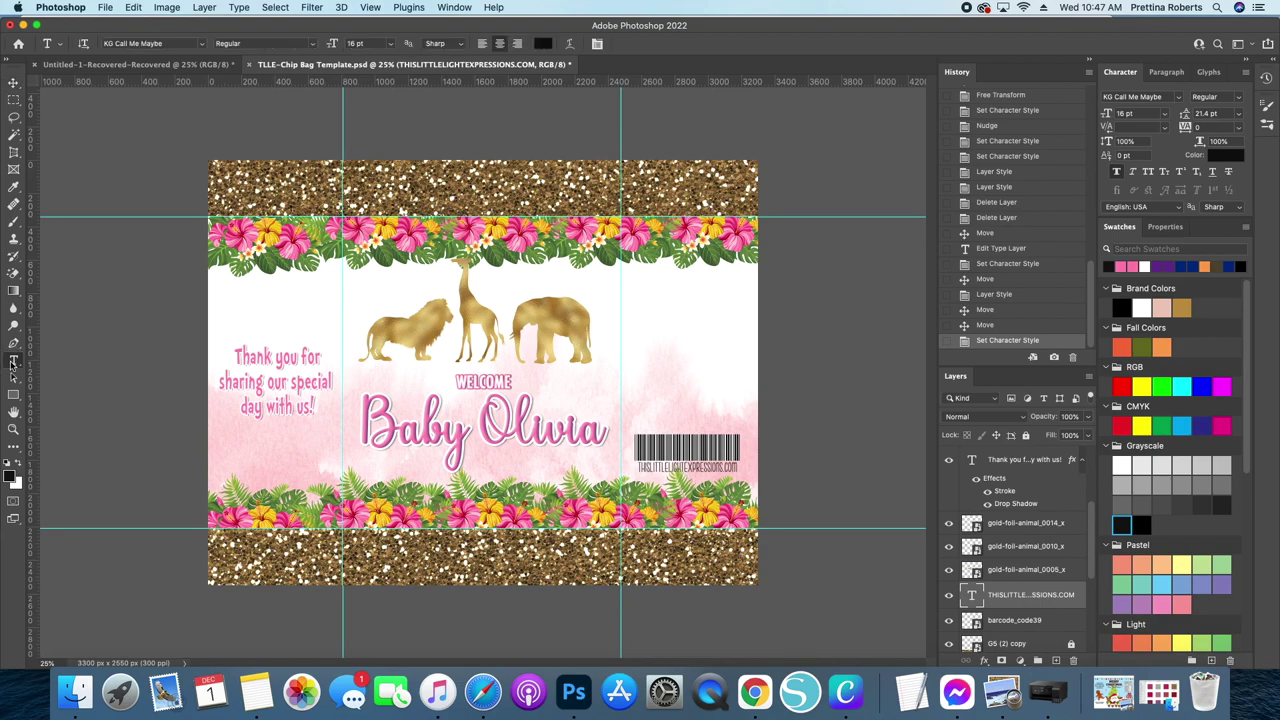
pyautogui.click(659, 320)
pyautogui.press('BackSpace')
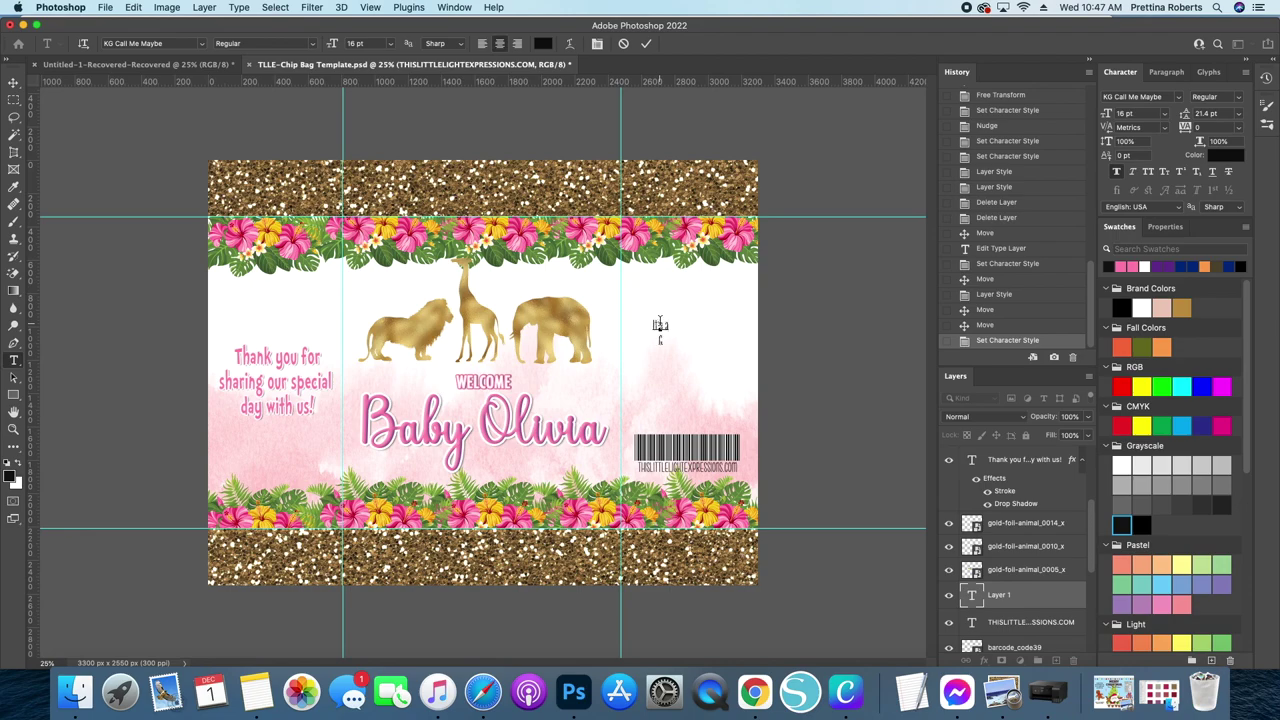
pyautogui.click(646, 43)
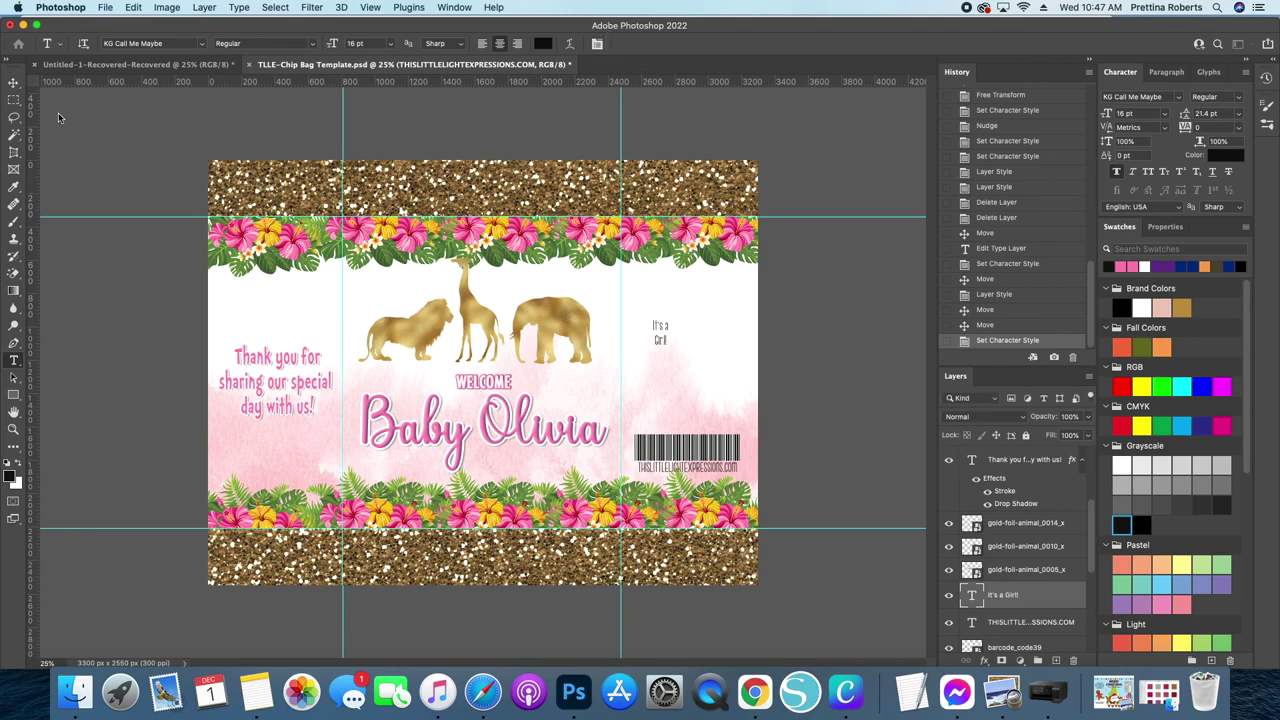
# Step: Enlarge the "It's a Girl!" text with Free Transform to about 420% so it fills the space above the barcode
pyautogui.click(14, 82)
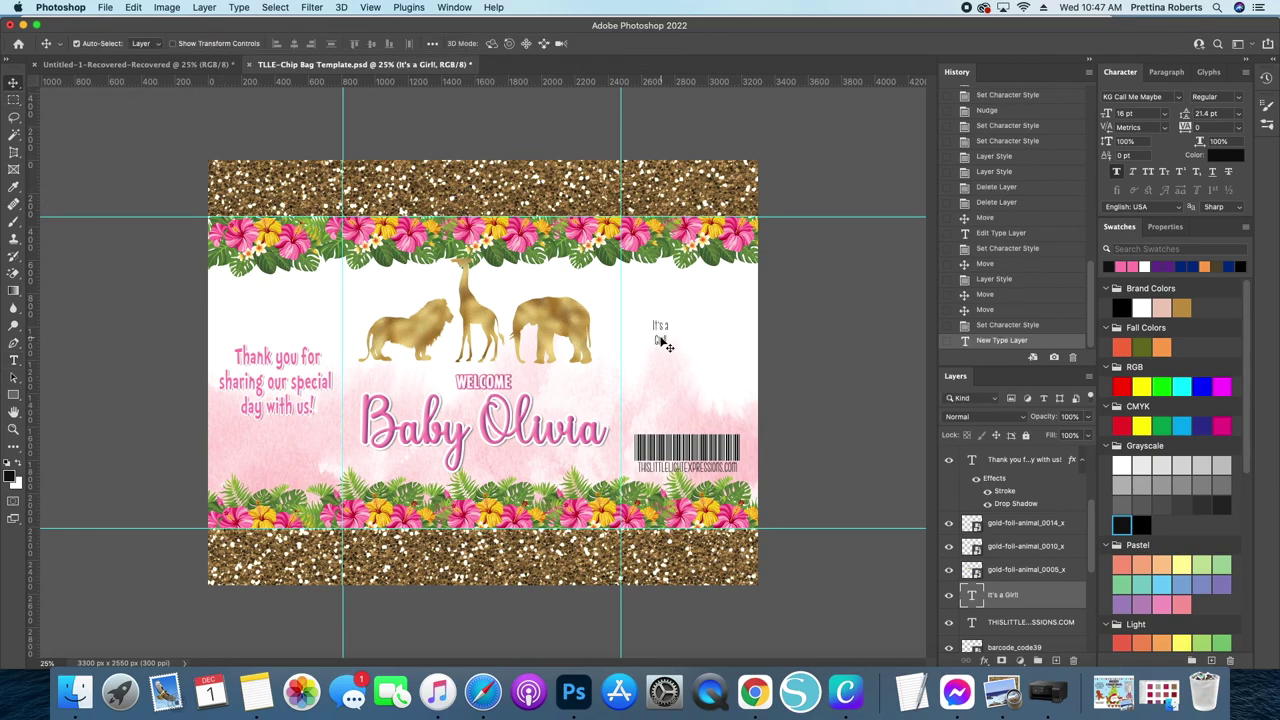
pyautogui.moveTo(672, 350); pyautogui.dragTo(677, 399)
pyautogui.press('super+t')
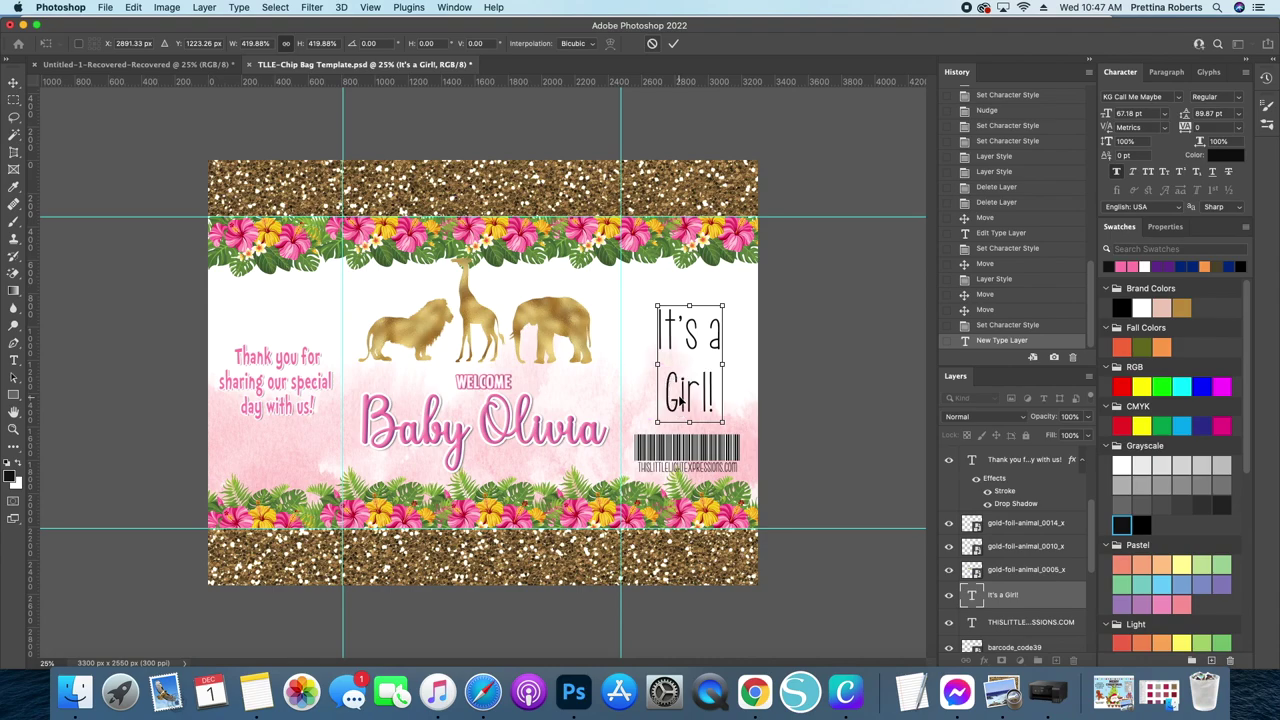
pyautogui.press('Return')
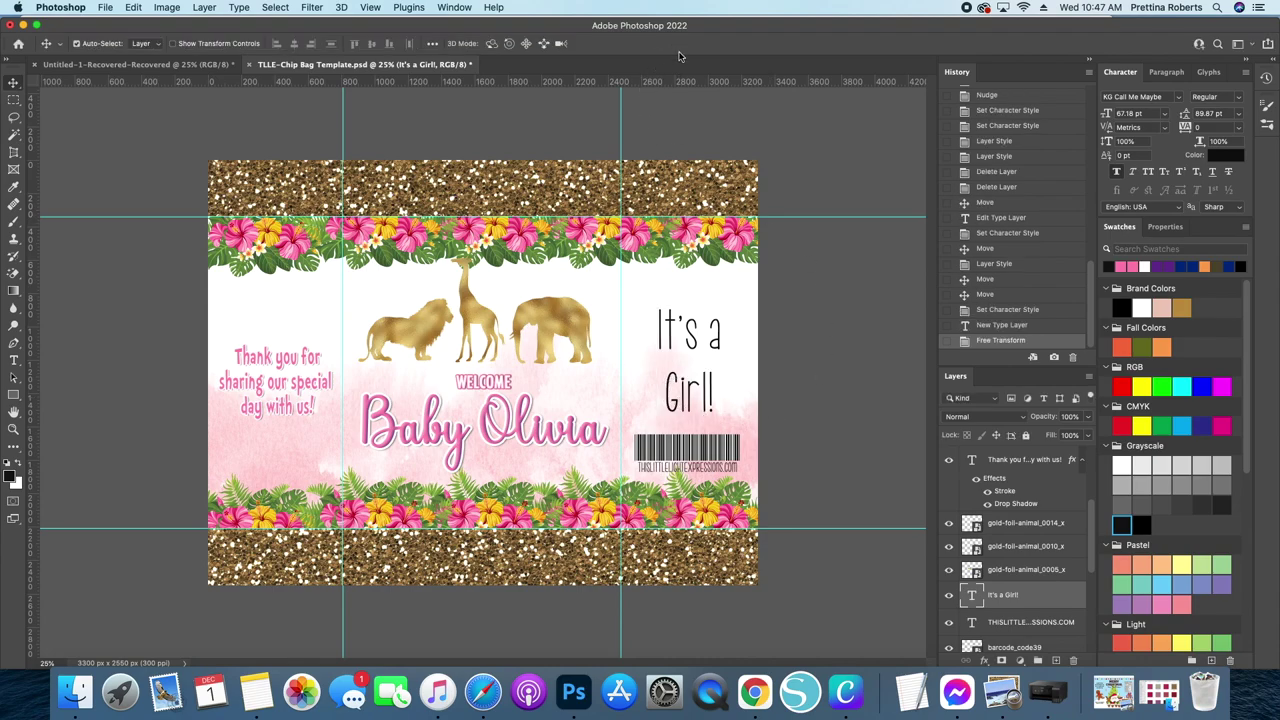
# Step: Change the "It's a Girl!" font to chariska and move the text slightly up from the barcode
pyautogui.click(1180, 100)
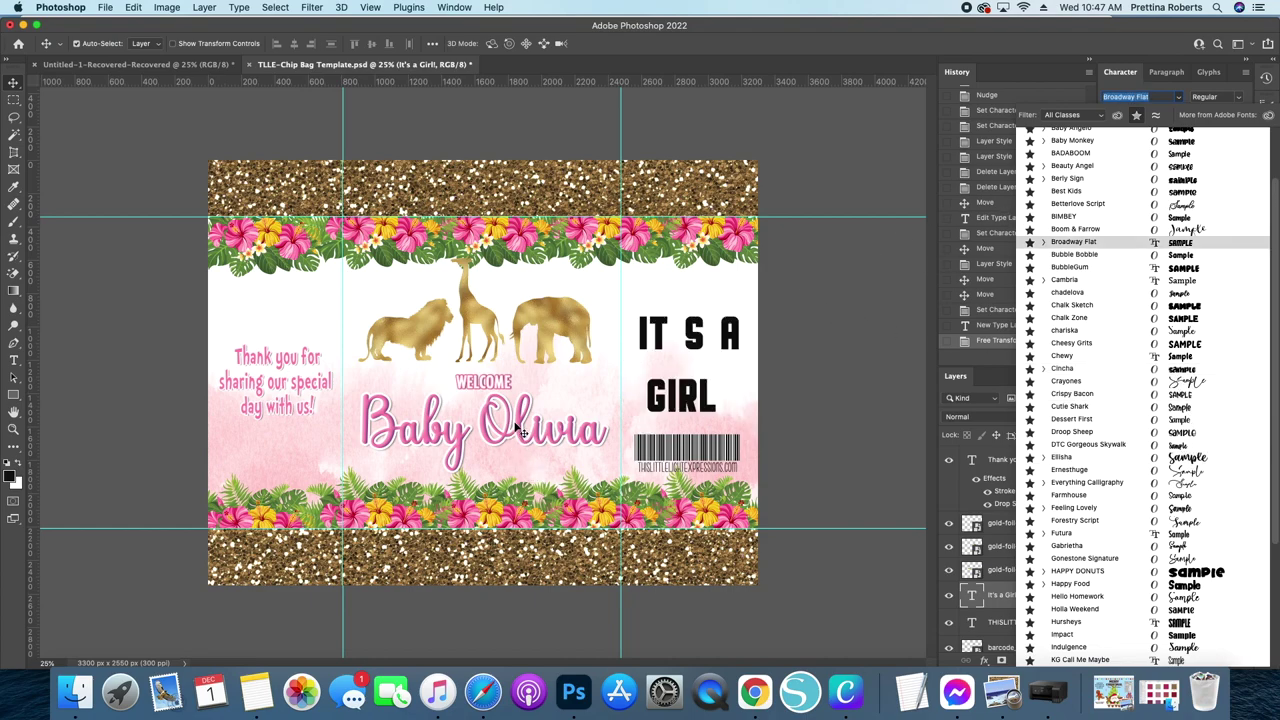
pyautogui.click(1137, 116)
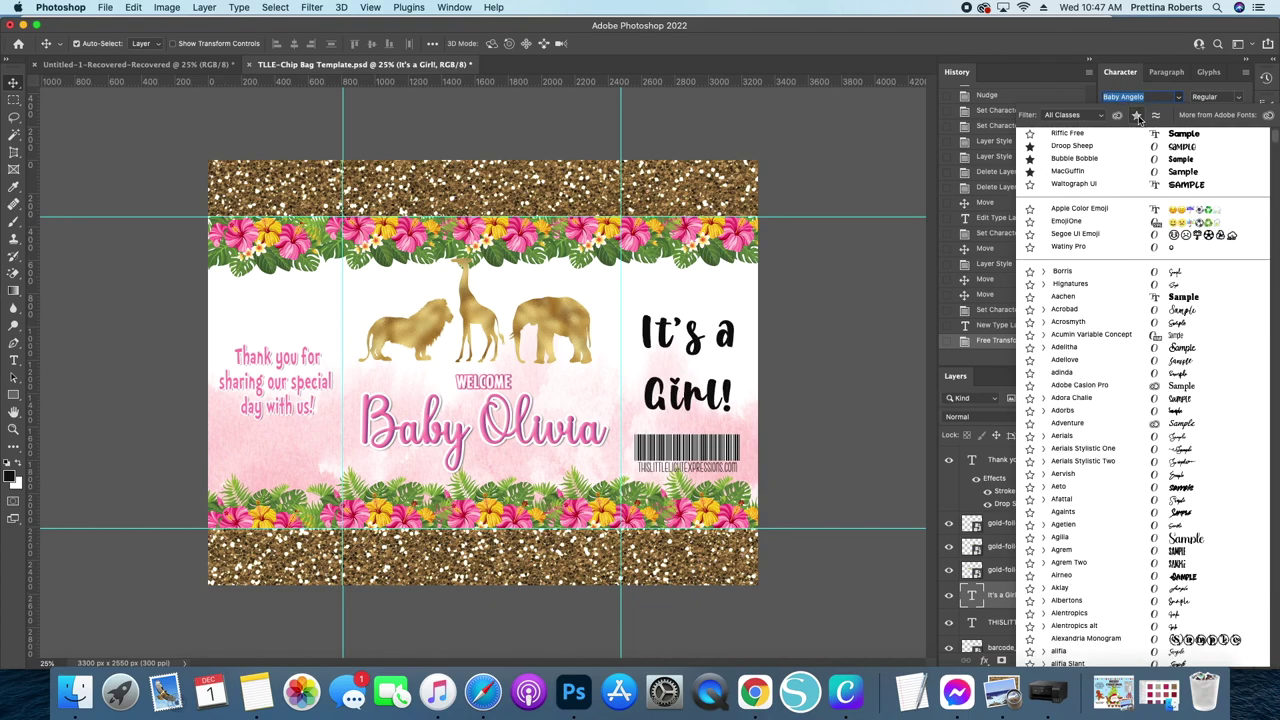
pyautogui.scroll(3, 1130, 212)
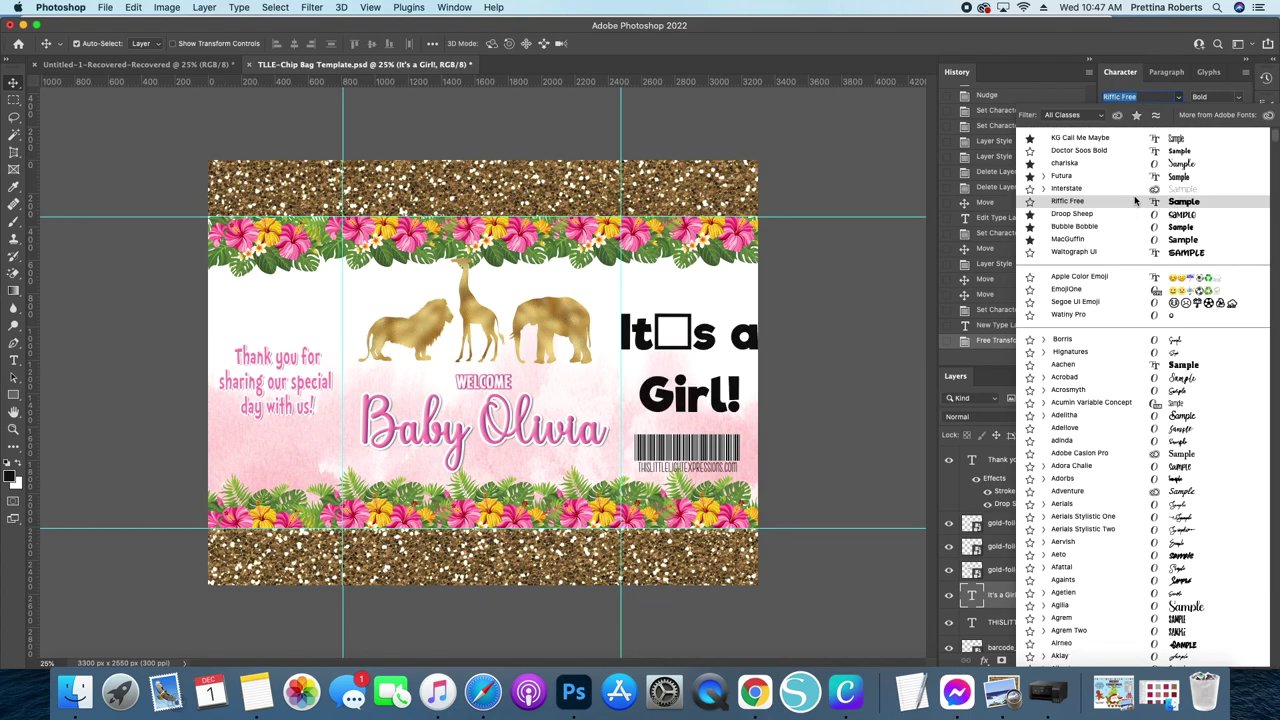
pyautogui.click(1079, 164)
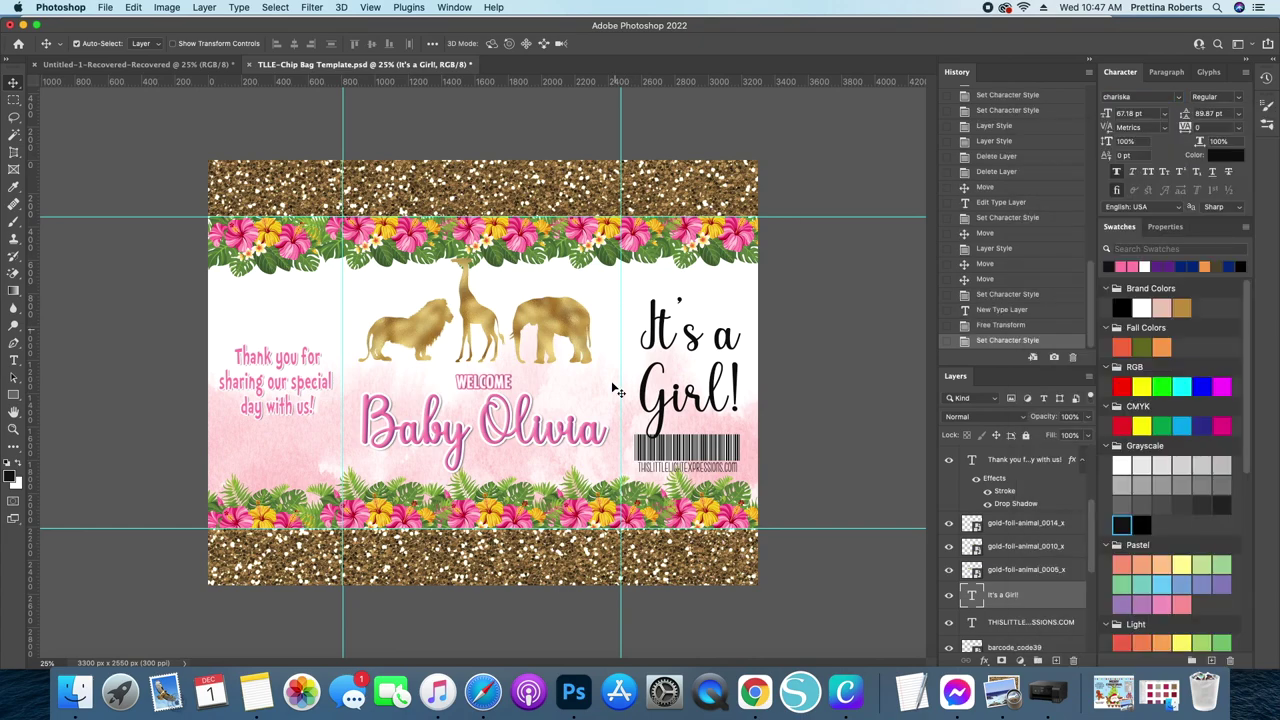
pyautogui.moveTo(683, 403); pyautogui.dragTo(686, 393)
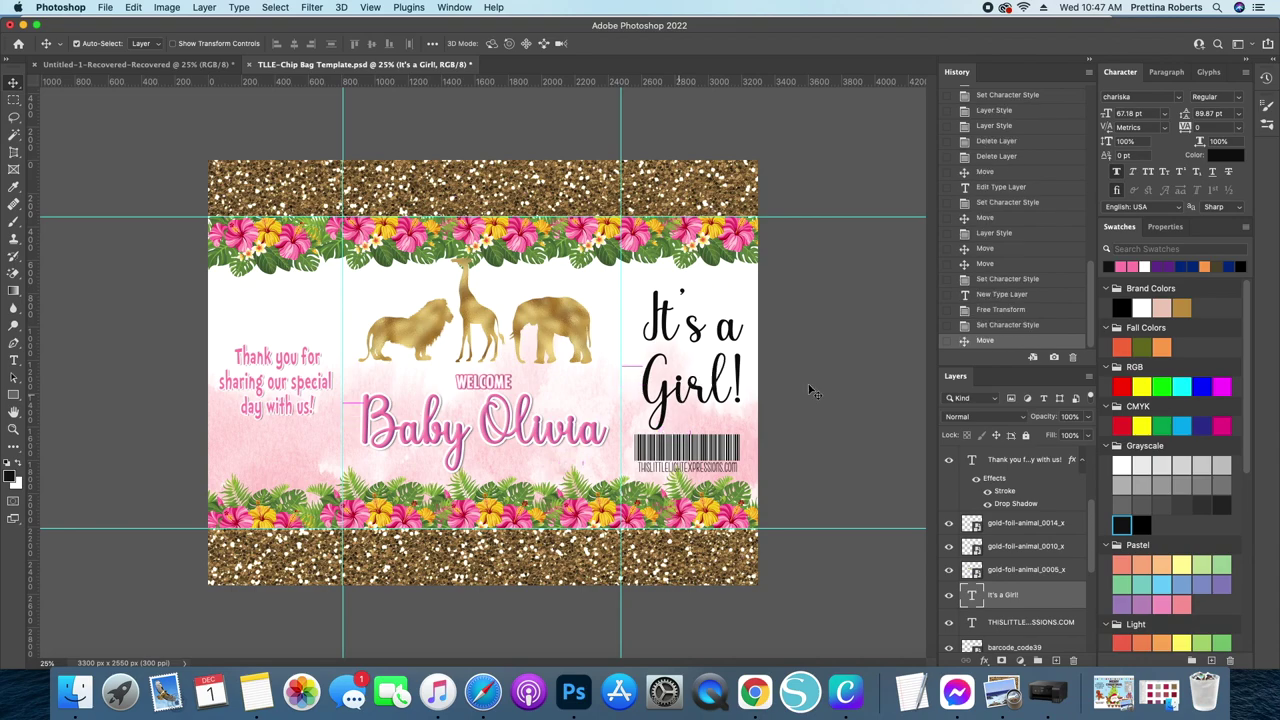
# Step: Set the "It's a Girl!" text size to 48 pt and nudge the text slightly down in its panel
pyautogui.click(1168, 115)
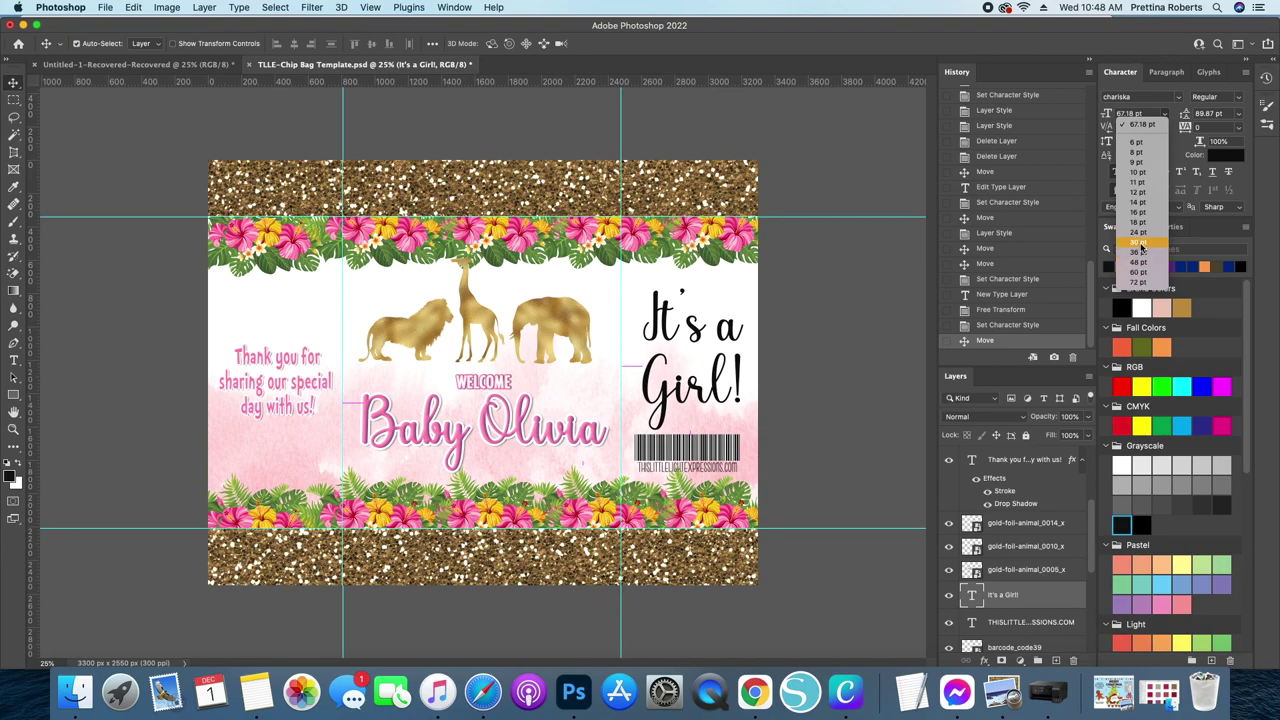
pyautogui.press('Escape')
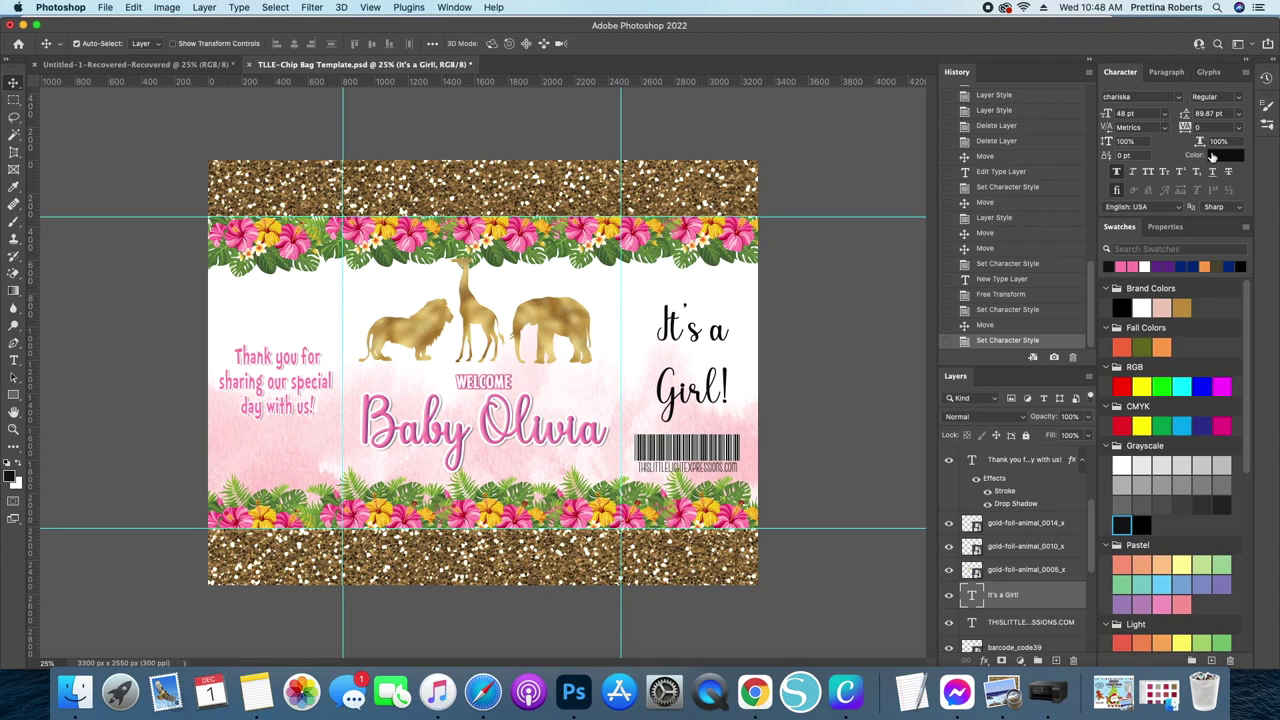
pyautogui.moveTo(704, 400); pyautogui.dragTo(709, 407)
pyautogui.doubleClick(690, 338)
pyautogui.click(648, 44)
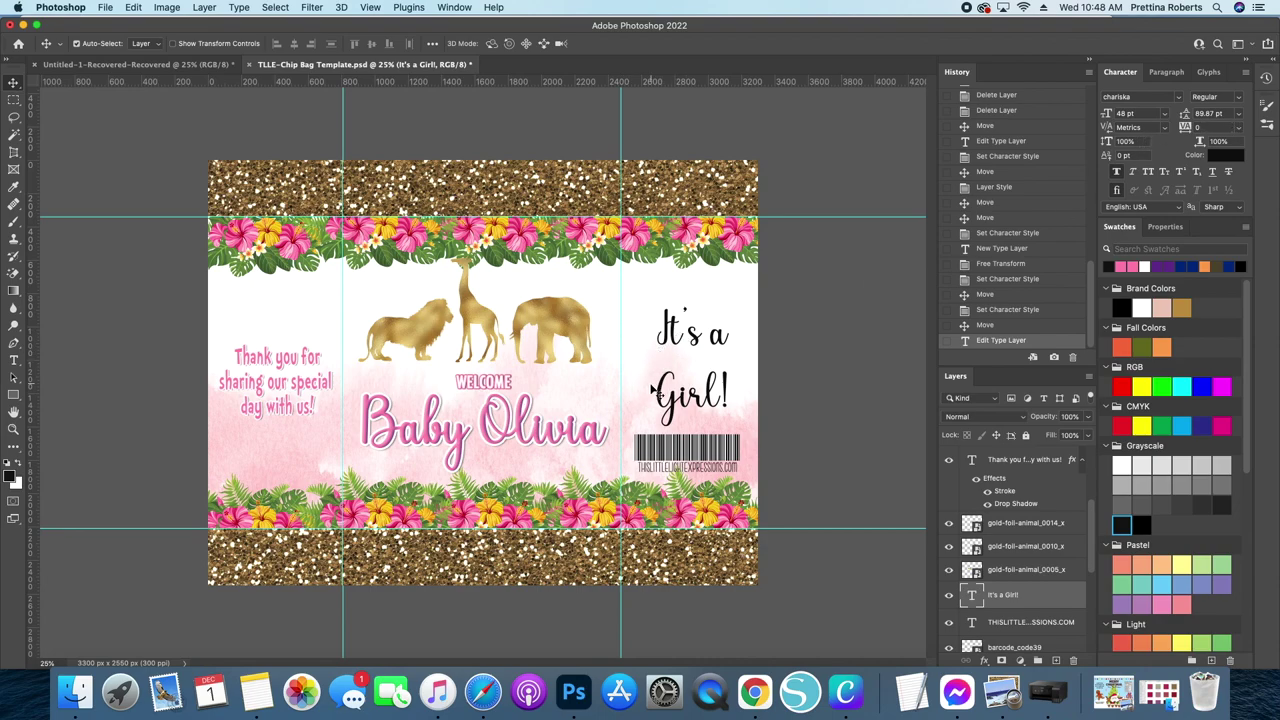
# Step: Try 60 pt leading on the "It's a Girl!" text and return its leading to Auto to tighten the two lines
pyautogui.click(1238, 117)
pyautogui.click(1223, 128)
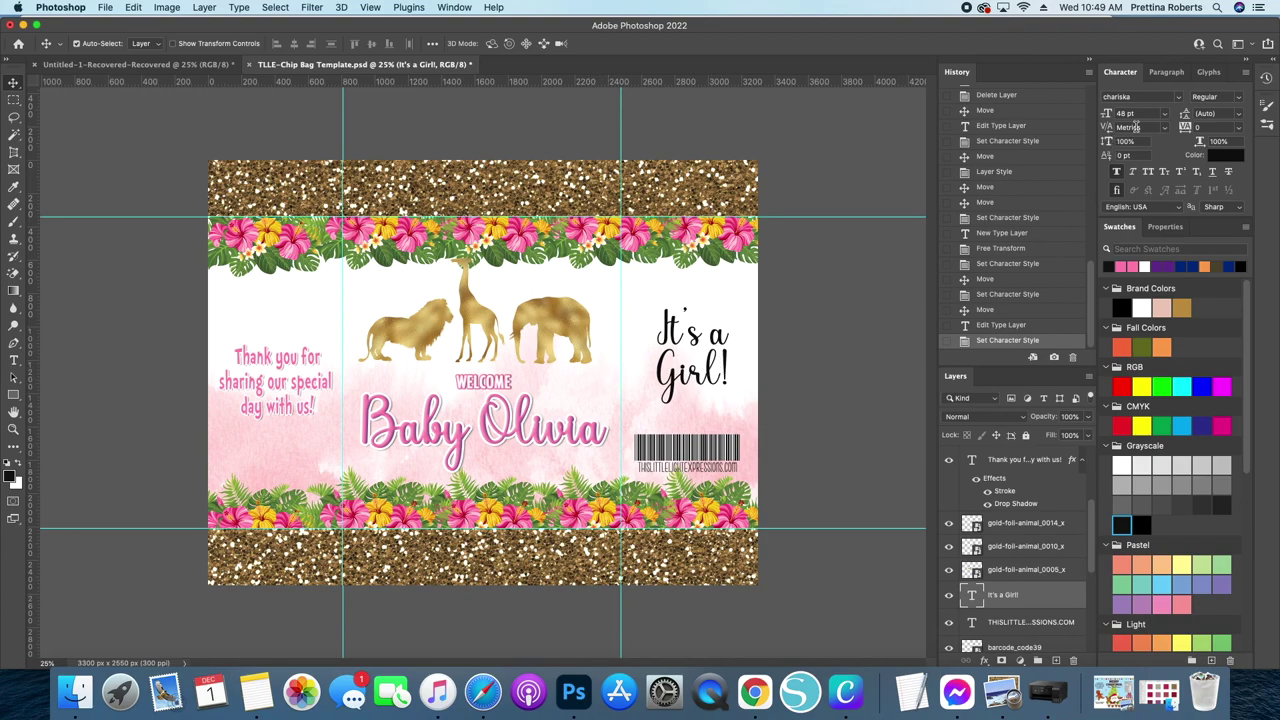
pyautogui.click(1240, 119)
pyautogui.click(1210, 285)
pyautogui.click(1238, 114)
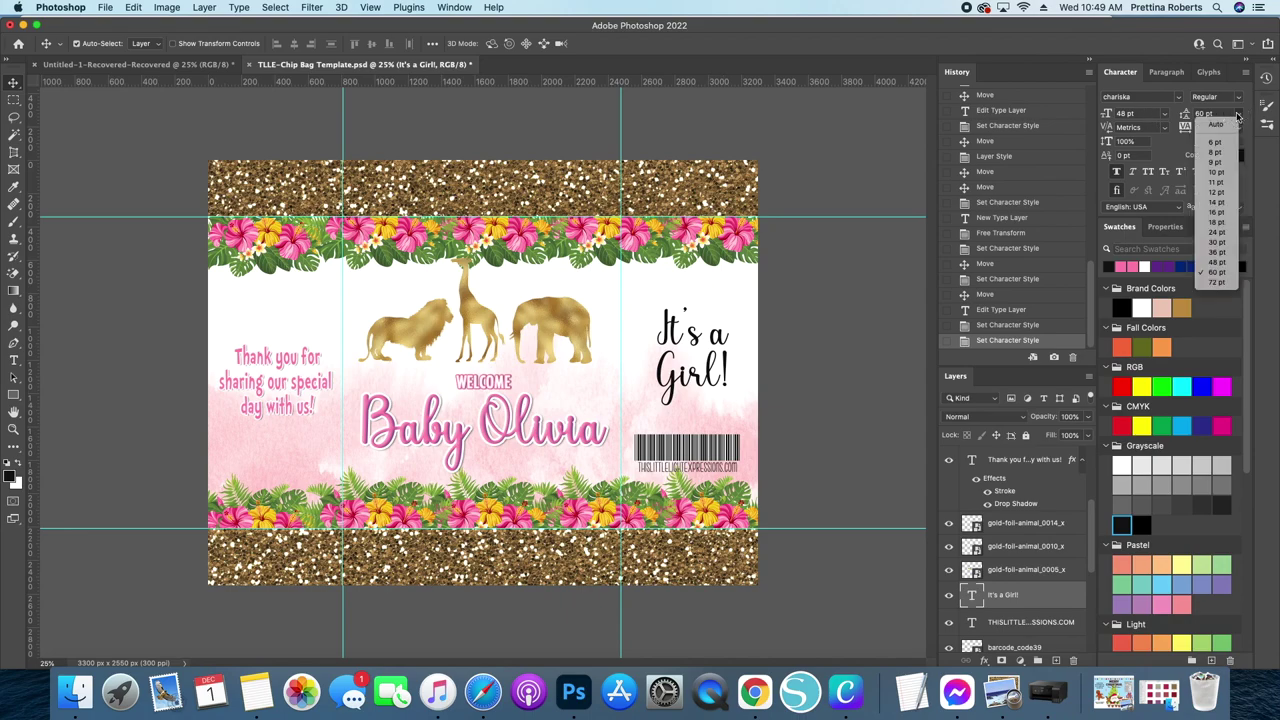
pyautogui.click(1216, 126)
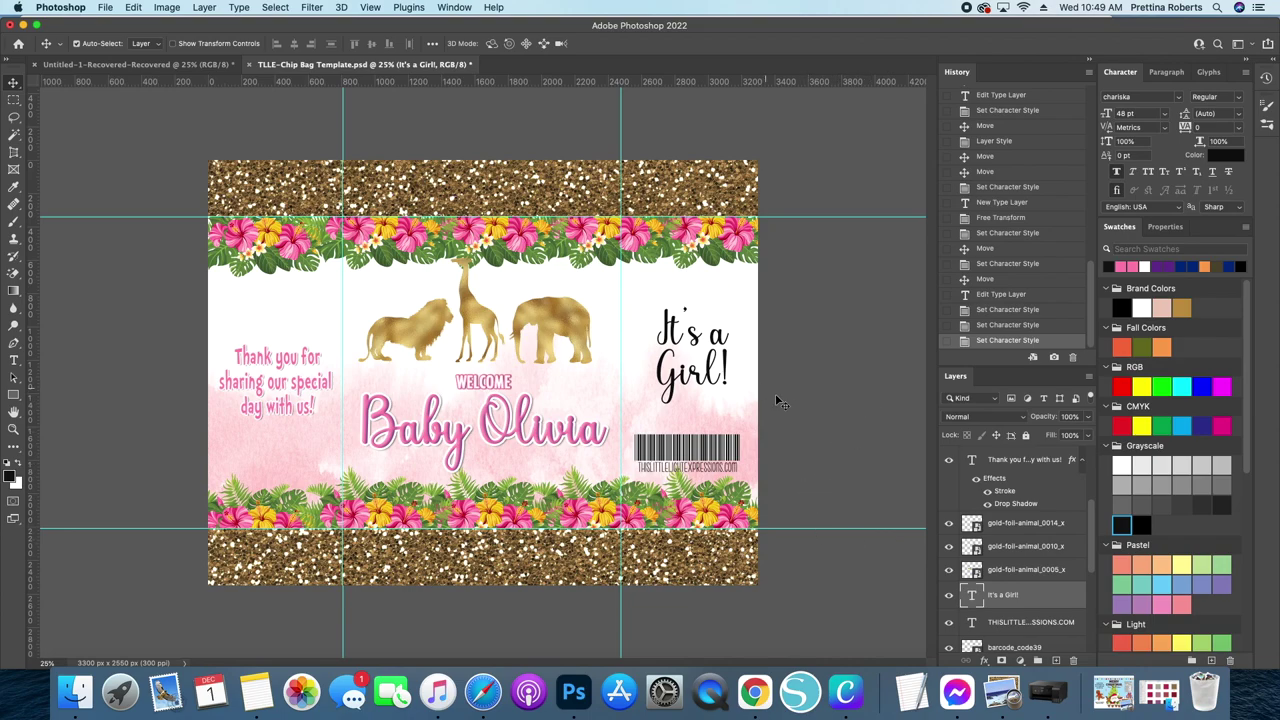
# Step: Fill the "It's a Girl!" text with white and add a 13 px outside stroke in pink fd81af
pyautogui.click(1142, 309)
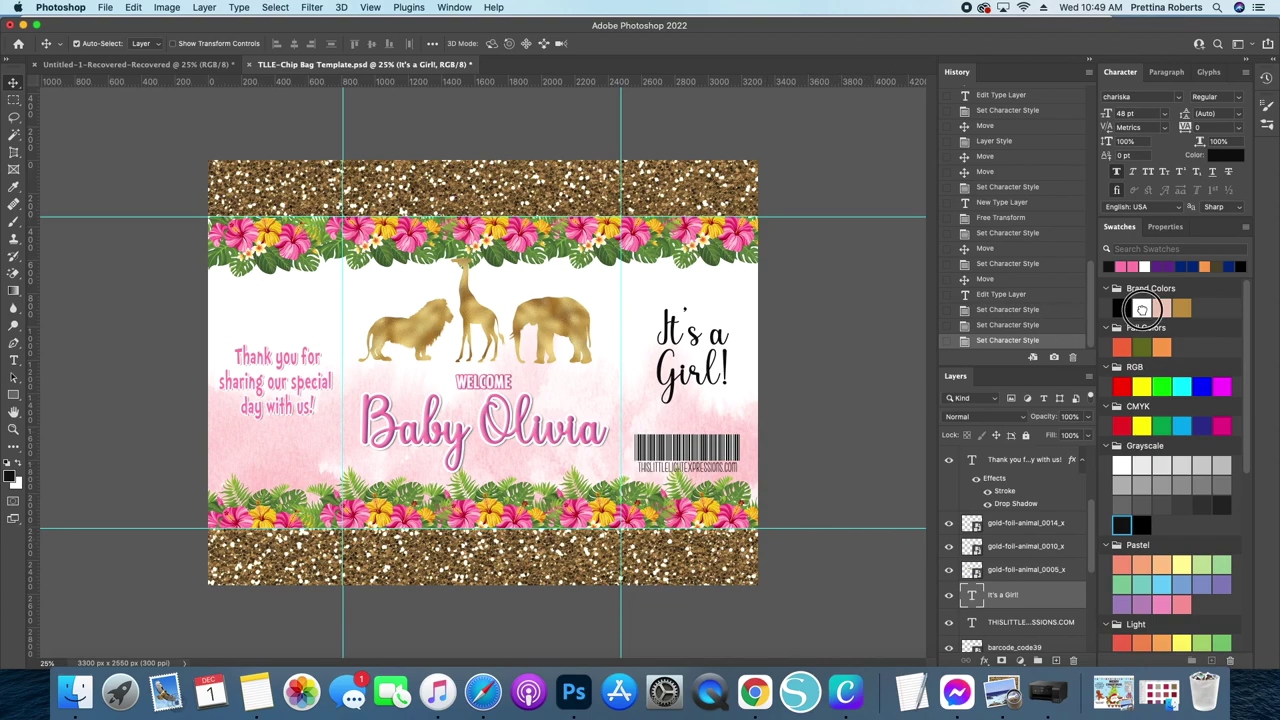
pyautogui.doubleClick(1046, 597)
pyautogui.moveTo(848, 296); pyautogui.dragTo(858, 318)
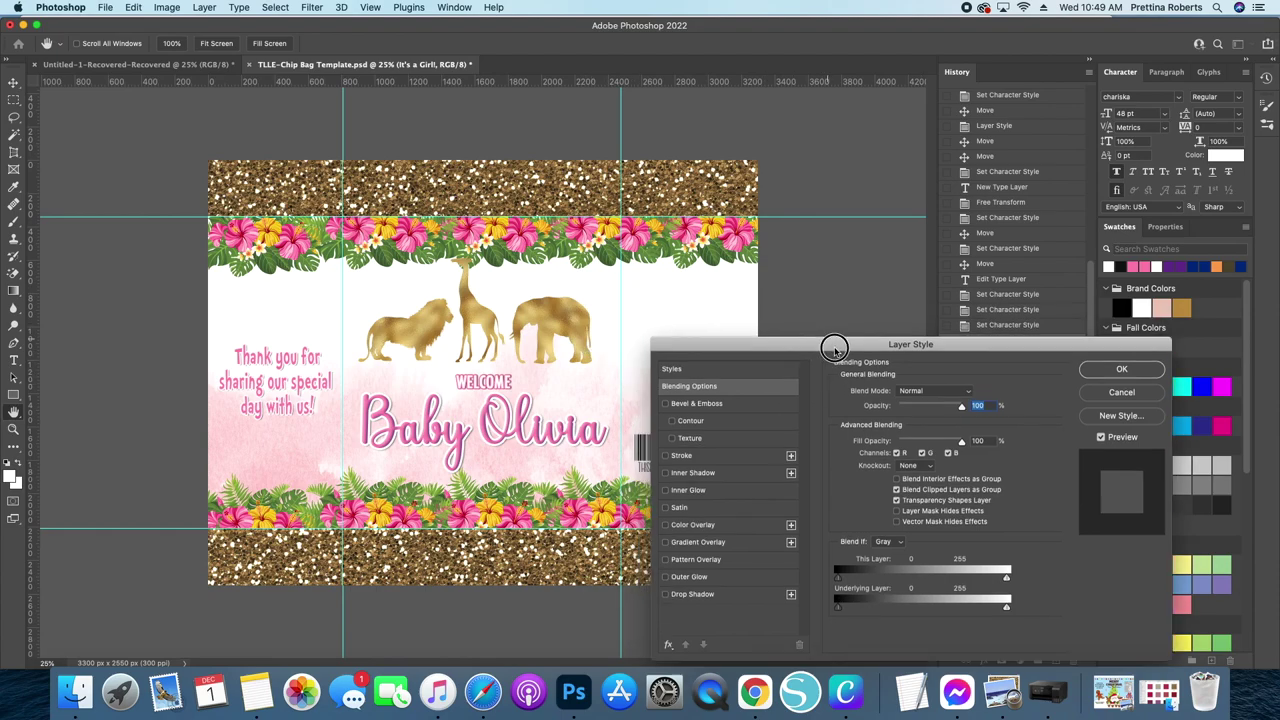
pyautogui.click(690, 427)
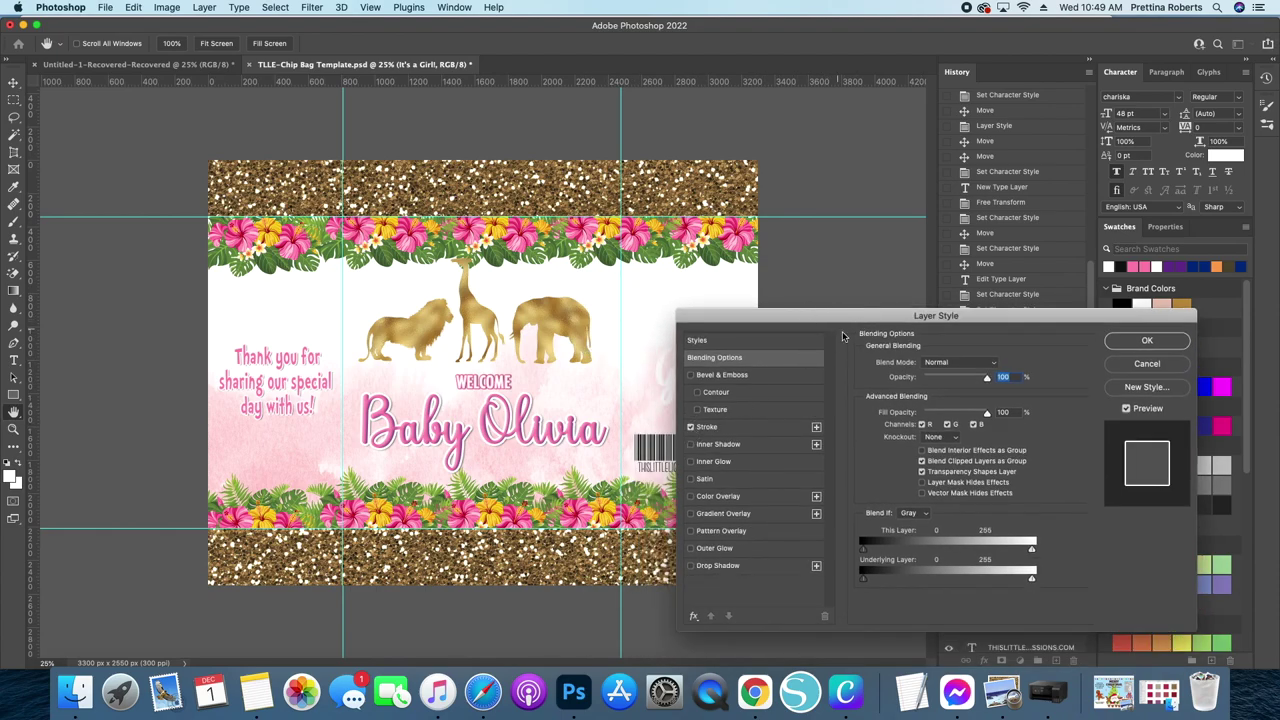
pyautogui.click(727, 432)
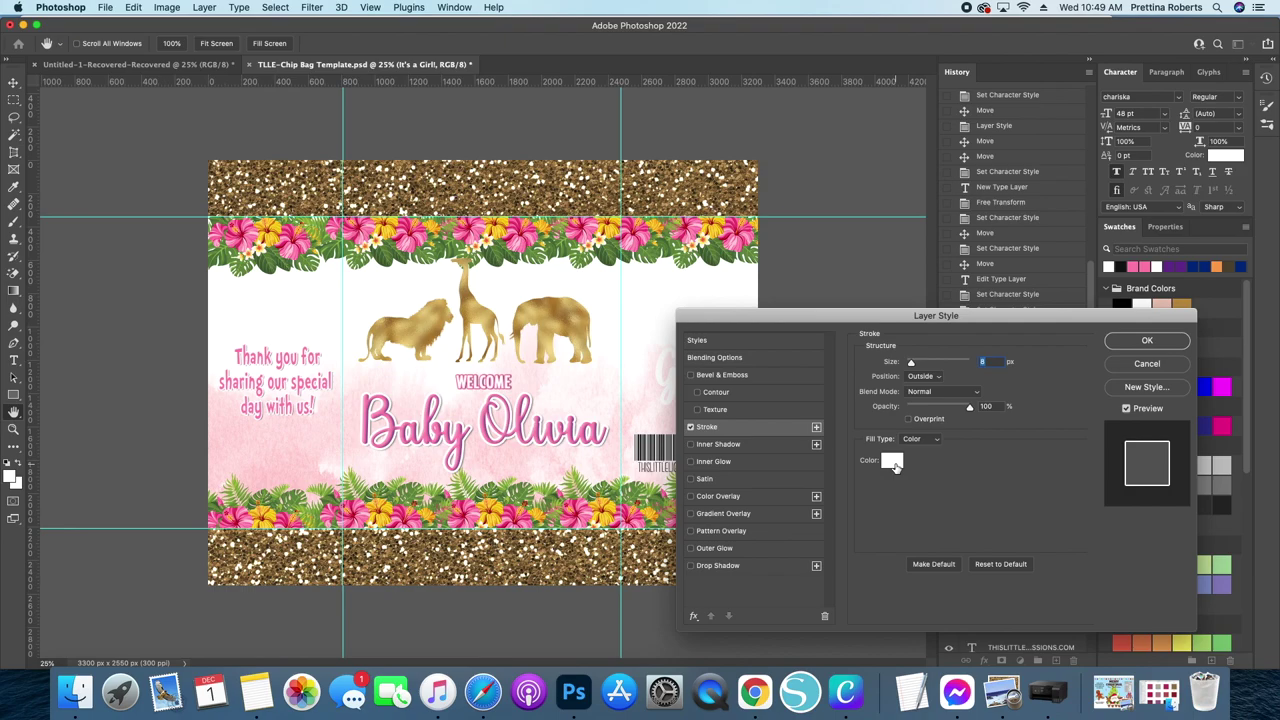
pyautogui.click(905, 462)
pyautogui.click(1132, 267)
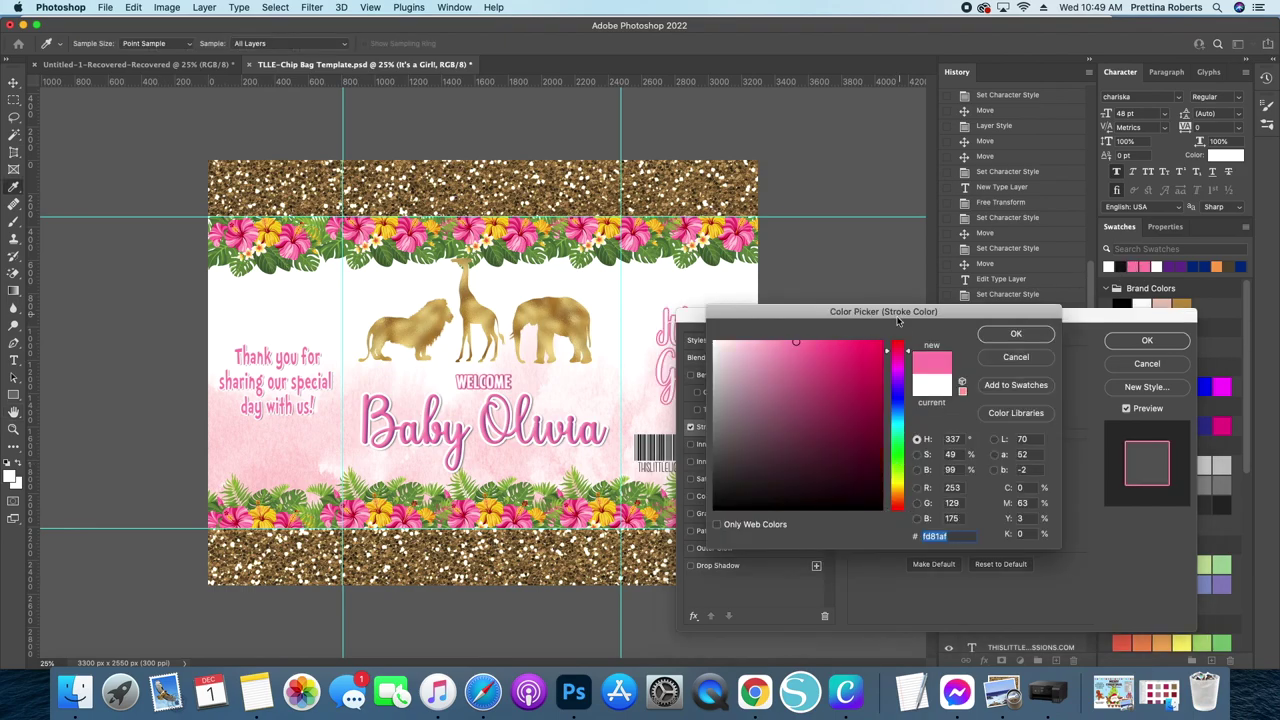
pyautogui.click(1015, 334)
pyautogui.moveTo(790, 320)
pyautogui.mouseDown()
pyautogui.moveTo(877, 307)
pyautogui.moveTo(866, 302)
pyautogui.mouseUp()
pyautogui.moveTo(988, 340); pyautogui.dragTo(988, 337)
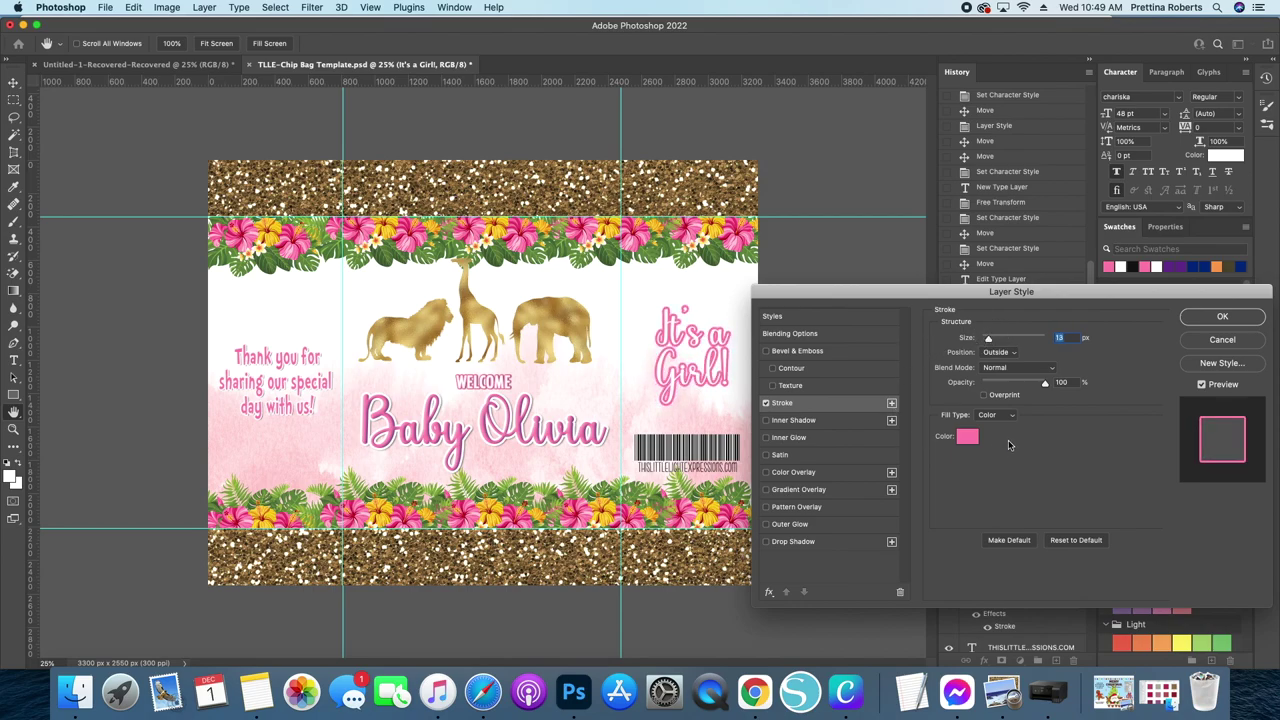
# Step: Swap the "It's a Girl!" colors by making the stroke white and the text fill pink
pyautogui.click(967, 436)
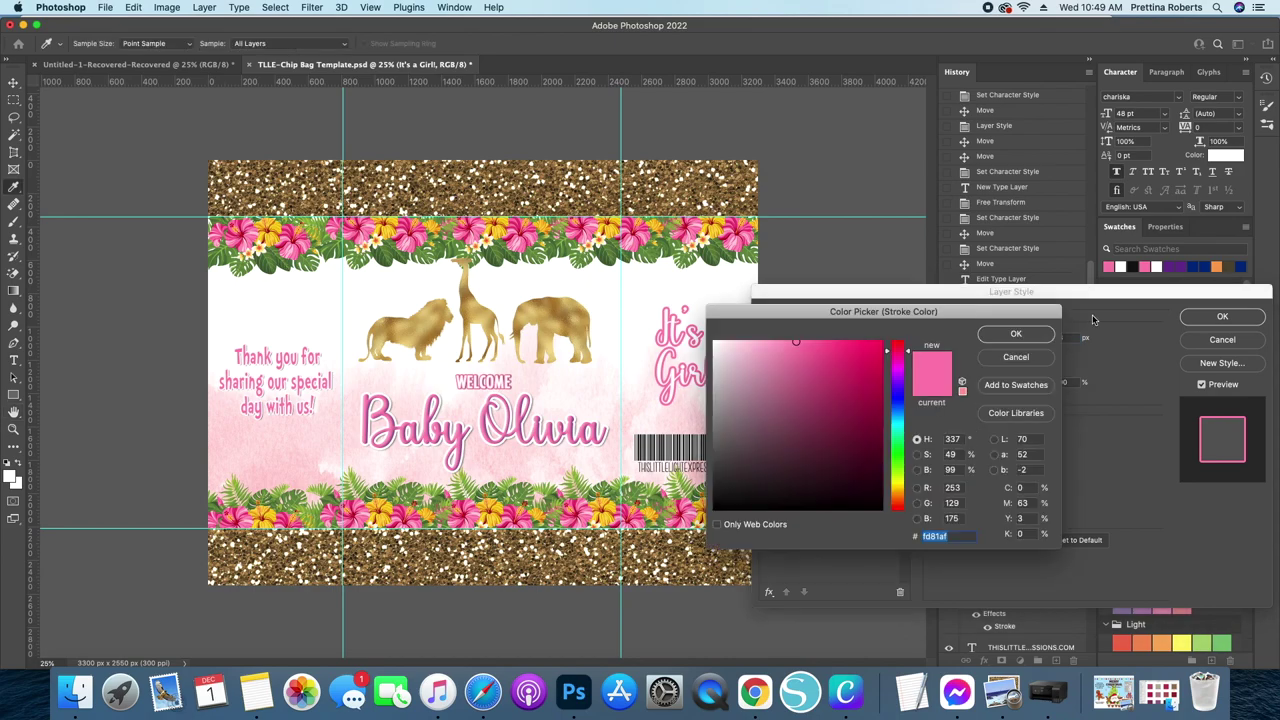
pyautogui.click(1120, 266)
pyautogui.click(990, 336)
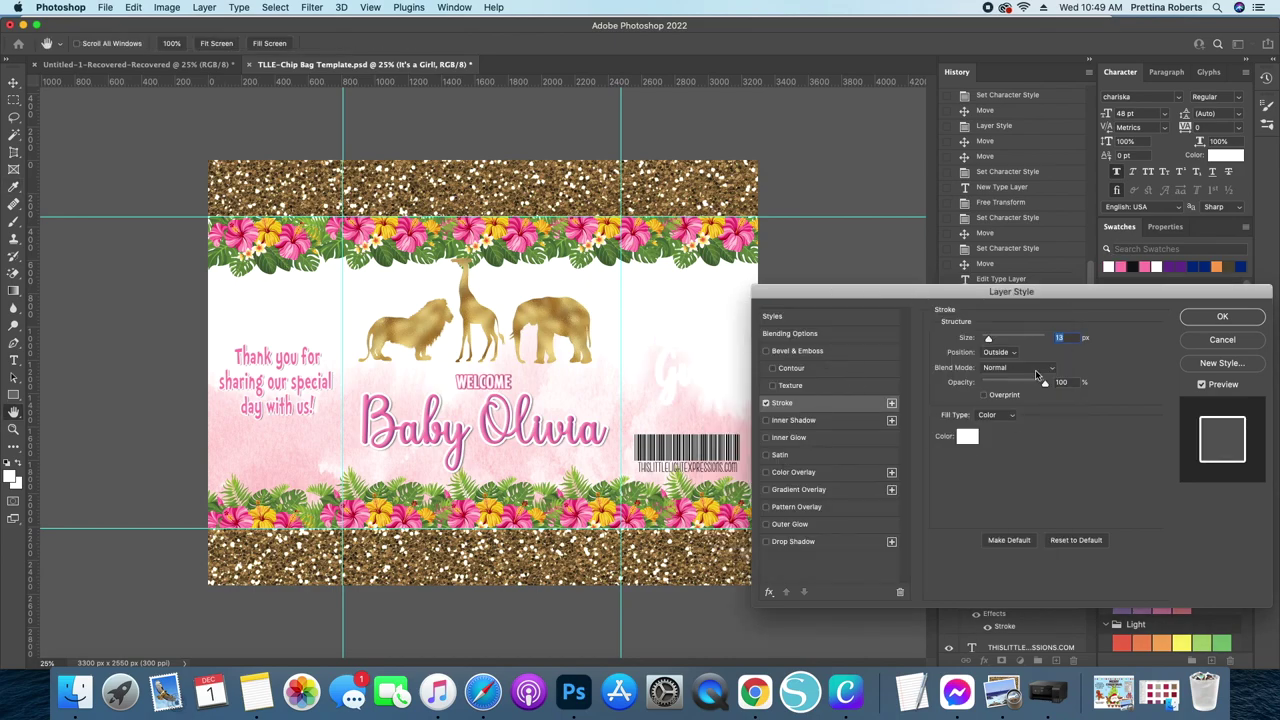
pyautogui.click(1206, 318)
pyautogui.click(1122, 264)
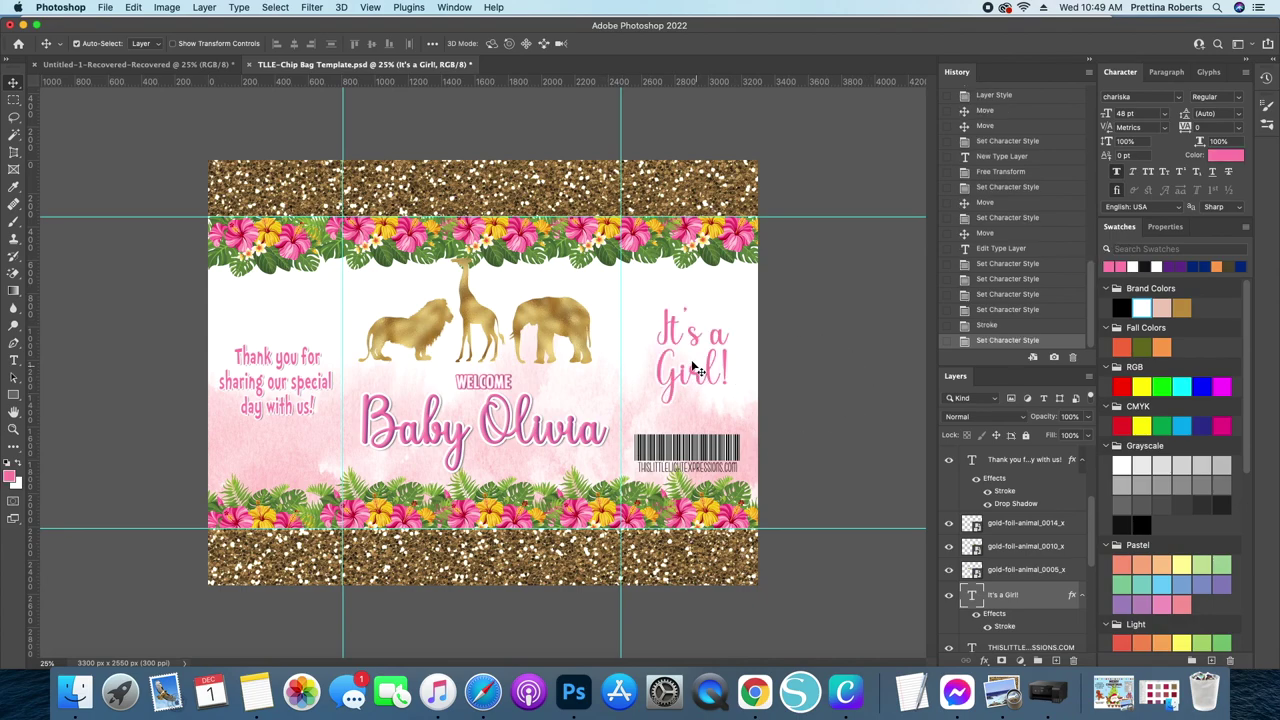
# Step: Add a drop shadow to the "It's a Girl!" text with distance 11 px, spread 9% and size 6 px
pyautogui.doubleClick(1045, 596)
pyautogui.click(795, 545)
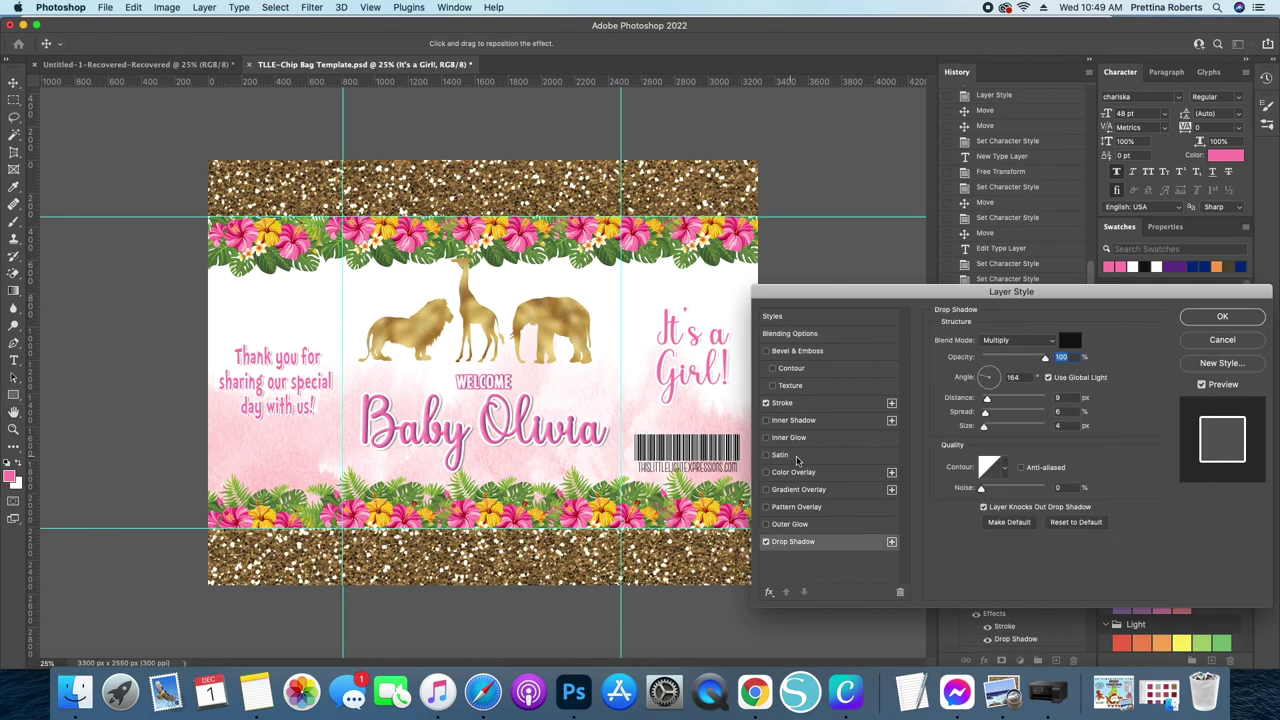
pyautogui.moveTo(986, 398); pyautogui.dragTo(985, 428)
pyautogui.click(1222, 316)
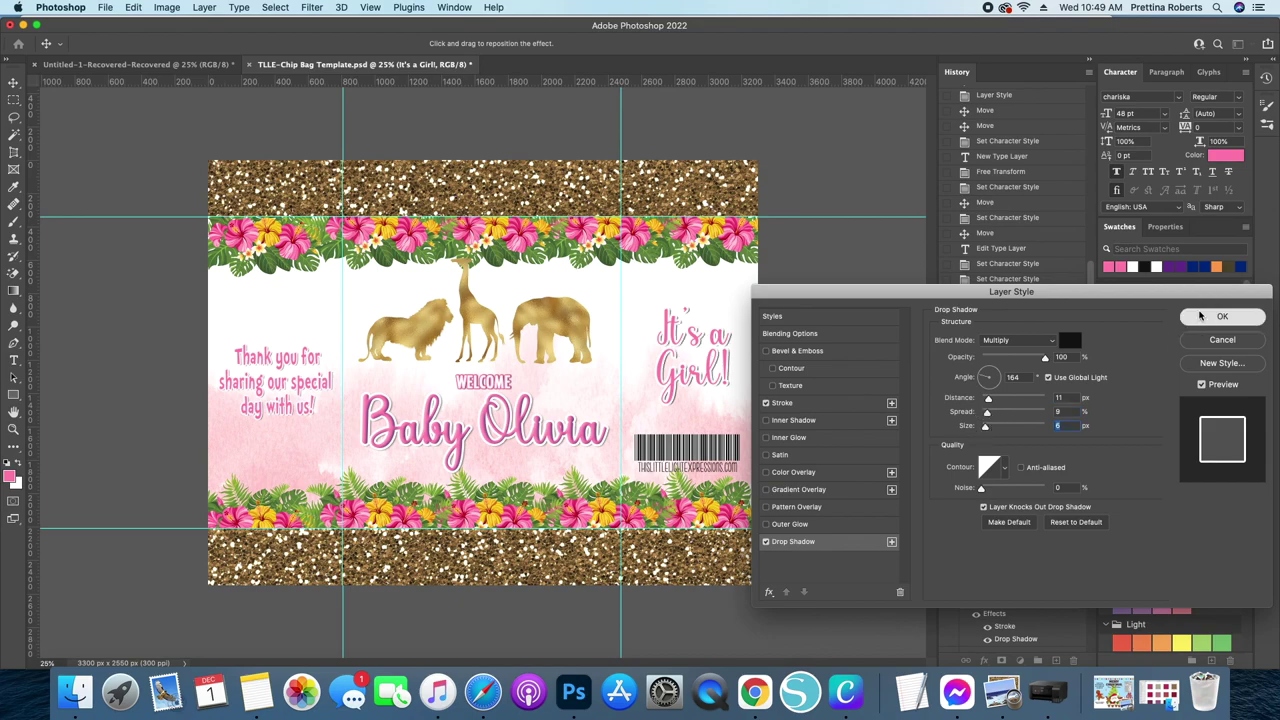
# Step: Reposition the "It's a Girl!" text in the upper part of its panel and place the barcode with its website line just above the lower floral border
pyautogui.moveTo(698, 379); pyautogui.dragTo(693, 402)
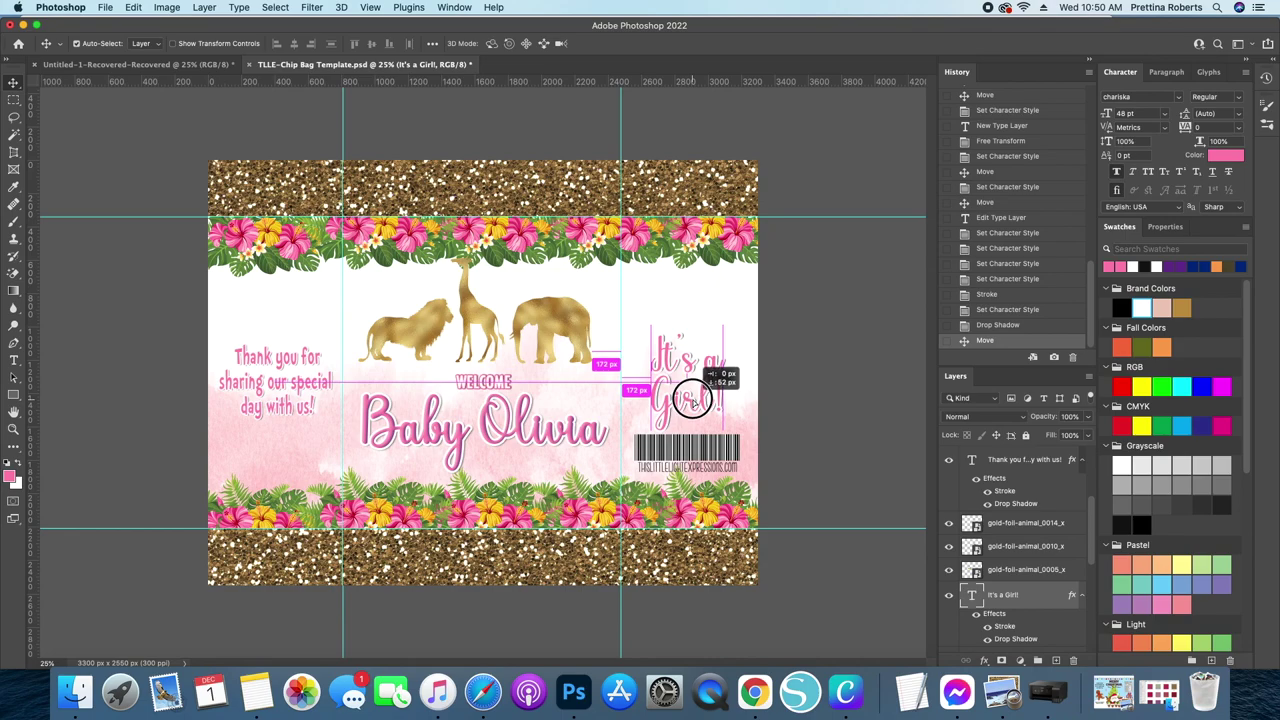
pyautogui.moveTo(692, 402); pyautogui.dragTo(695, 402)
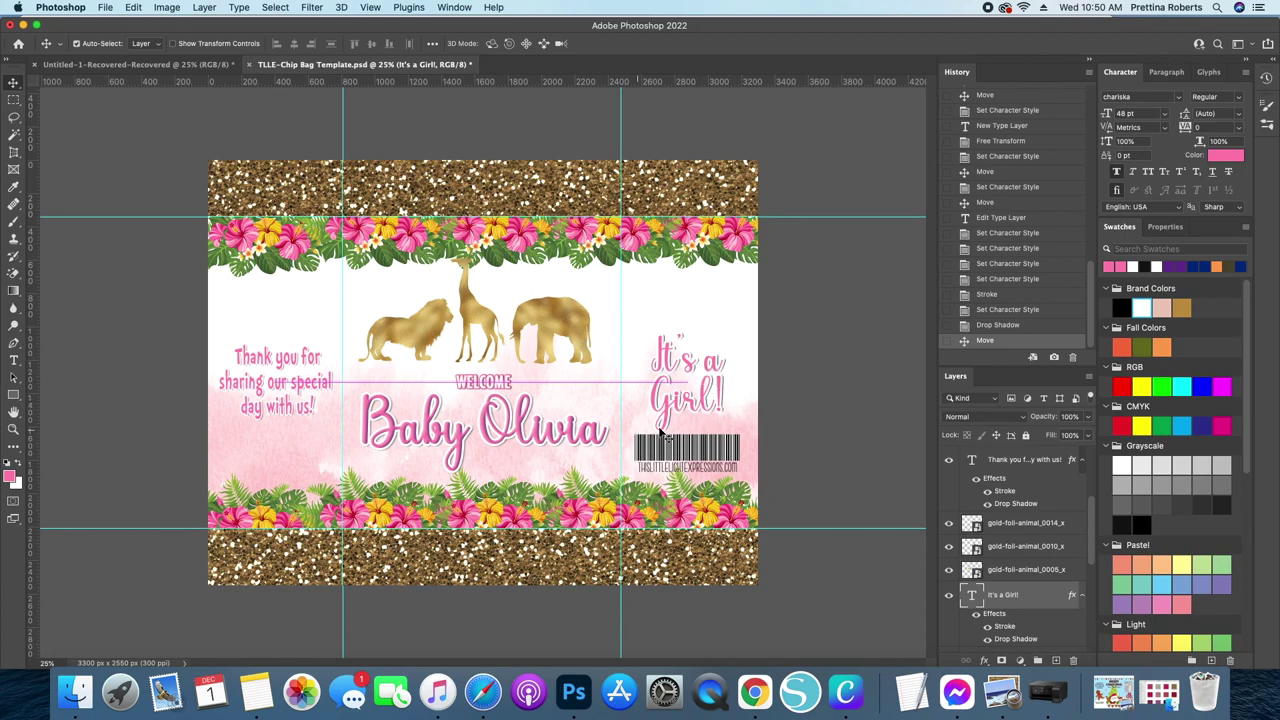
pyautogui.click(632, 346)
pyautogui.moveTo(632, 310); pyautogui.dragTo(724, 436)
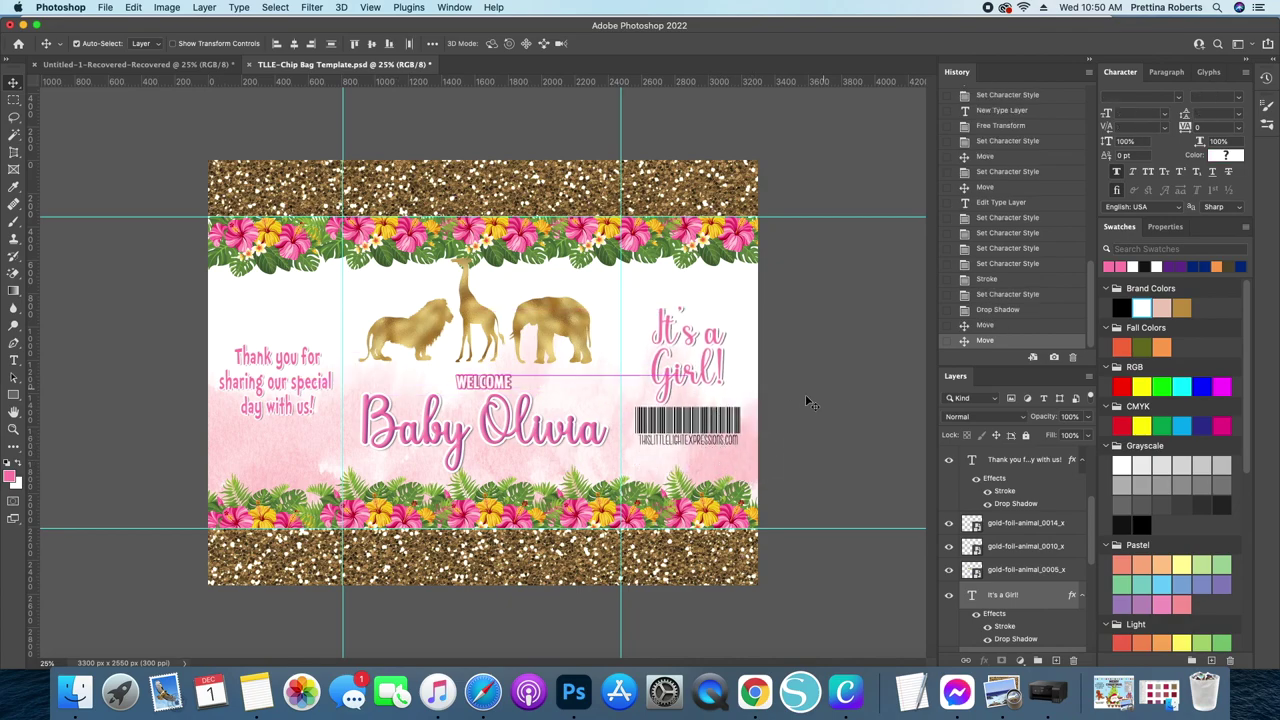
pyautogui.click(829, 371)
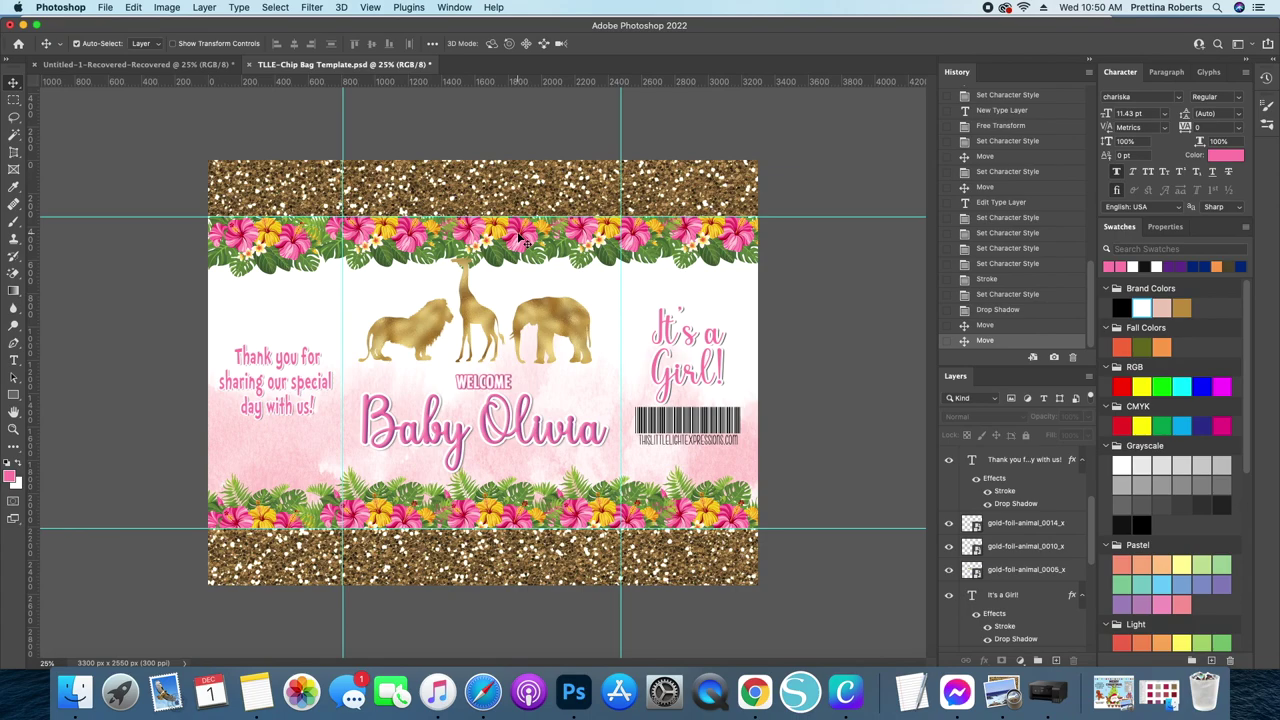
pyautogui.moveTo(756, 412); pyautogui.dragTo(683, 466)
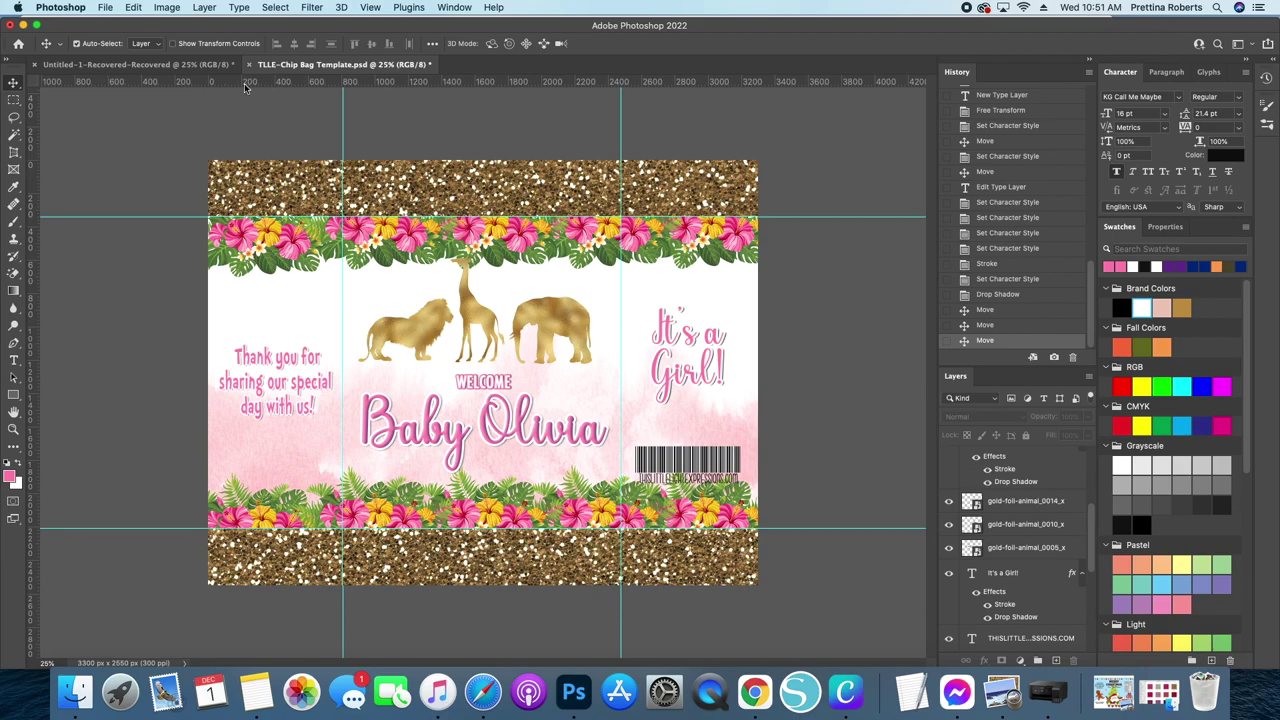
# Step: Begin saving the design as a Photoshop file and browse to the Chip Bag folder inside Party Products
pyautogui.click(105, 8)
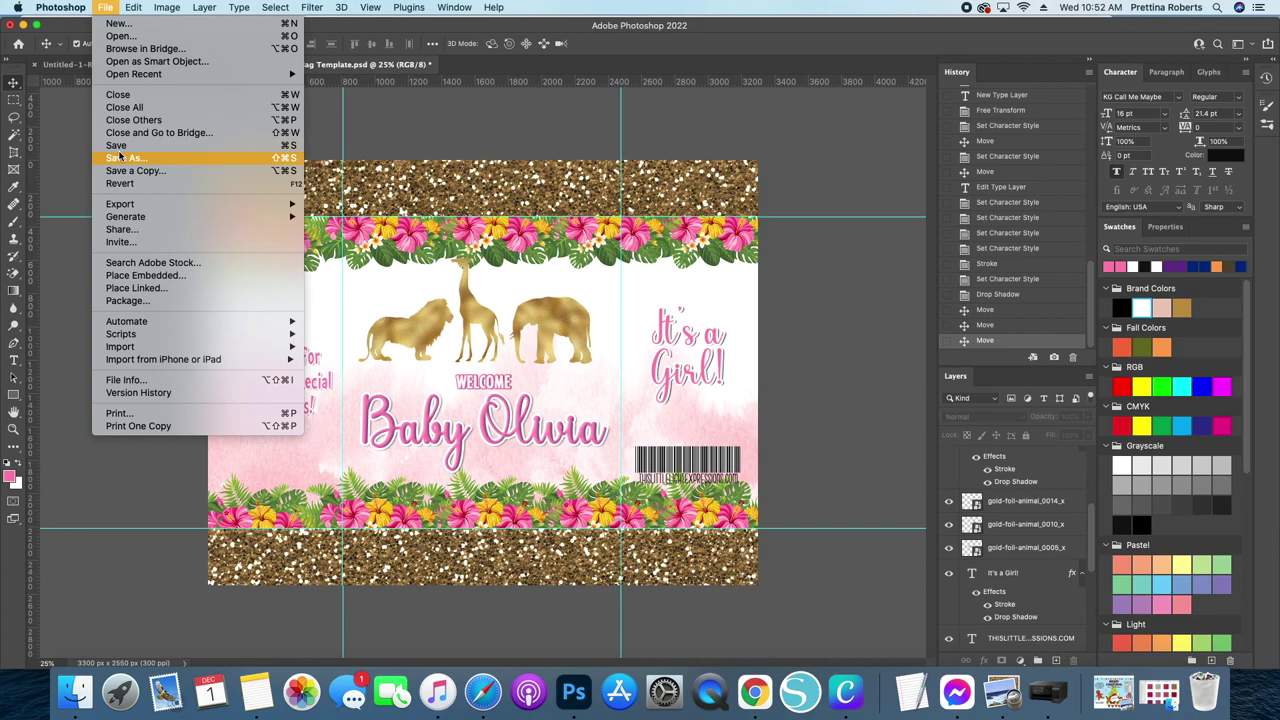
pyautogui.click(120, 158)
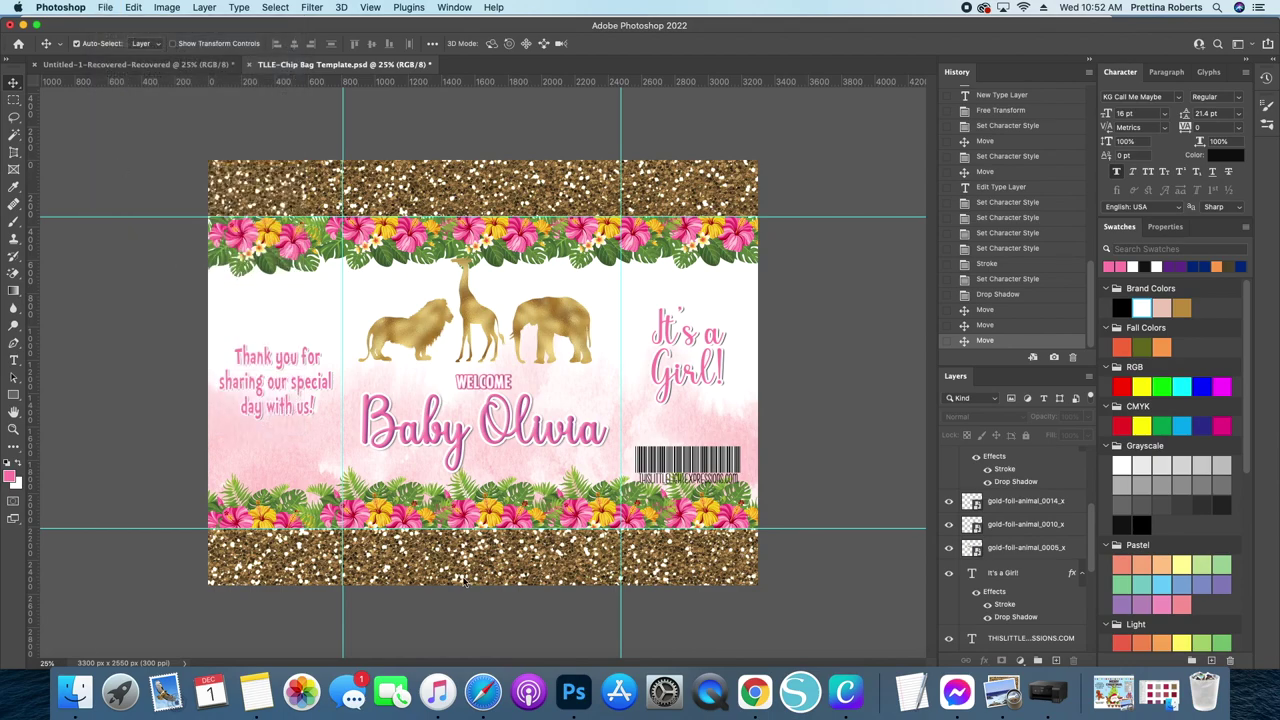
pyautogui.press('super+shift+s')
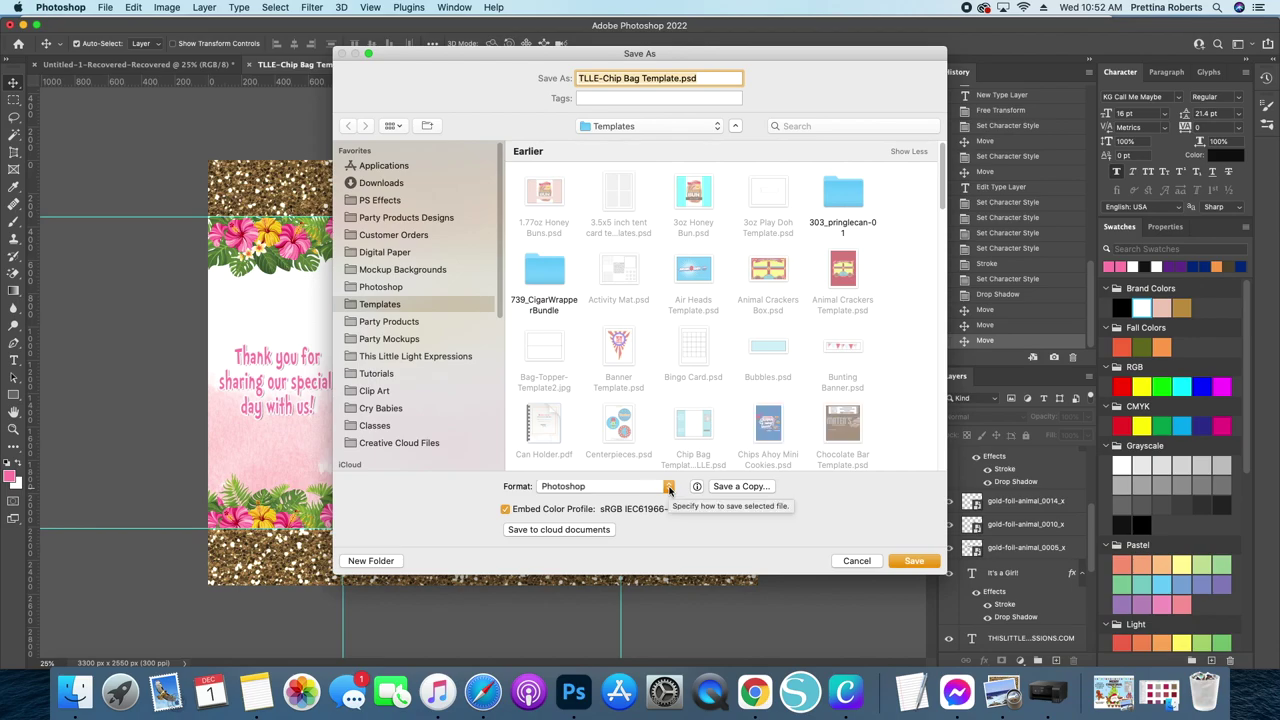
pyautogui.click(390, 322)
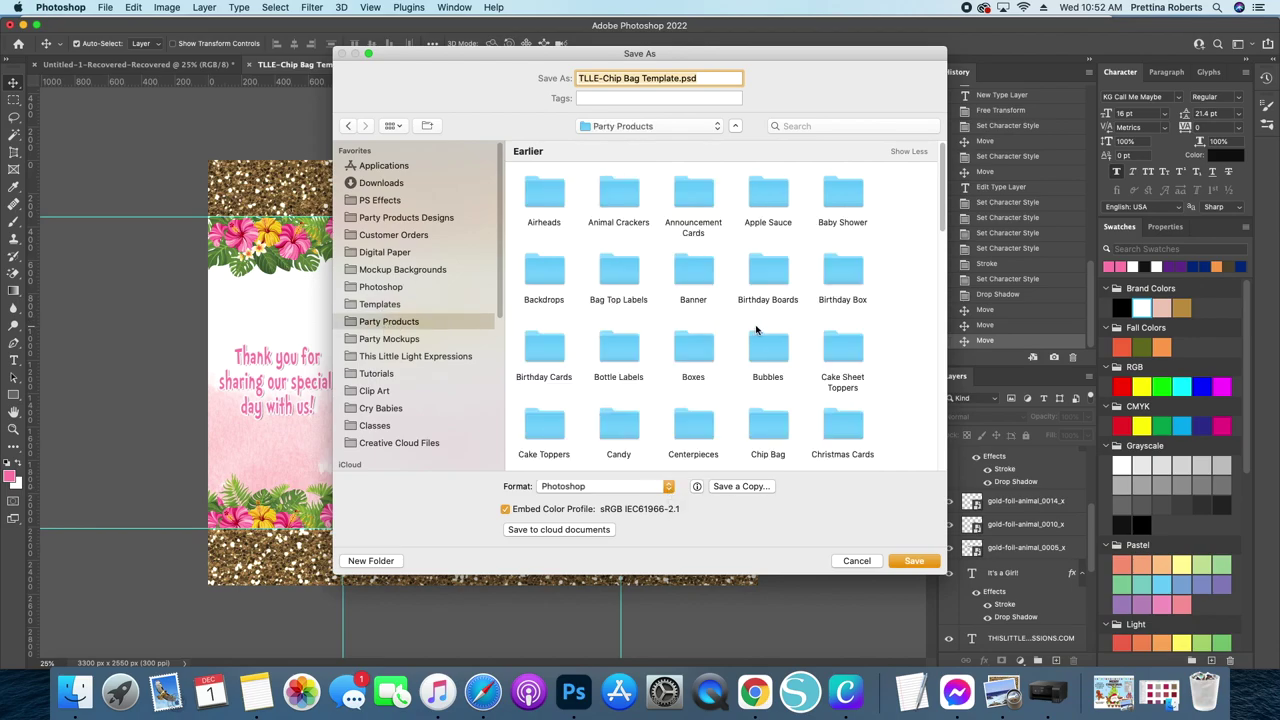
pyautogui.scroll(-1, 682, 352)
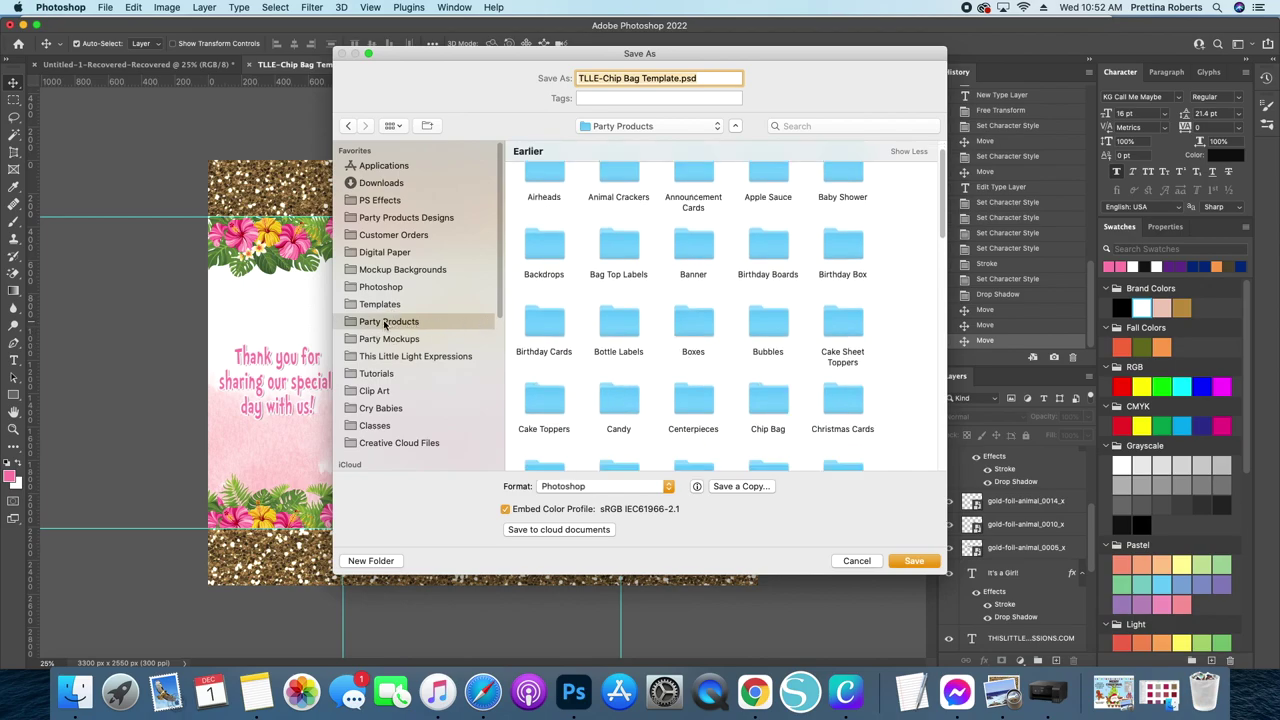
pyautogui.scroll(1, 643, 322)
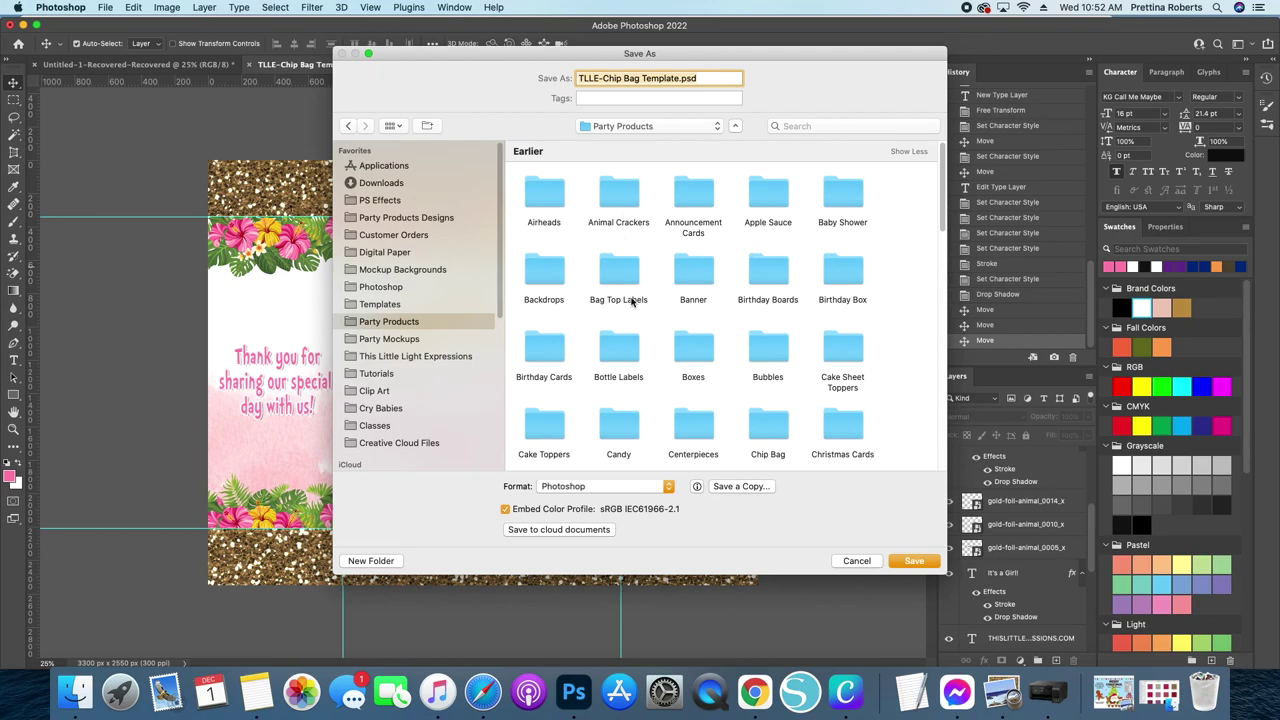
pyautogui.scroll(-4, 636, 310)
pyautogui.click(766, 320)
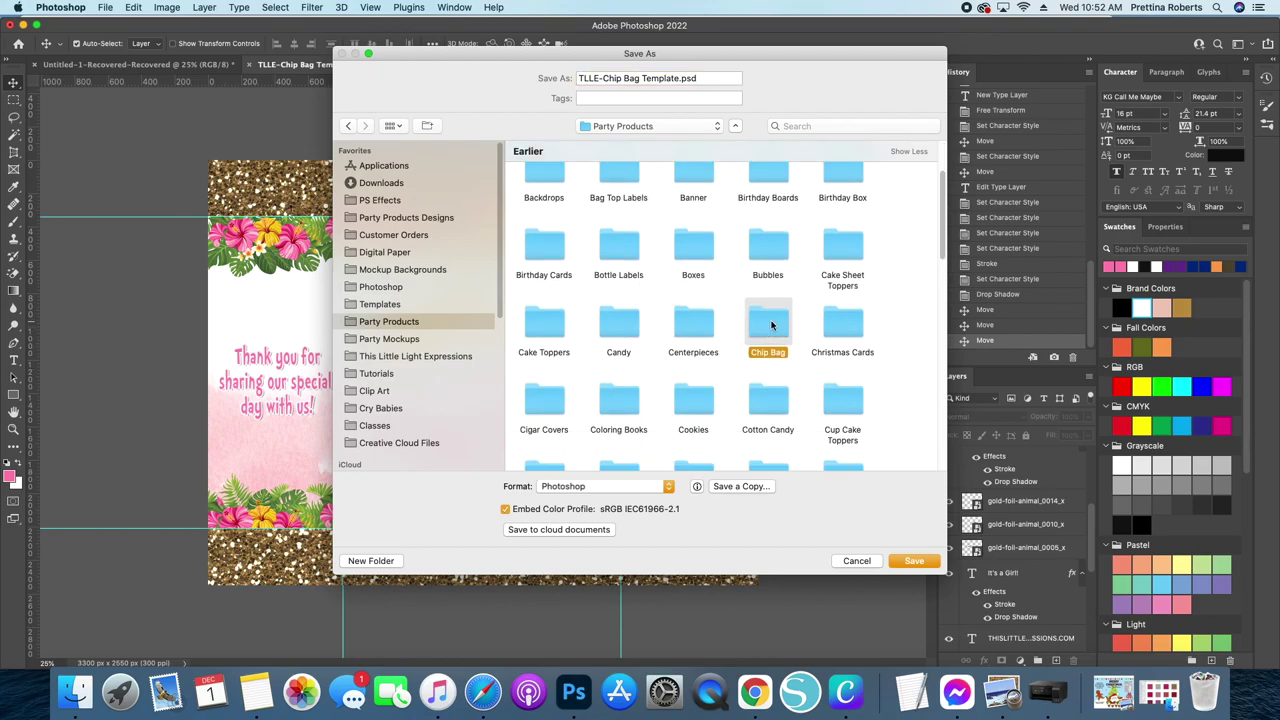
pyautogui.doubleClick(771, 325)
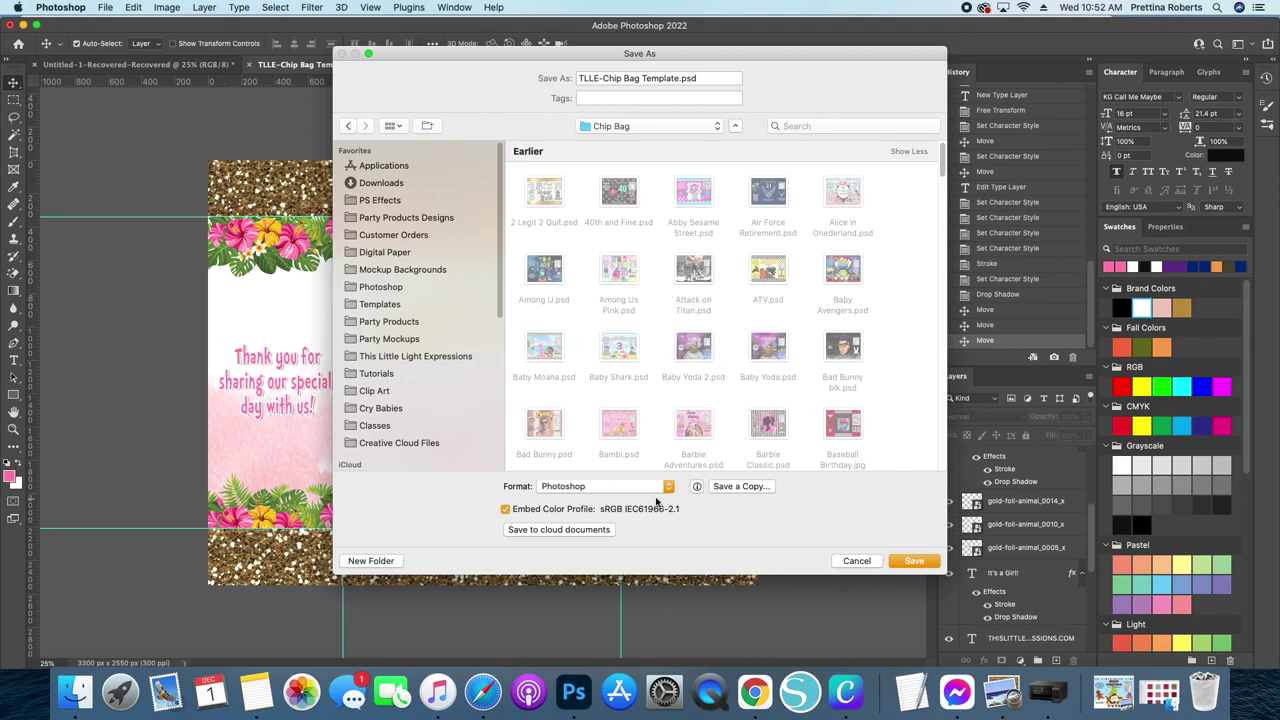
# Step: Set up a JPEG copy instead, look through the Customer Orders and Party Products folders, and cancel the save
pyautogui.click(749, 486)
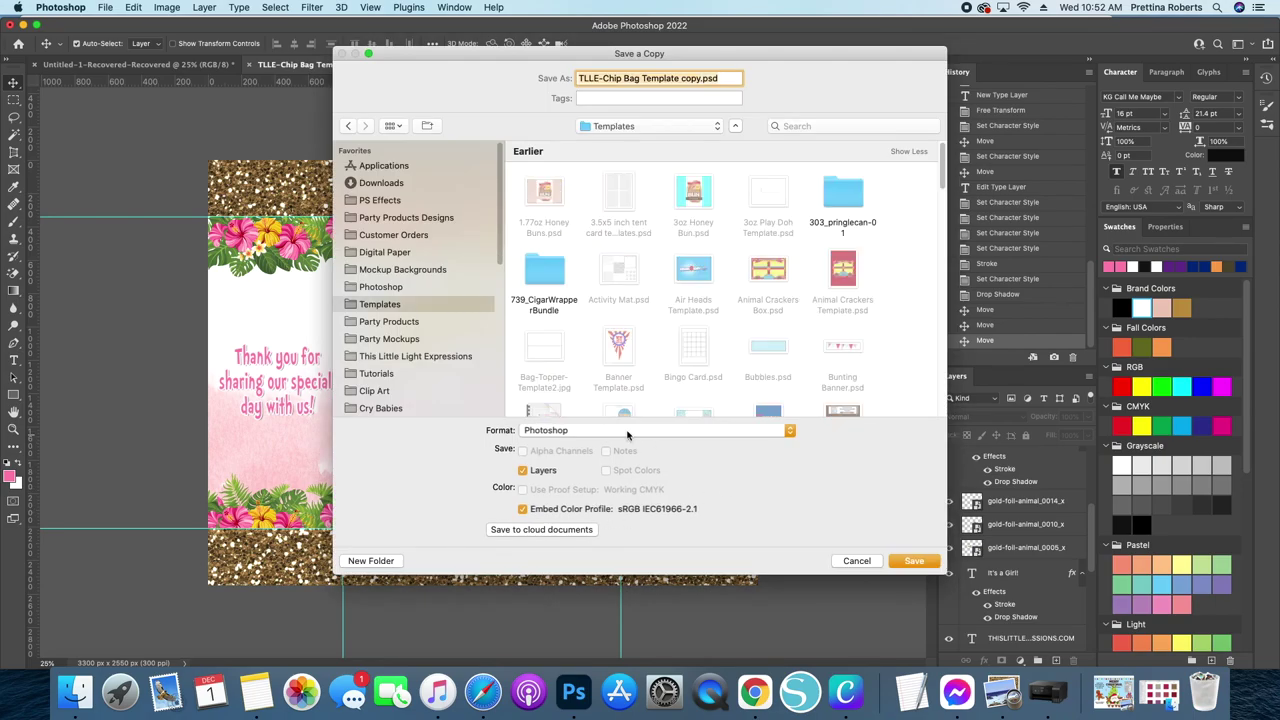
pyautogui.click(627, 432)
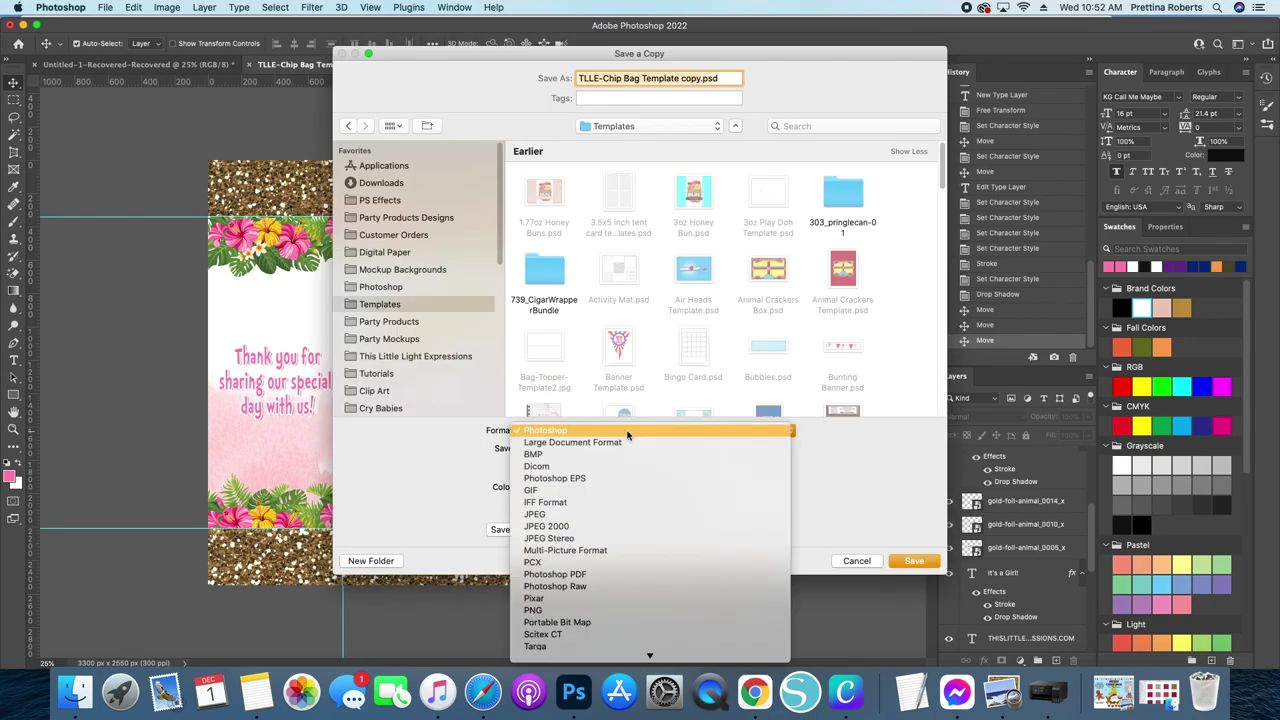
pyautogui.click(555, 514)
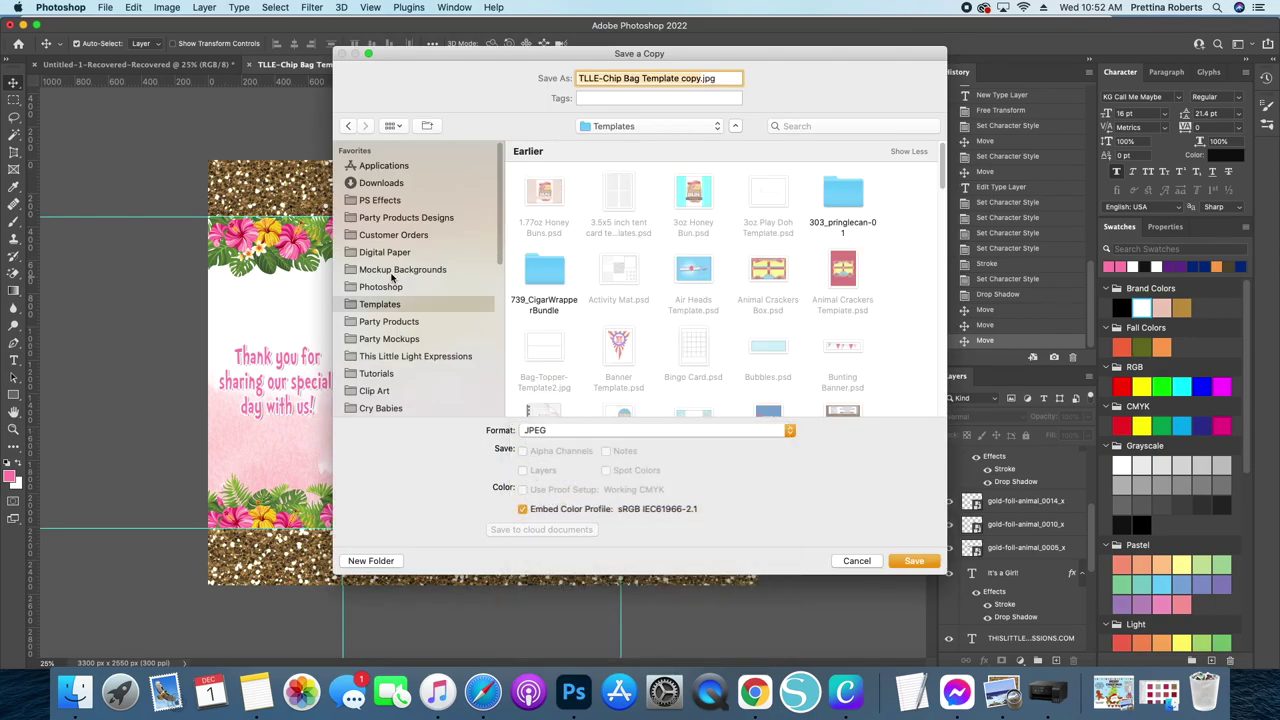
pyautogui.click(398, 238)
pyautogui.scroll(-15, 567, 292)
pyautogui.scroll(-15, 567, 292)
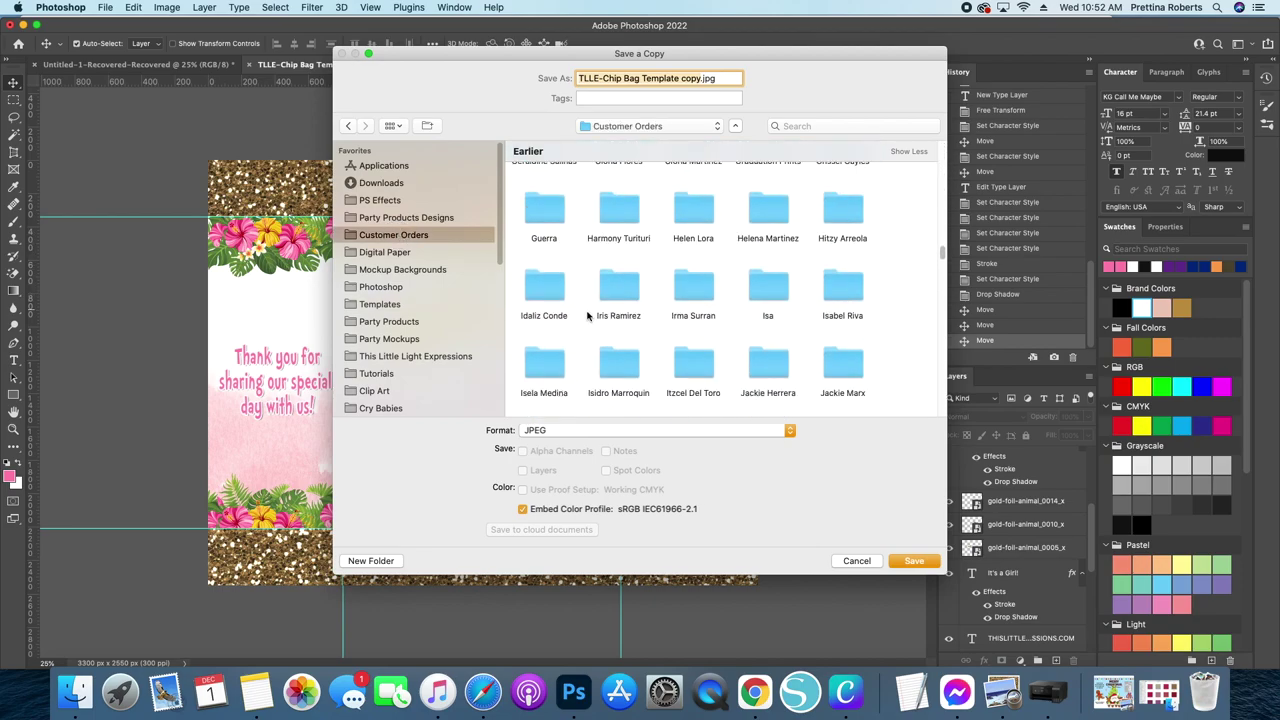
pyautogui.click(404, 324)
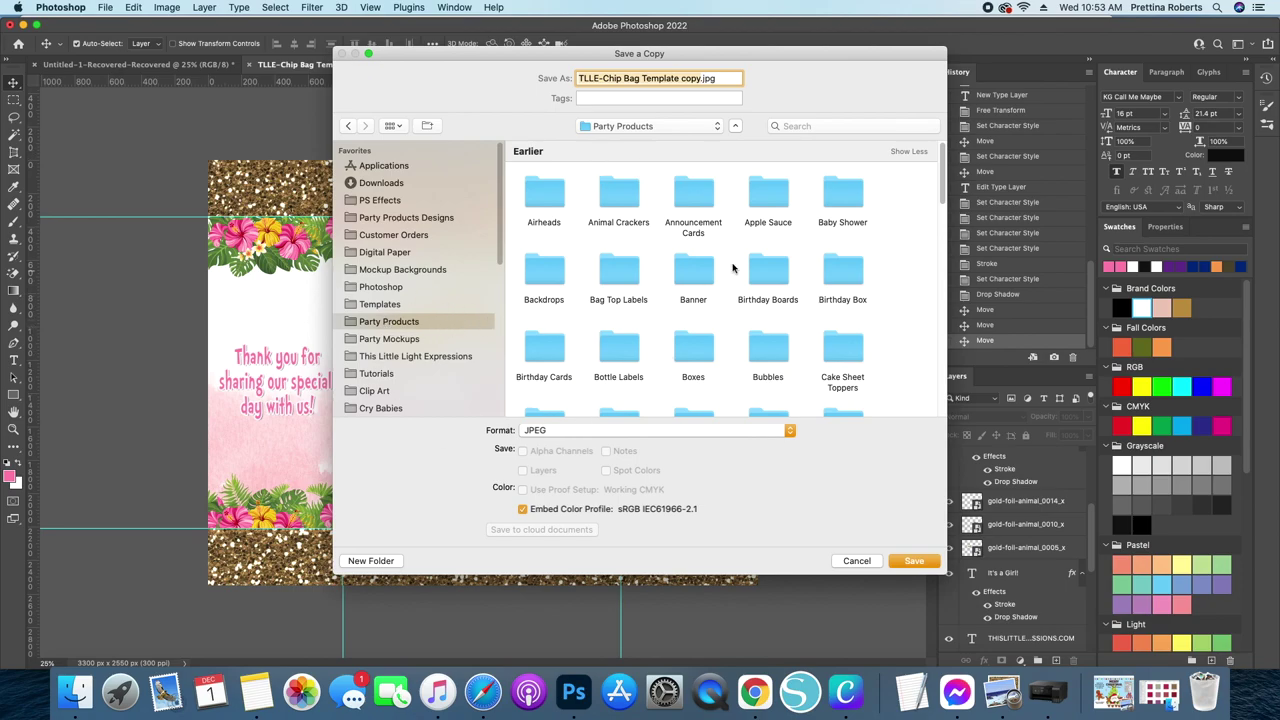
pyautogui.click(868, 562)
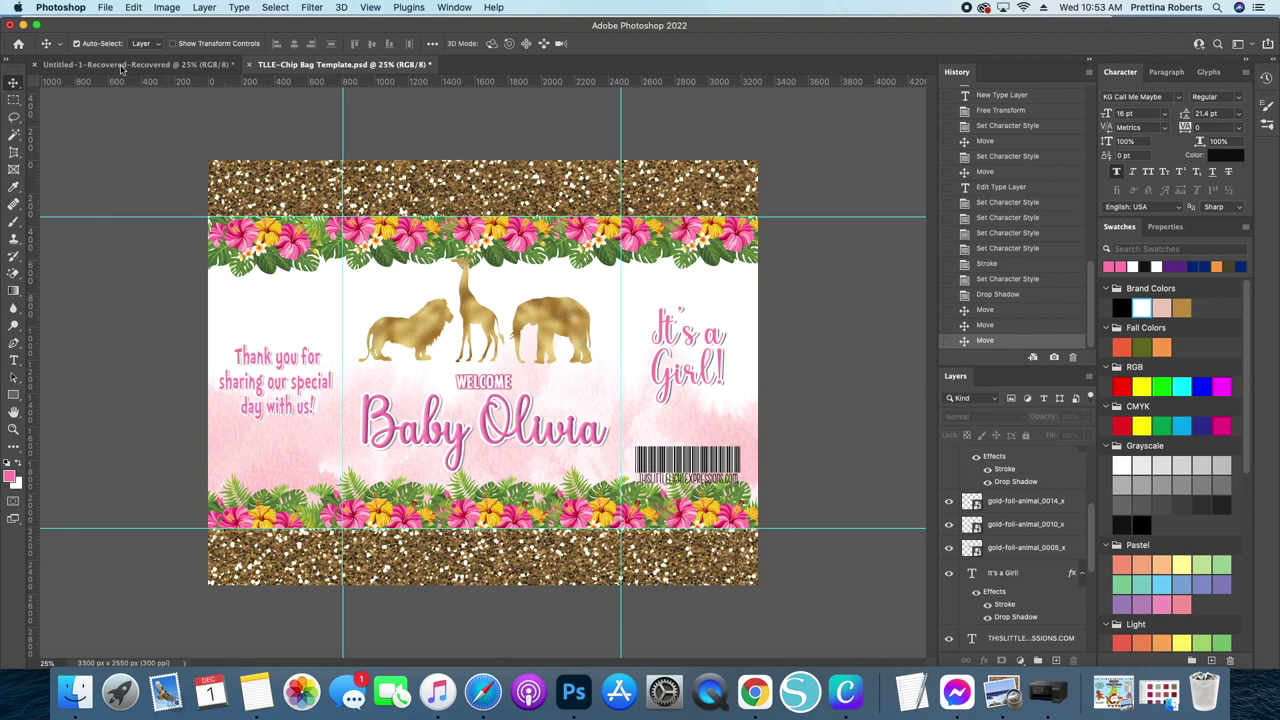
pyautogui.click(104, 8)
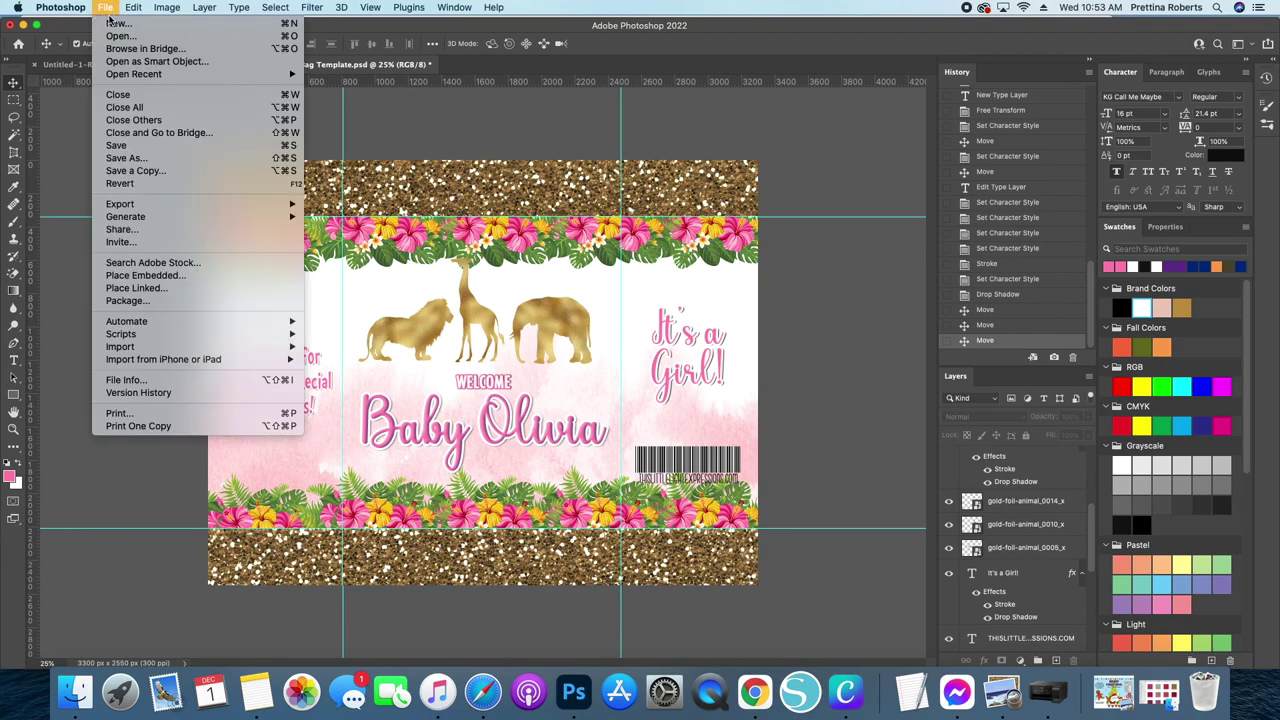
pyautogui.click(104, 8)
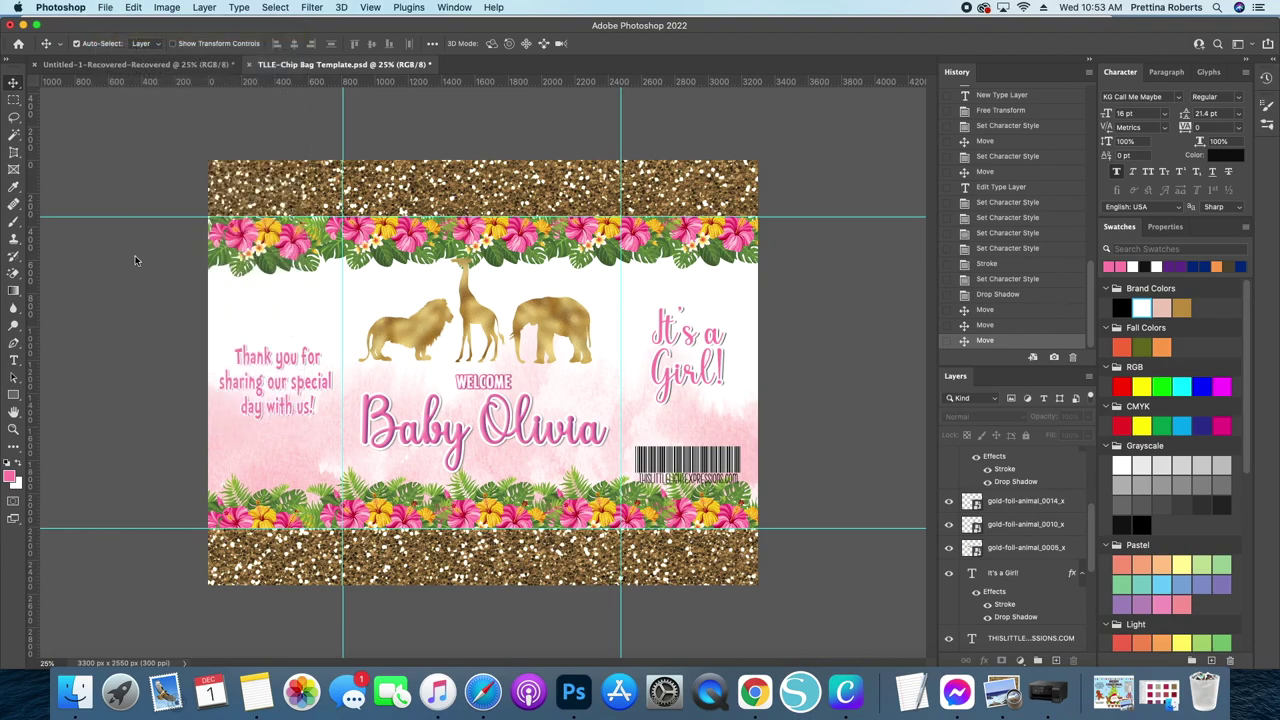
# Step: Open Chip Bag Mockup.psd and preview the bag with its white Background layer shown, leaving that layer hidden
pyautogui.press('super+o')
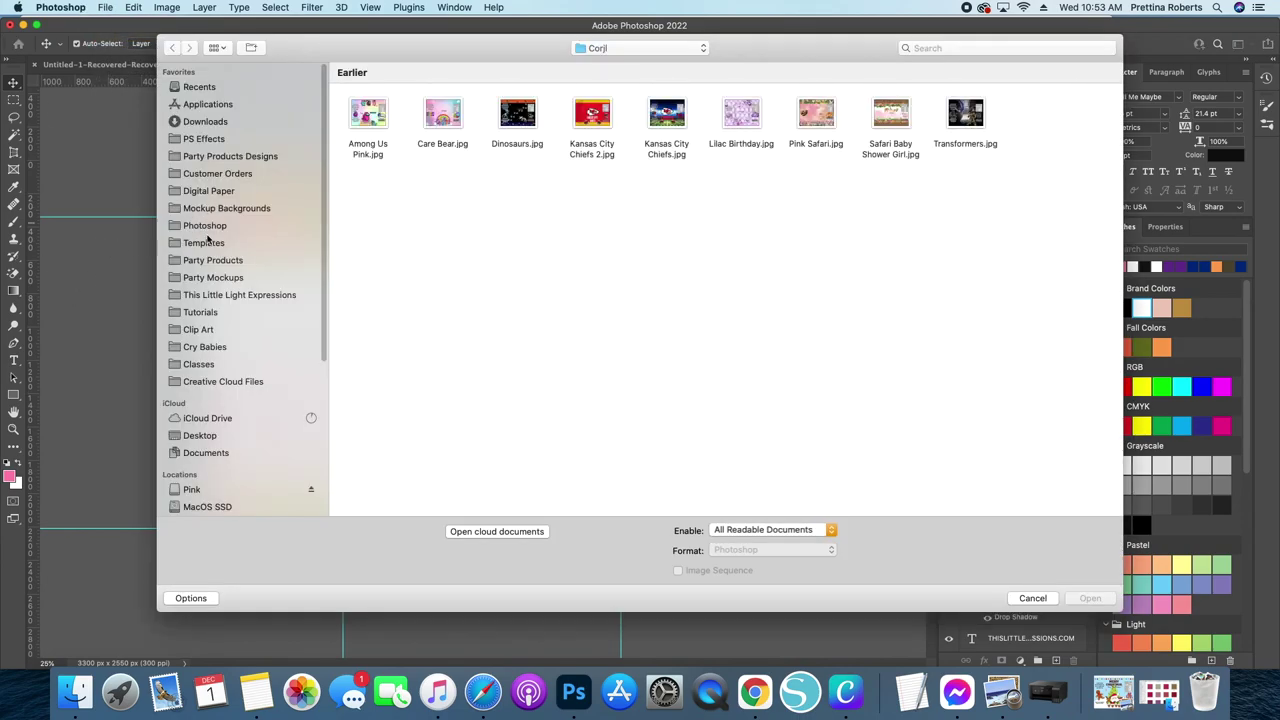
pyautogui.press('Escape')
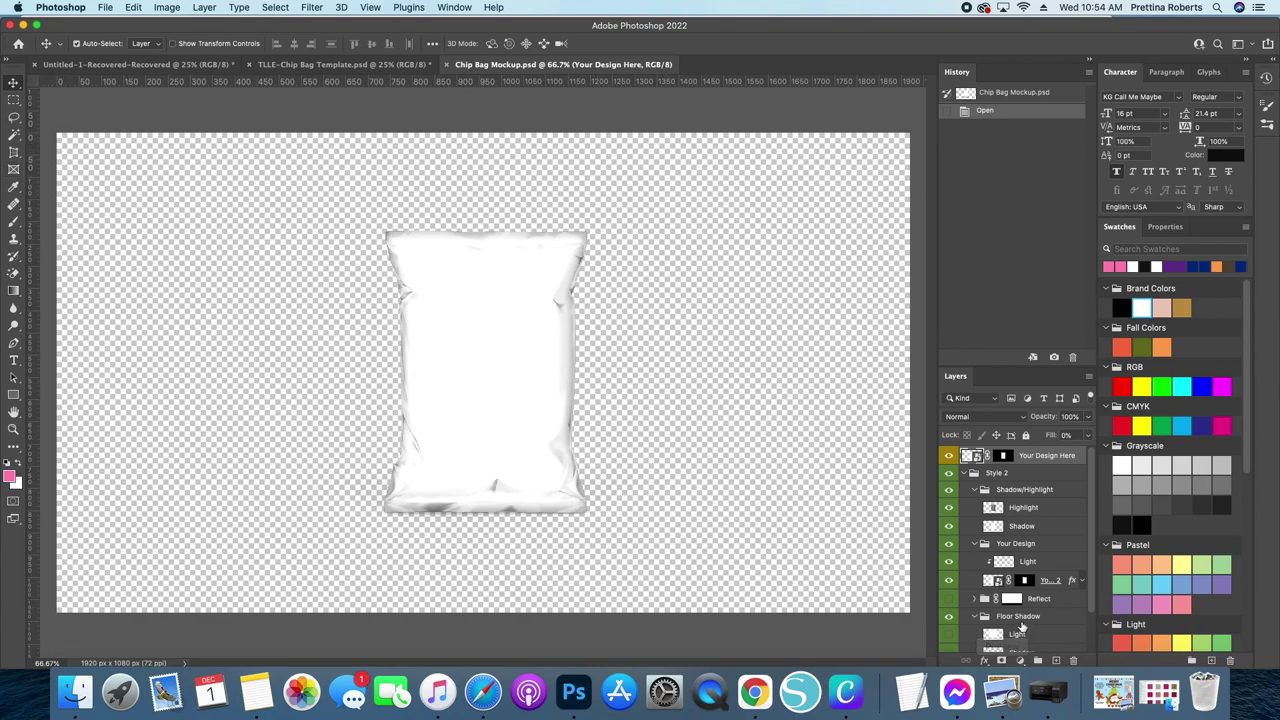
pyautogui.scroll(-2, 1020, 625)
pyautogui.click(948, 643)
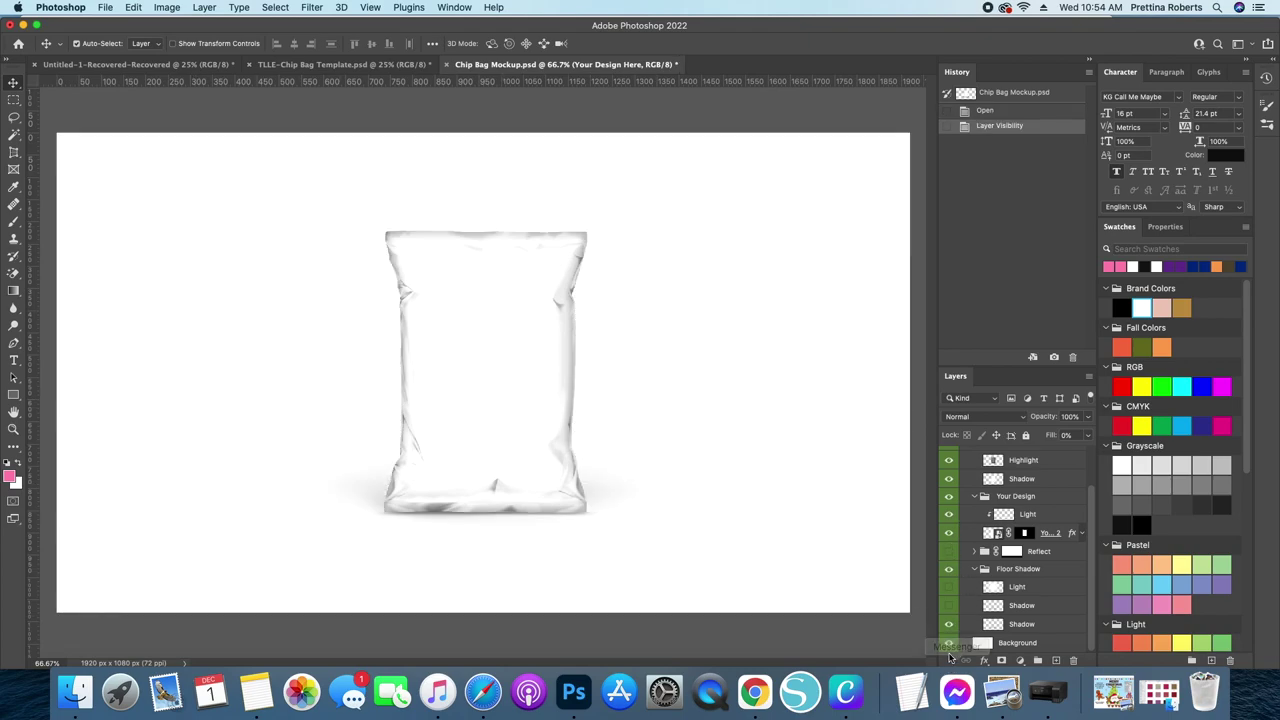
pyautogui.click(947, 643)
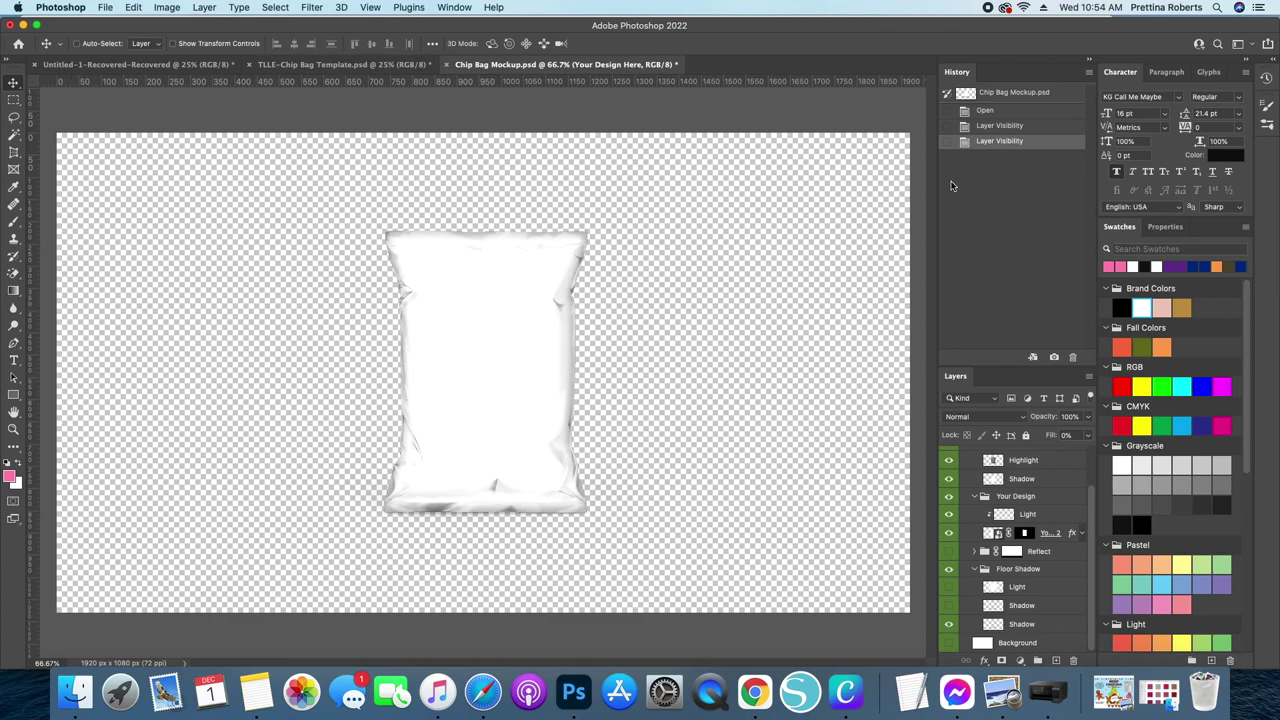
# Step: Open the contents of the mockup's "Your Design Here" smart object for editing
pyautogui.press('super+minus')
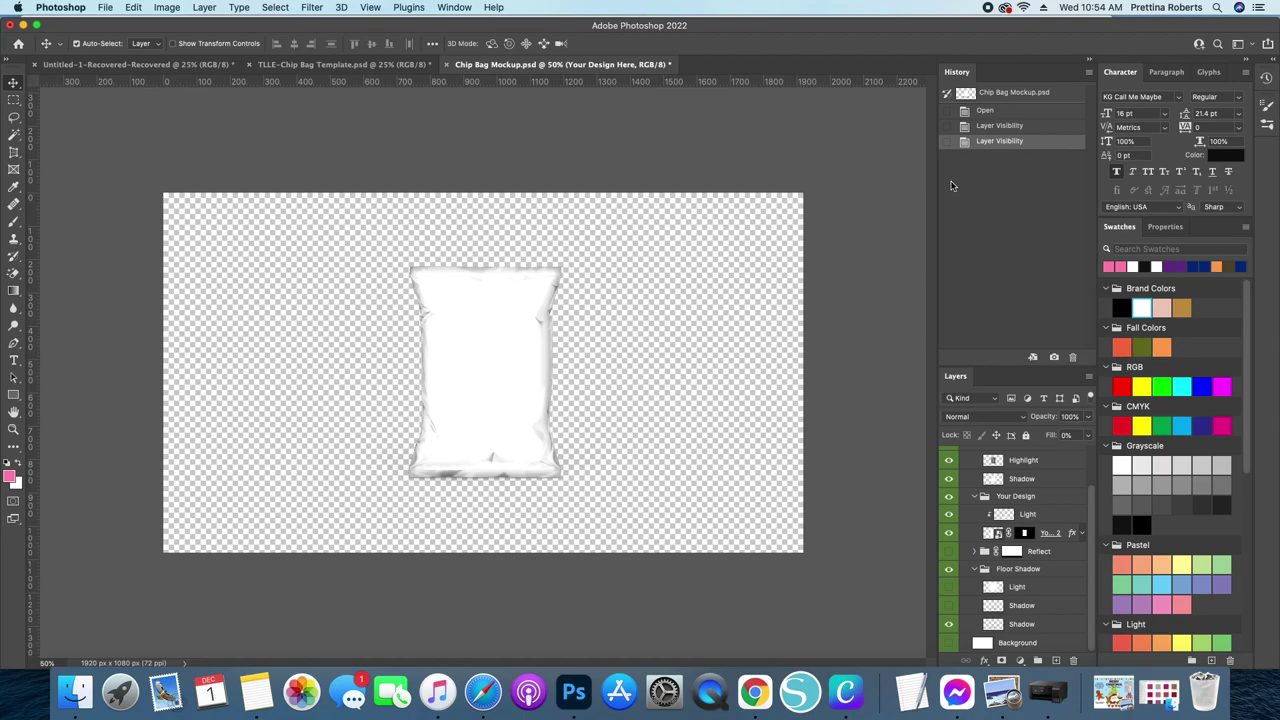
pyautogui.scroll(2, 1010, 500)
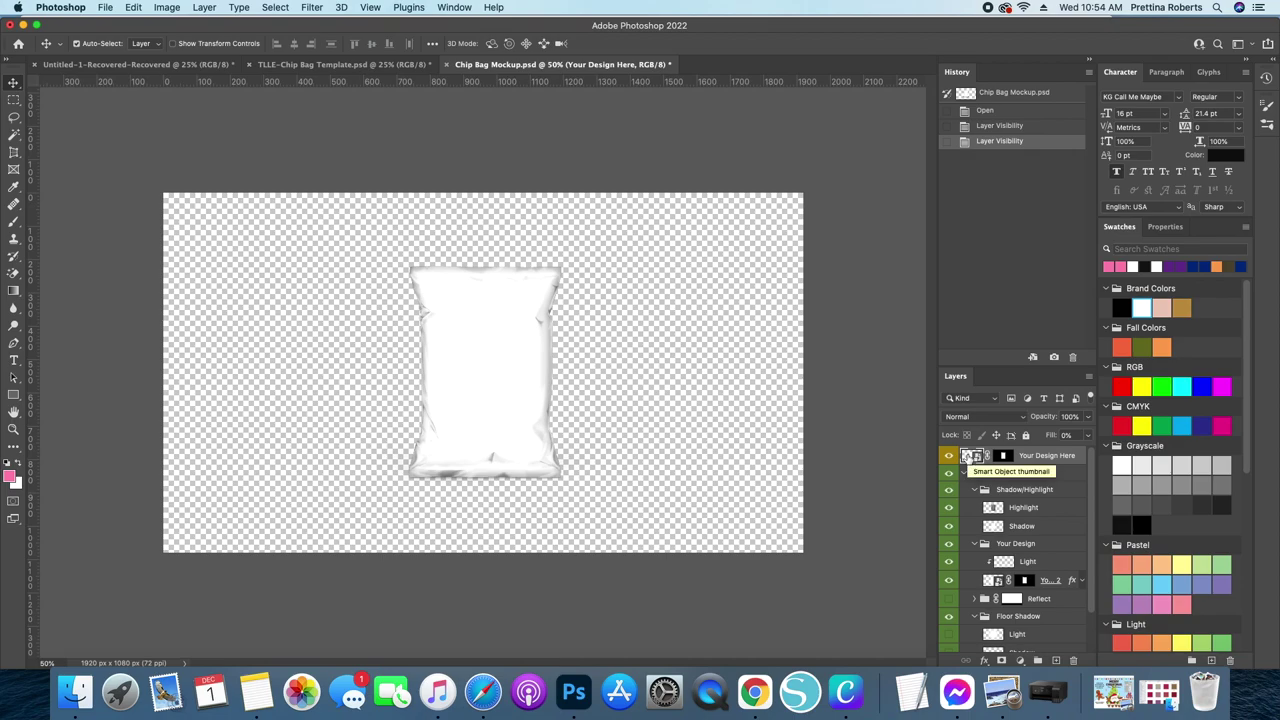
pyautogui.doubleClick(970, 456)
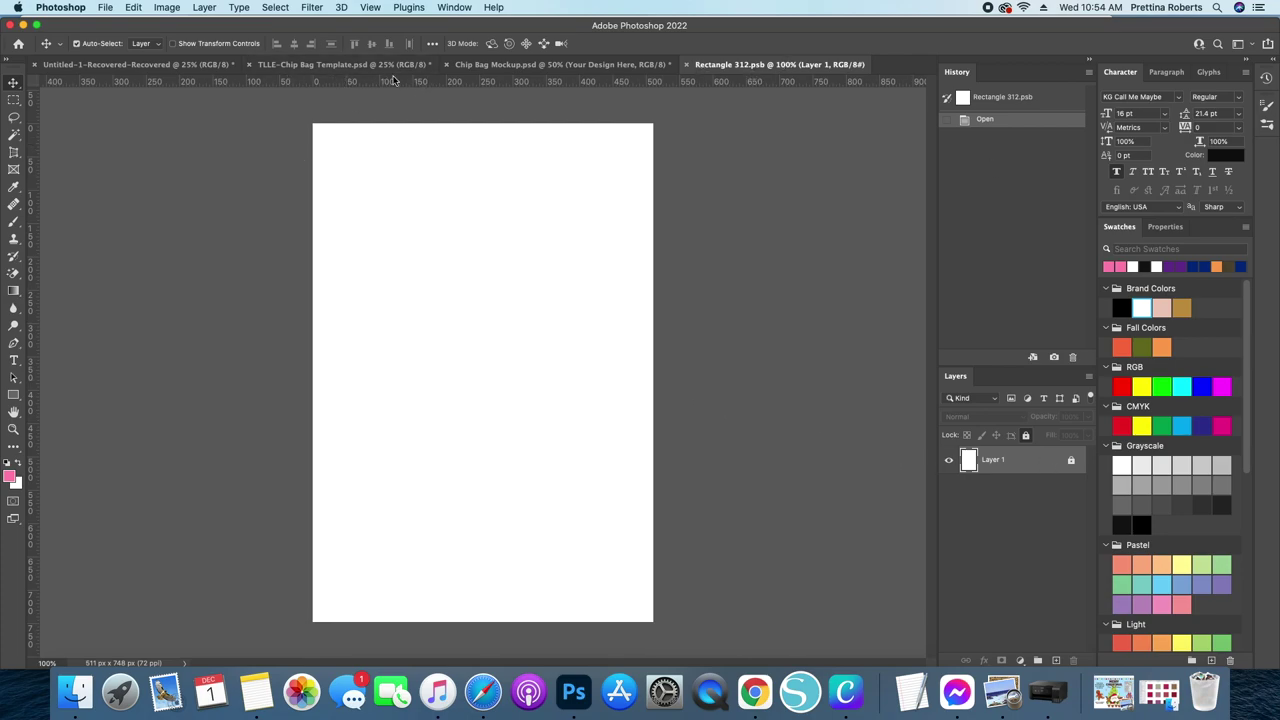
# Step: Merge all visible layers of the TLLE-Chip Bag Template.psd design and unlock the resulting background layer
pyautogui.click(307, 64)
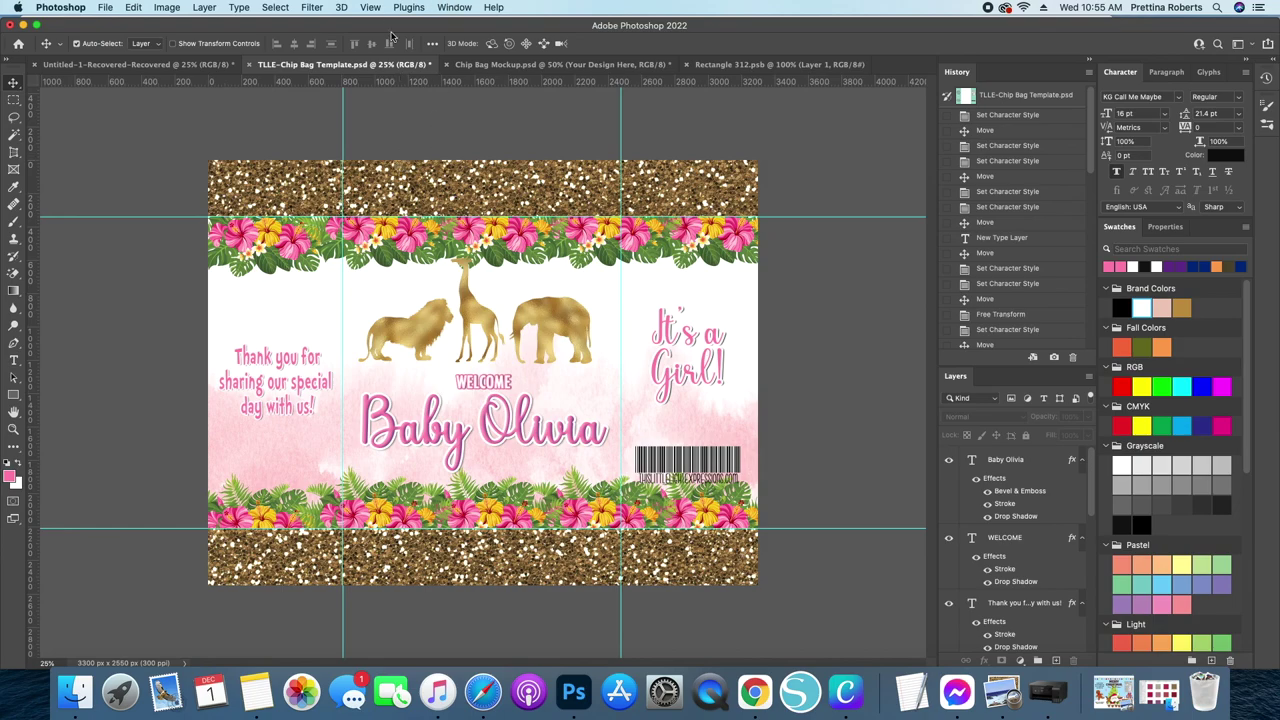
pyautogui.click(203, 8)
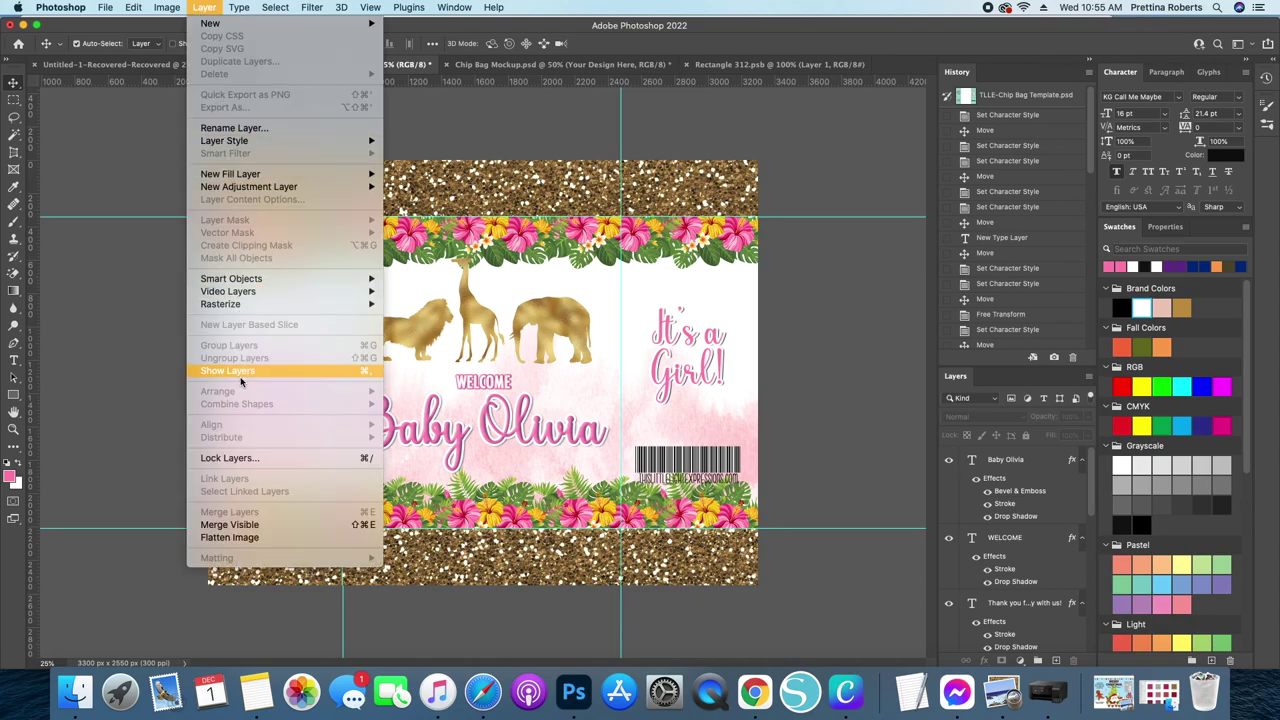
pyautogui.click(228, 525)
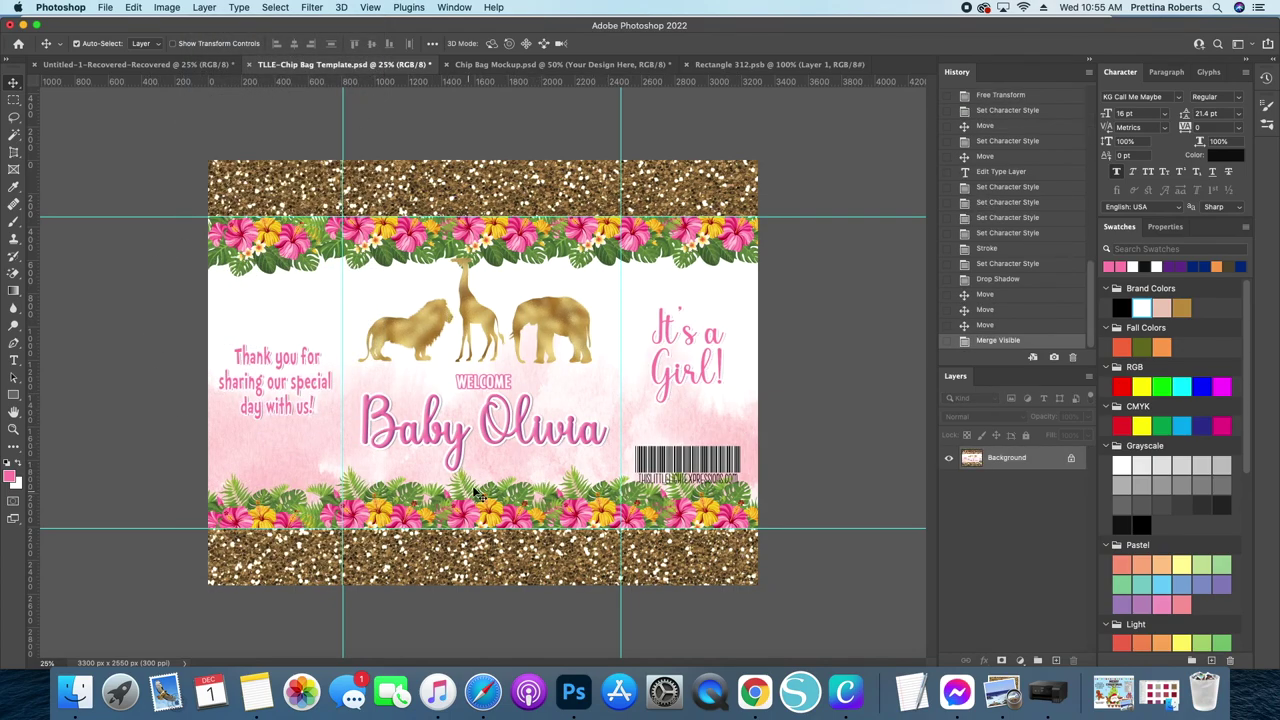
pyautogui.click(1072, 460)
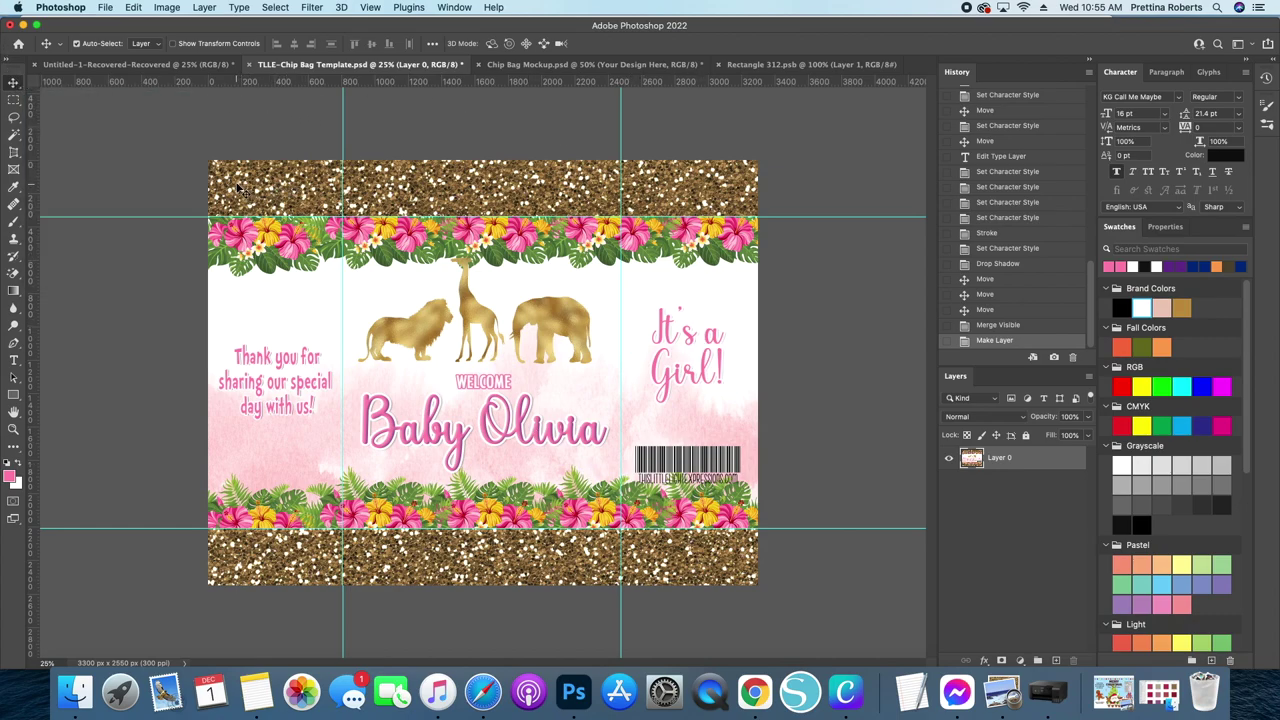
# Step: Copy the merged design into Rectangle 312.psb, scale it to about 26.71% and position its front panel over the canvas
pyautogui.moveTo(254, 185); pyautogui.dragTo(480, 283)
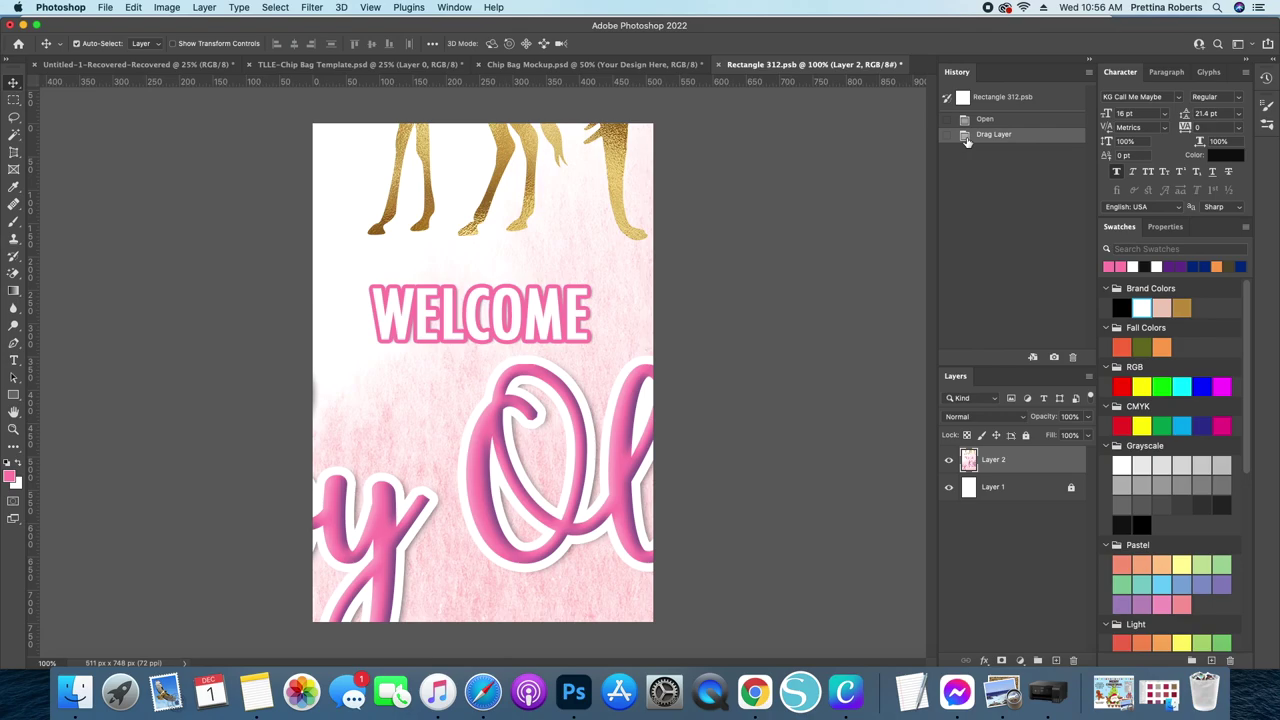
pyautogui.press('super+t')
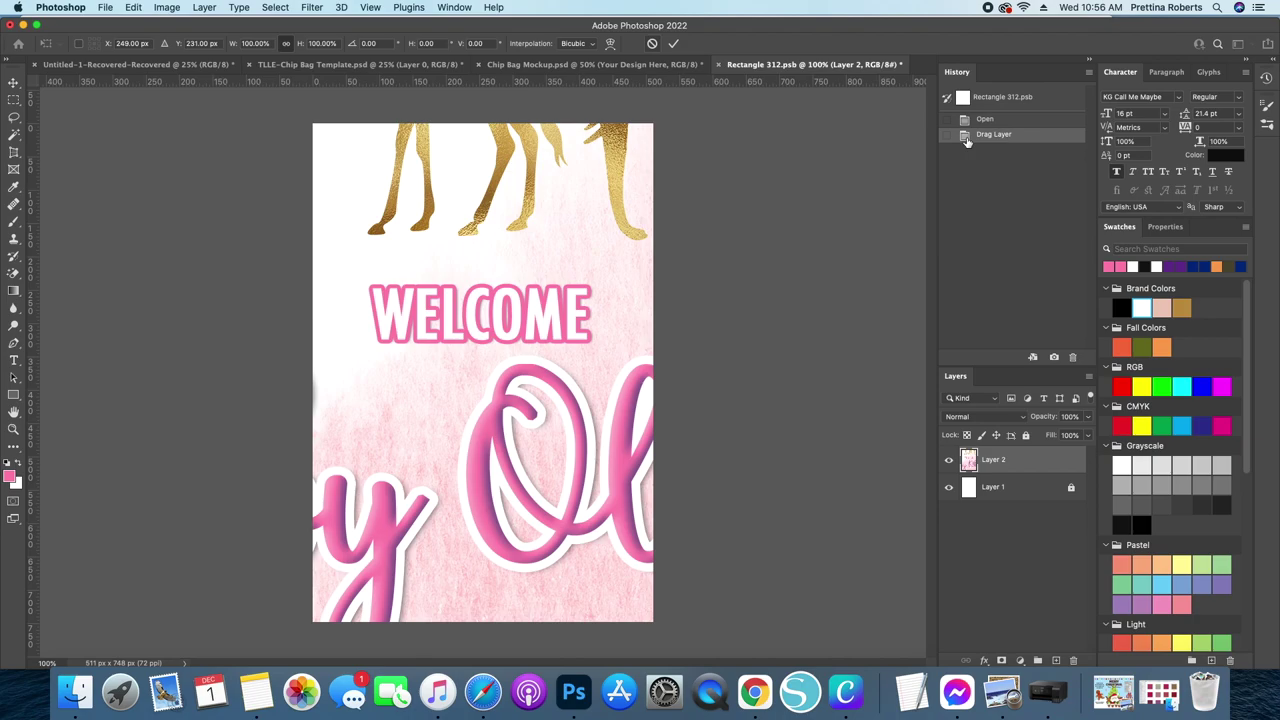
pyautogui.press('super+minus')
pyautogui.press('super+minus')
pyautogui.press('super+minus')
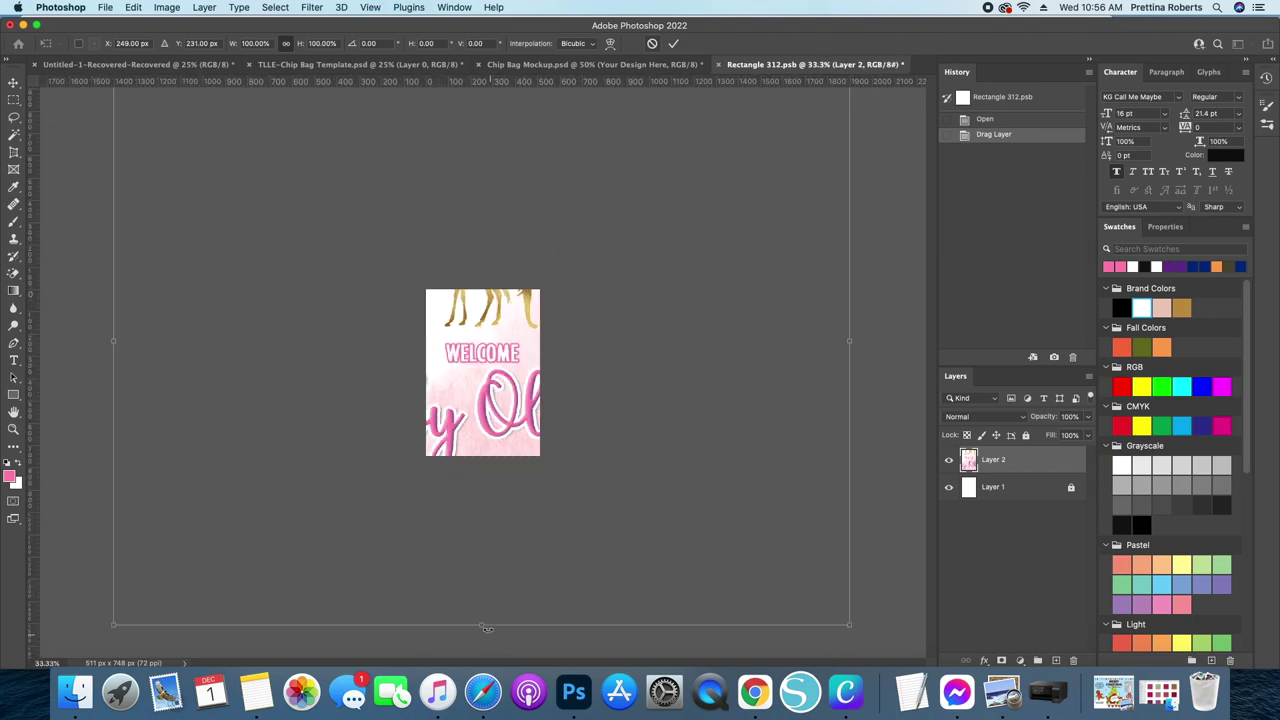
pyautogui.moveTo(486, 628); pyautogui.dragTo(481, 211)
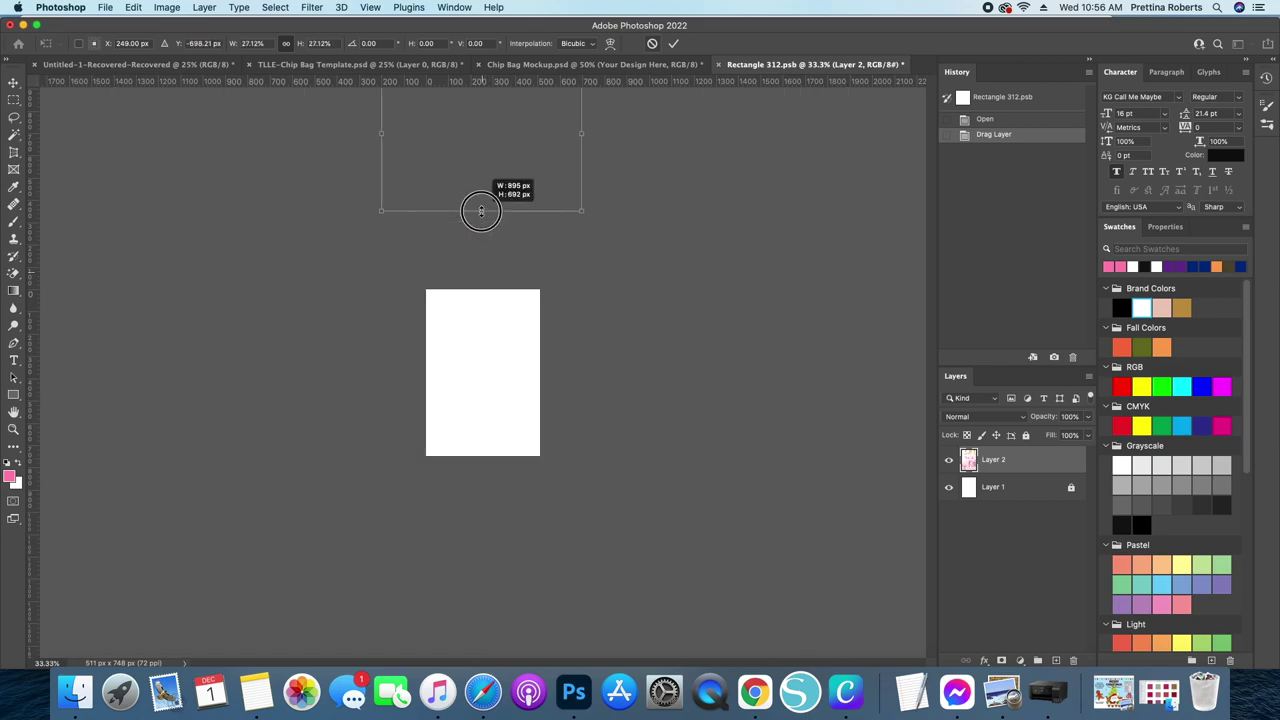
pyautogui.moveTo(484, 147); pyautogui.dragTo(522, 384)
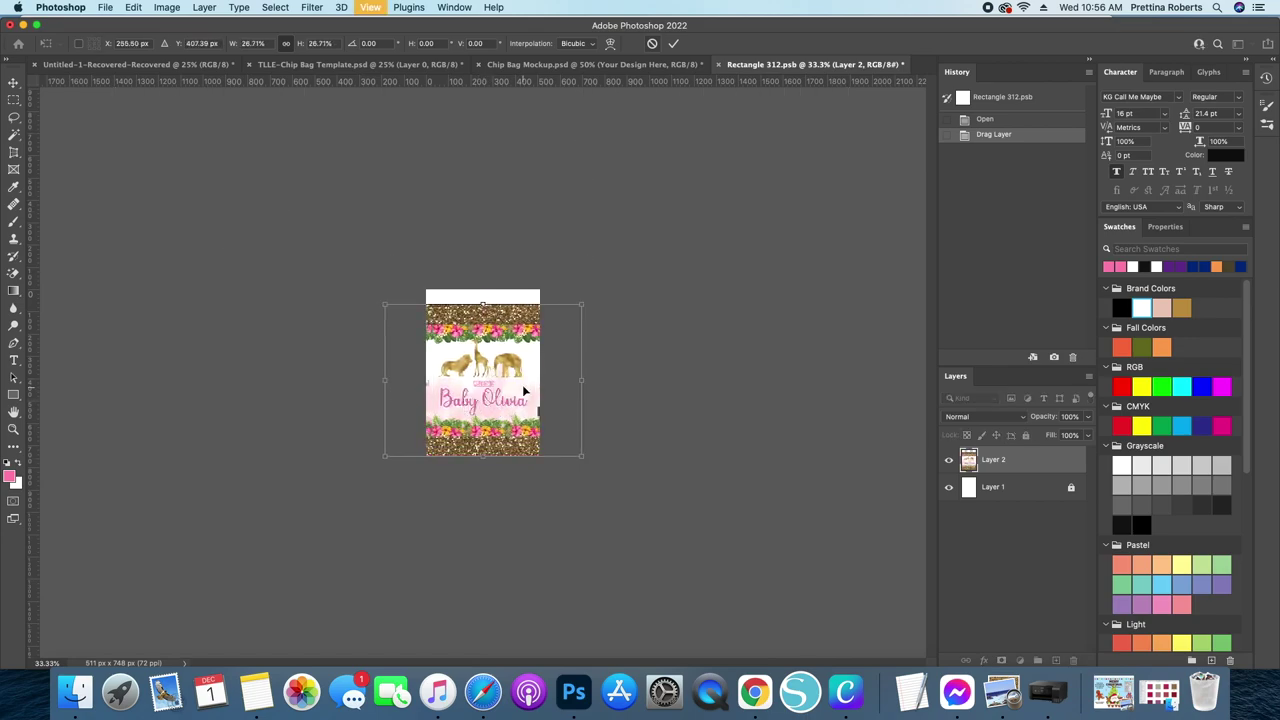
pyautogui.press('super+equal')
pyautogui.press('super+equal')
pyautogui.press('super+equal')
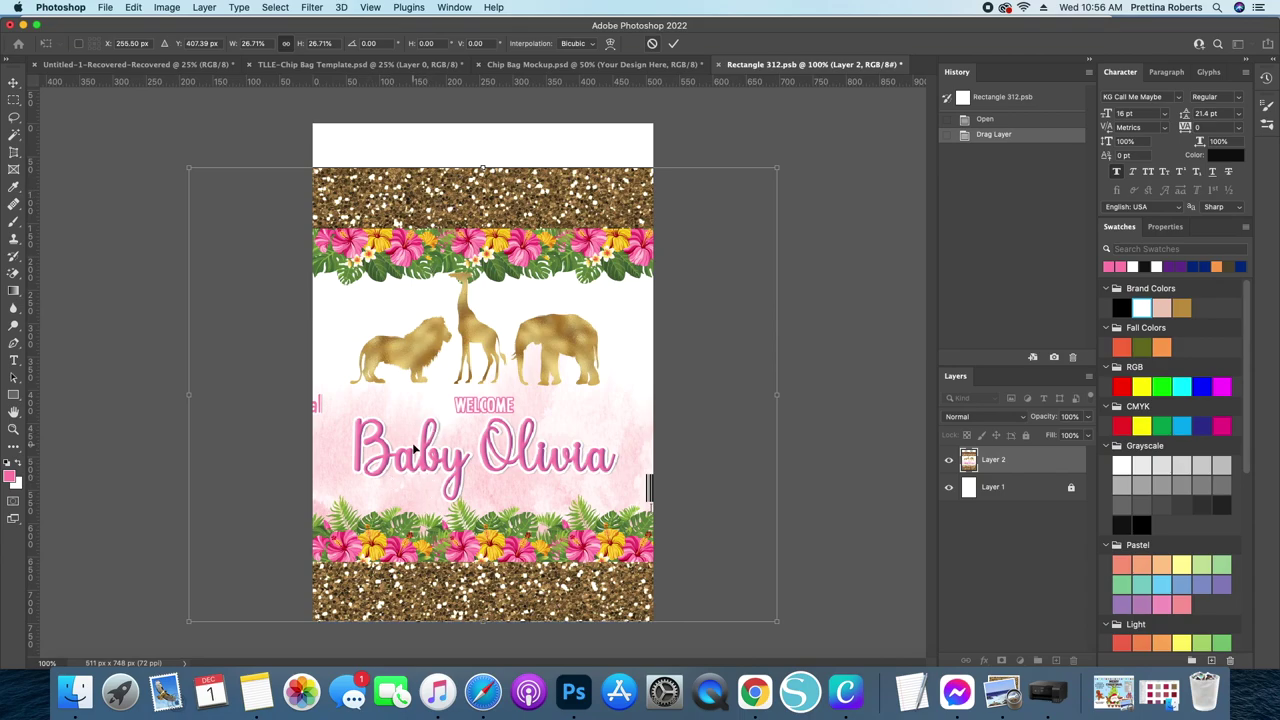
# Step: Slide the design sideways to view both back panels within the canvas and bring the front panel back
pyautogui.moveTo(413, 450); pyautogui.dragTo(629, 434)
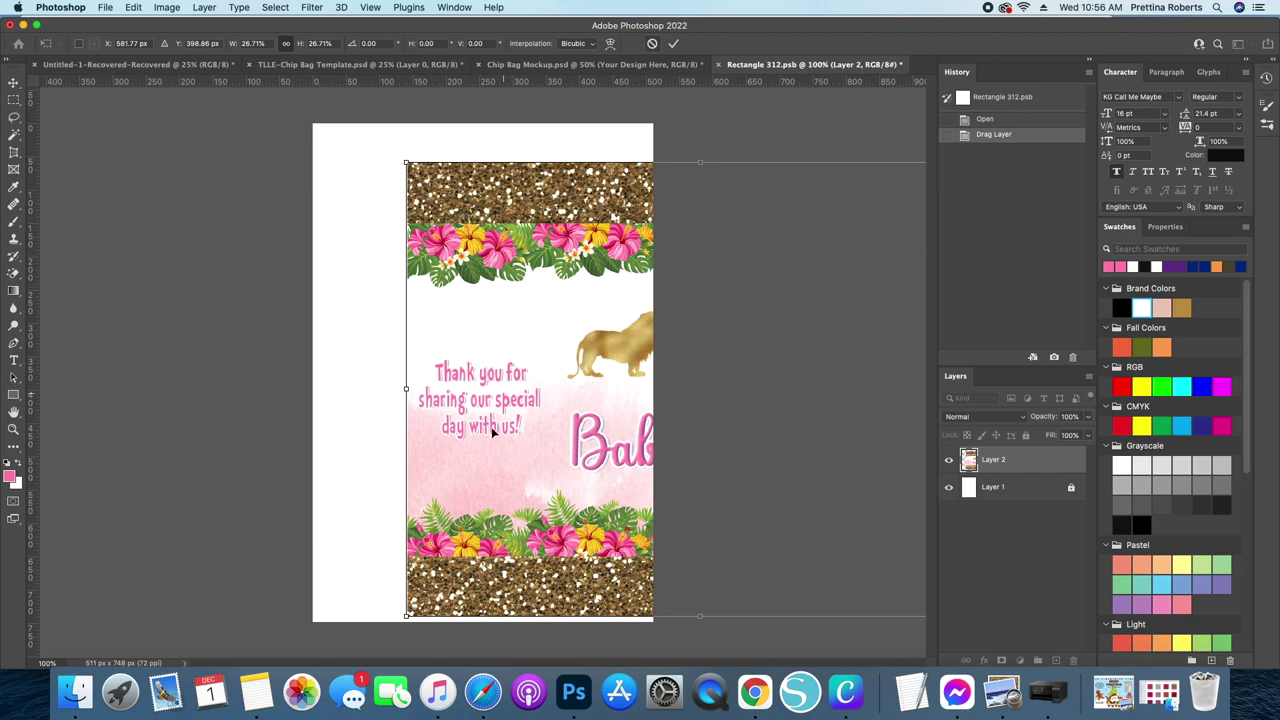
pyautogui.moveTo(579, 512); pyautogui.dragTo(197, 491)
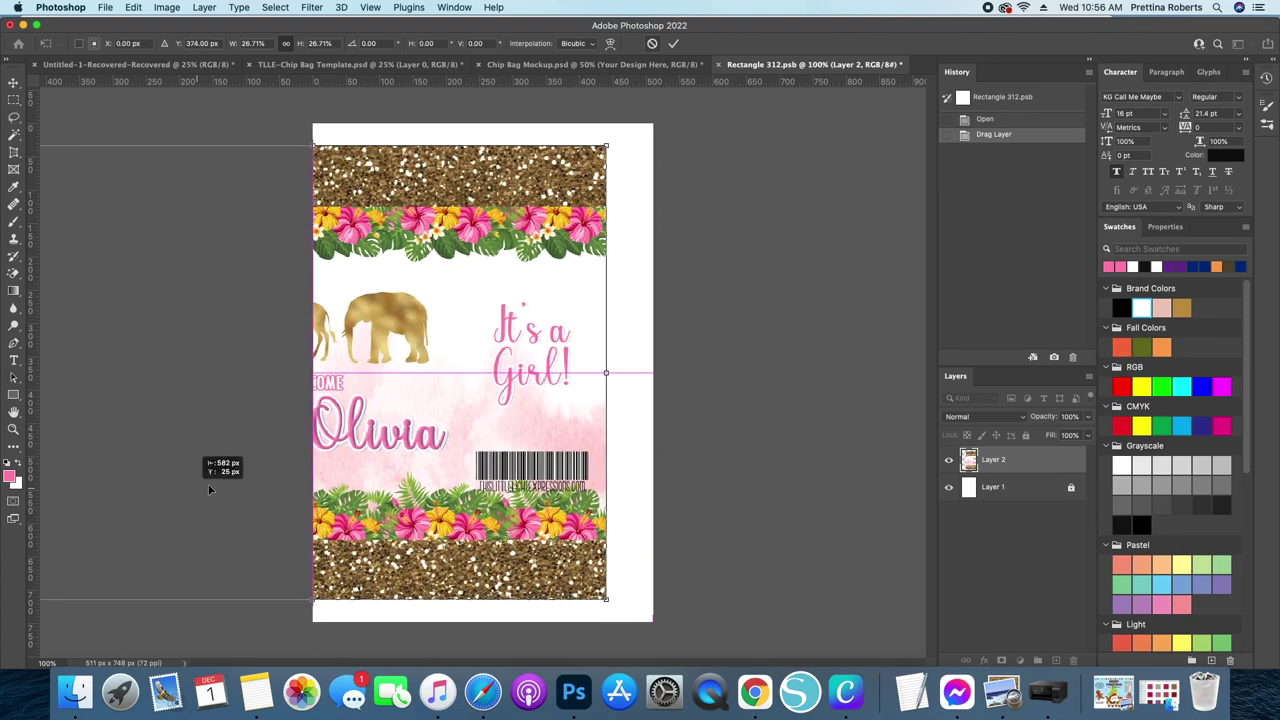
pyautogui.moveTo(561, 495); pyautogui.dragTo(658, 498)
pyautogui.moveTo(520, 487); pyautogui.dragTo(528, 479)
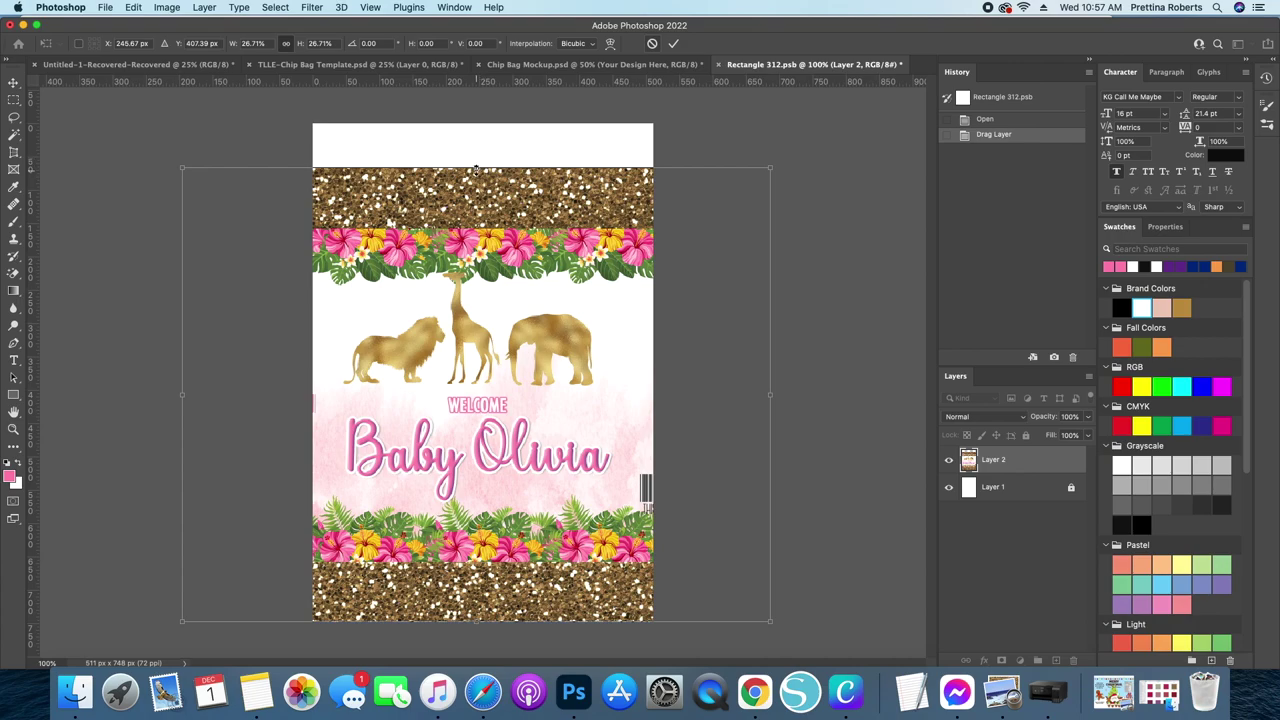
# Step: Enlarge the design to about 29.33% so it fills the canvas height, centre its front panel and apply the transform
pyautogui.moveTo(476, 168); pyautogui.dragTo(474, 135)
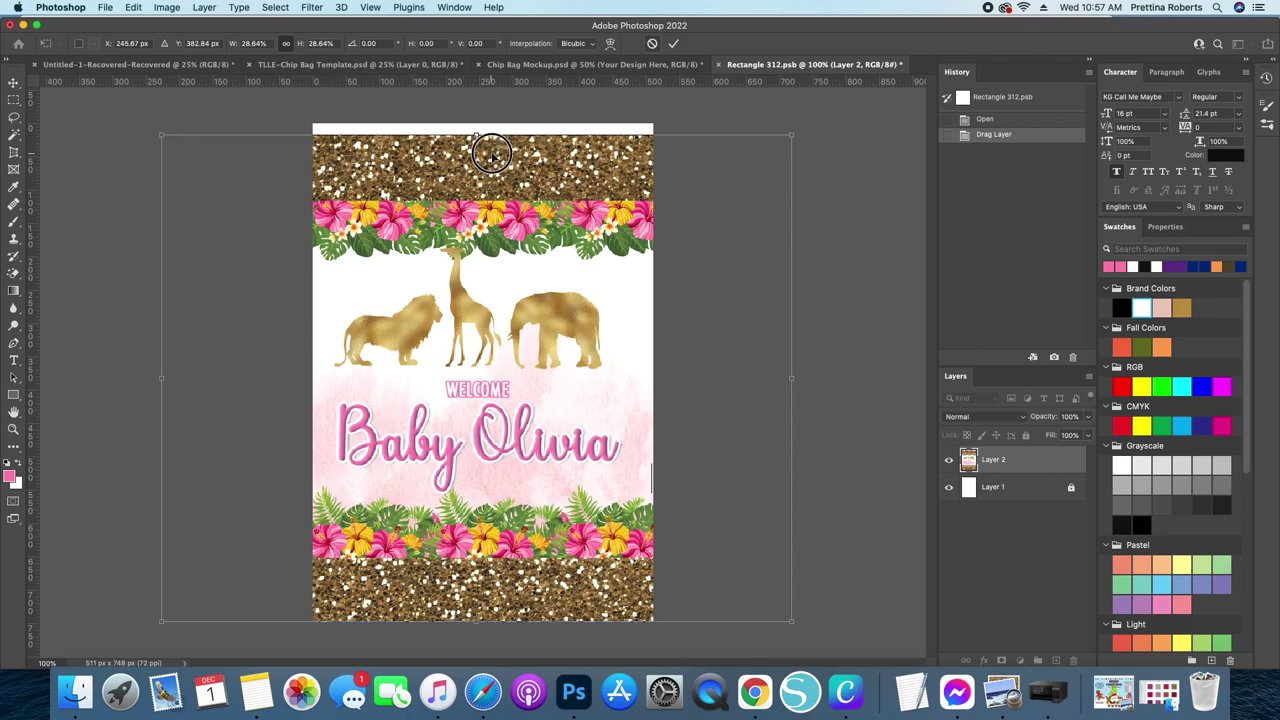
pyautogui.moveTo(493, 154); pyautogui.dragTo(501, 154)
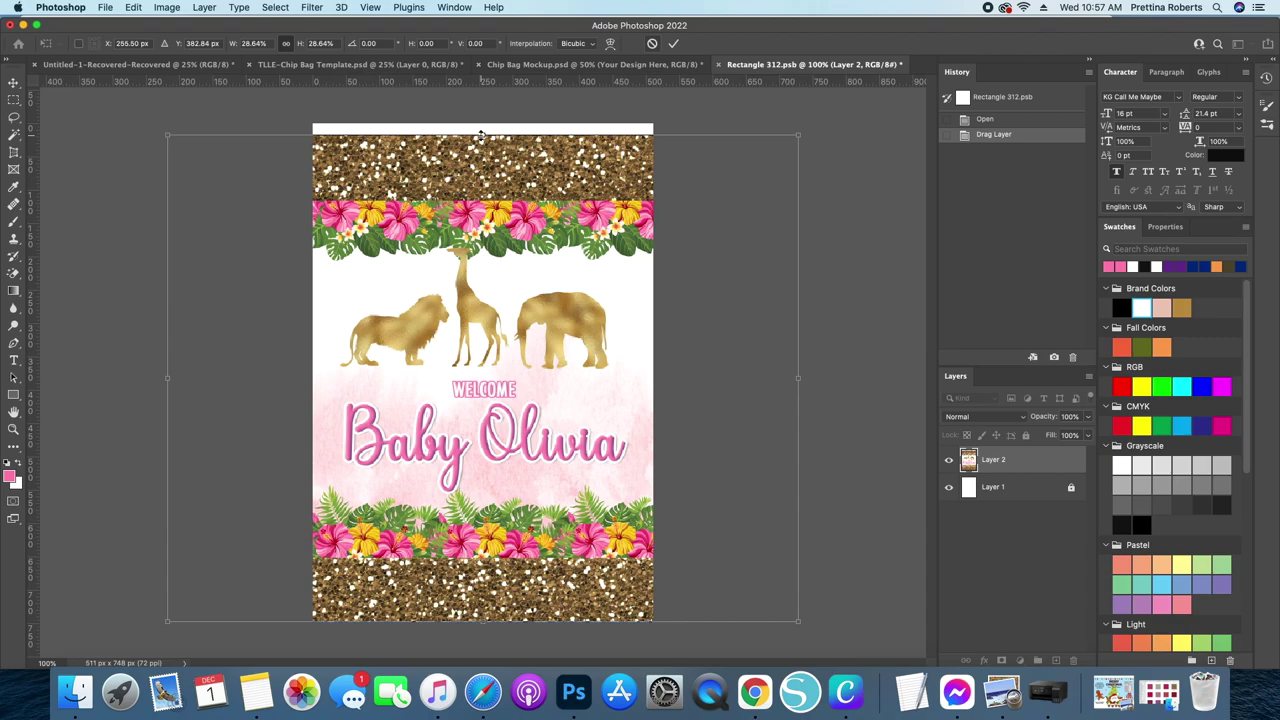
pyautogui.moveTo(487, 133); pyautogui.dragTo(488, 123)
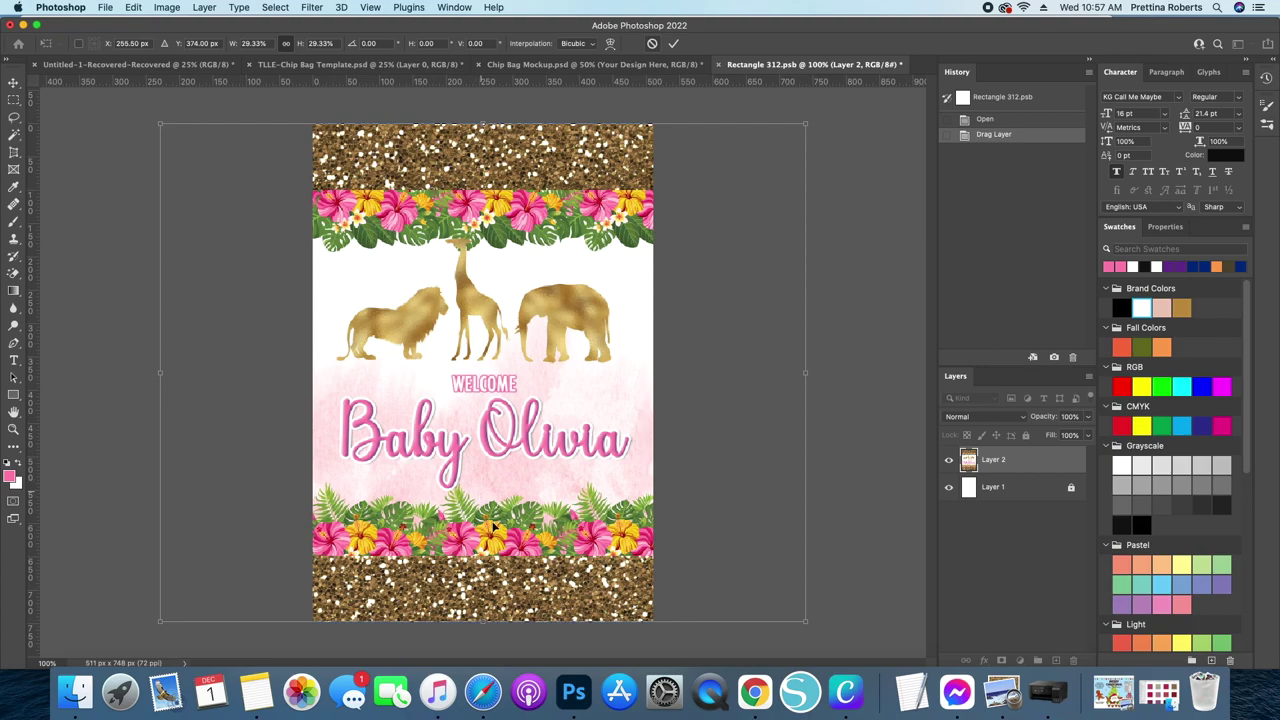
pyautogui.click(673, 43)
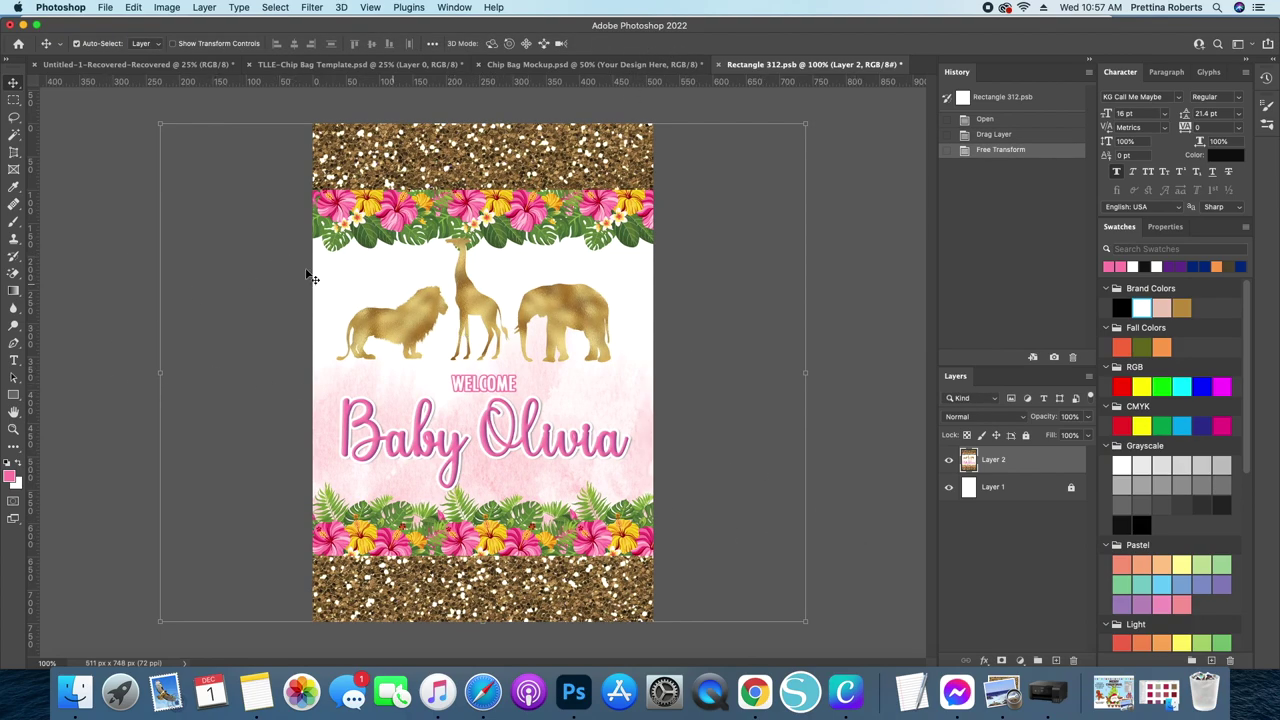
pyautogui.click(171, 325)
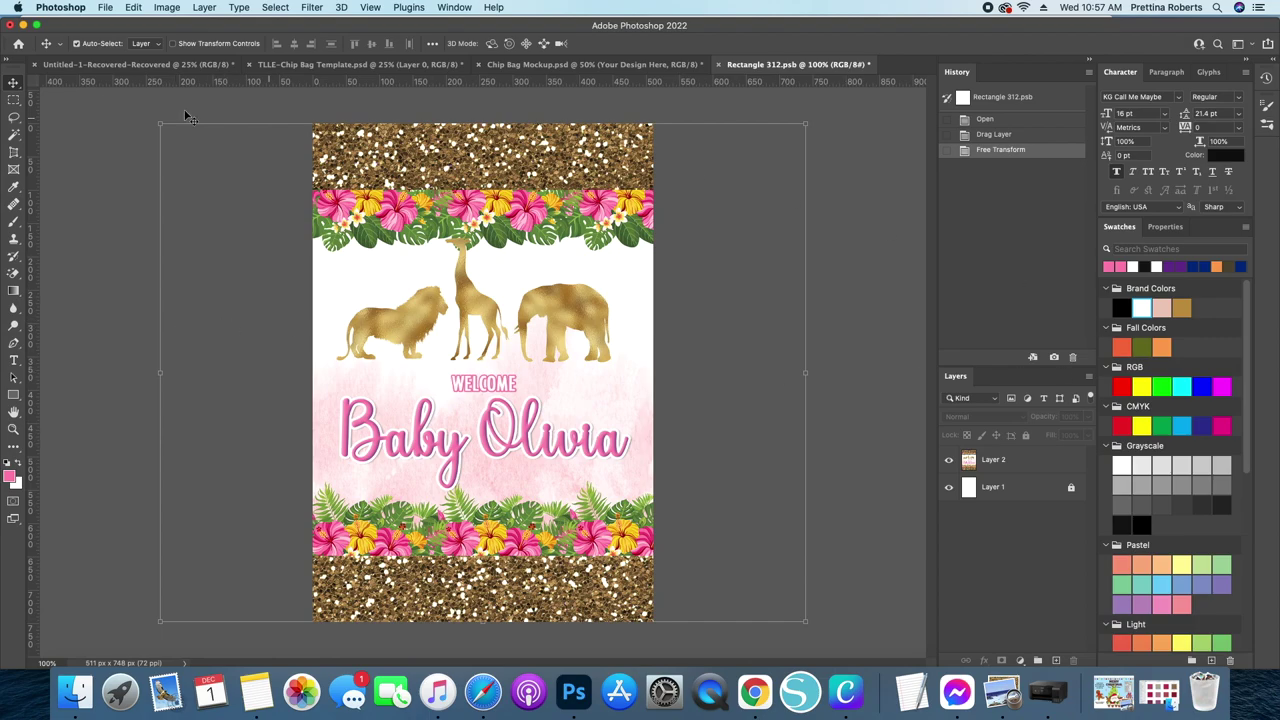
# Step: Save the smart object contents and return to Chip Bag Mockup.psd to view the updated bag
pyautogui.click(106, 8)
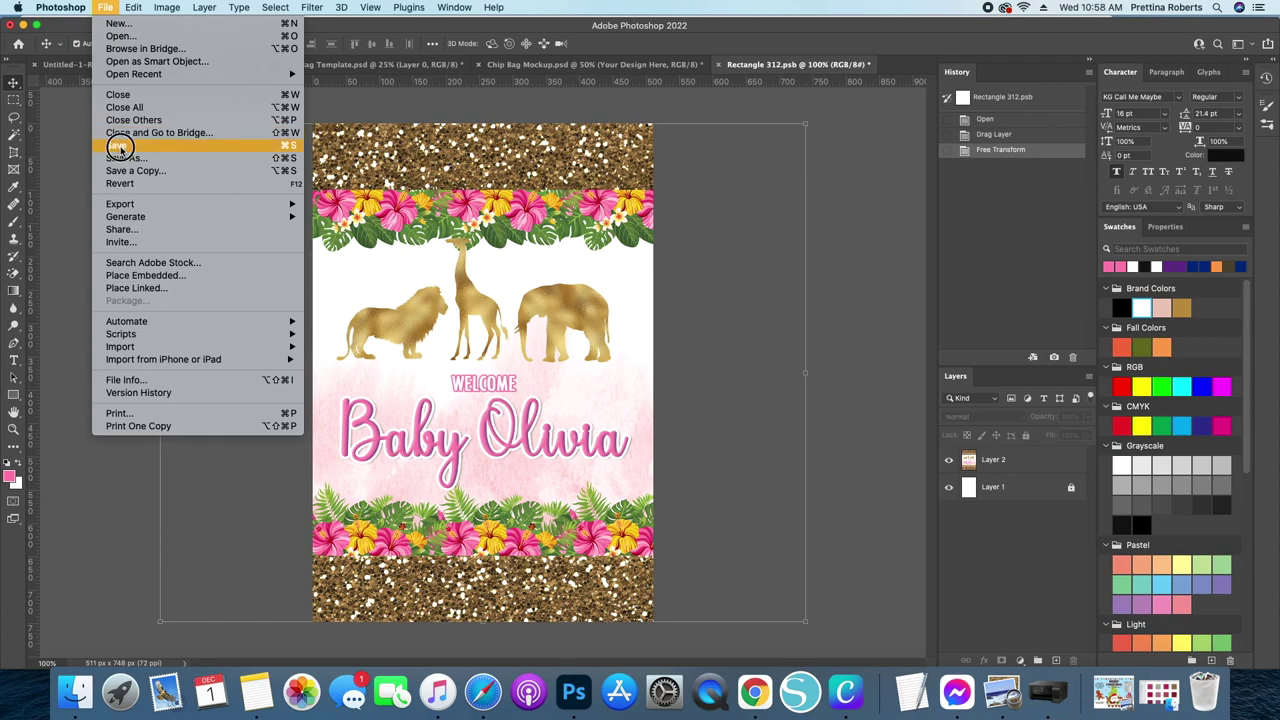
pyautogui.click(120, 147)
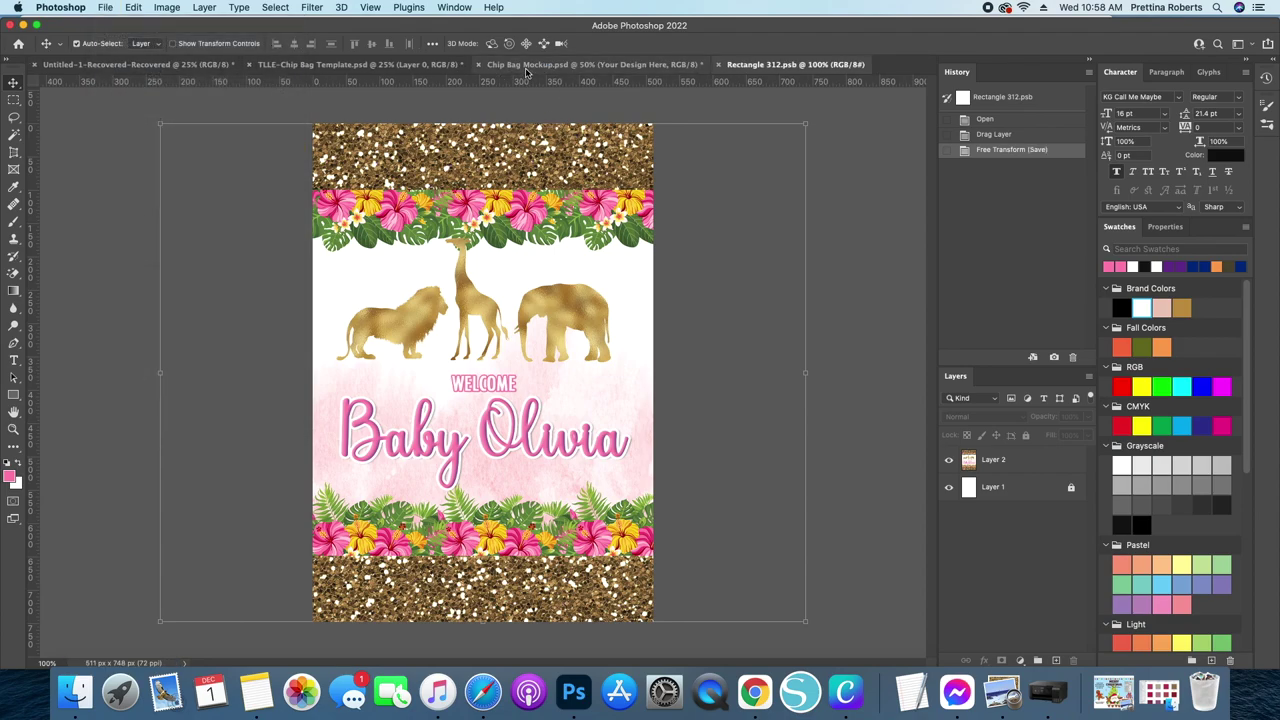
pyautogui.click(525, 66)
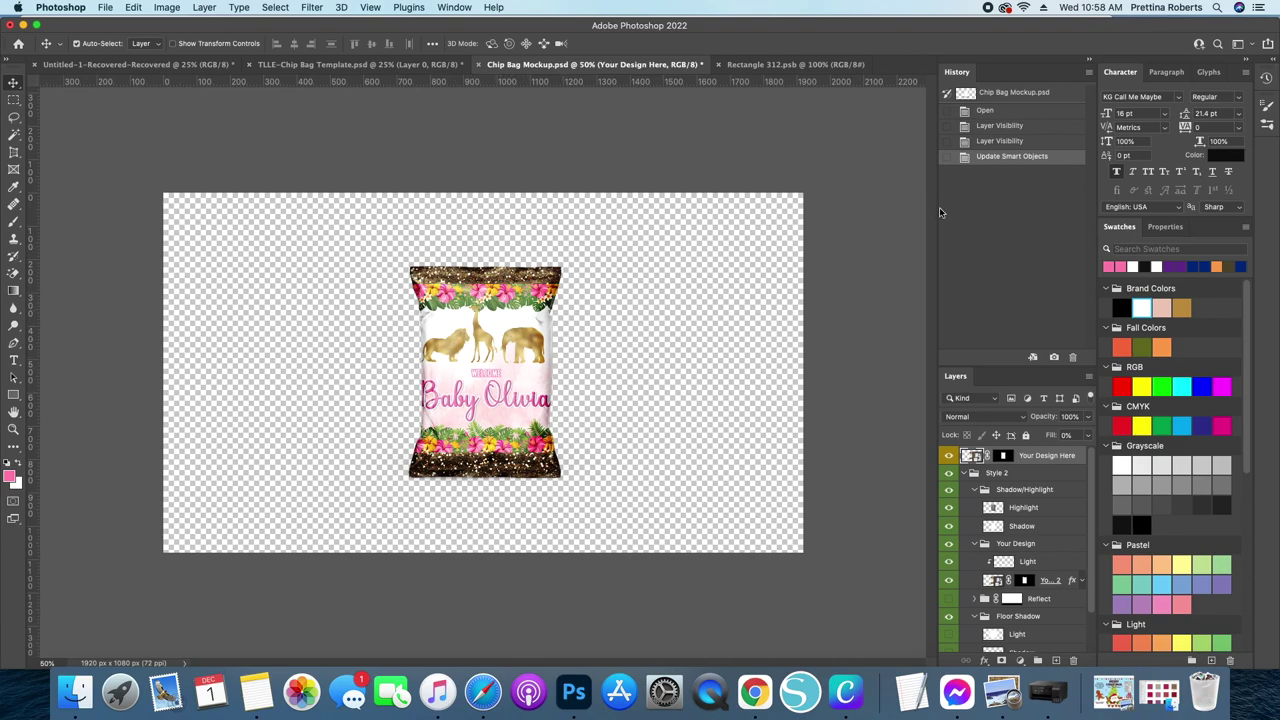
pyautogui.press('super+equal')
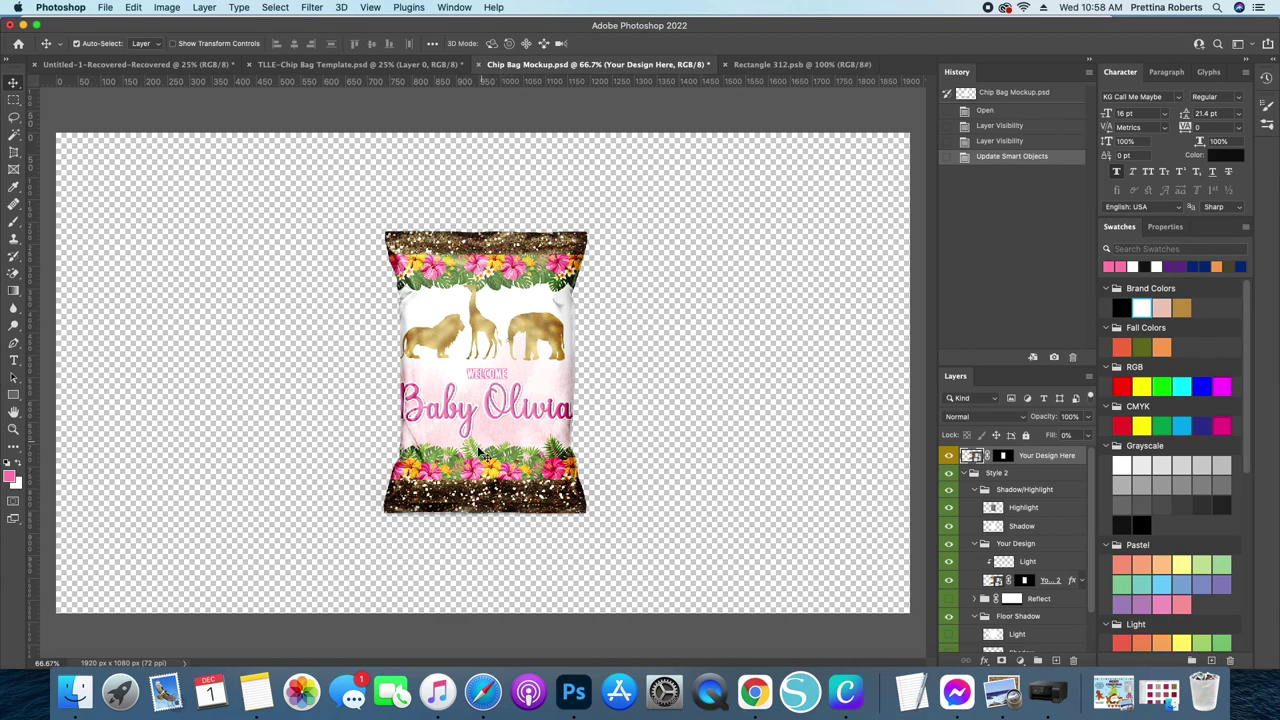
# Step: Lower the mockup's Highlight layer opacity to 66% and the Shadow layer opacity in the same group to 12%
pyautogui.click(1040, 510)
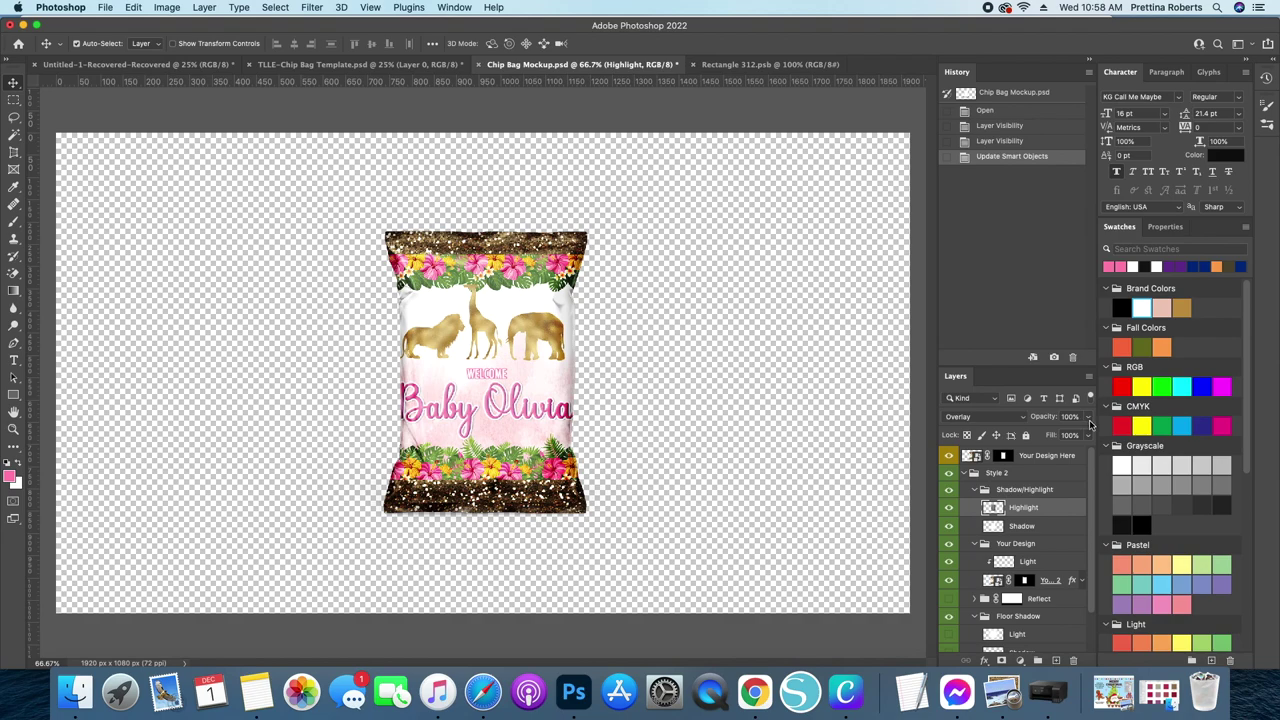
pyautogui.click(1089, 421)
pyautogui.moveTo(1089, 433); pyautogui.dragTo(1066, 435)
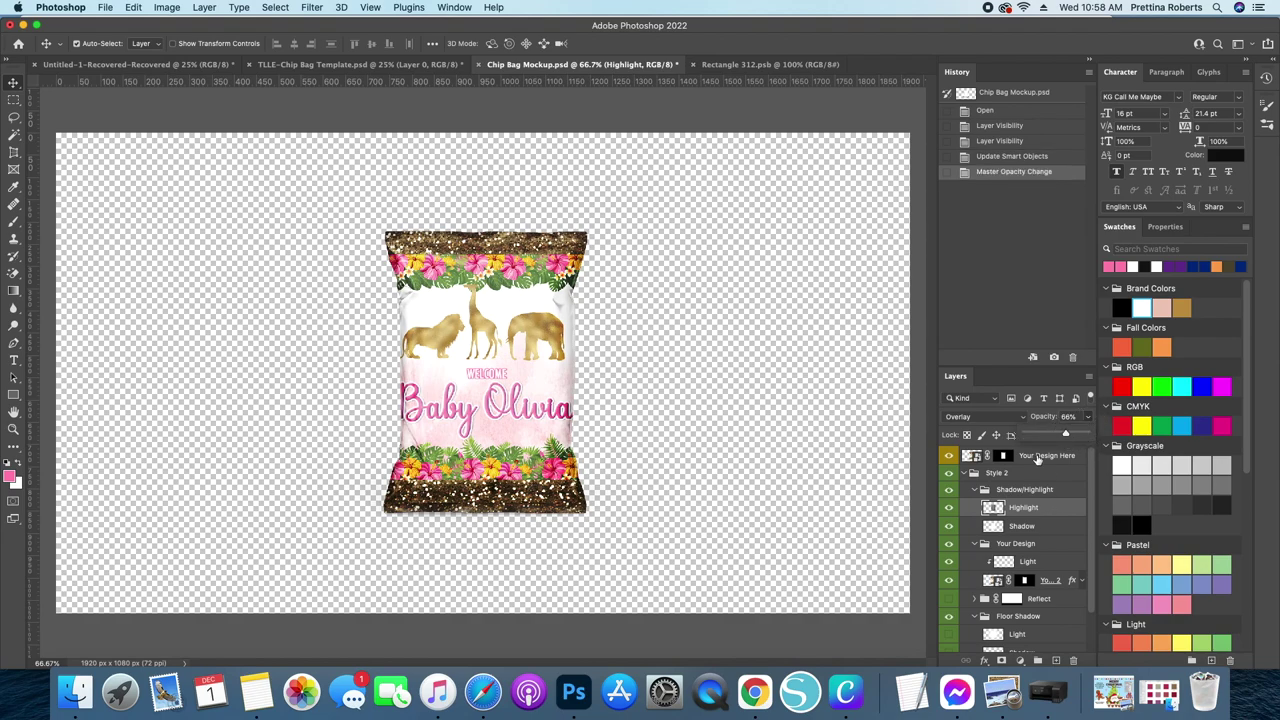
pyautogui.click(1045, 527)
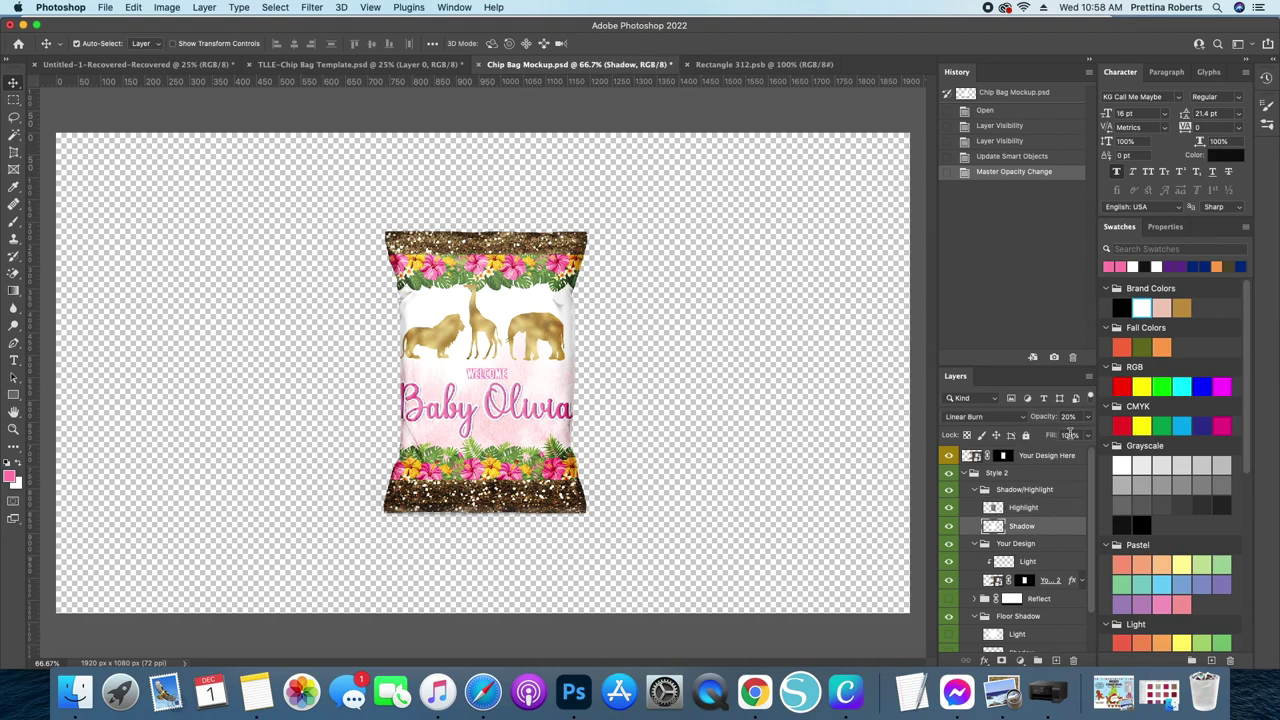
pyautogui.click(1087, 416)
pyautogui.moveTo(1047, 436); pyautogui.dragTo(1032, 437)
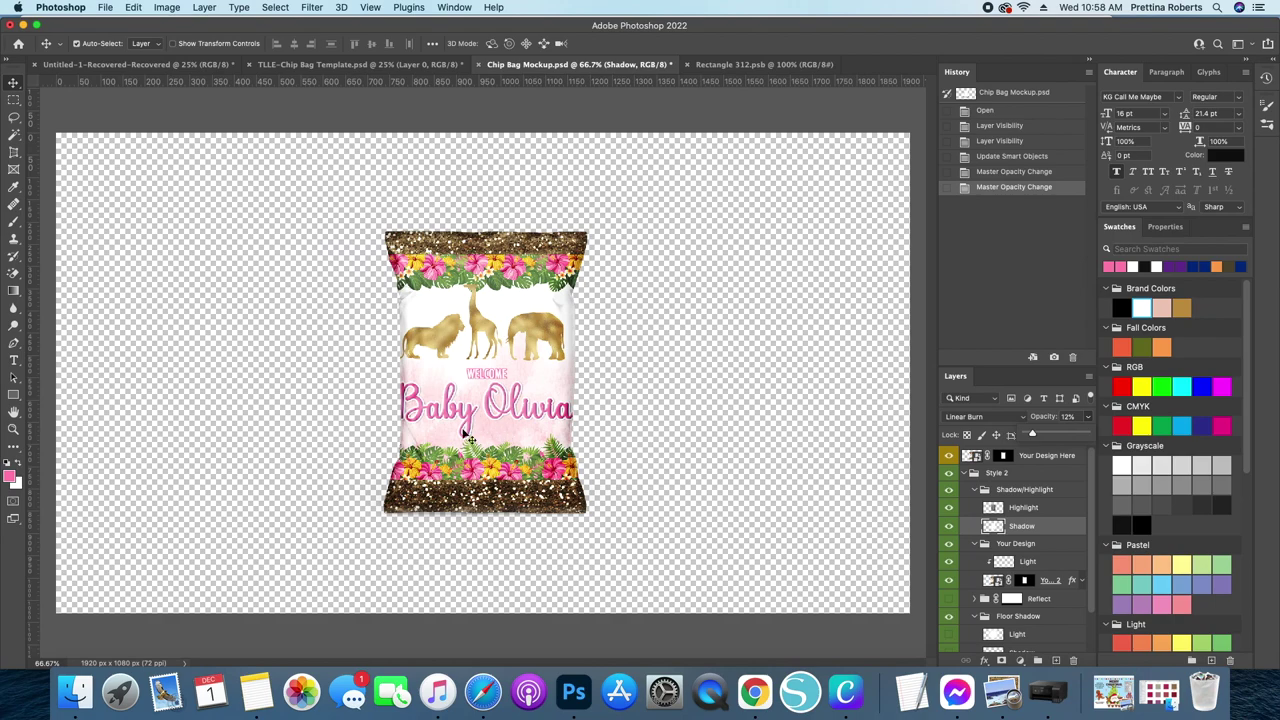
# Step: In Rectangle 312.psb, narrow the design on Layer 2 from both sides to about 94.94% width and apply the transform
pyautogui.click(734, 66)
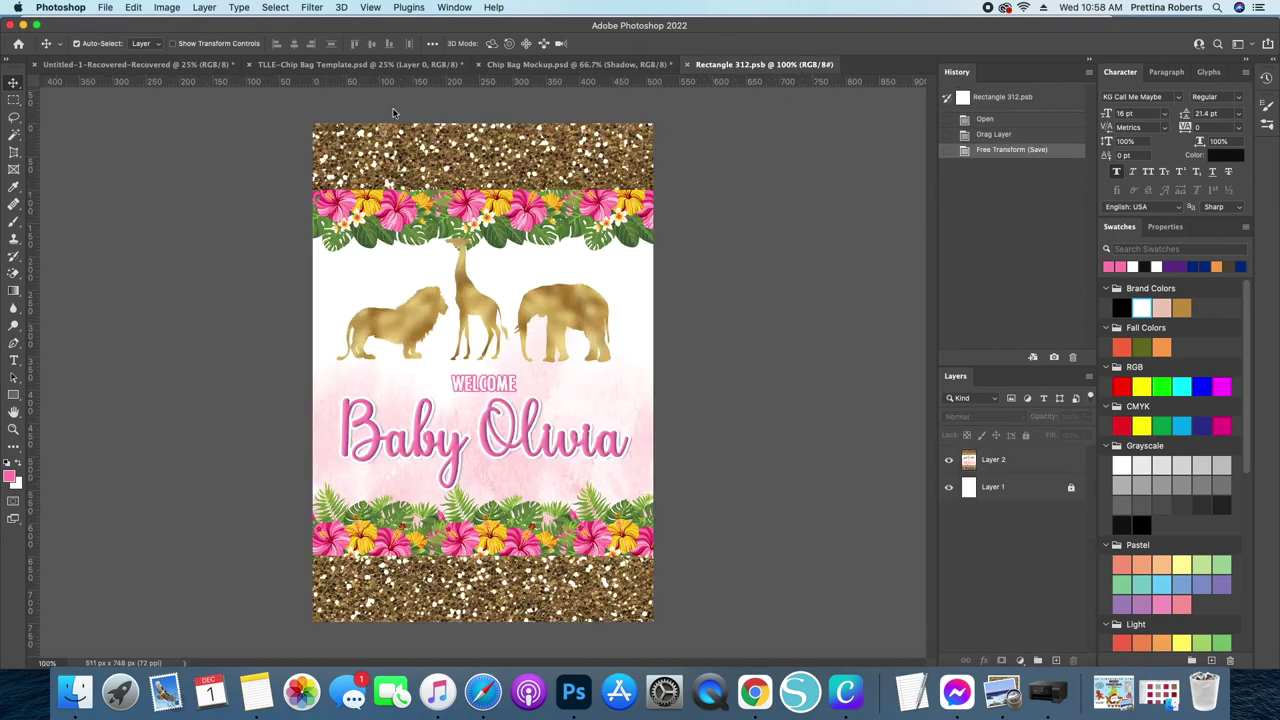
pyautogui.click(452, 409)
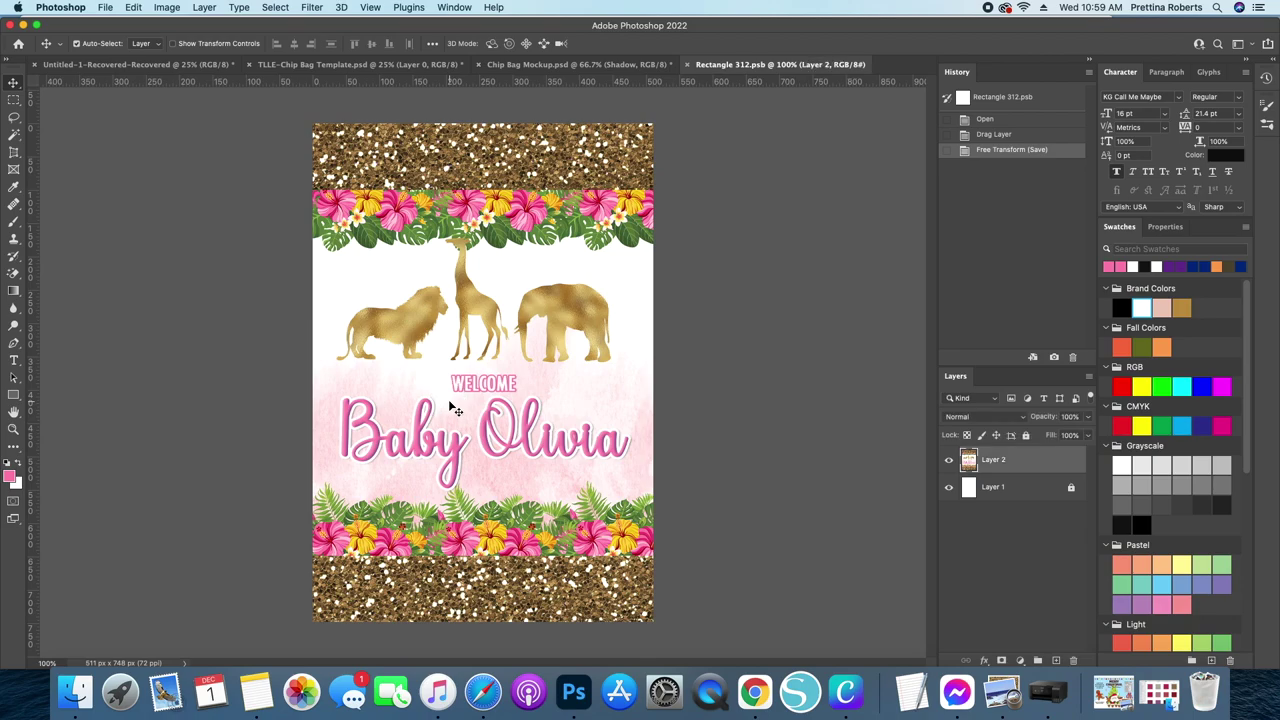
pyautogui.press('super+t')
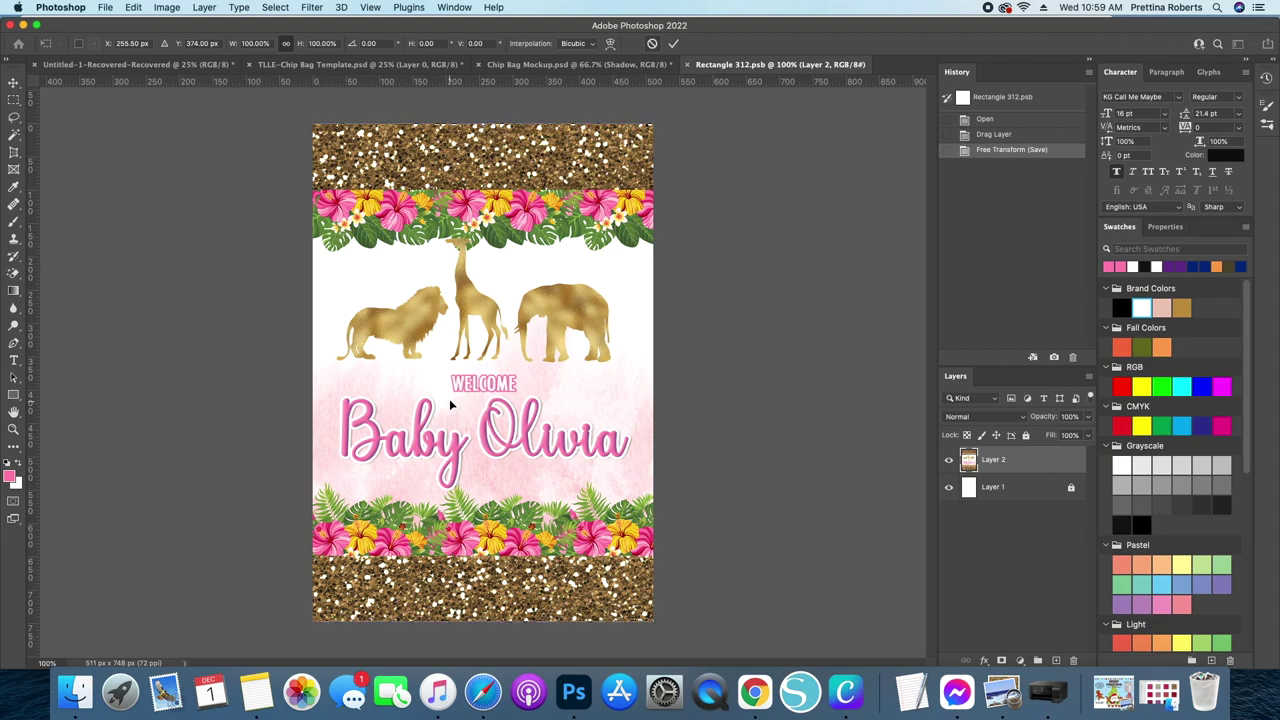
pyautogui.press('super+minus')
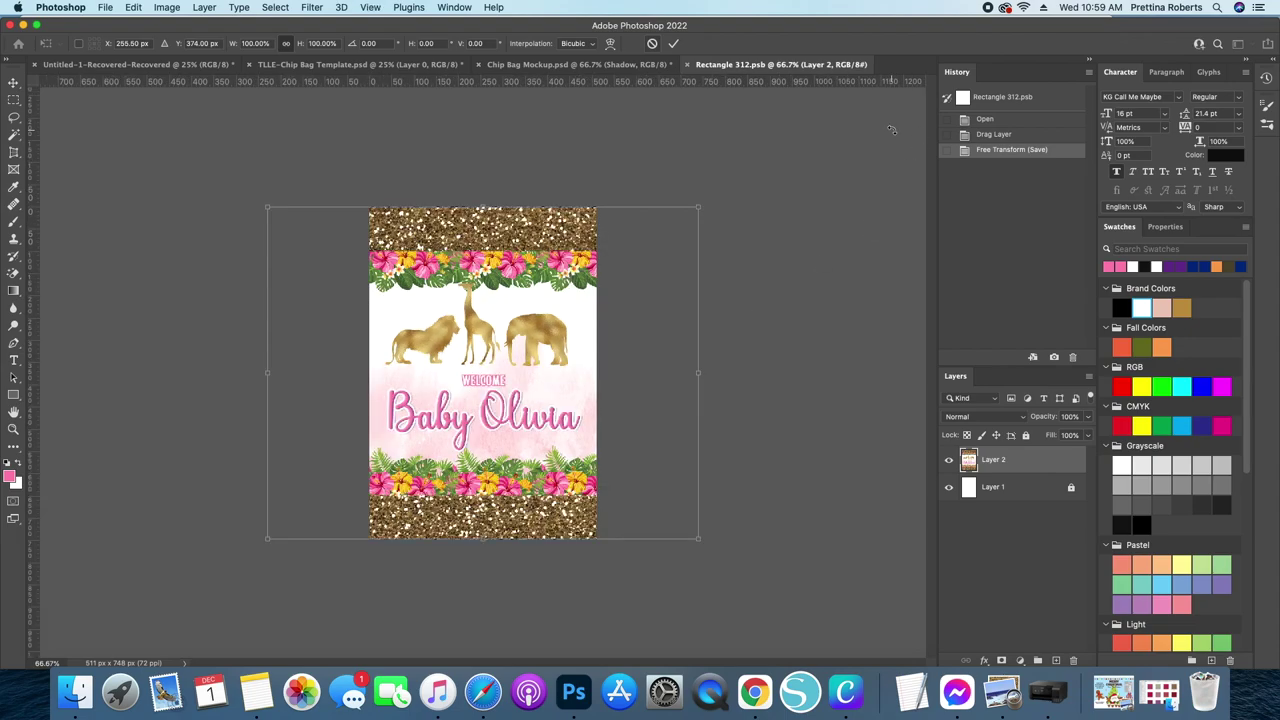
pyautogui.press('super+equal')
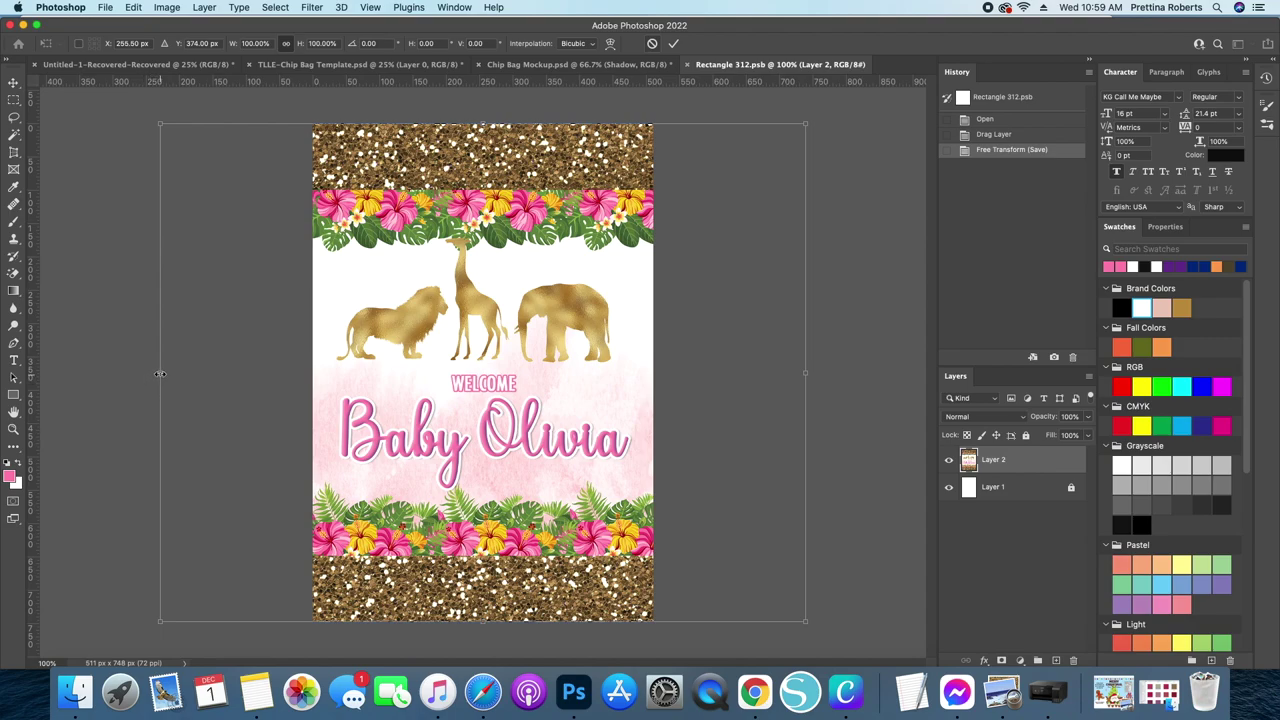
pyautogui.moveTo(160, 373); pyautogui.dragTo(177, 373)
pyautogui.moveTo(803, 372); pyautogui.dragTo(789, 374)
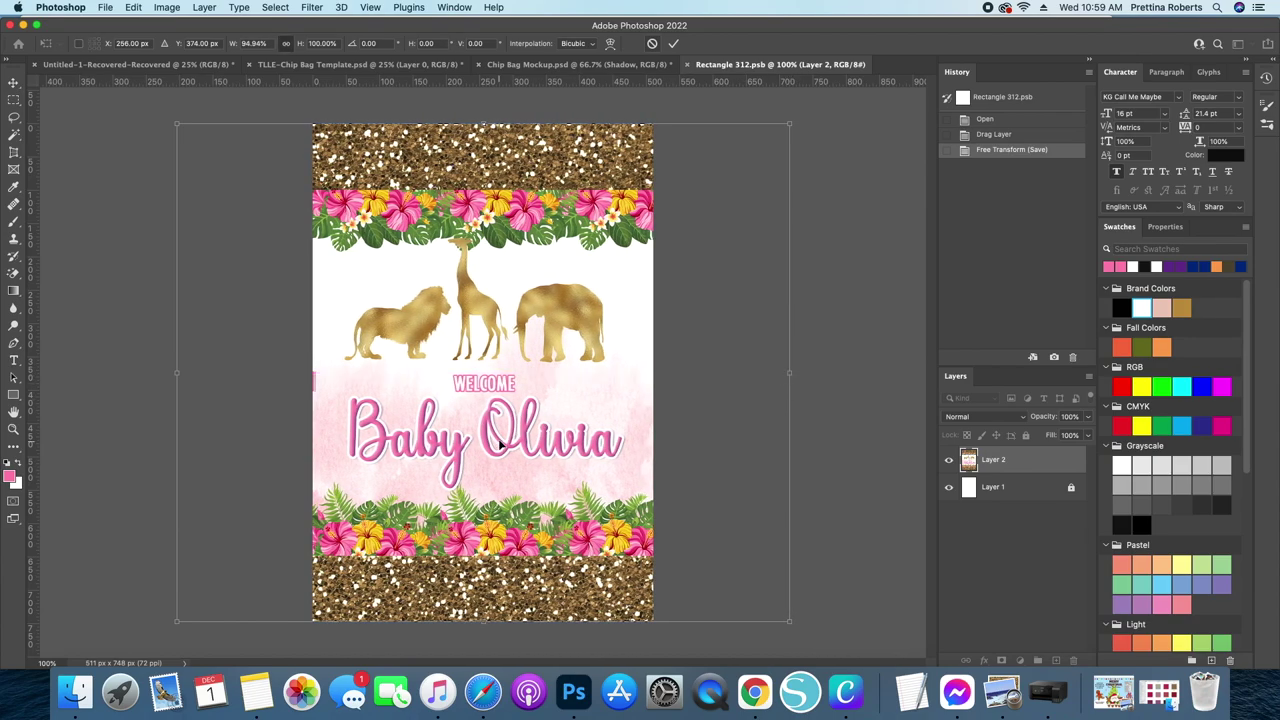
pyautogui.press('Return')
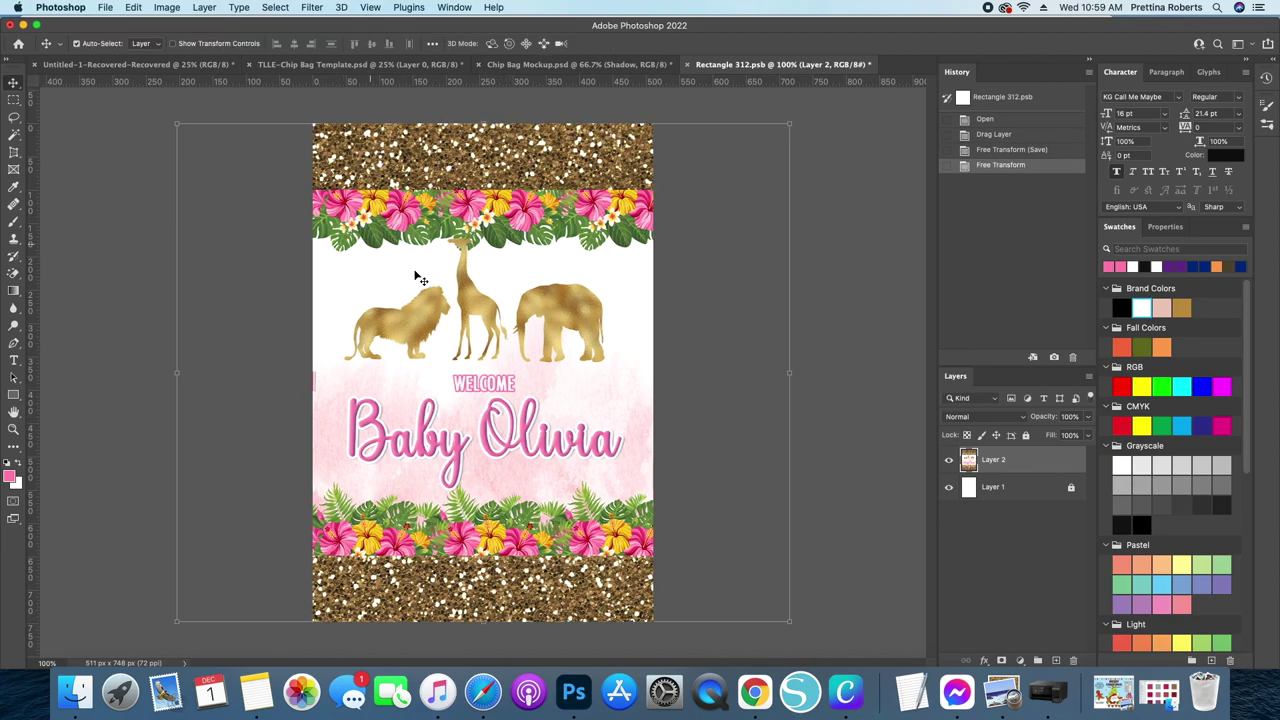
# Step: Save the narrowed artwork in the smart object and return to Chip Bag Mockup.psd to check the bag
pyautogui.click(105, 7)
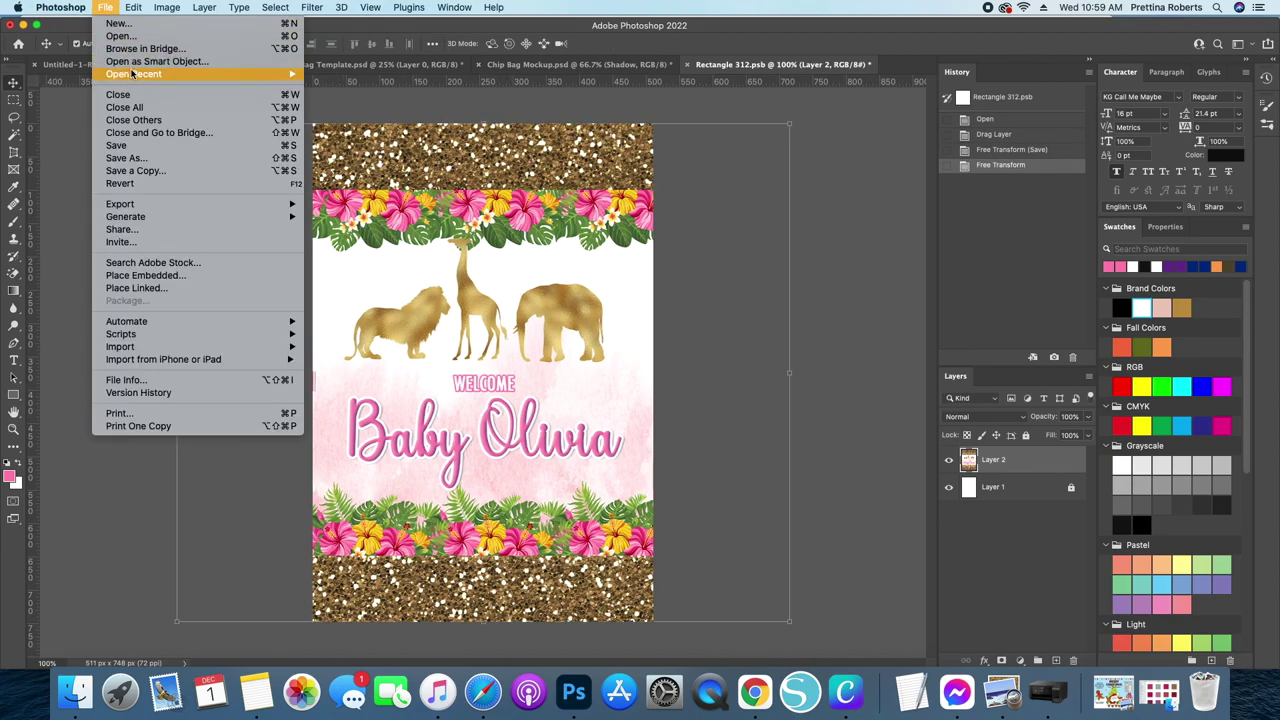
pyautogui.click(580, 150)
pyautogui.press('cmd+s')
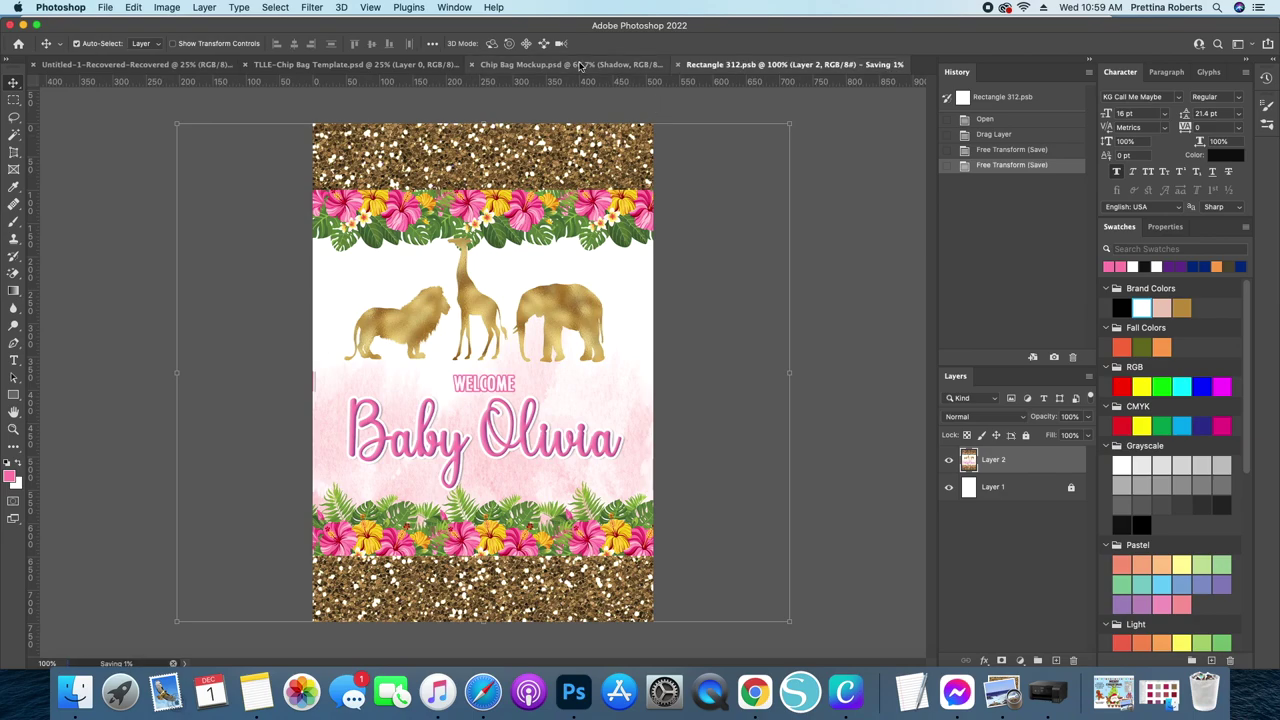
pyautogui.click(572, 64)
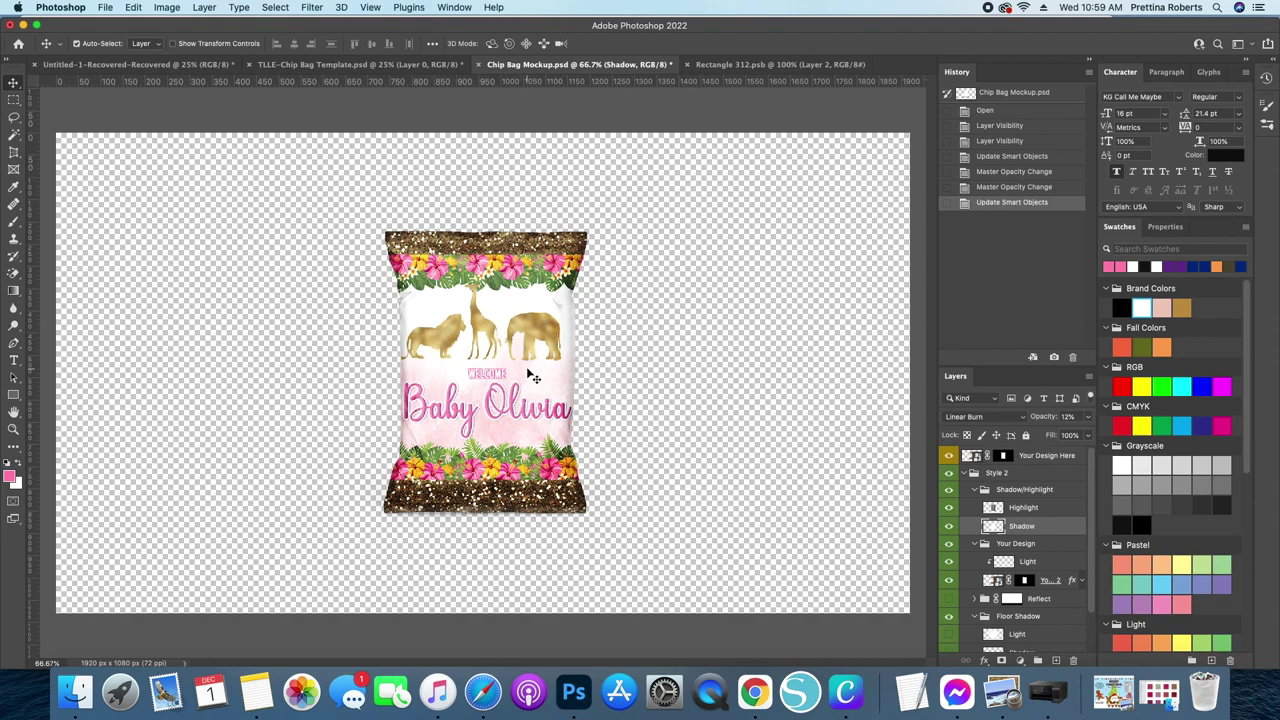
# Step: Narrow the smart object's design from its left edge to about 98.26% width, nudge it 1 px right and apply the transform
pyautogui.click(735, 64)
pyautogui.press('super+t')
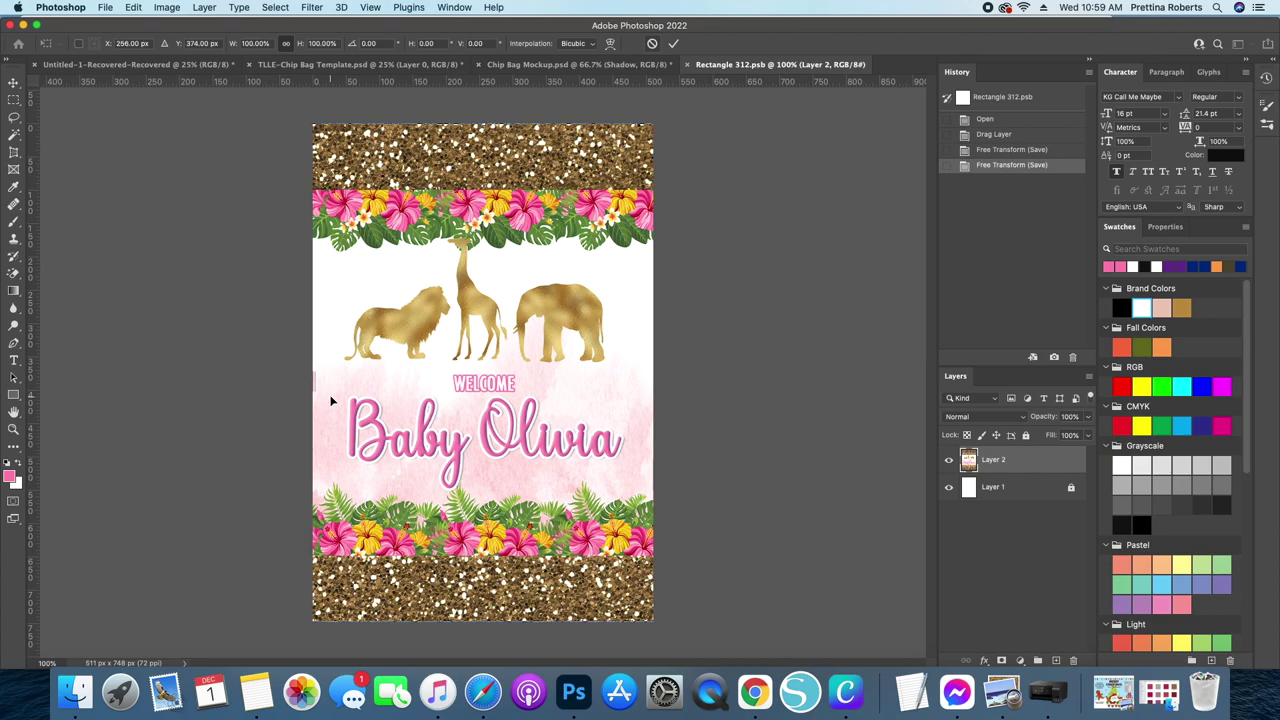
pyautogui.press('super+minus')
pyautogui.press('super+plus')
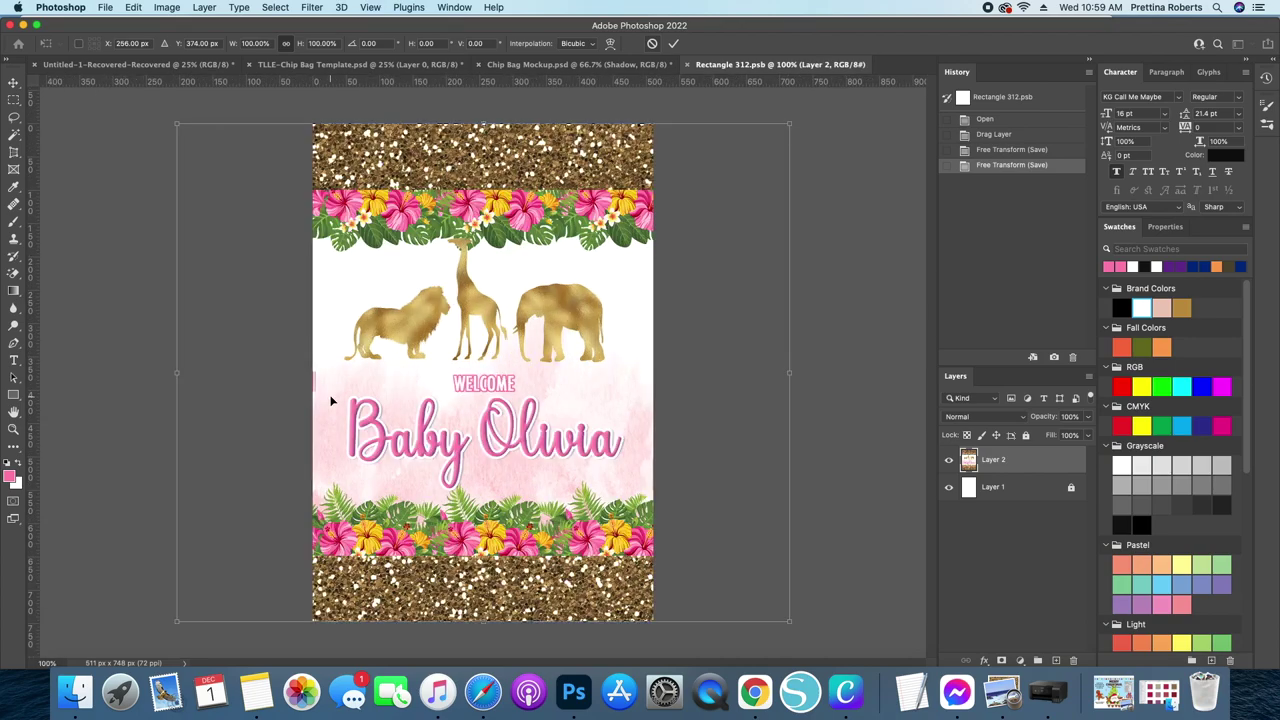
pyautogui.moveTo(177, 373); pyautogui.dragTo(187, 373)
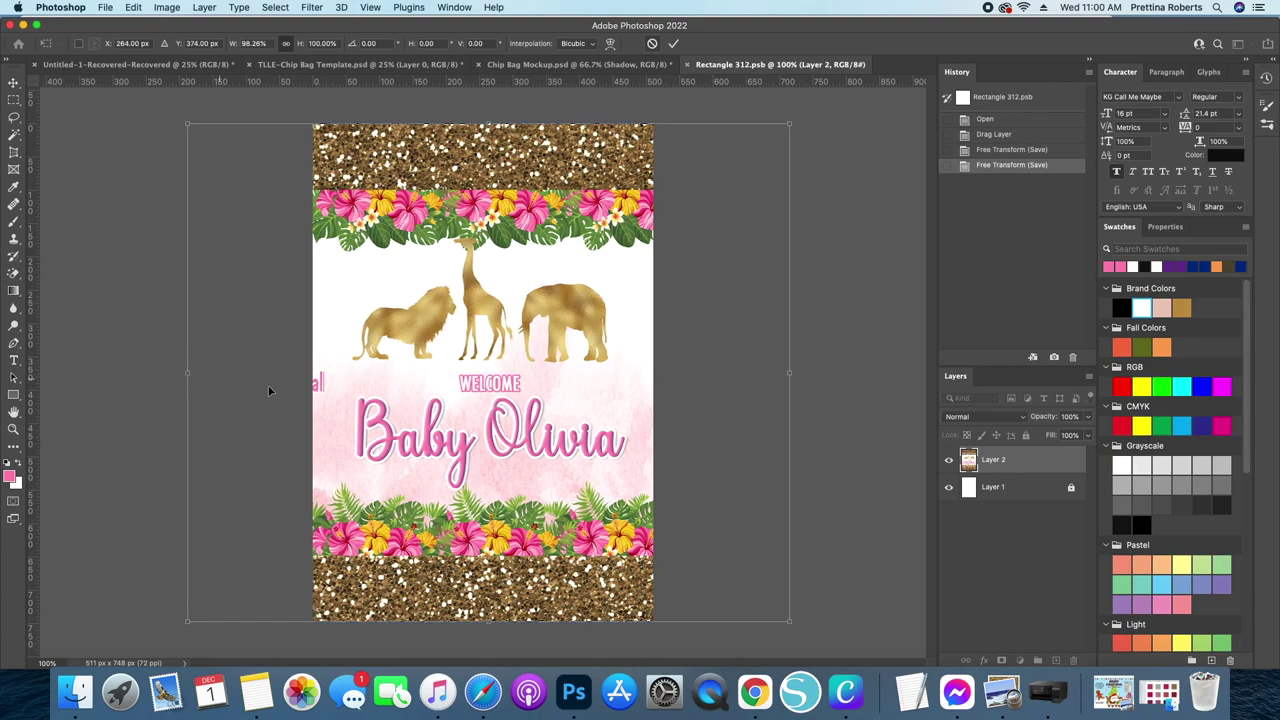
pyautogui.press('Right')
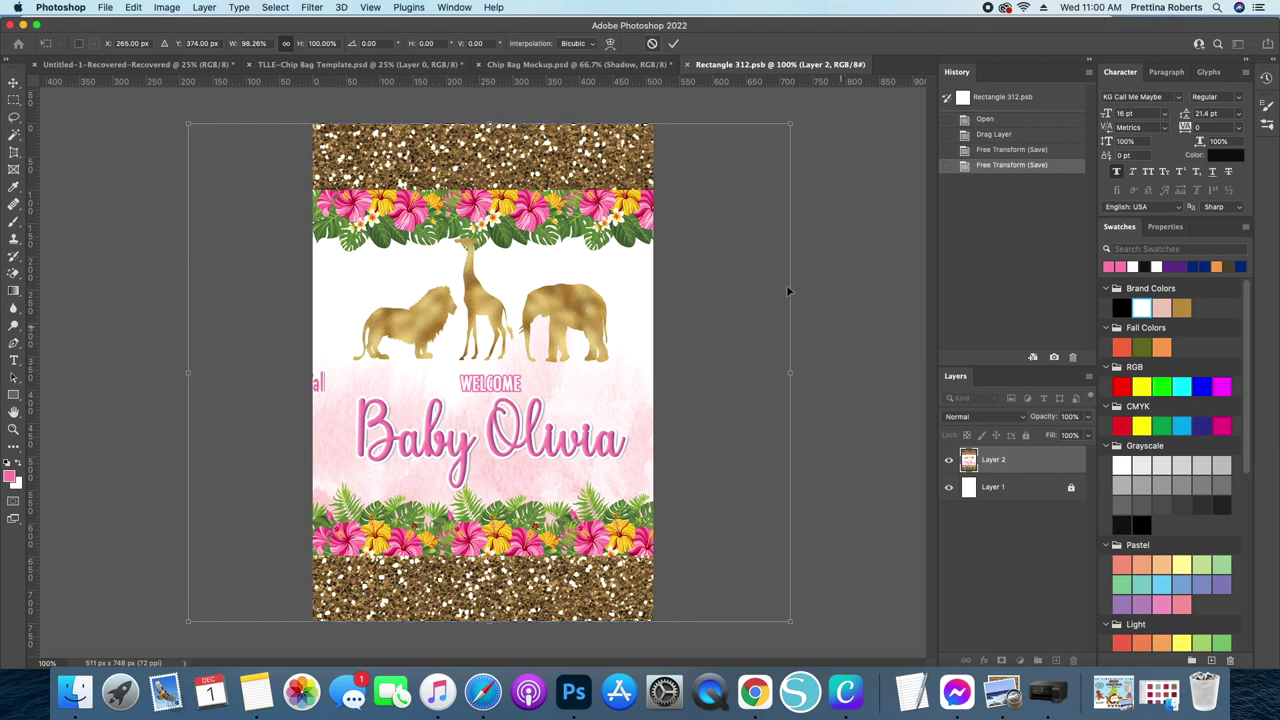
pyautogui.press('Return')
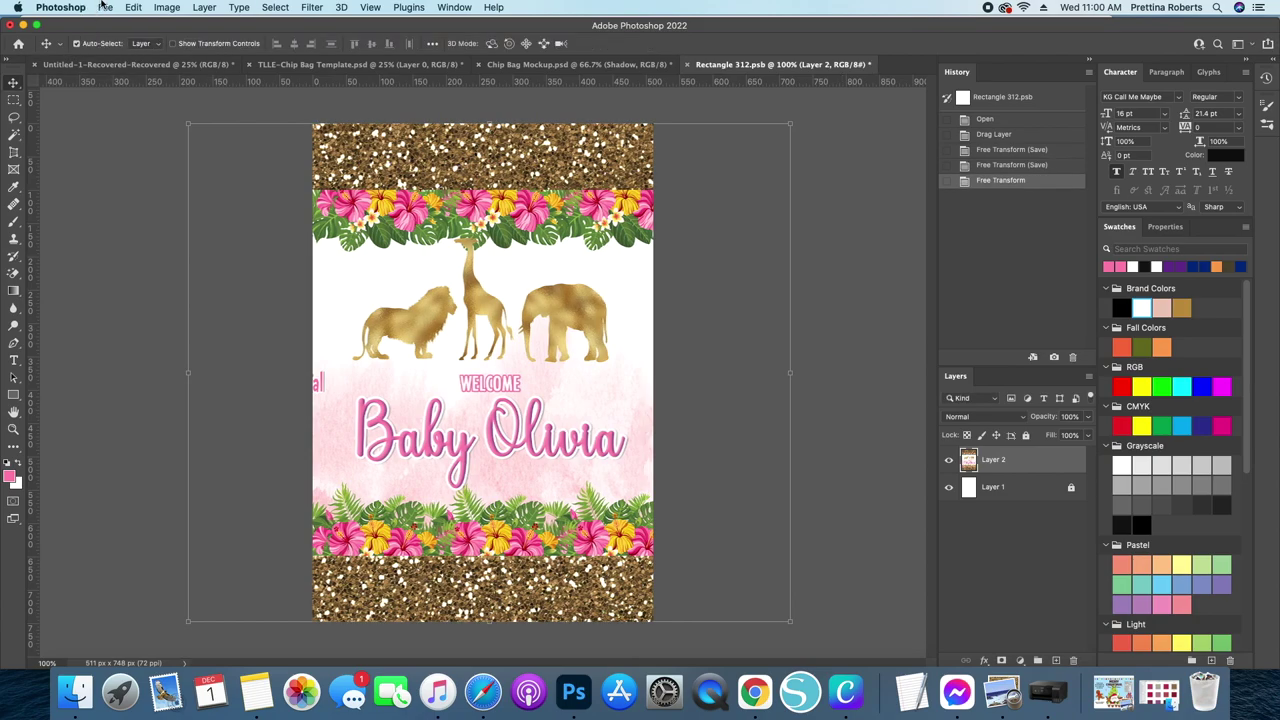
# Step: Save Rectangle 312.psb and switch back to the chip bag mockup to review the text placement
pyautogui.click(103, 8)
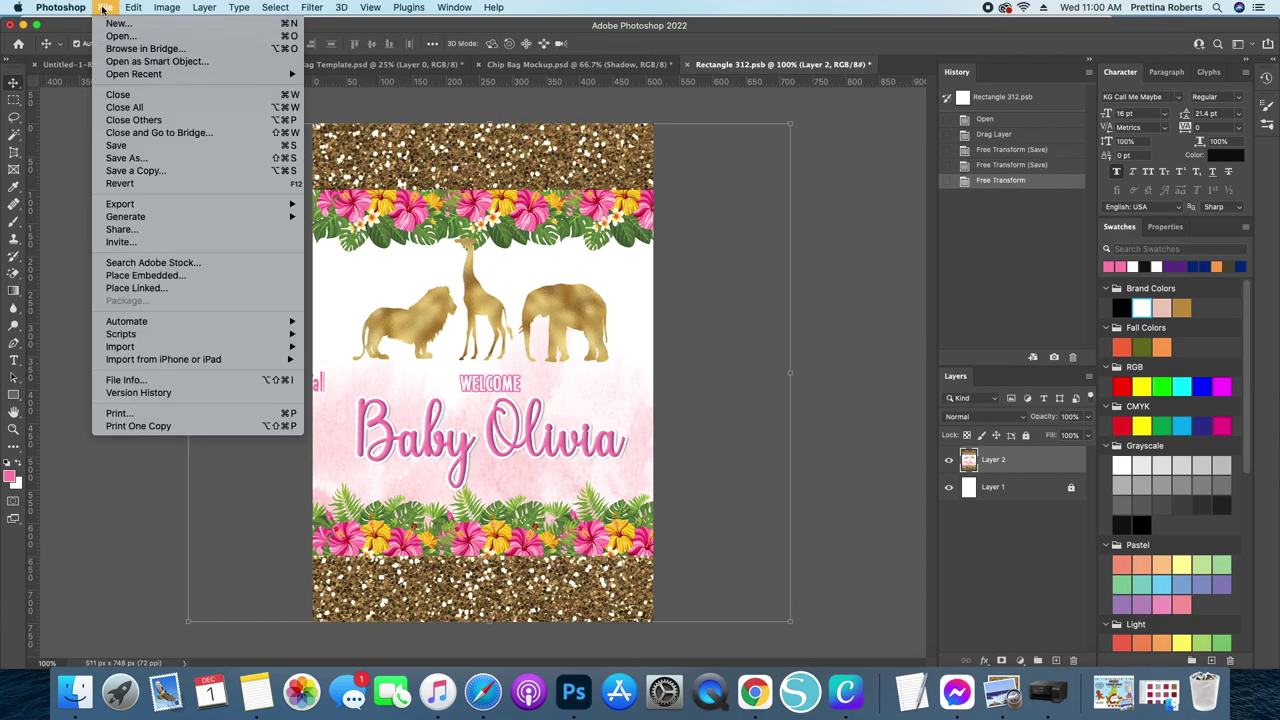
pyautogui.click(122, 147)
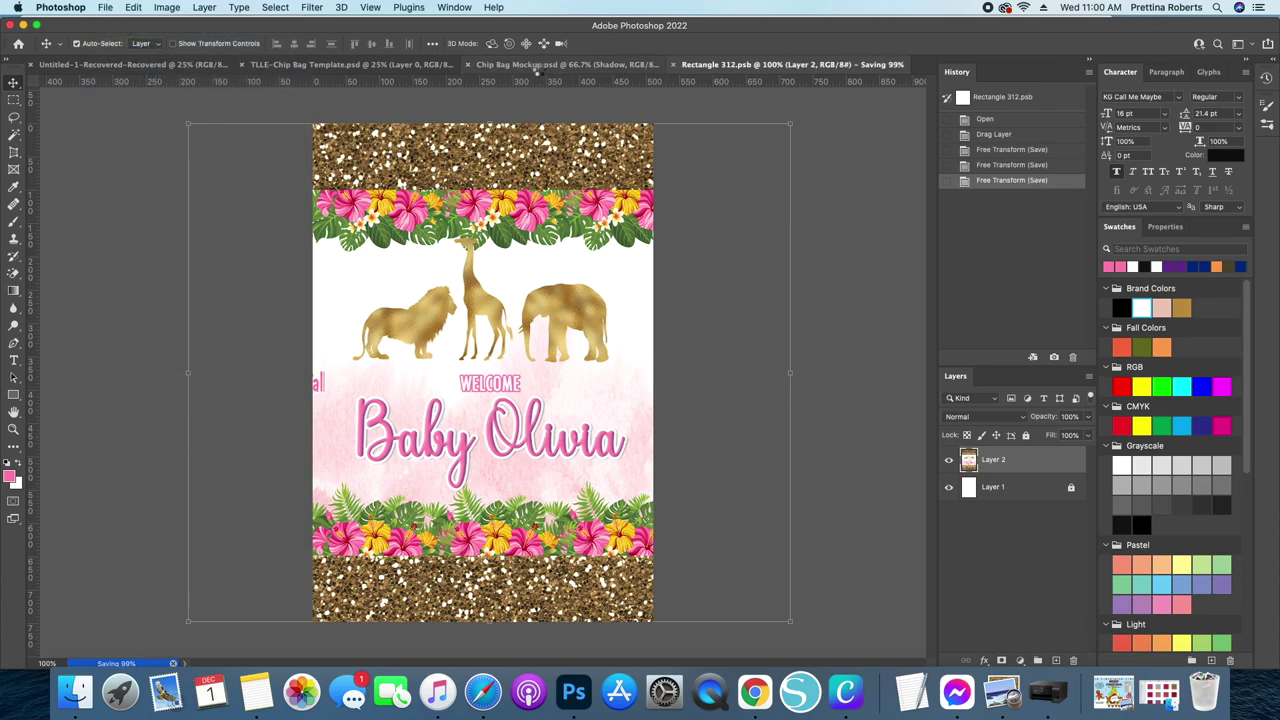
pyautogui.click(529, 66)
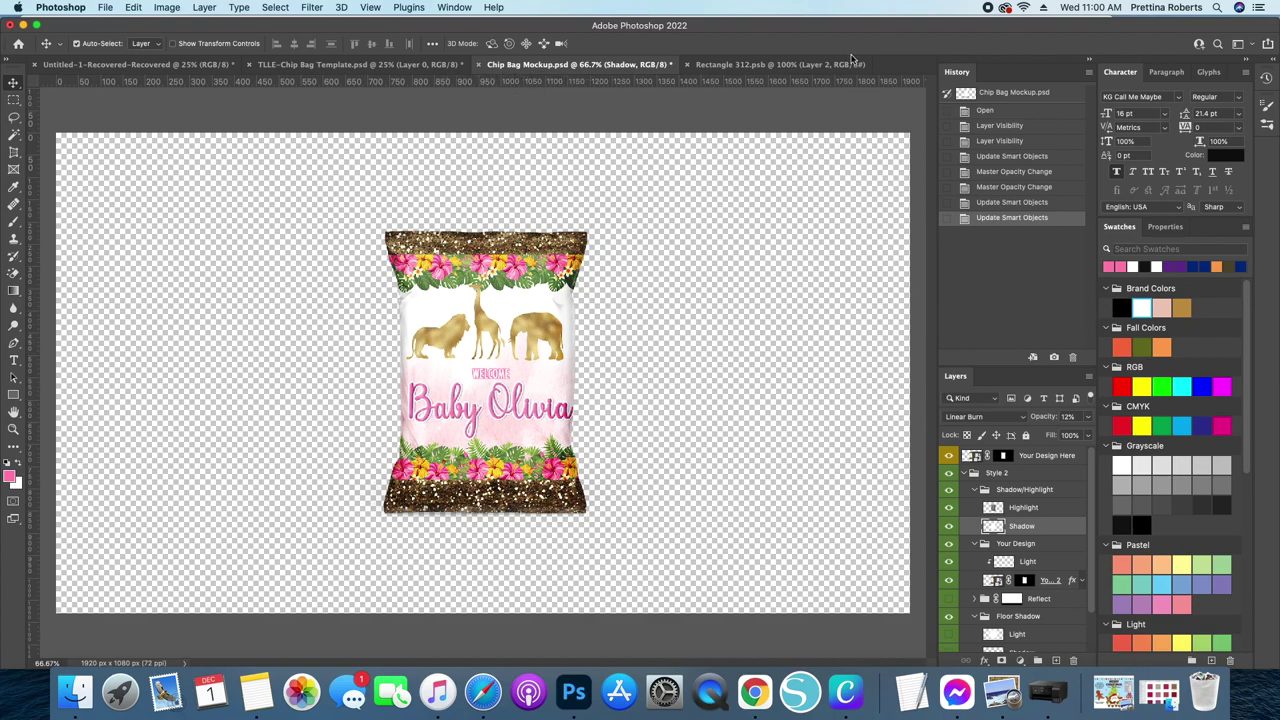
# Step: Pull the right edge of the smart object's design slightly inward to re-centre the front panel, and apply the transform
pyautogui.click(746, 64)
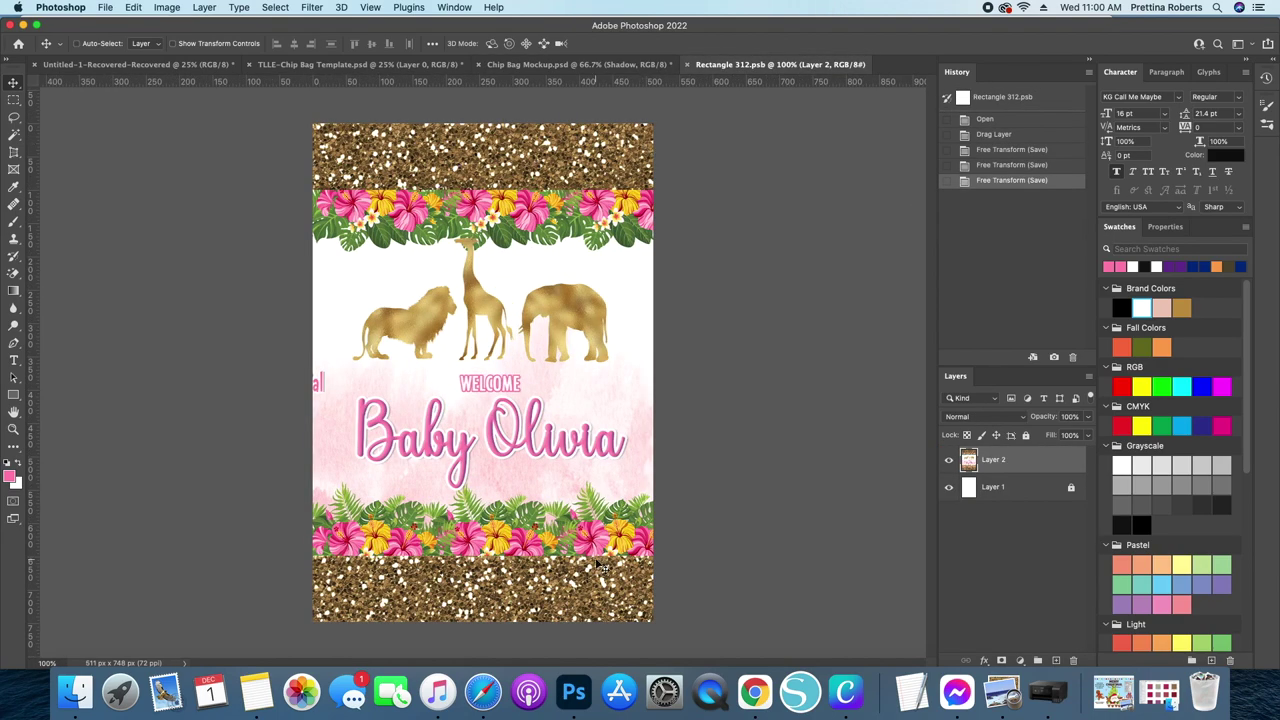
pyautogui.press('super+t')
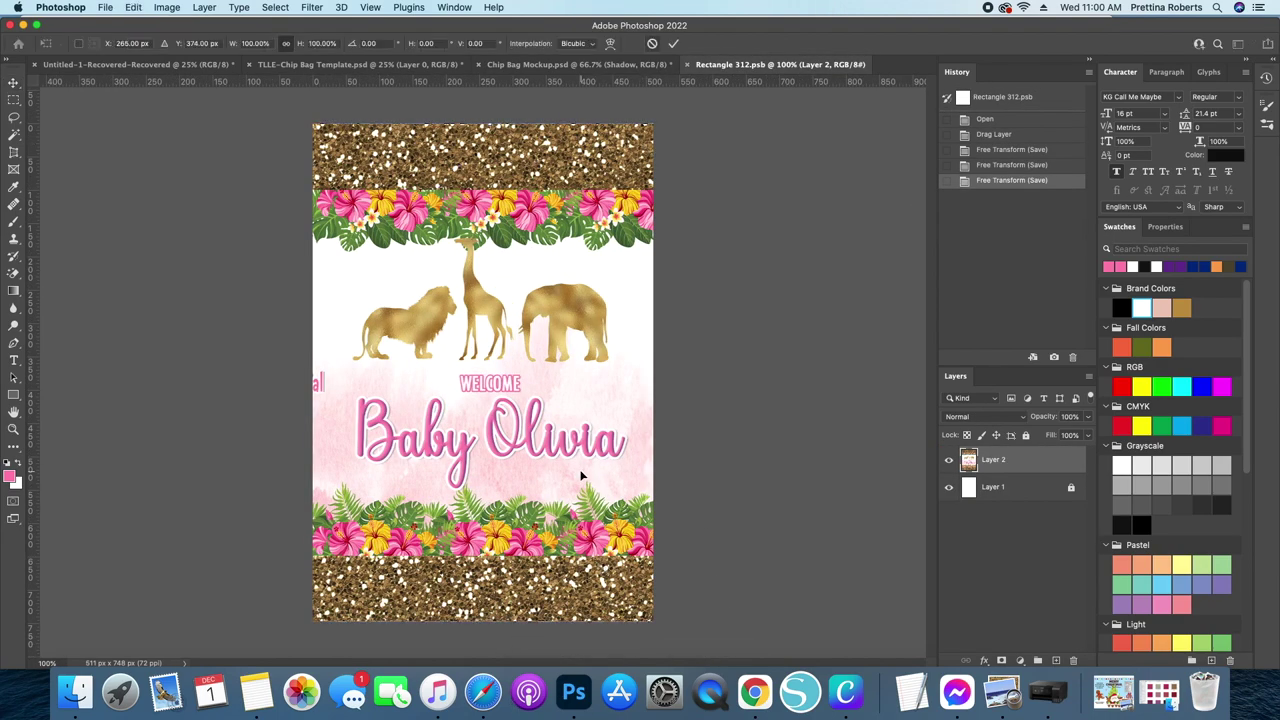
pyautogui.press('super+equal')
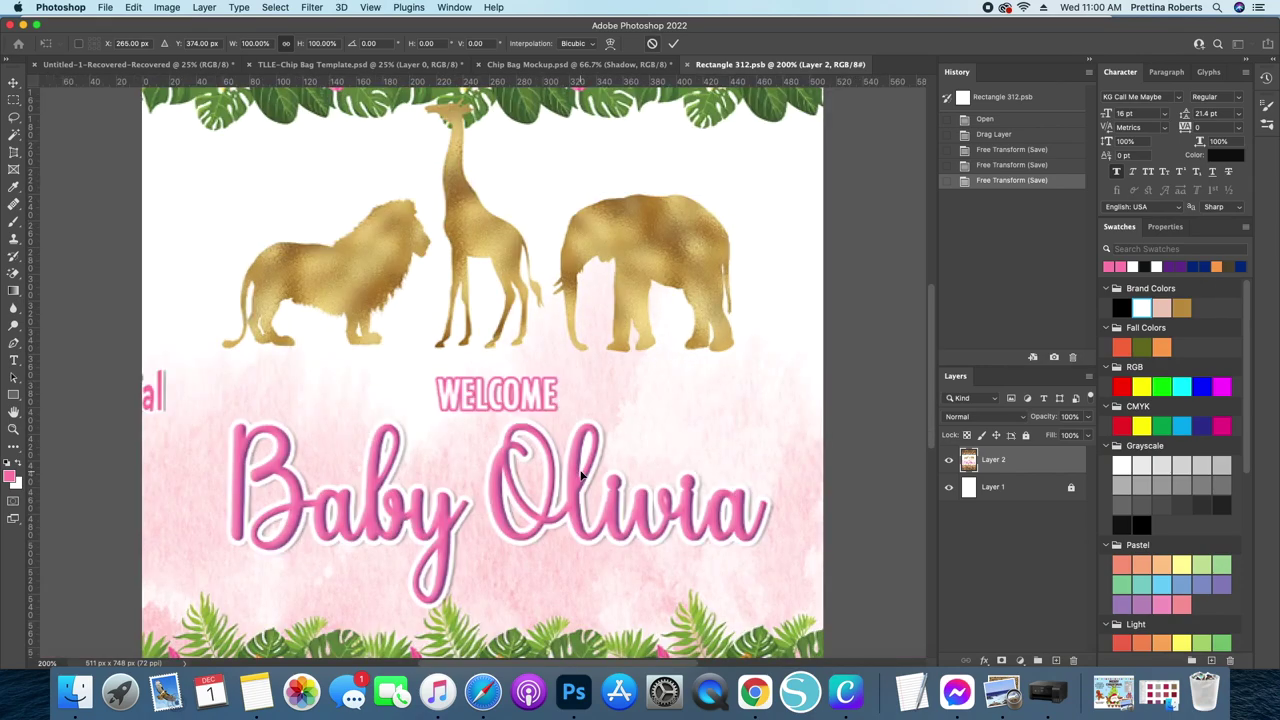
pyautogui.press('super+minus')
pyautogui.moveTo(783, 372); pyautogui.dragTo(778, 374)
pyautogui.press('Return')
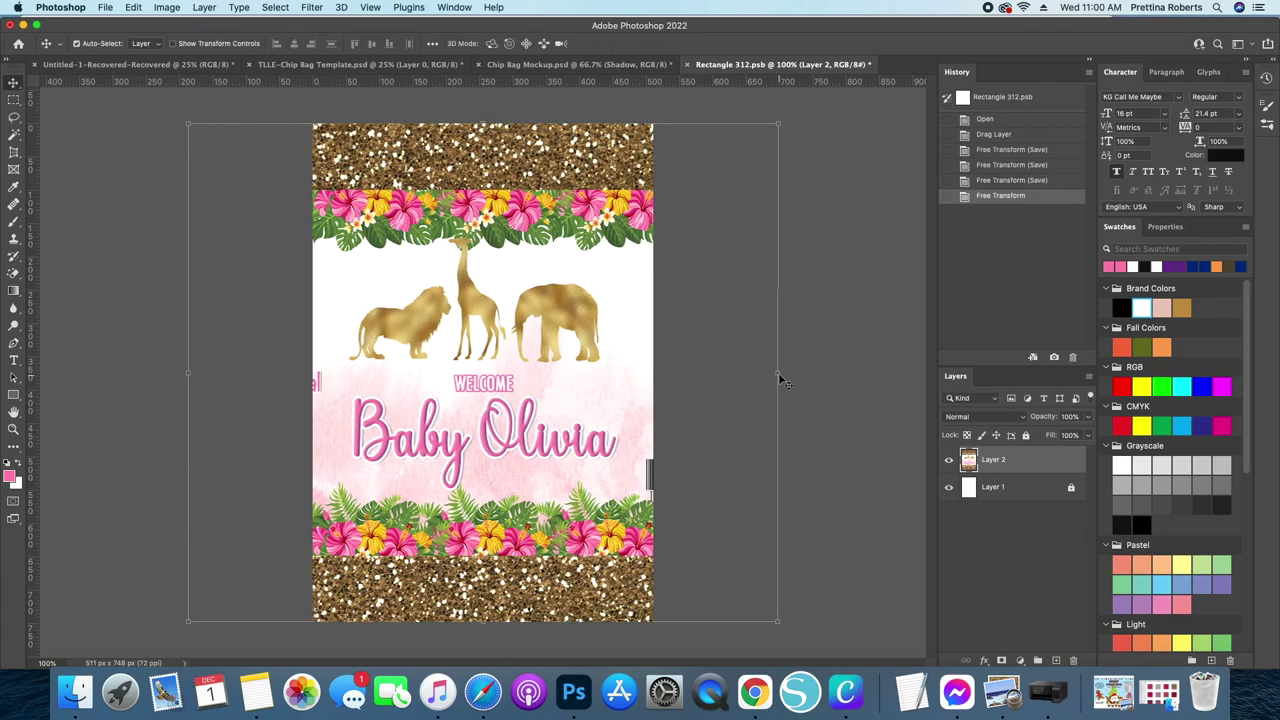
# Step: Save the re-centred smart object contents and view the updated bag in Chip Bag Mockup.psd
pyautogui.click(107, 8)
pyautogui.click(118, 147)
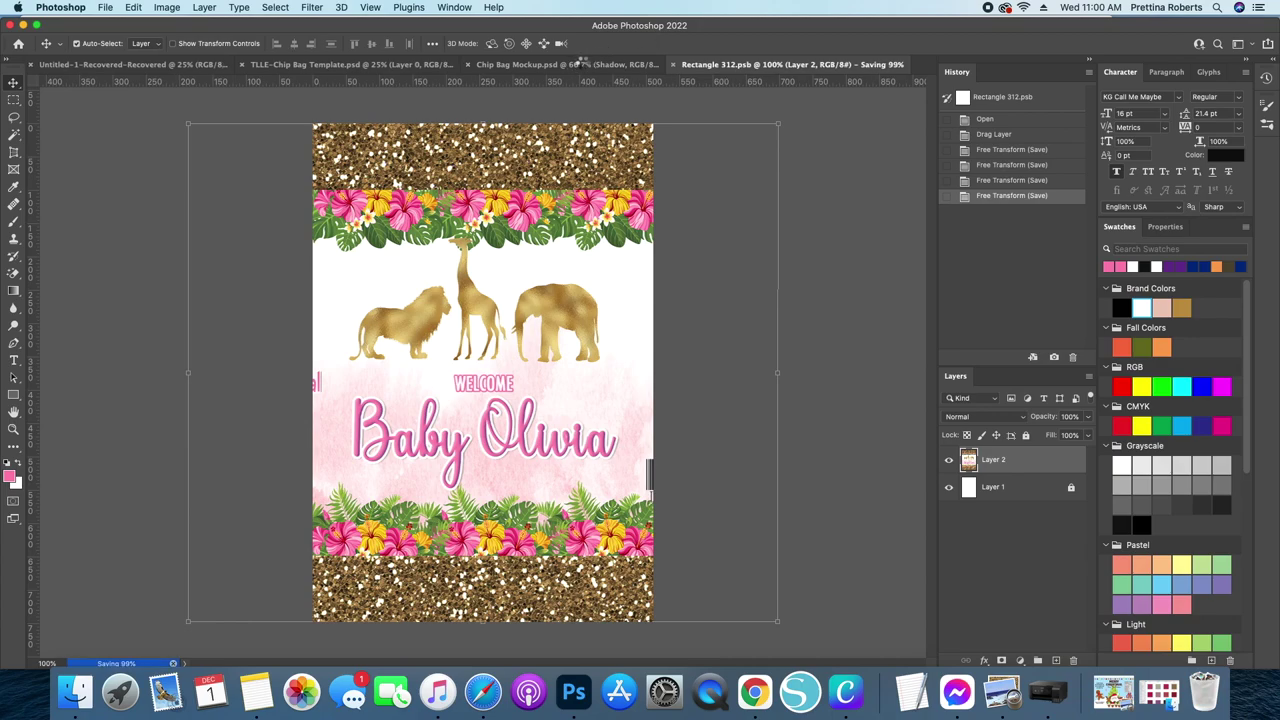
pyautogui.click(578, 64)
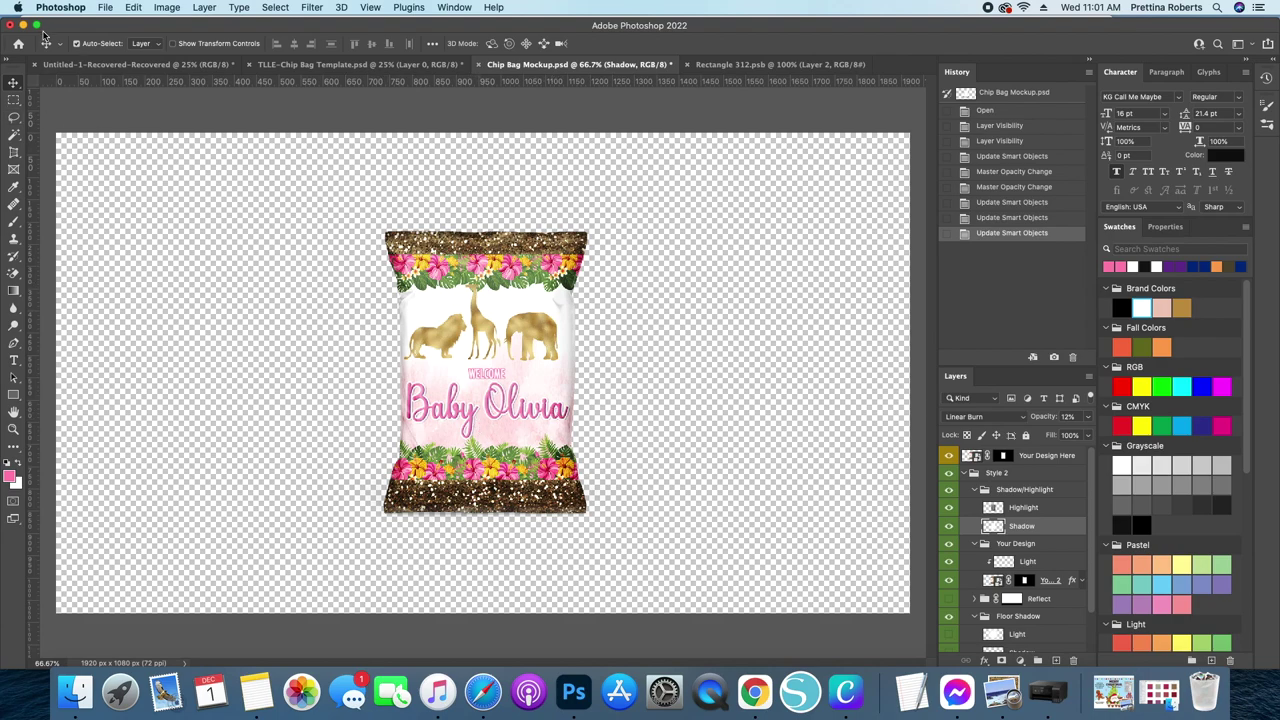
# Step: Open Chip Bag Mockup.psd from the Mockup Backgrounds folder and delete the two old bag design layers
pyautogui.click(104, 8)
pyautogui.click(104, 8)
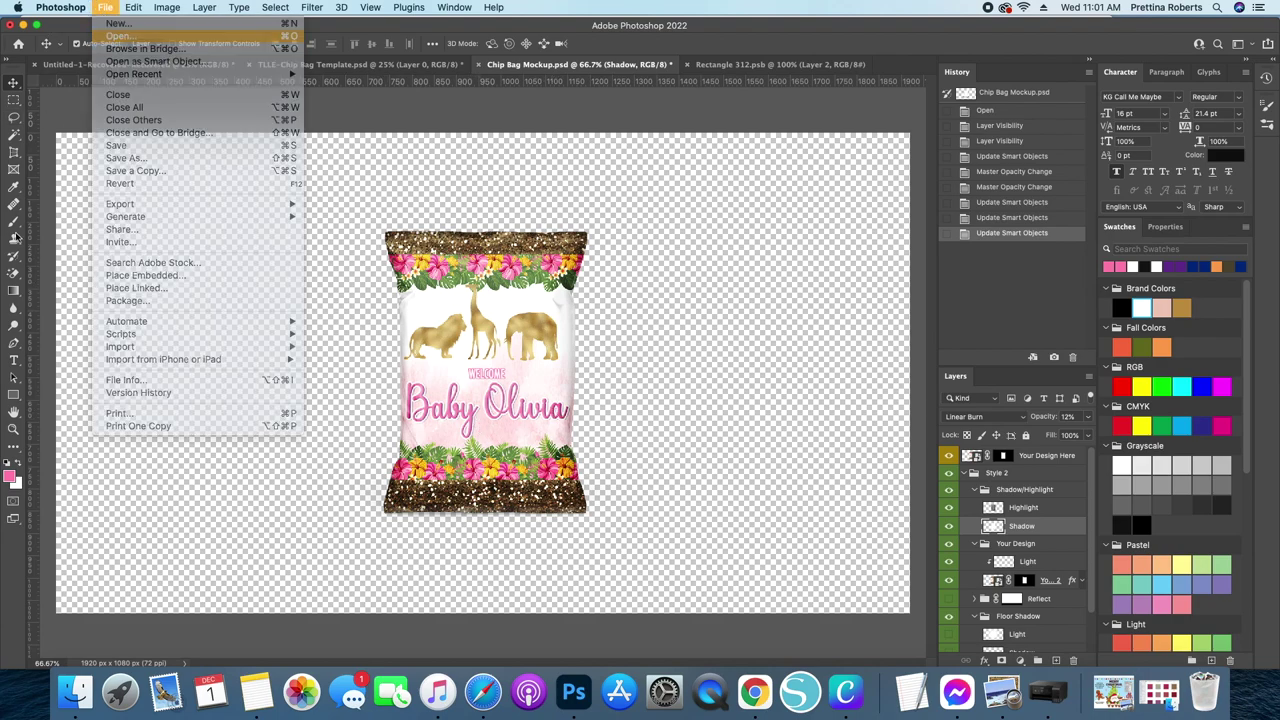
pyautogui.press('super+o')
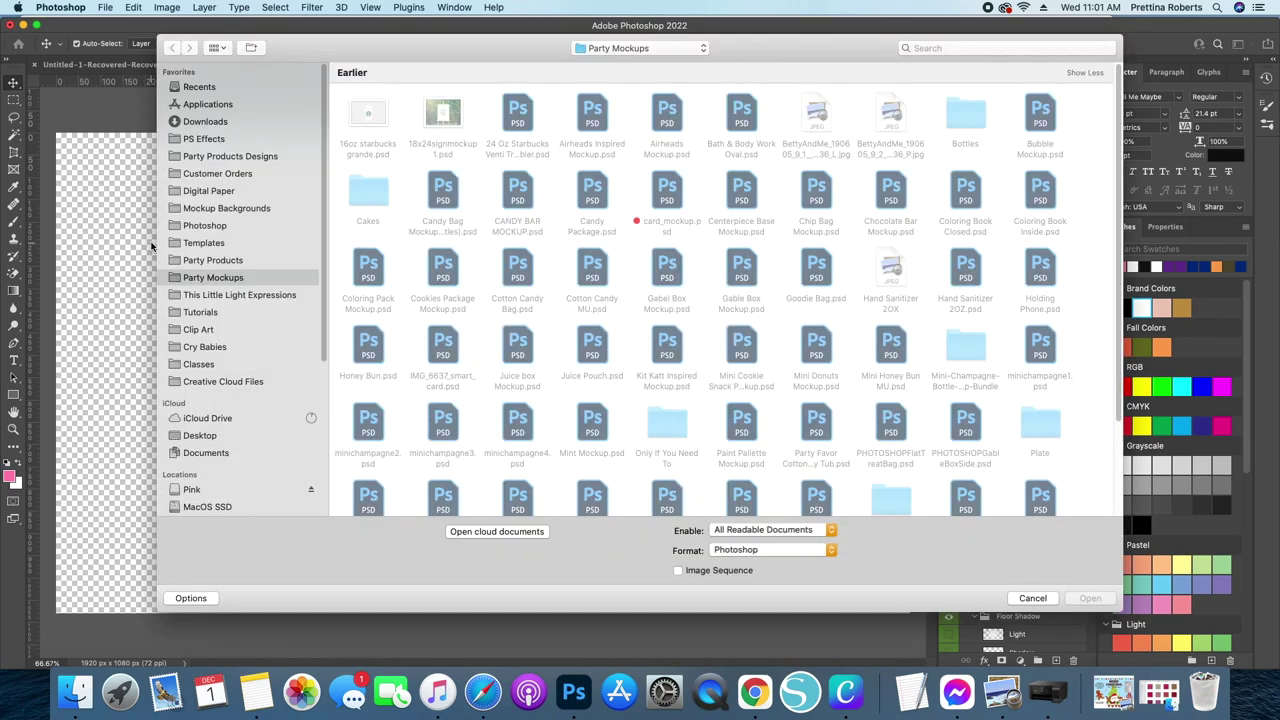
pyautogui.click(226, 206)
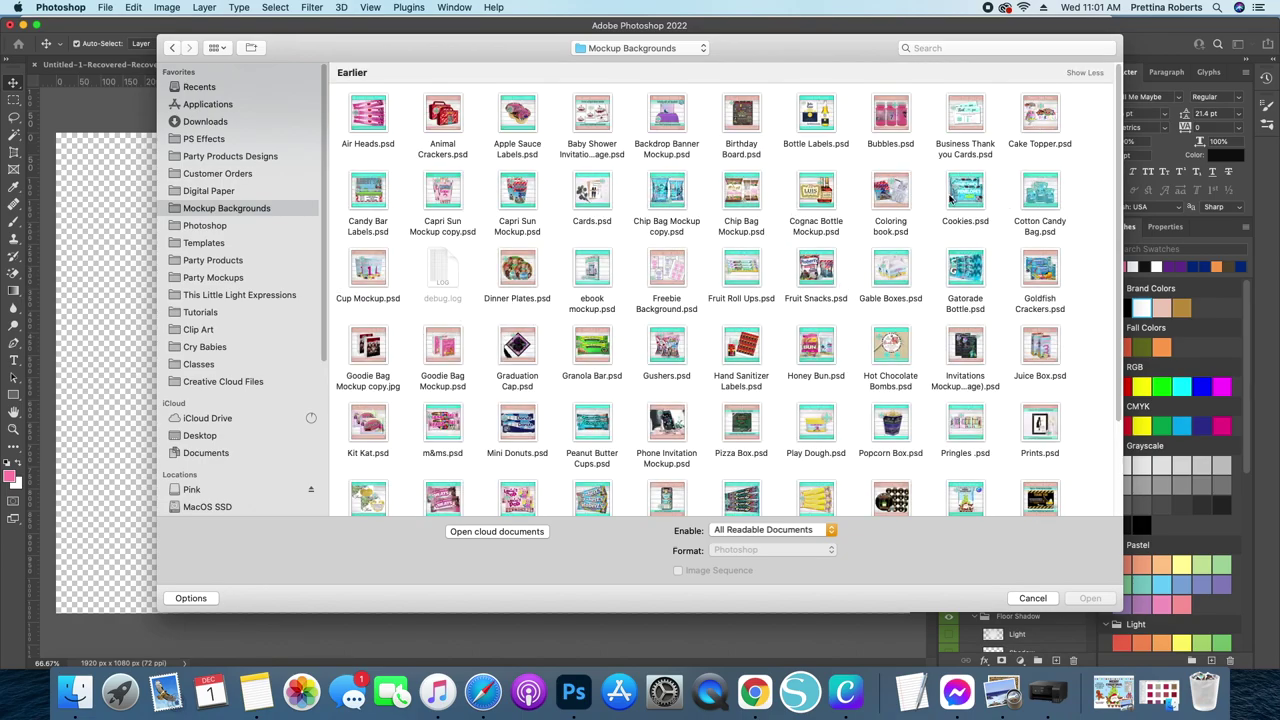
pyautogui.doubleClick(740, 203)
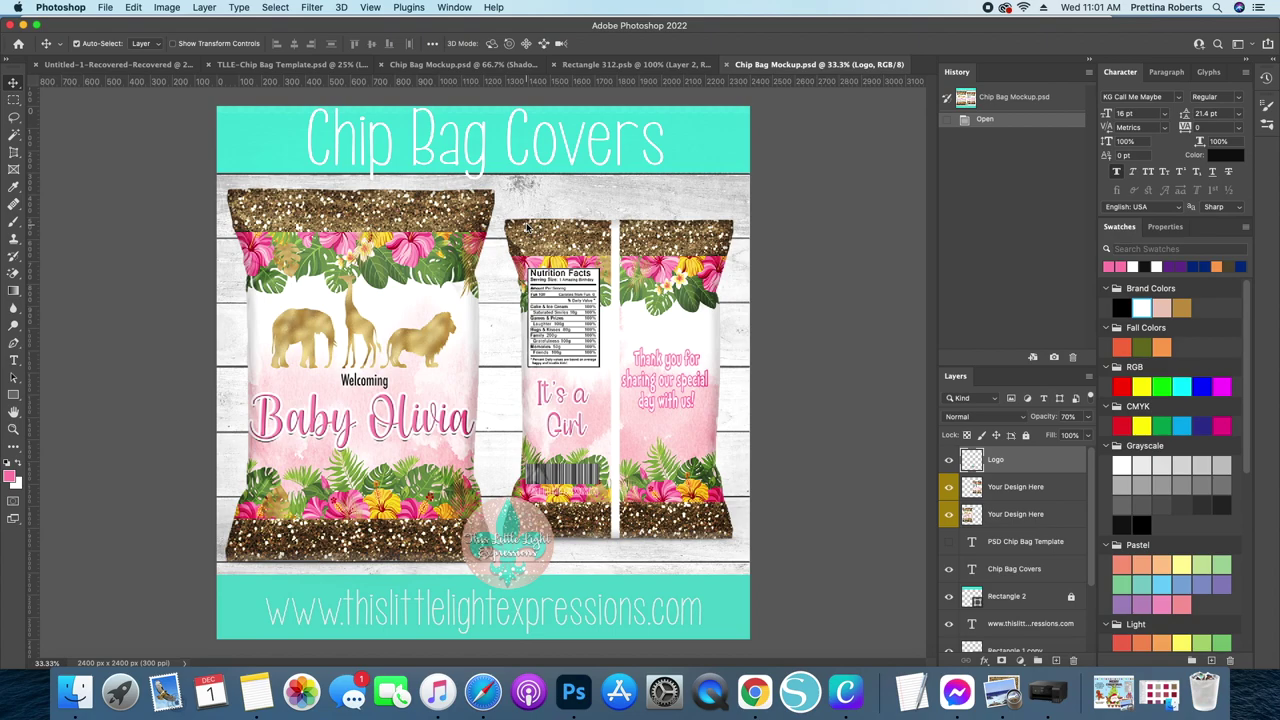
pyautogui.press('BackSpace')
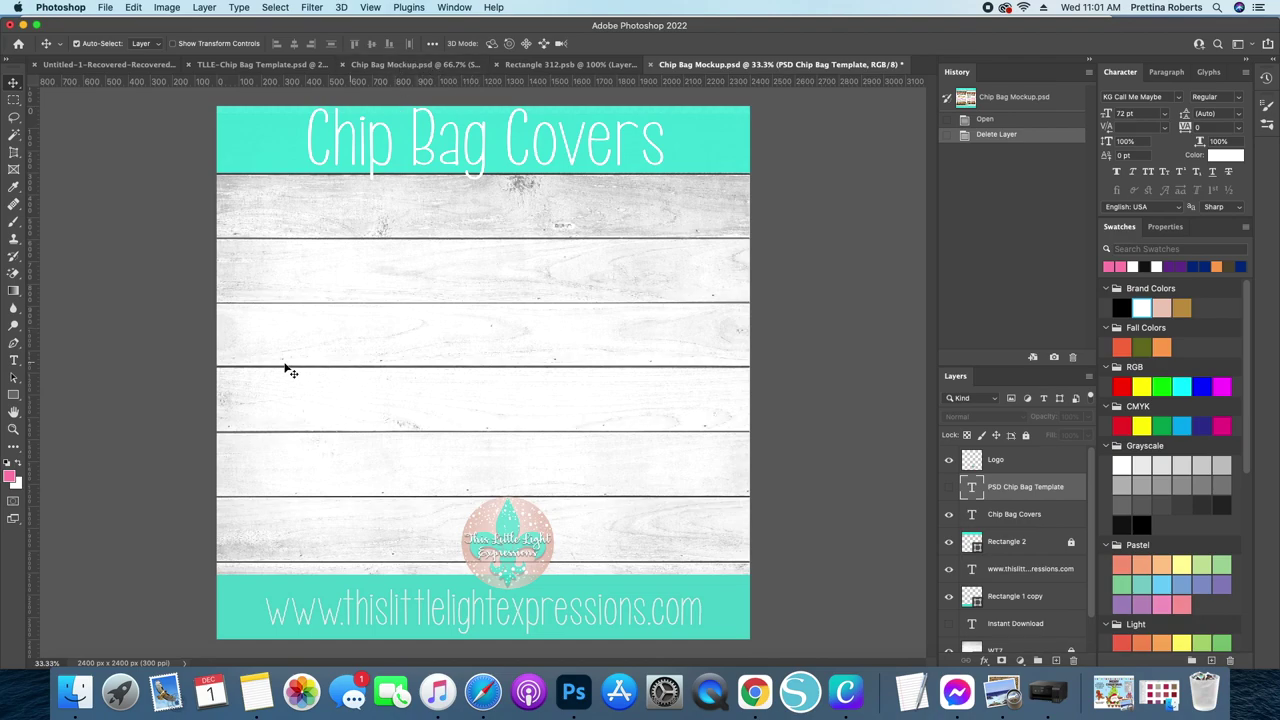
# Step: Merge the visible layers of the bag mockup and bring the merged bag into the Chip Bag Covers background document
pyautogui.click(382, 68)
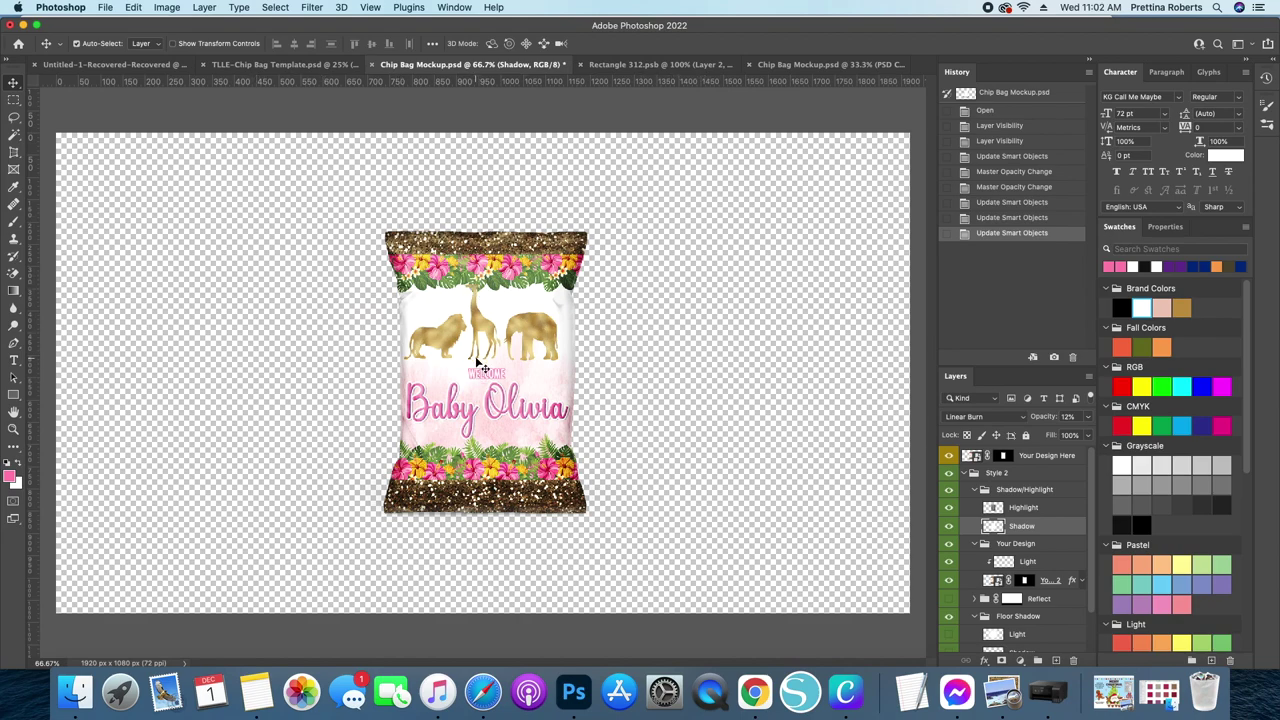
pyautogui.click(203, 8)
pyautogui.click(237, 525)
pyautogui.moveTo(408, 240); pyautogui.dragTo(345, 359)
# Step: Enlarge the bag to about 259.16%, place it on the left half of the wood background and apply the transform
pyautogui.hotkey('ctrl', 't')
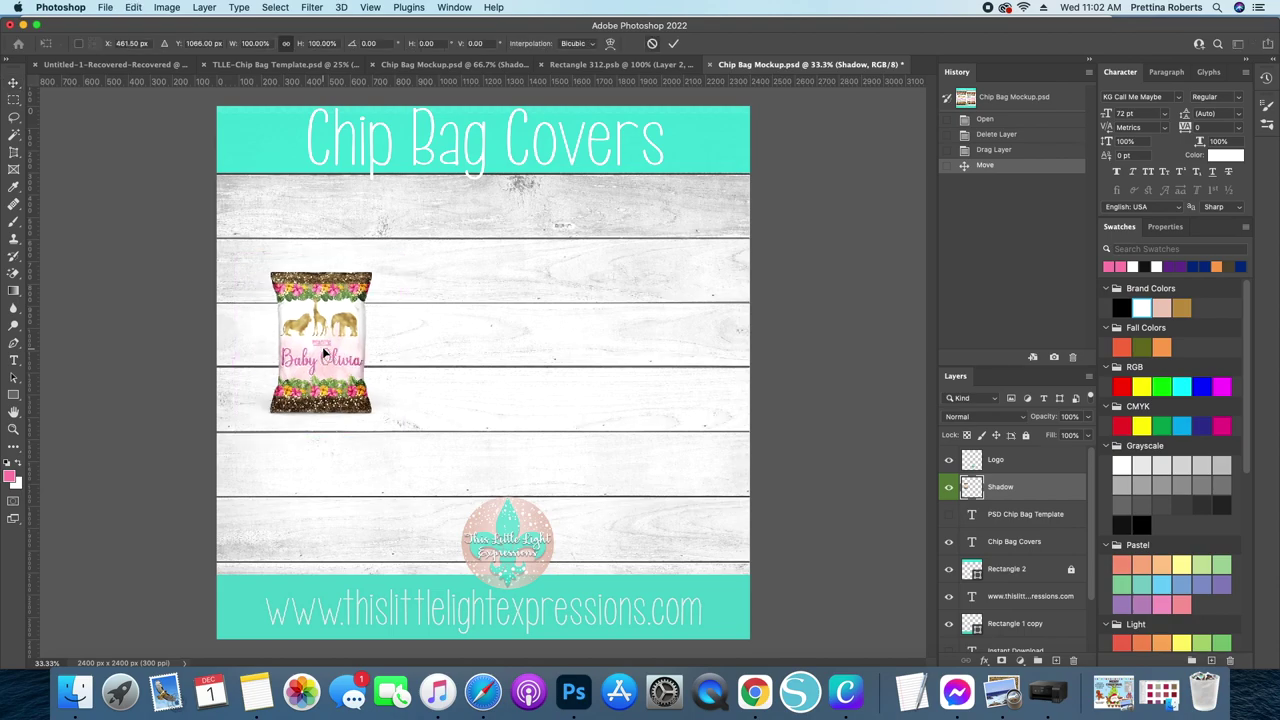
pyautogui.moveTo(323, 436); pyautogui.dragTo(340, 617)
pyautogui.moveTo(329, 405); pyautogui.dragTo(353, 295)
pyautogui.moveTo(355, 503); pyautogui.dragTo(357, 603)
pyautogui.moveTo(317, 489); pyautogui.dragTo(337, 491)
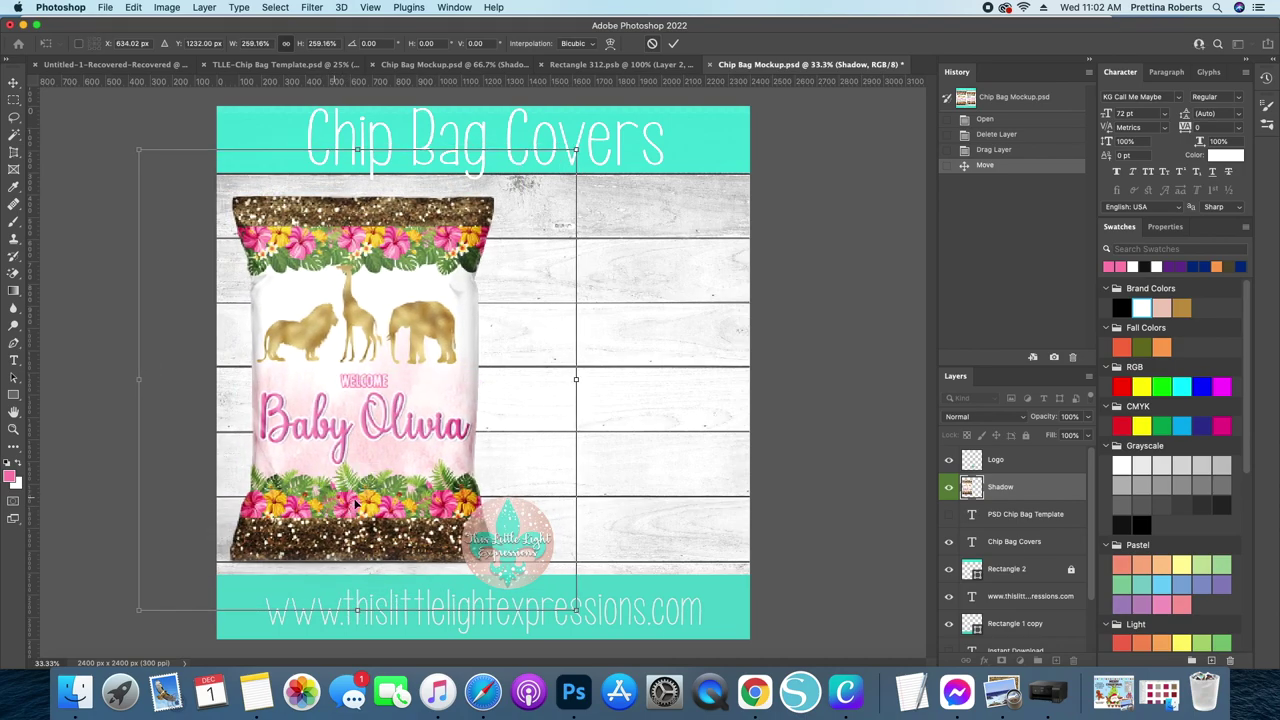
pyautogui.press('Return')
# Step: Undo Merge Visible in the bag mockup document to restore its layers, and return to the Rectangle 312.psb artwork
pyautogui.moveTo(645, 440); pyautogui.dragTo(434, 68)
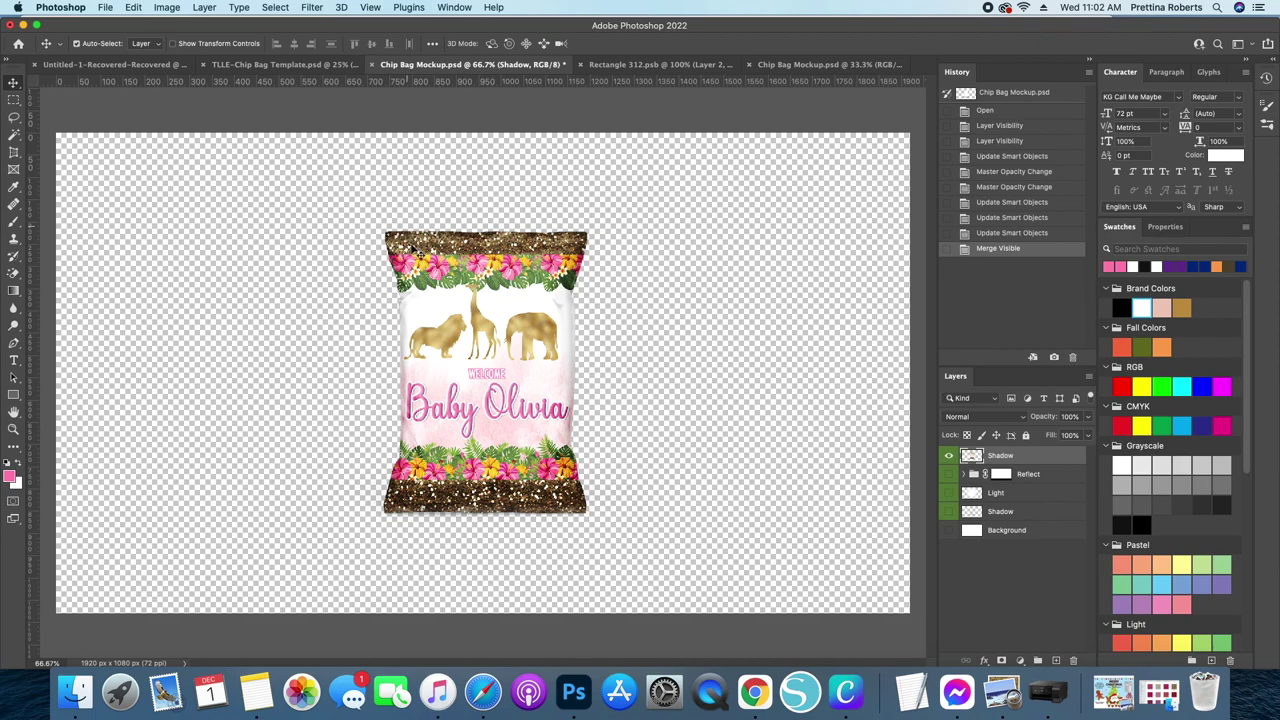
pyautogui.click(1011, 236)
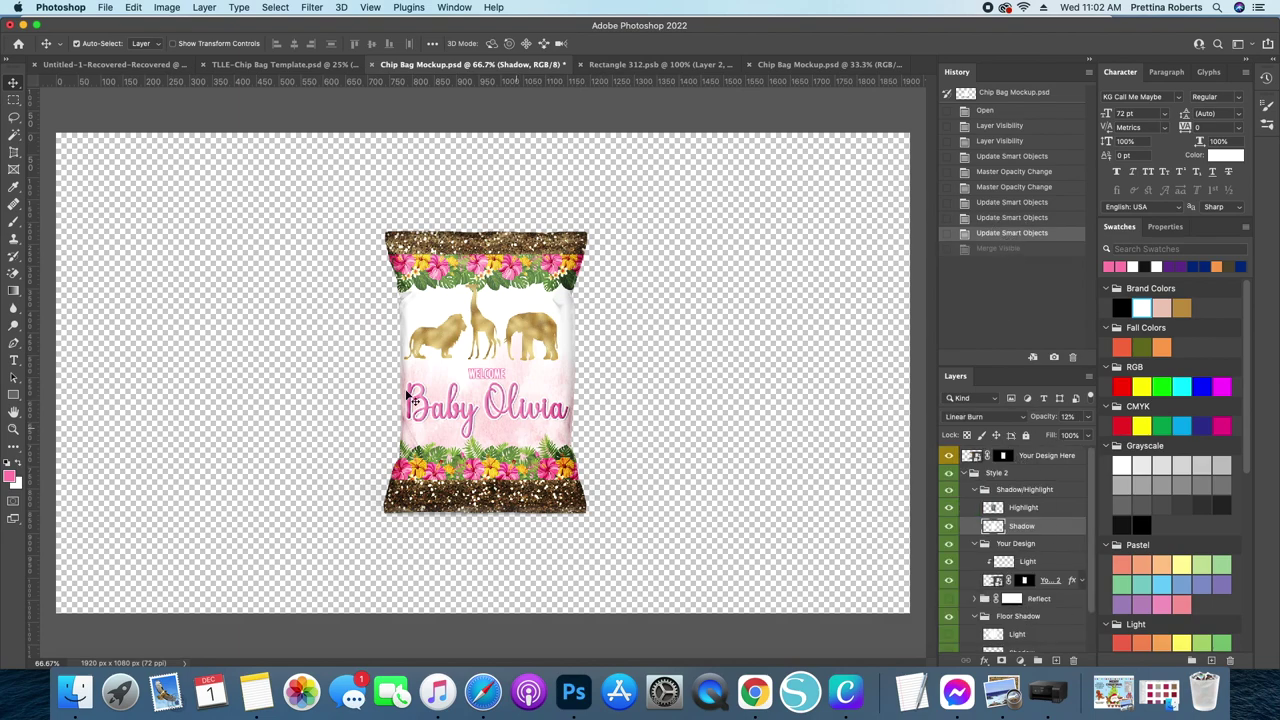
pyautogui.click(641, 65)
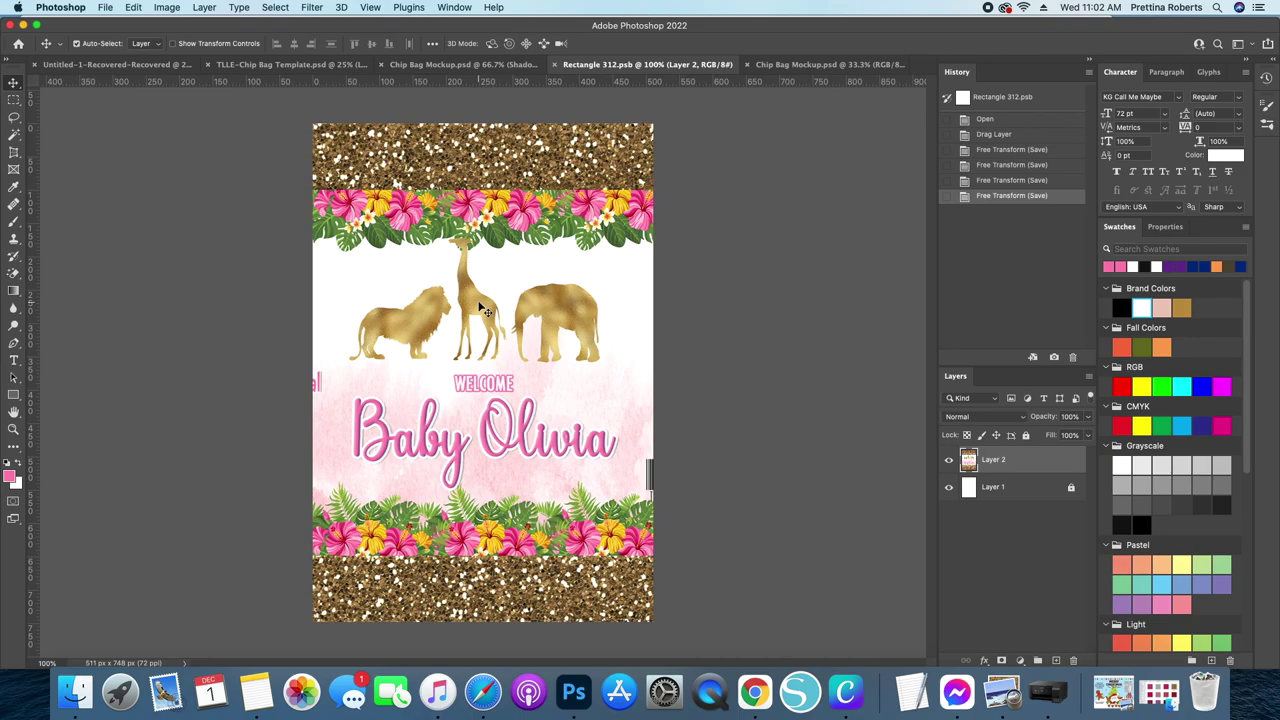
# Step: Move the artwork so the "It's a Girl!" panel fills the left half of the canvas, and duplicate its layer
pyautogui.moveTo(543, 357); pyautogui.dragTo(398, 368)
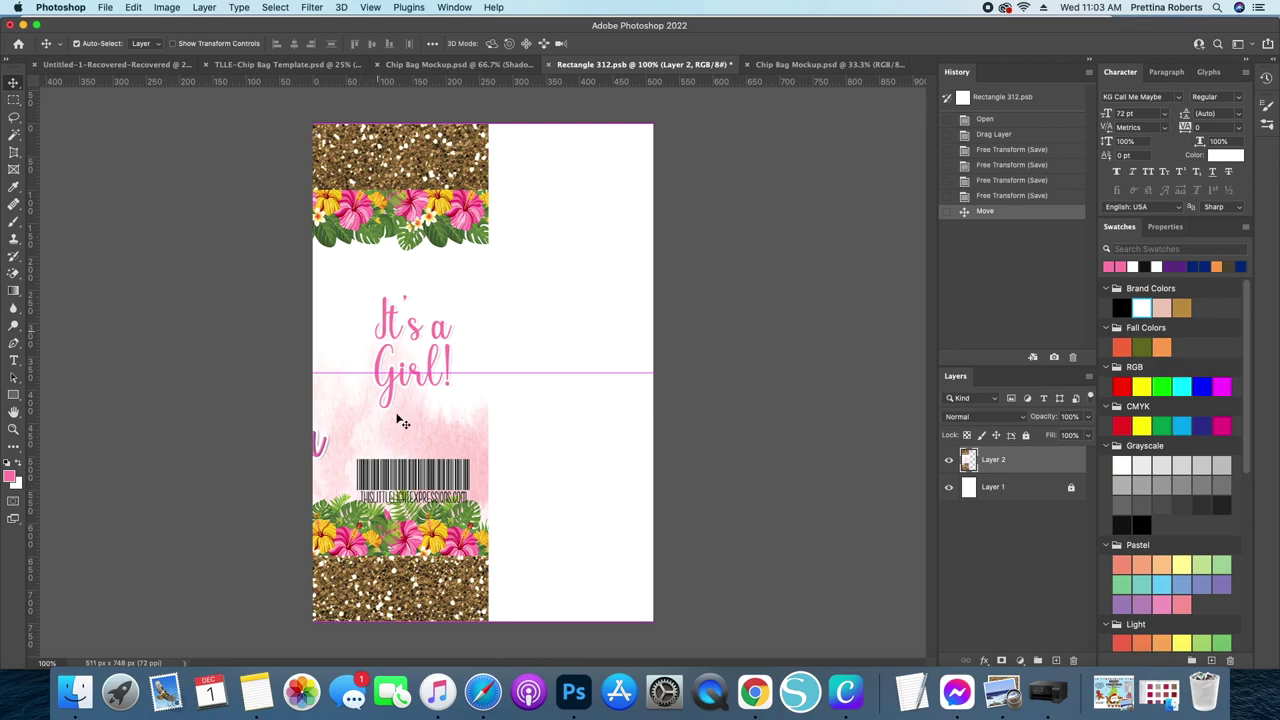
pyautogui.moveTo(417, 351)
pyautogui.mouseDown()
pyautogui.moveTo(400, 355)
pyautogui.moveTo(418, 356)
pyautogui.mouseUp()
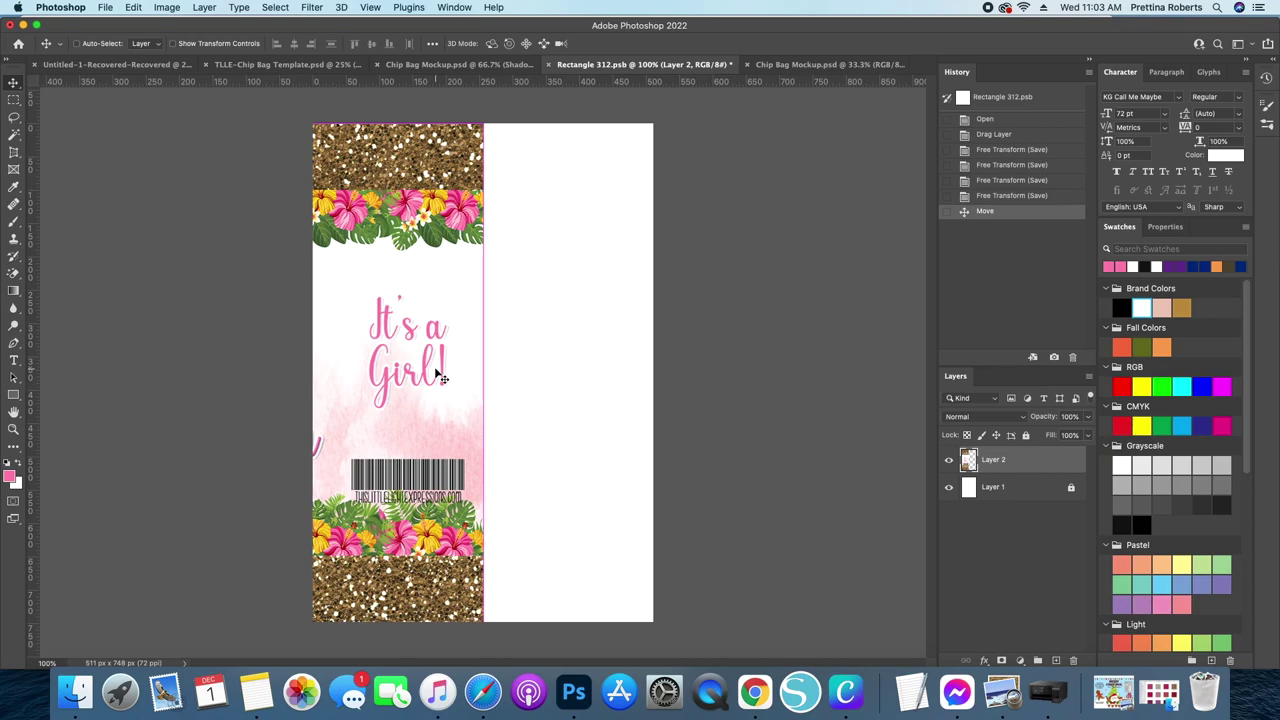
pyautogui.hotkey('ctrl', 'j')
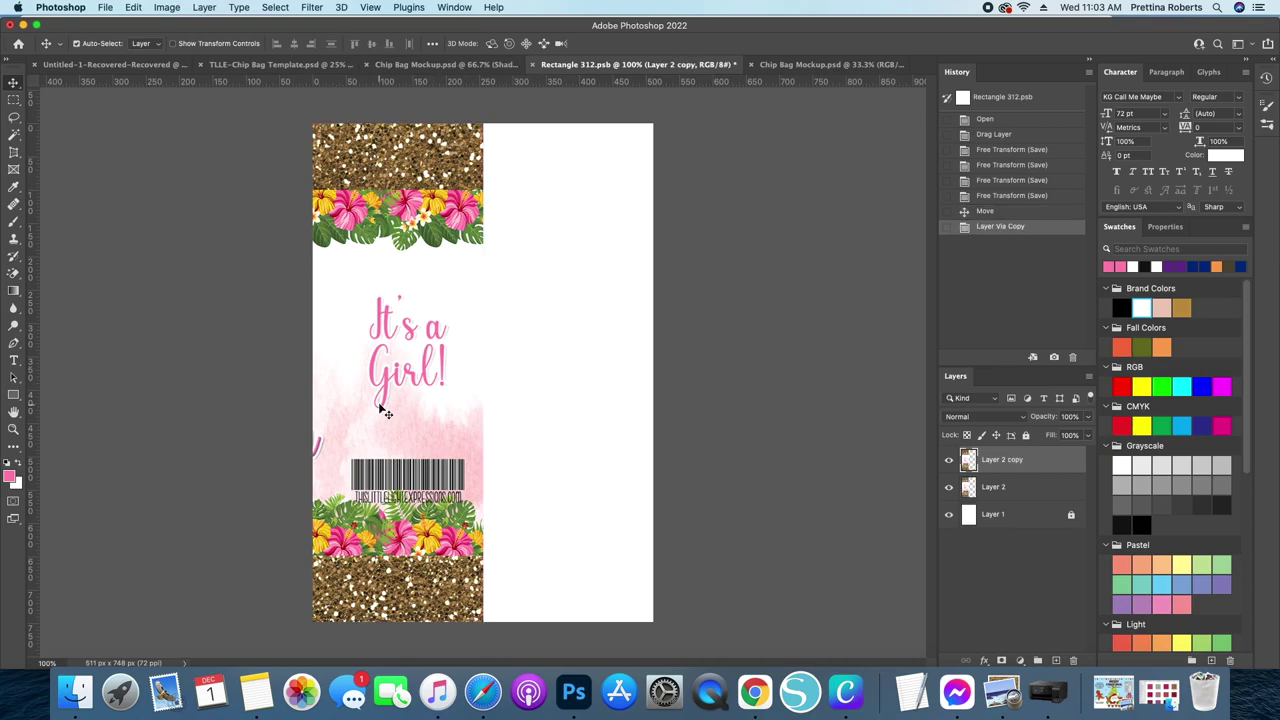
# Step: Move the duplicate so the "Thank you" panel fills the right half with a narrow white gap between panels, and save the artwork
pyautogui.moveTo(360, 409); pyautogui.dragTo(541, 396)
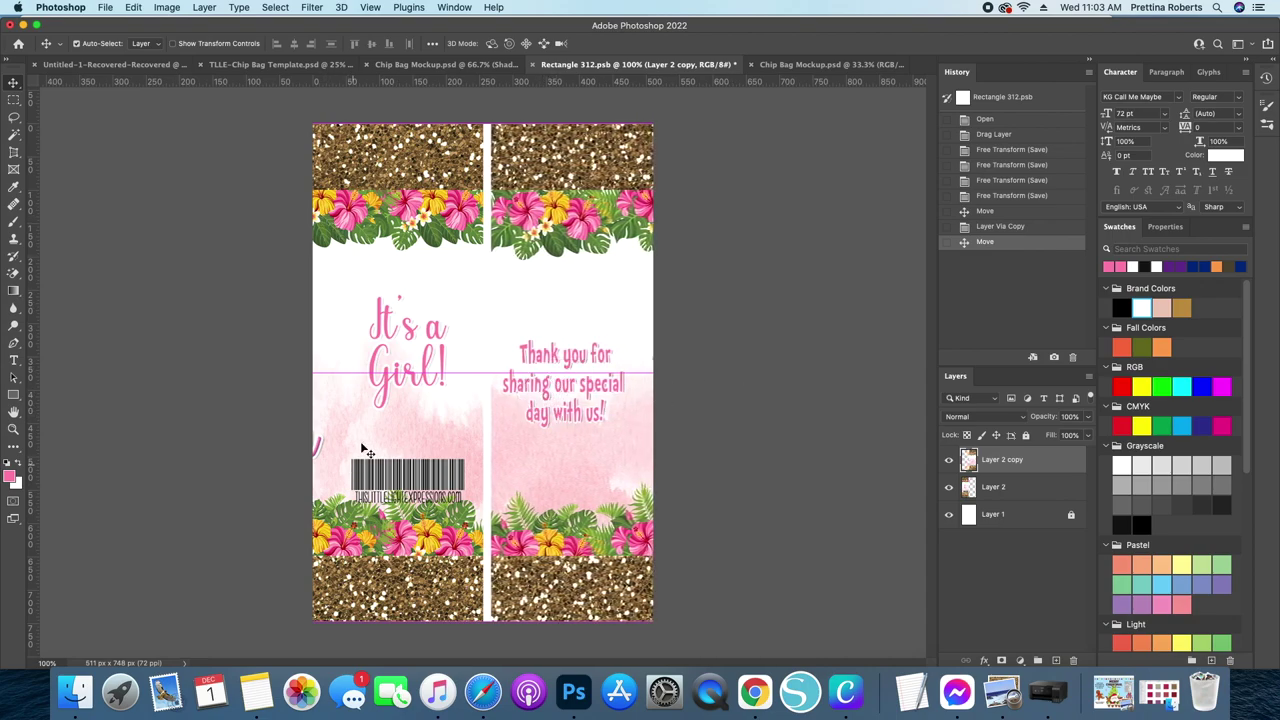
pyautogui.click(535, 262)
pyautogui.moveTo(535, 262); pyautogui.dragTo(529, 249)
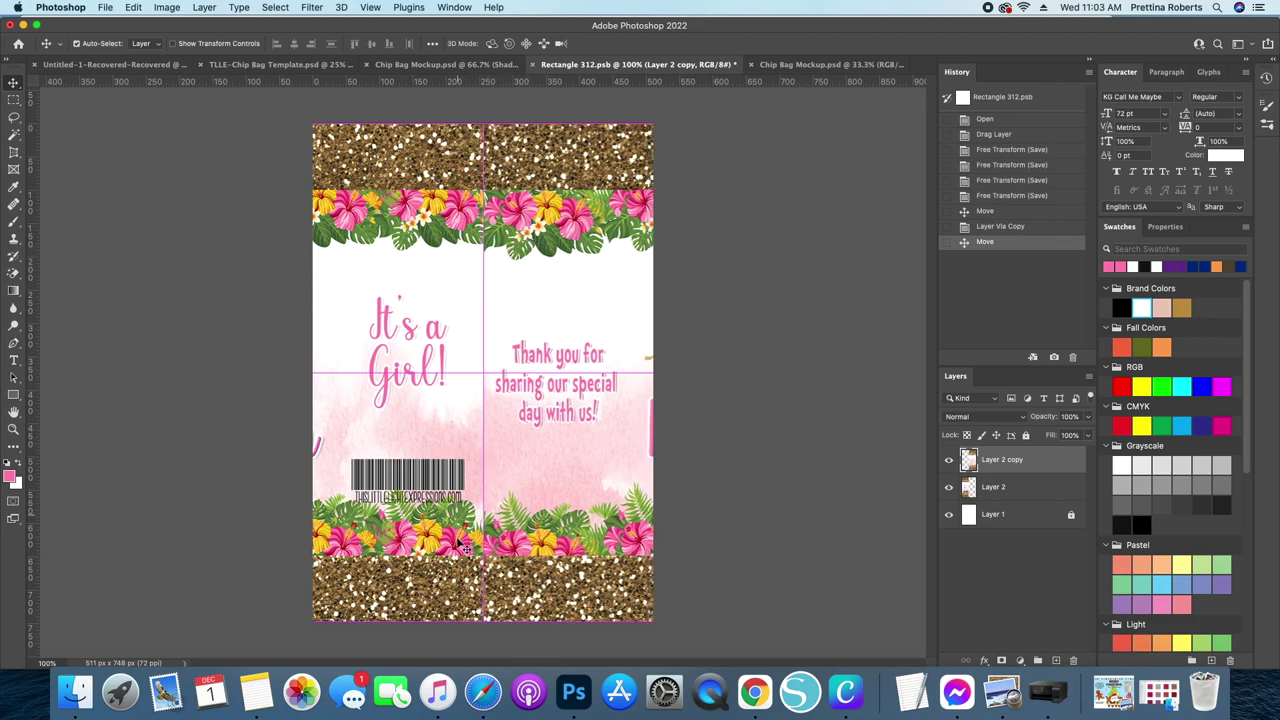
pyautogui.moveTo(512, 360); pyautogui.dragTo(523, 362)
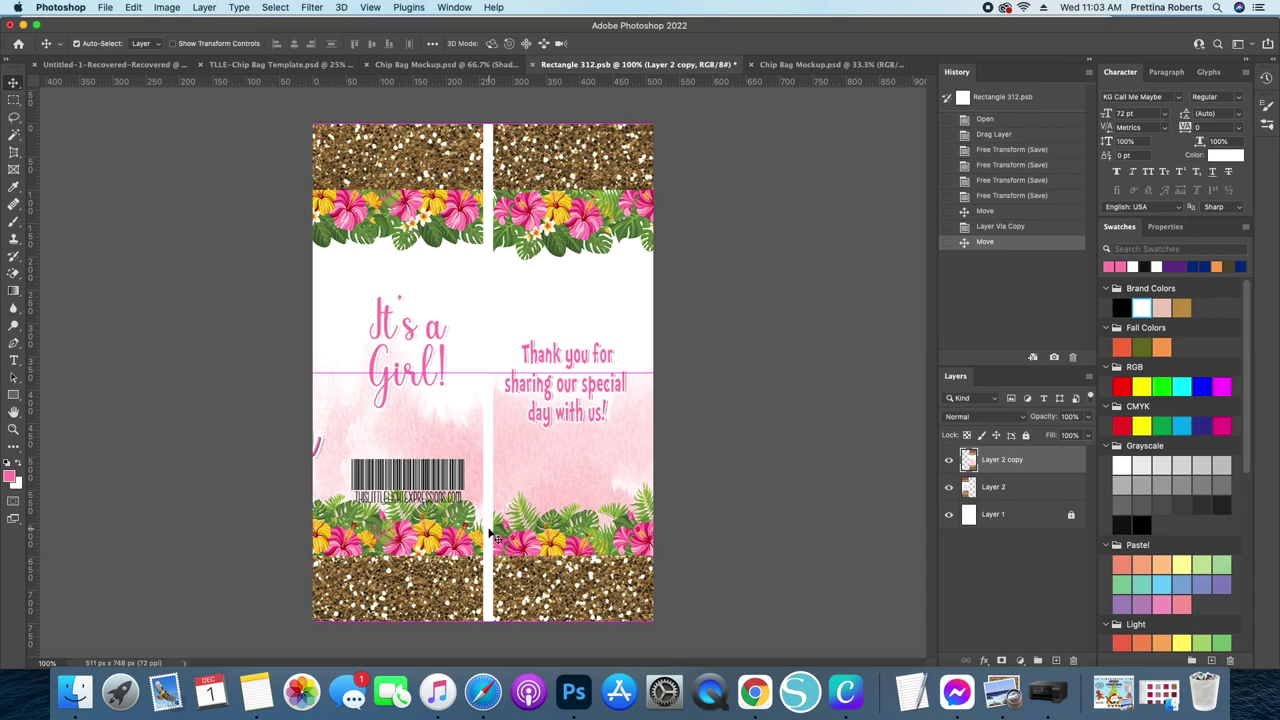
pyautogui.click(104, 8)
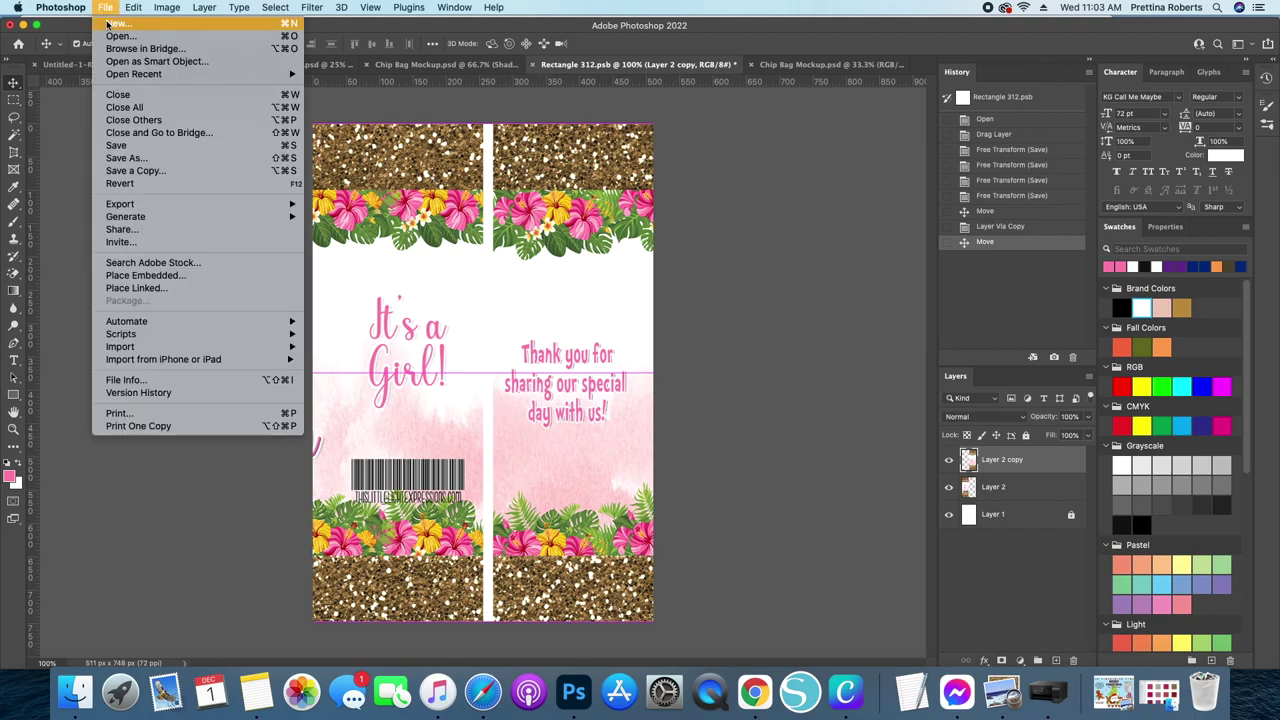
pyautogui.click(331, 161)
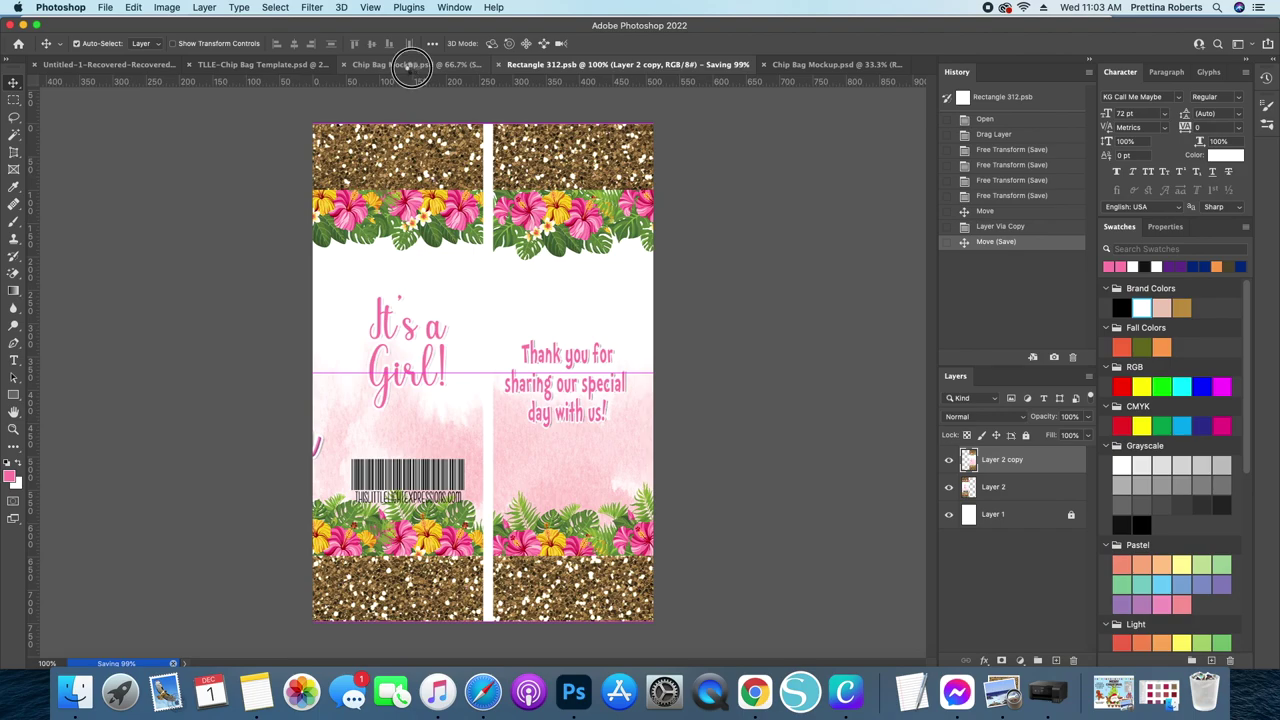
# Step: Merge the visible layers of the updated bag mockup and bring the merged back view into the Chip Bag Covers background document
pyautogui.click(411, 66)
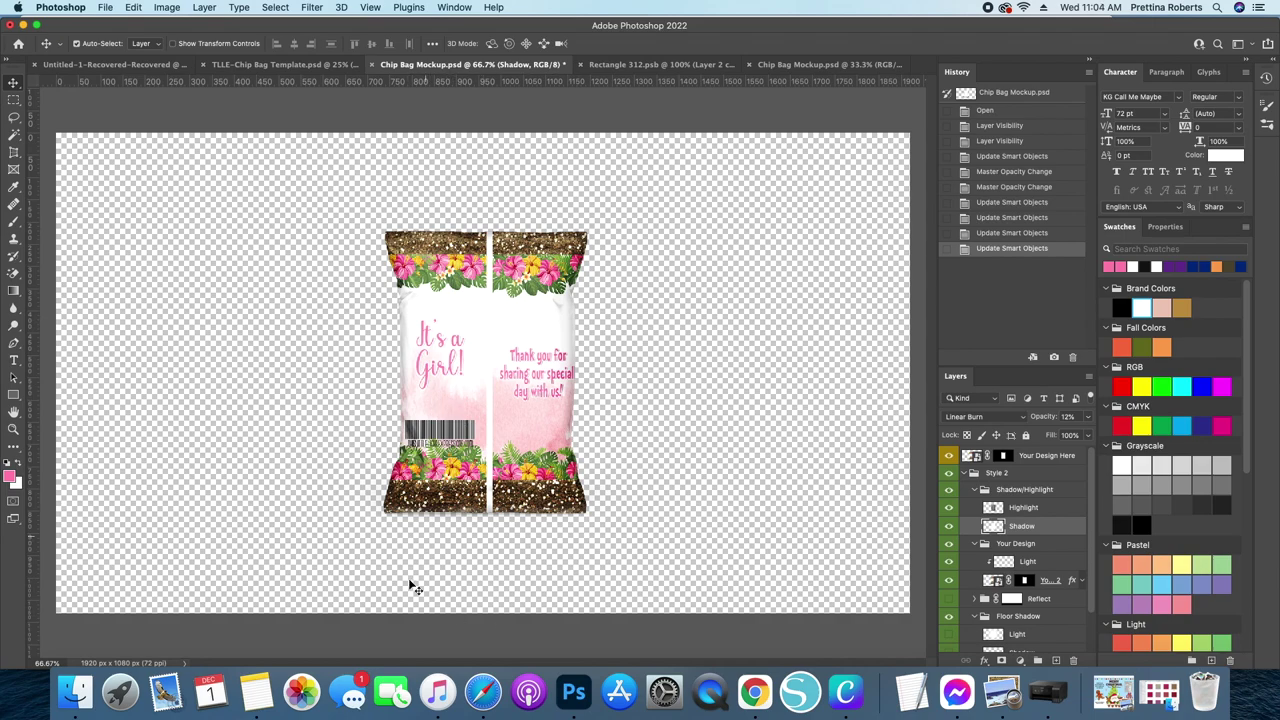
pyautogui.click(204, 7)
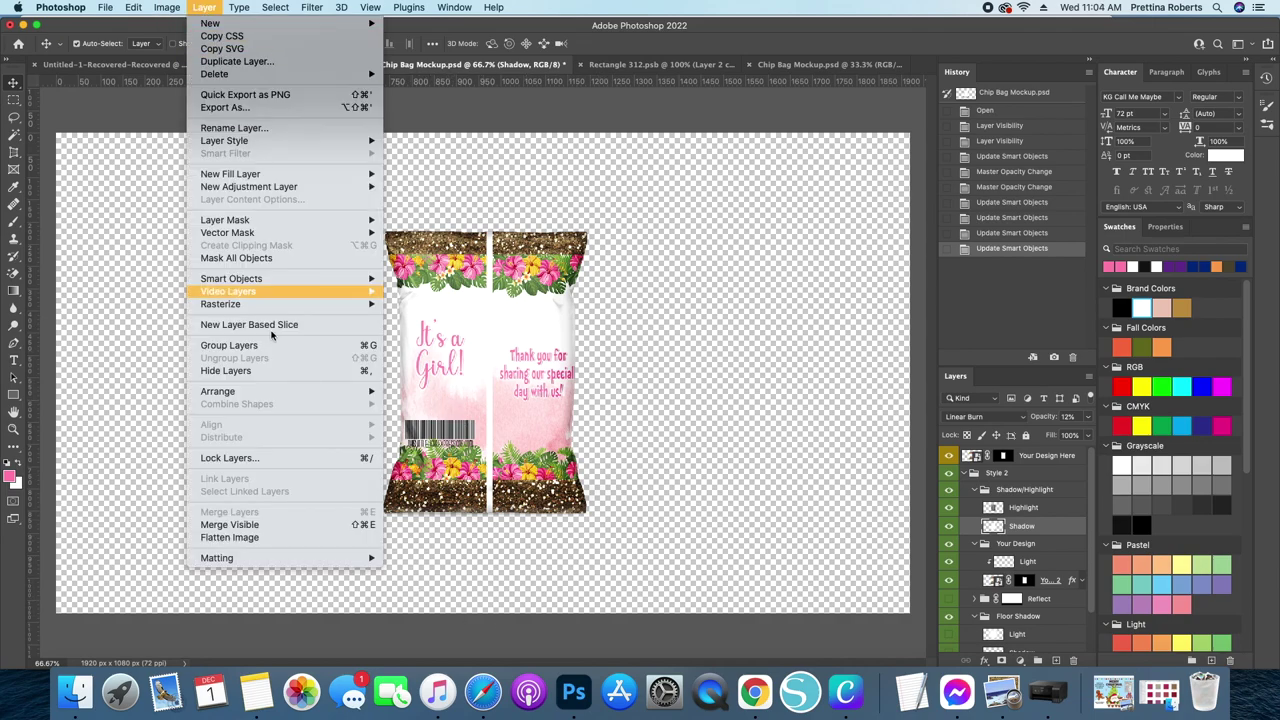
pyautogui.click(251, 524)
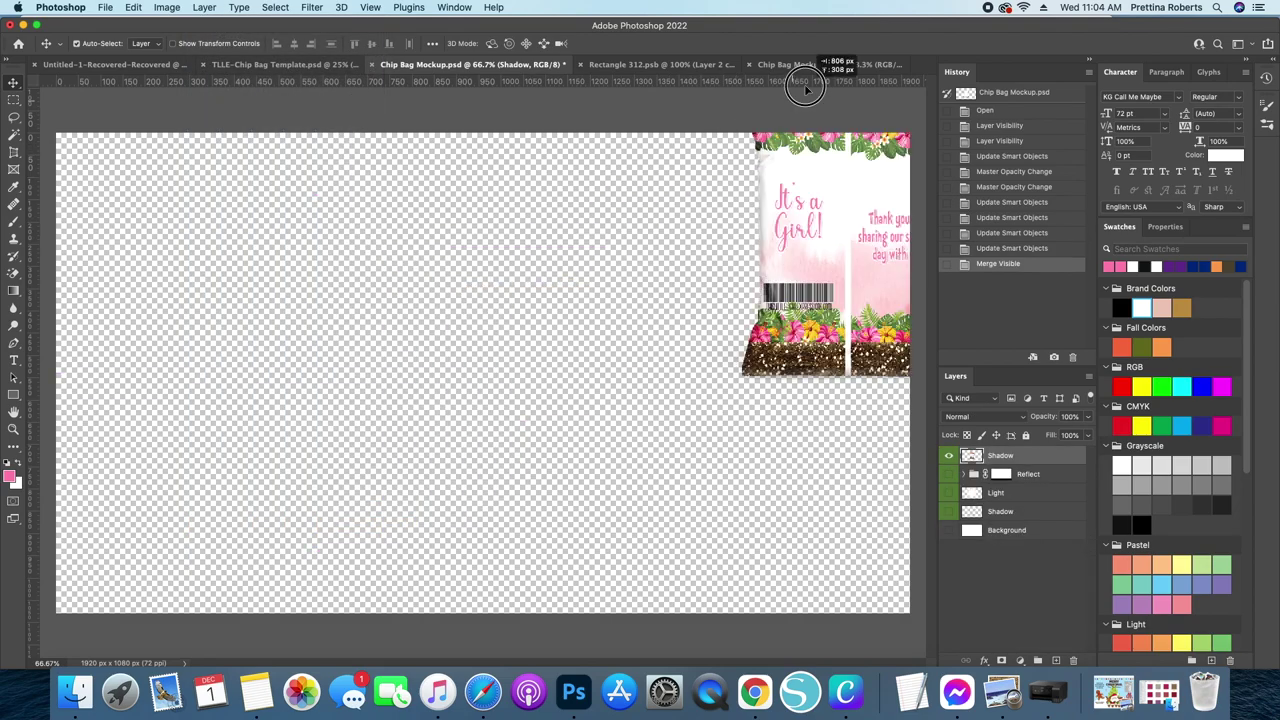
pyautogui.click(810, 64)
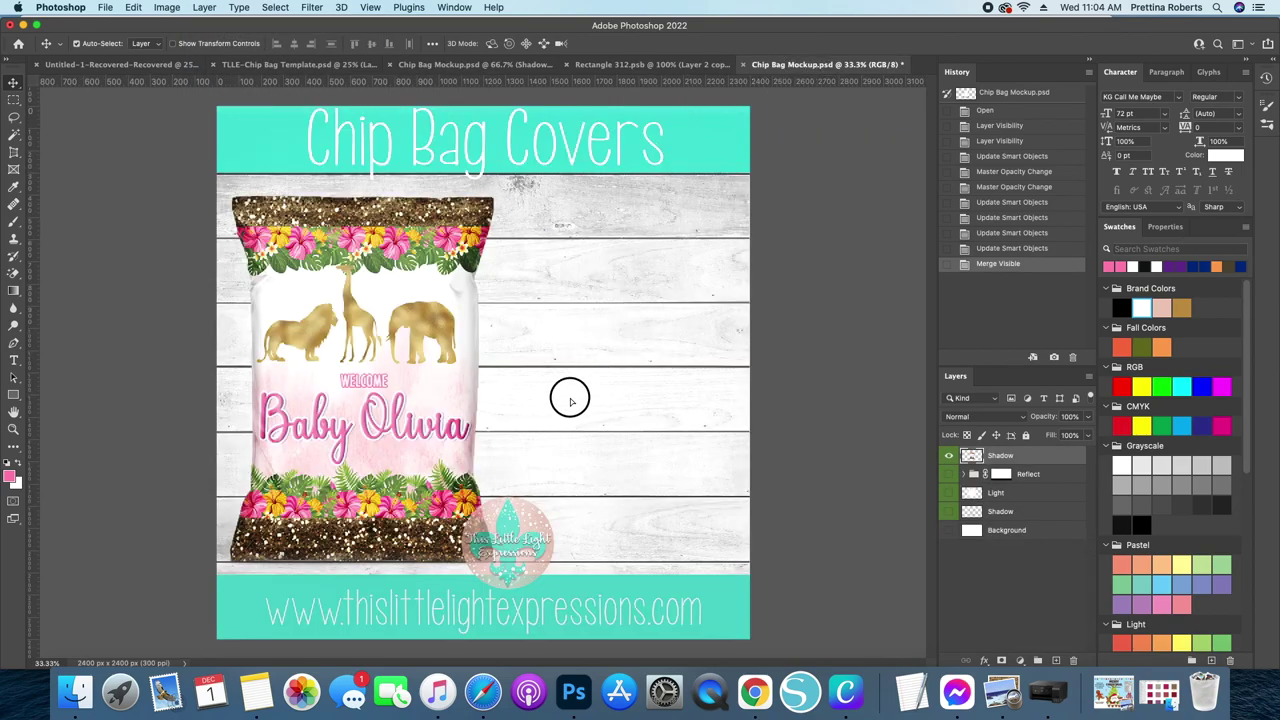
pyautogui.moveTo(592, 380); pyautogui.dragTo(597, 383)
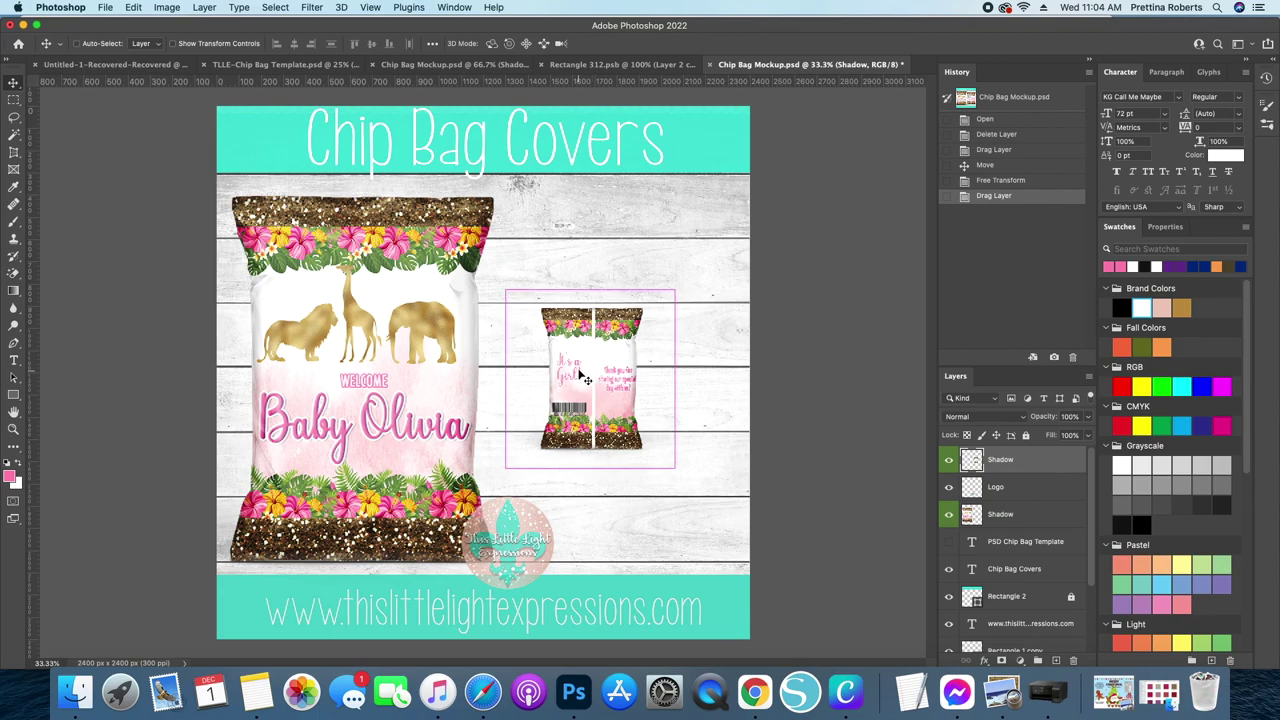
# Step: Enlarge the back-view bag to about 214.33% beside the front-view bag, apply the transform, and move its layer below the Logo layer
pyautogui.hotkey('ctrl', 't')
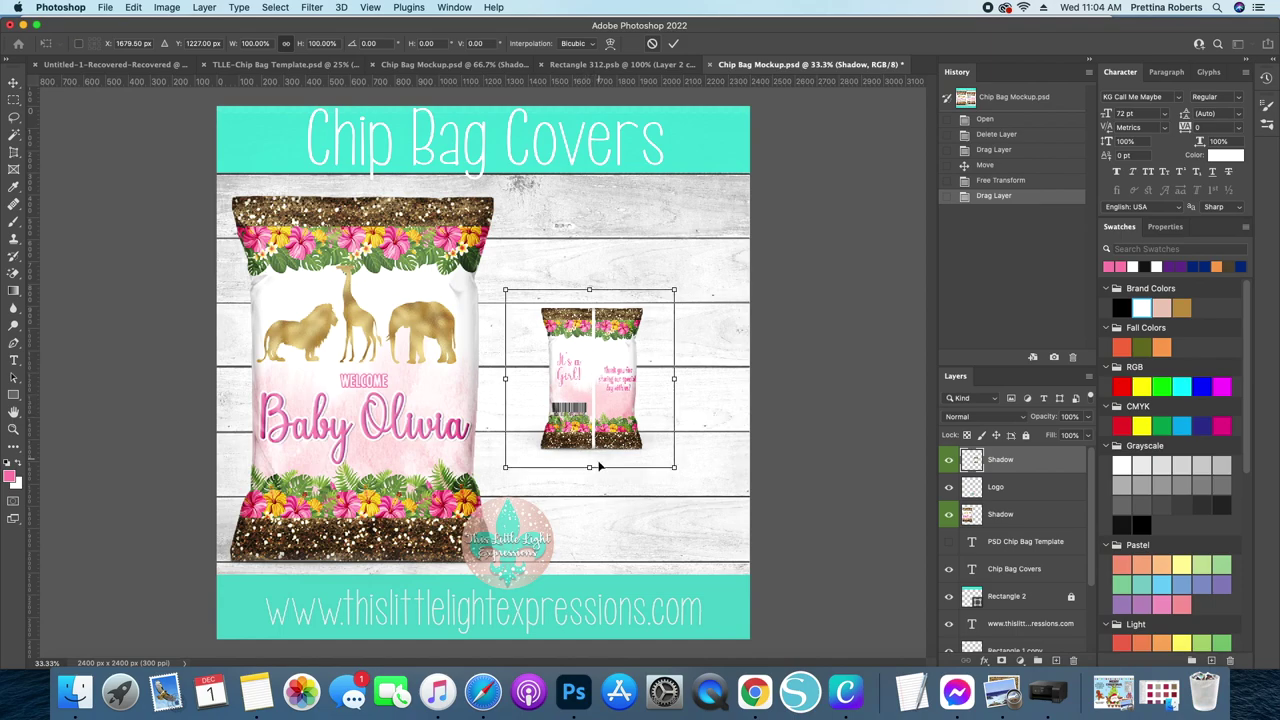
pyautogui.moveTo(587, 463); pyautogui.dragTo(586, 600)
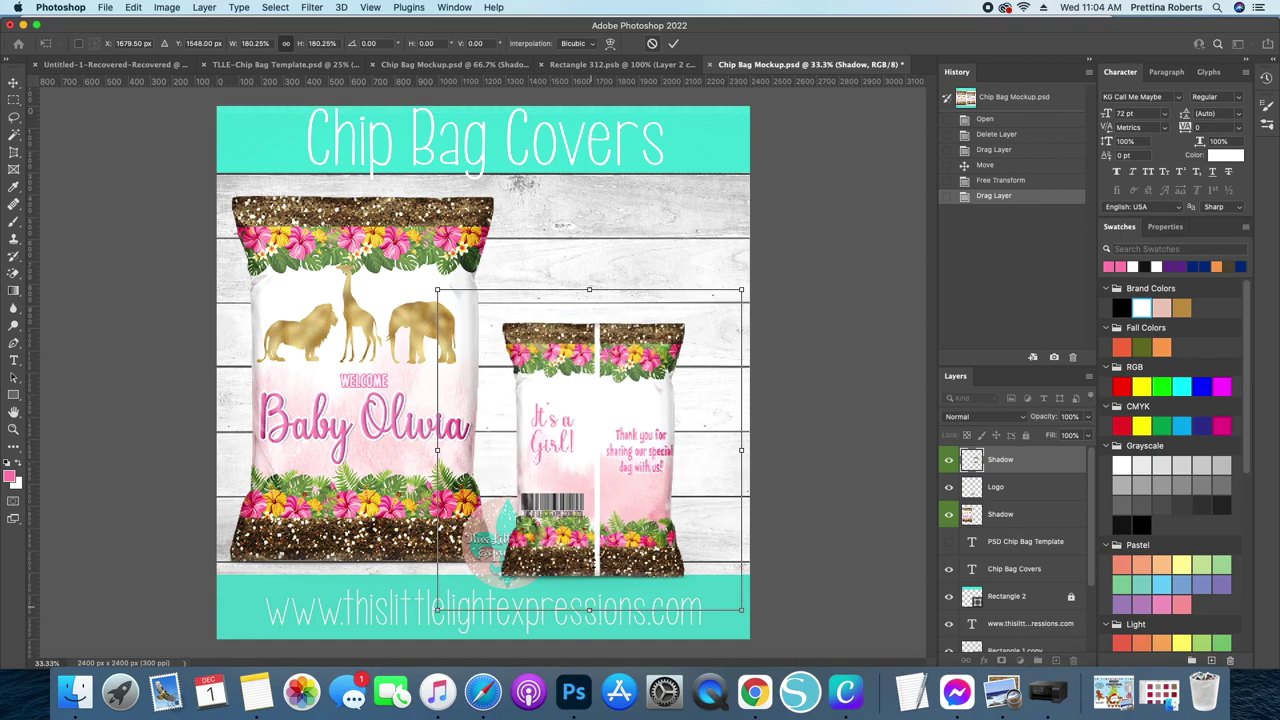
pyautogui.moveTo(609, 486); pyautogui.dragTo(612, 458)
pyautogui.moveTo(606, 545); pyautogui.dragTo(606, 590)
pyautogui.moveTo(606, 456); pyautogui.dragTo(624, 442)
pyautogui.moveTo(610, 573); pyautogui.dragTo(610, 598)
pyautogui.moveTo(610, 506); pyautogui.dragTo(614, 478)
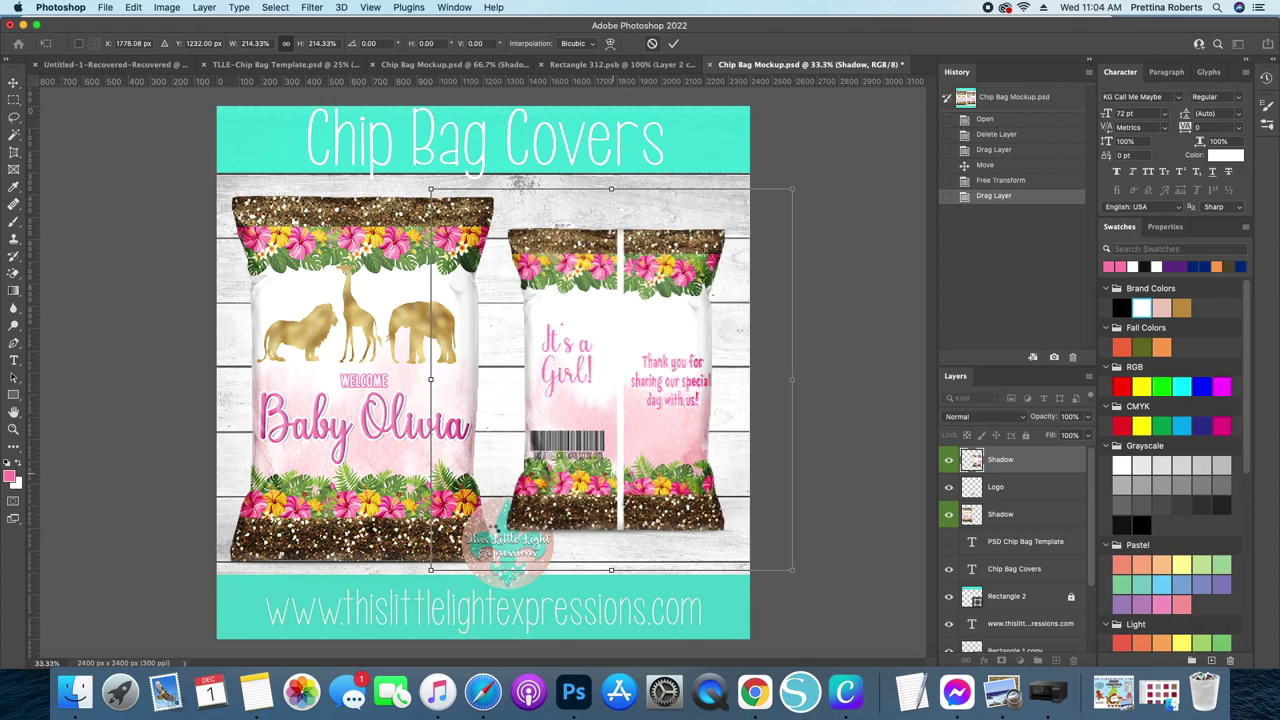
pyautogui.press('Return')
pyautogui.moveTo(1052, 462); pyautogui.dragTo(1010, 498)
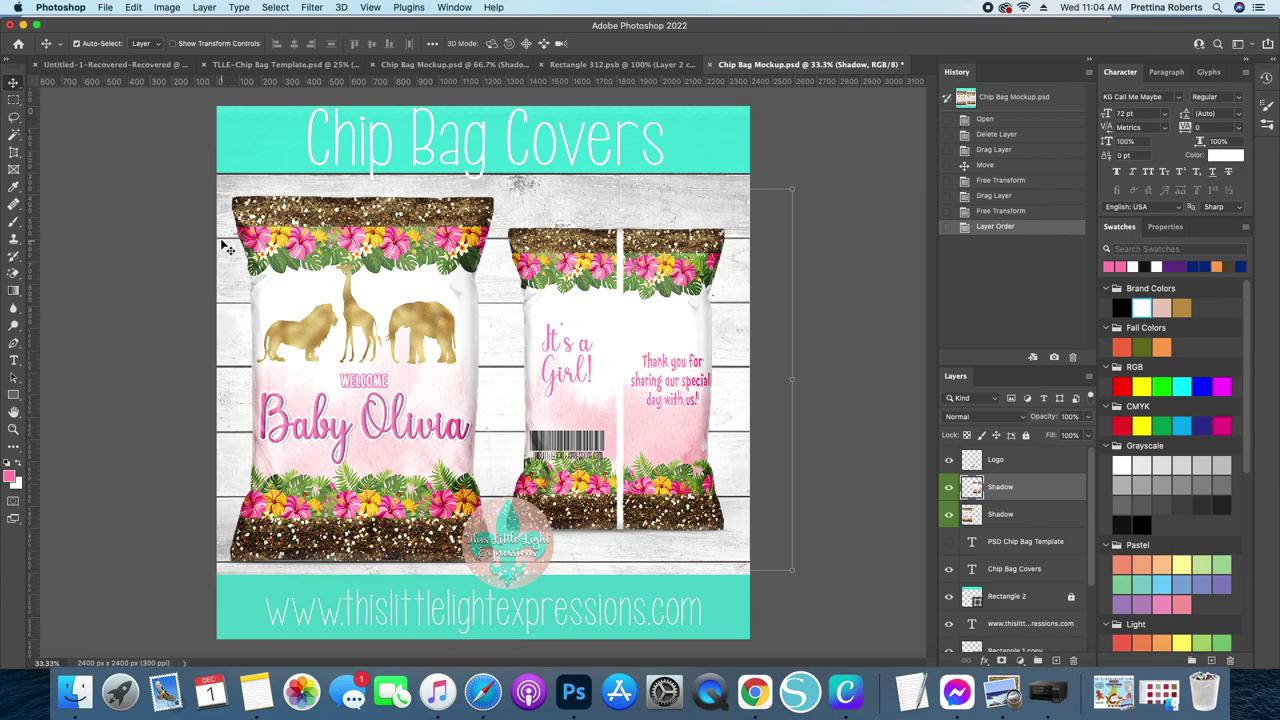
# Step: Close the Rectangle 312.psb artwork, then undo Merge Visible in the bag mockup document and close it without saving
pyautogui.click(556, 66)
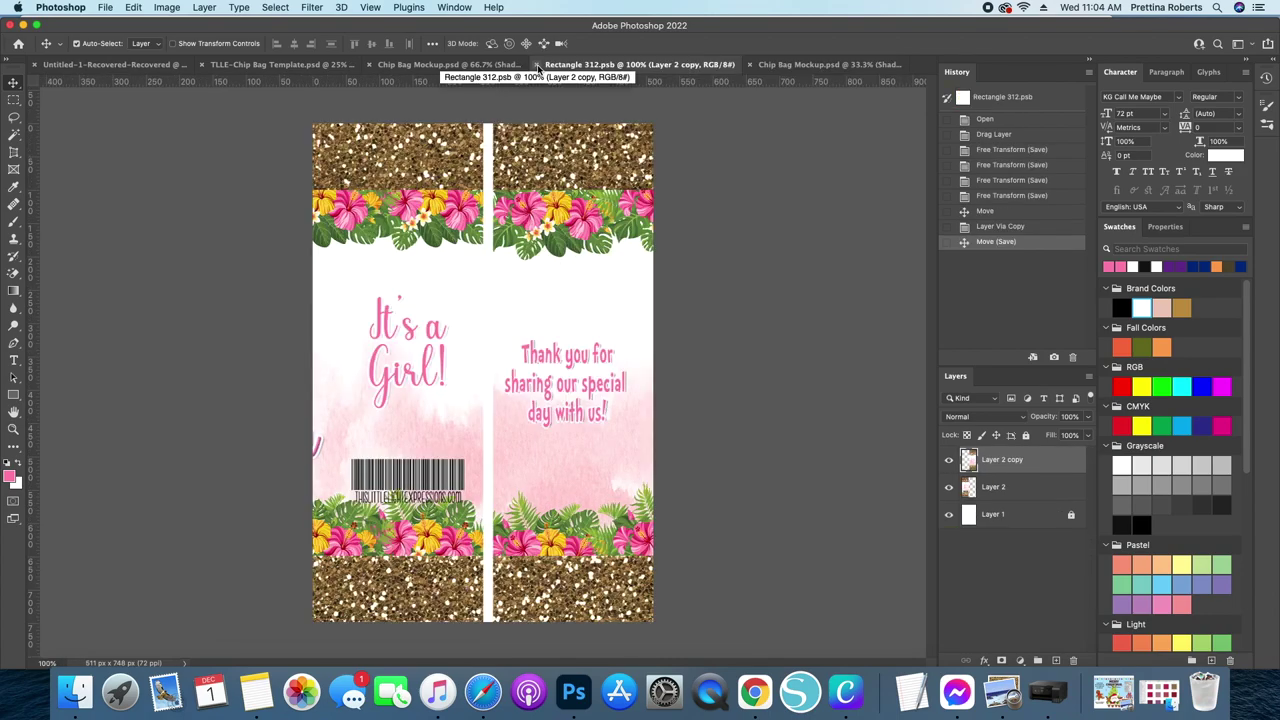
pyautogui.click(538, 64)
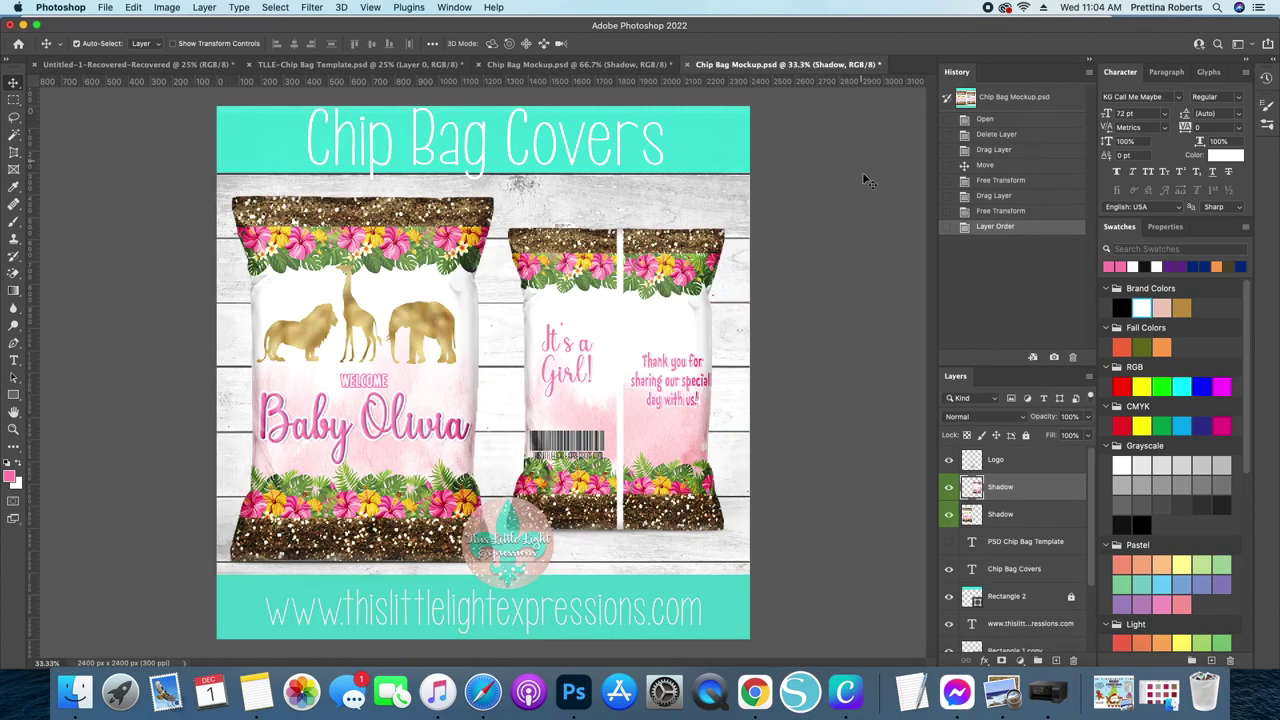
pyautogui.click(543, 64)
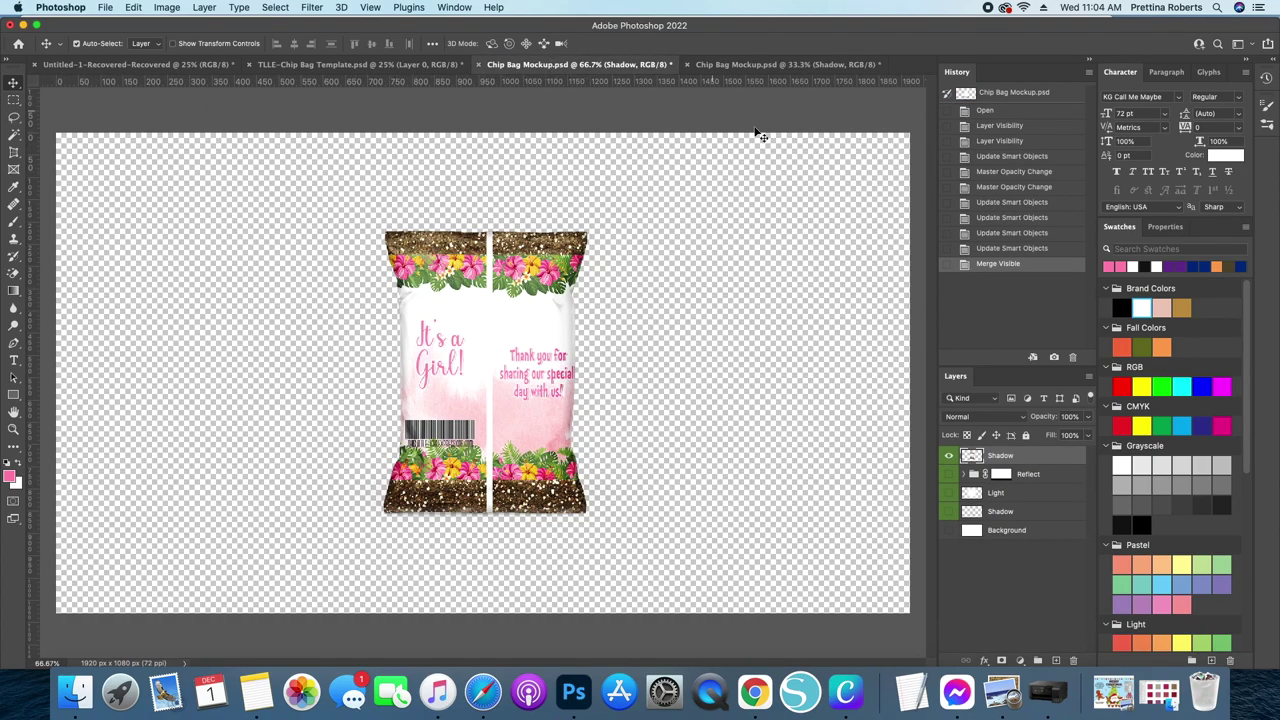
pyautogui.click(1000, 249)
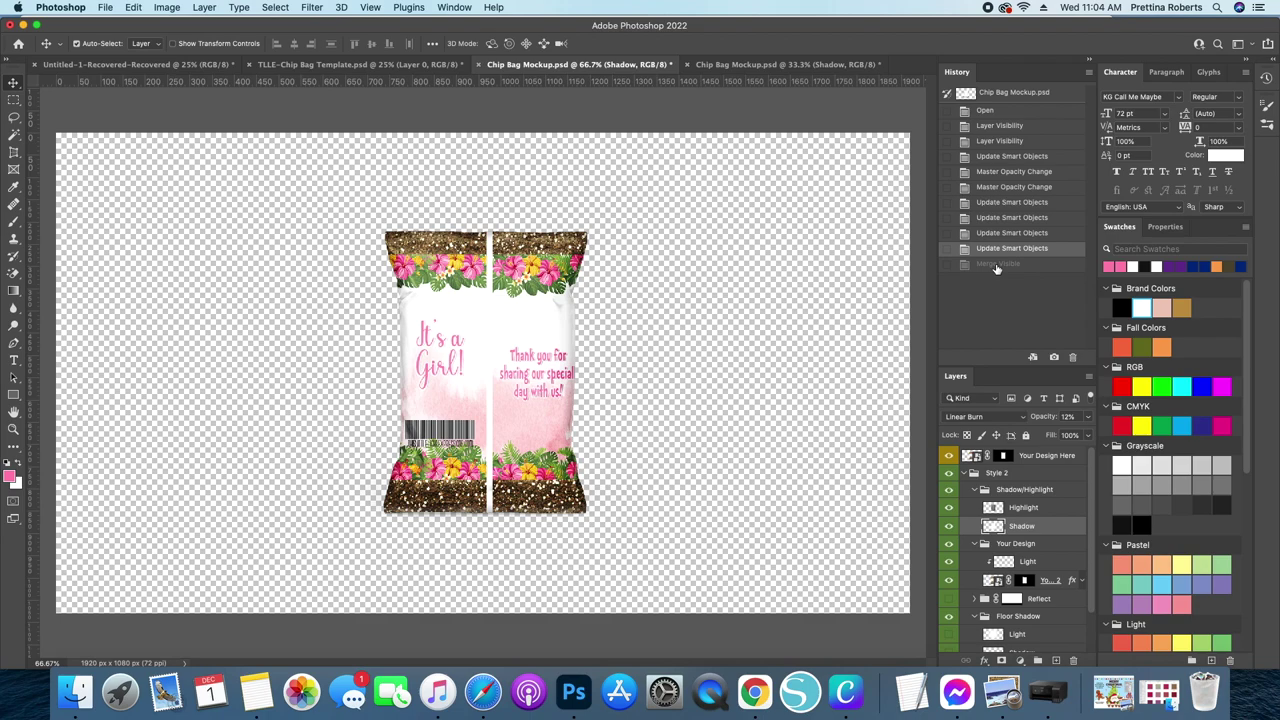
pyautogui.click(479, 65)
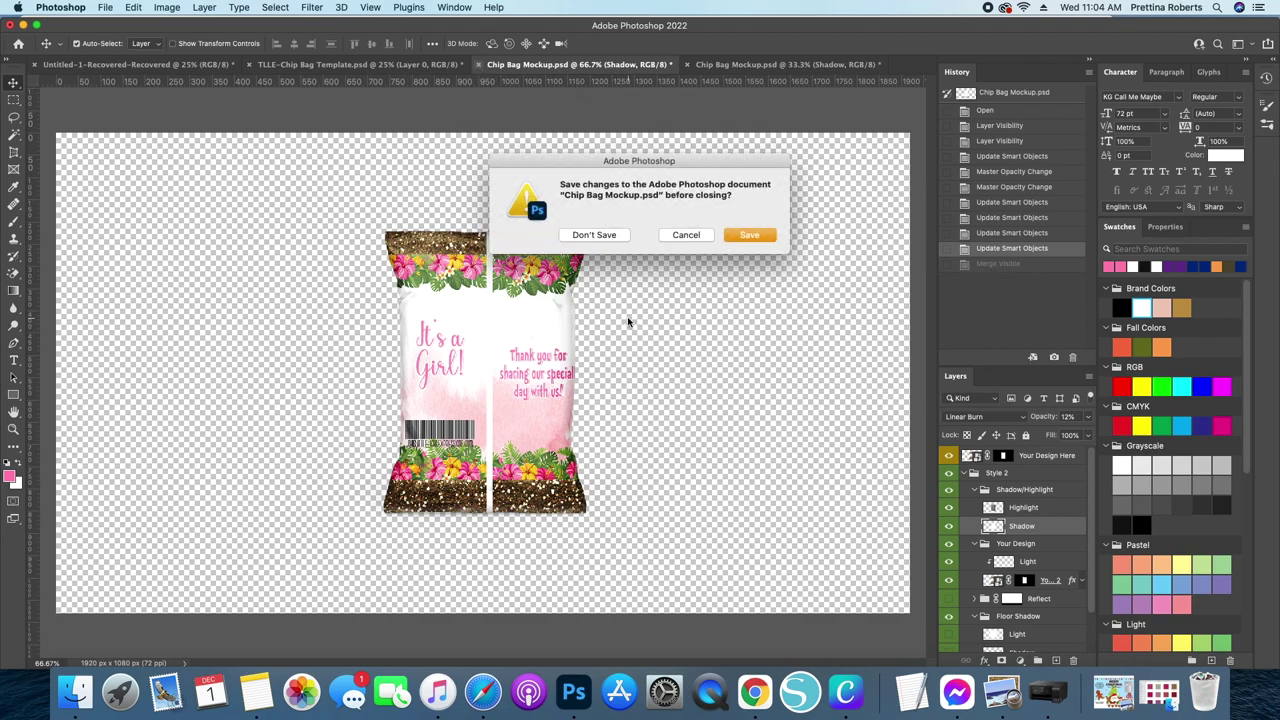
pyautogui.click(604, 236)
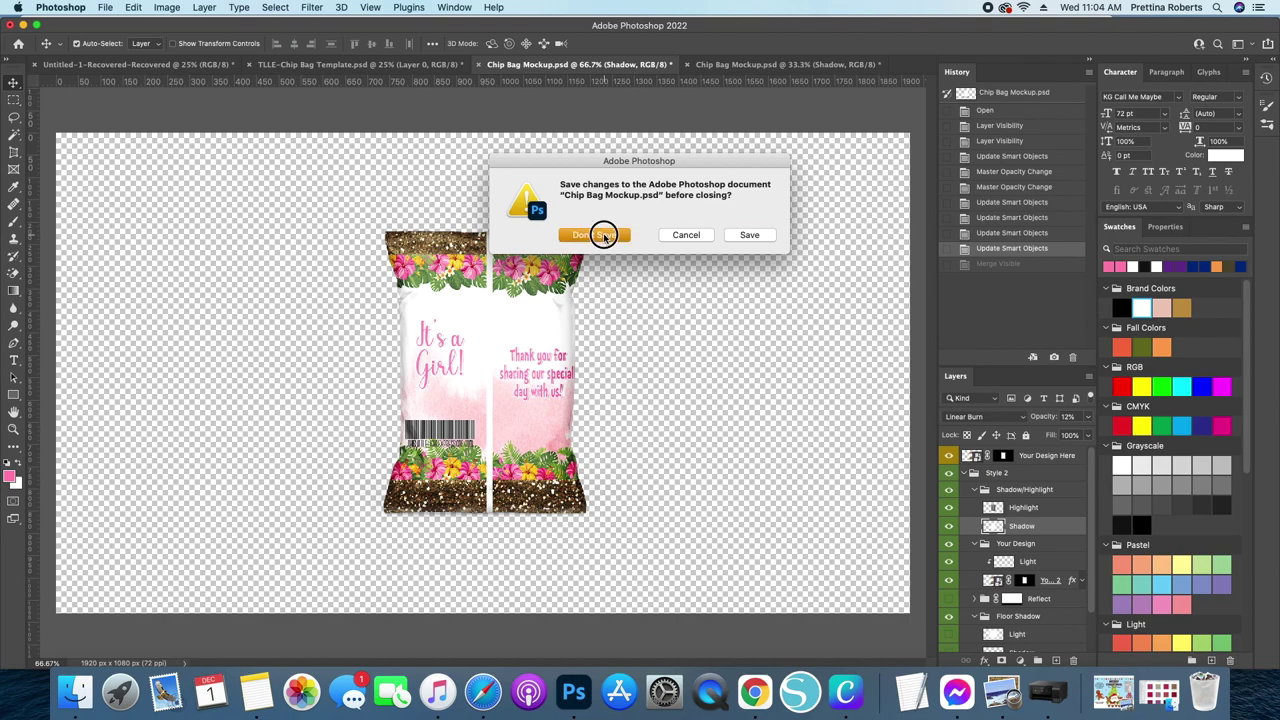